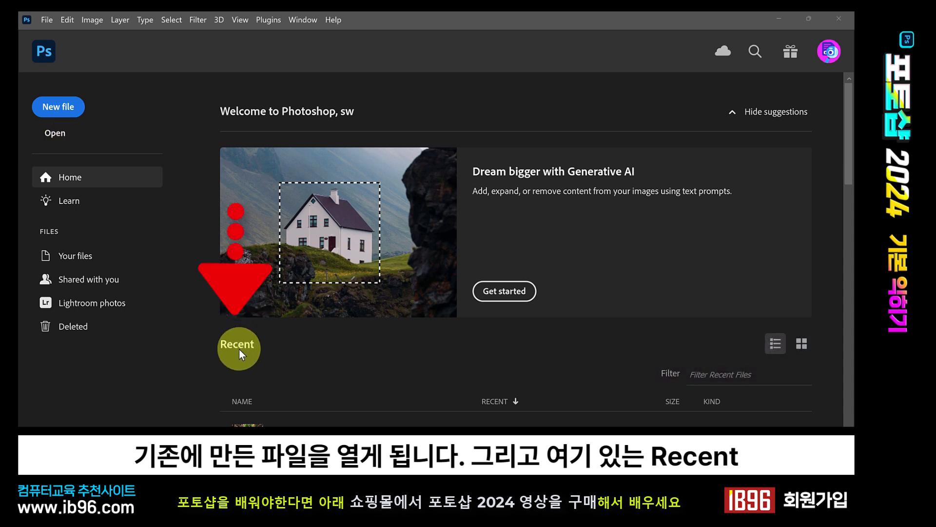
Look through the recently opened files on the home screen and return to the beginning of the page.
scroll(316, 352, down, 4)
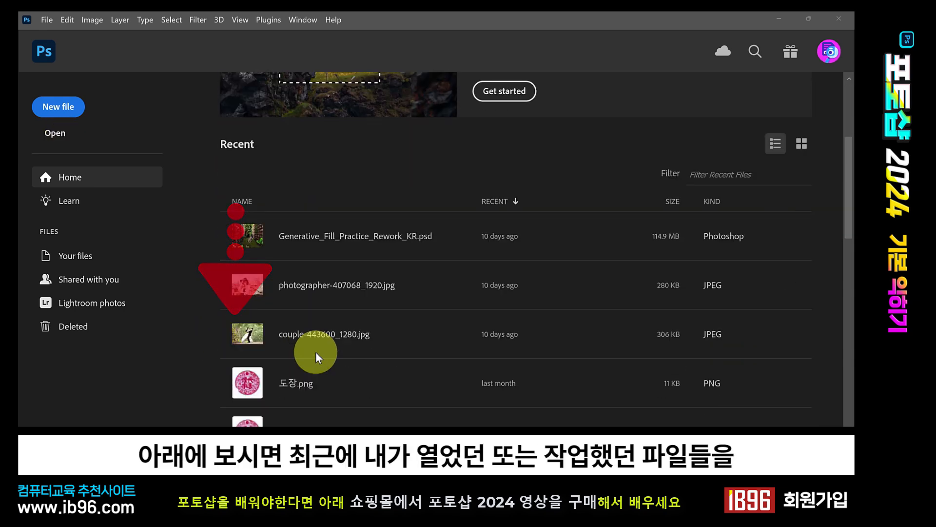
scroll(316, 352, down, 5)
scroll(316, 353, down, 4)
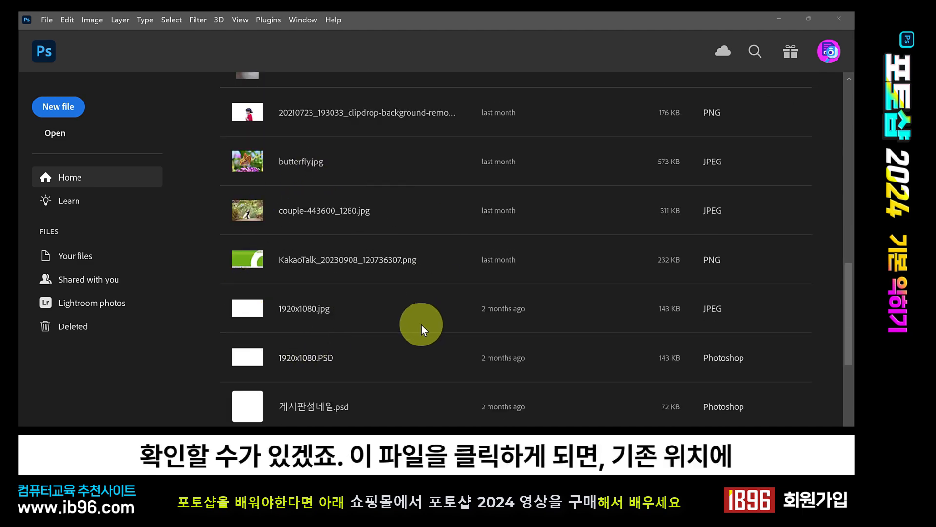
scroll(330, 305, up, 10)
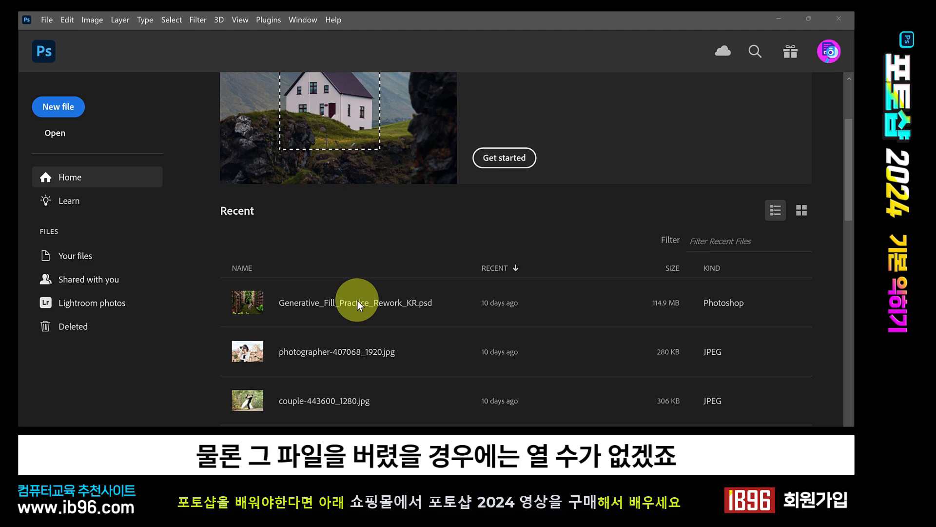
scroll(358, 300, up, 3)
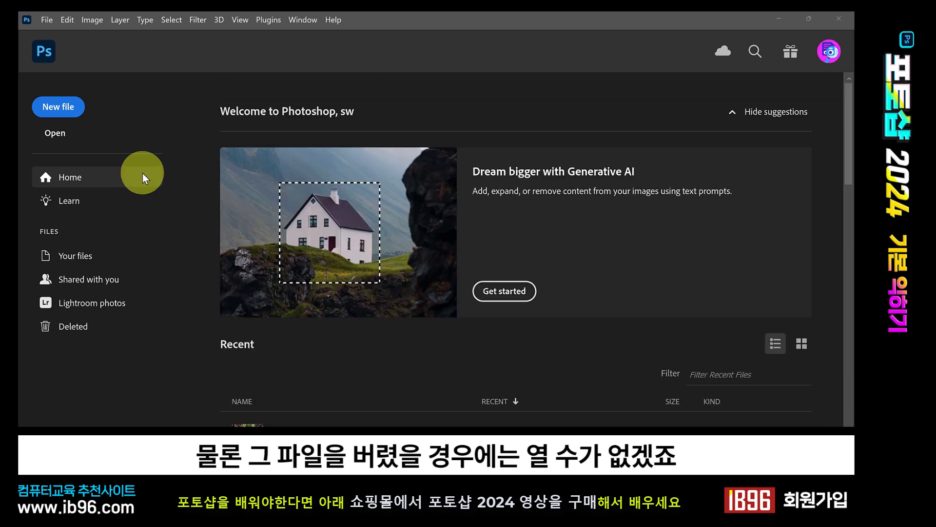
Start a new document and compare the Photo, Print, Web and Film & Video presets, including HDV/HDTV 720p and HDV 1080p.
click(66, 107)
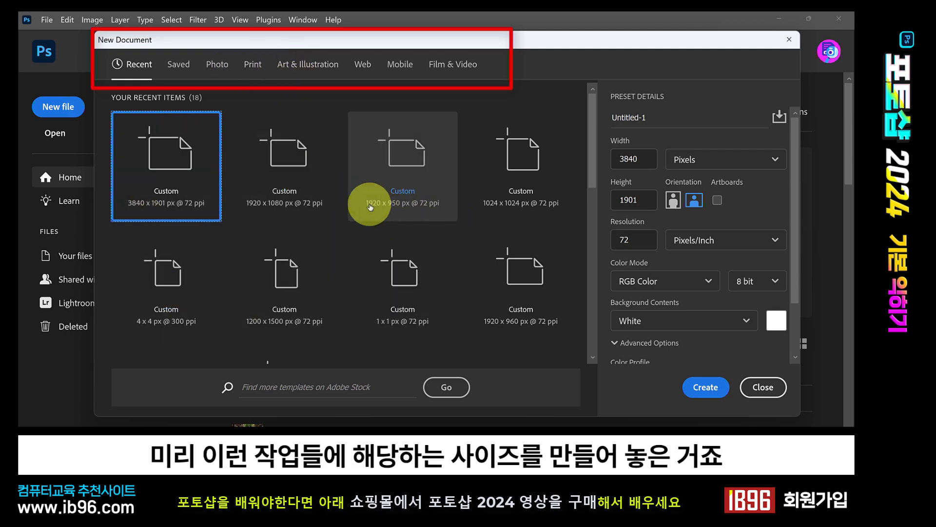
click(224, 65)
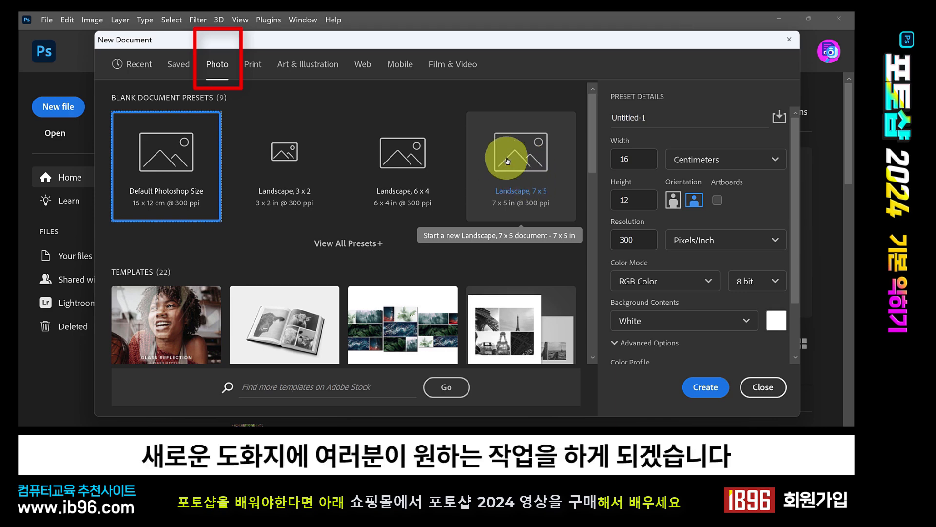
click(251, 69)
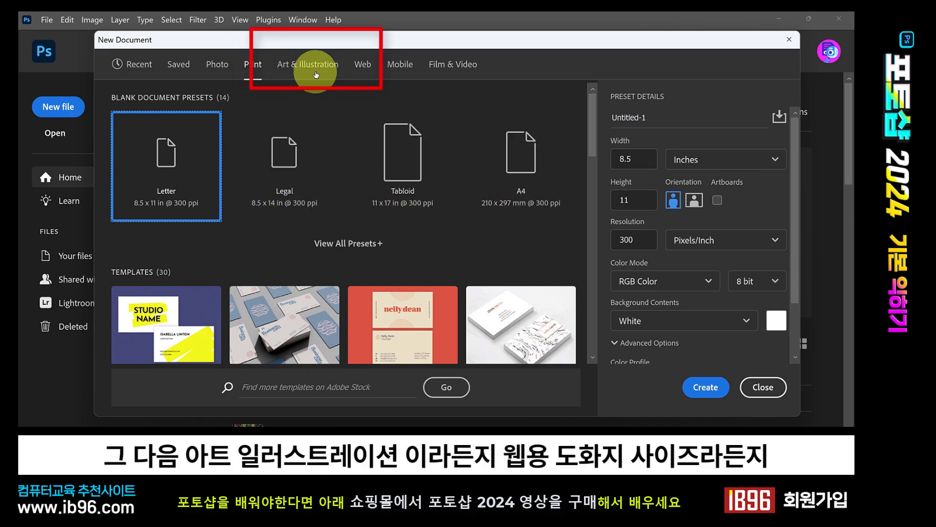
click(362, 63)
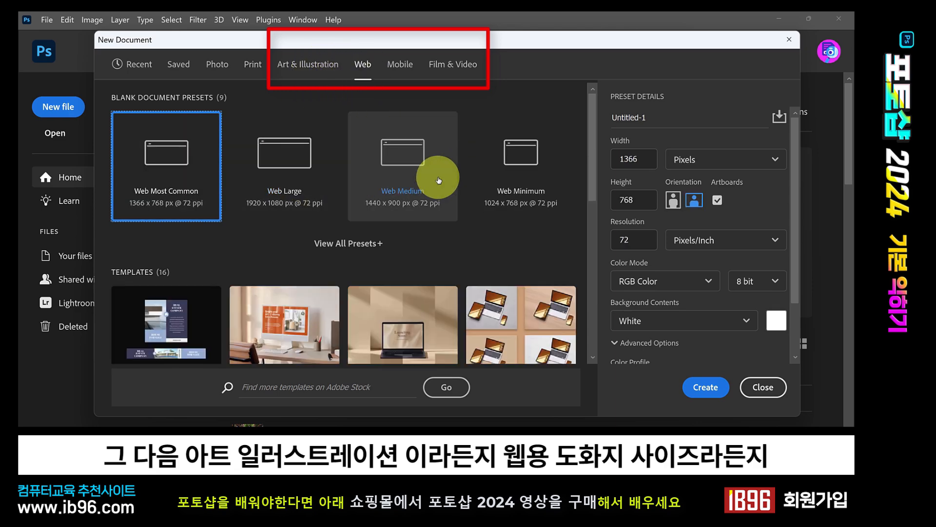
click(459, 72)
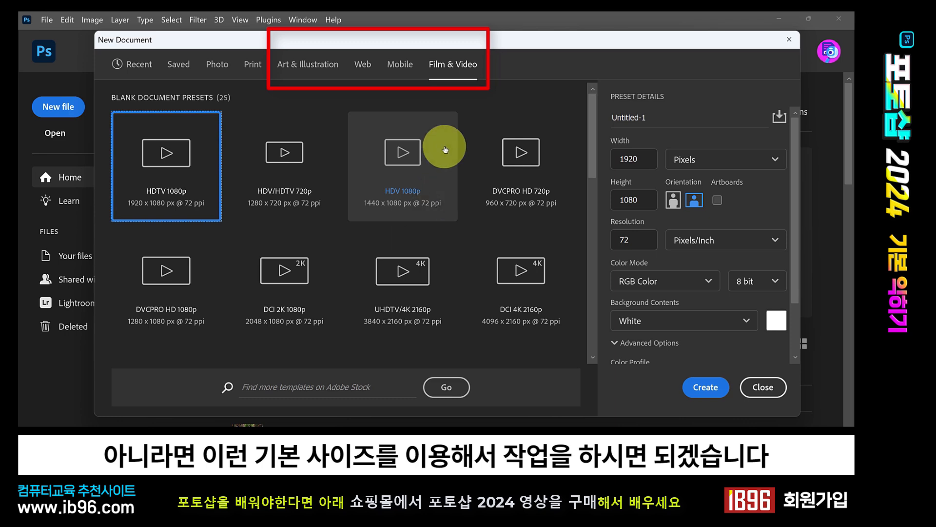
click(278, 168)
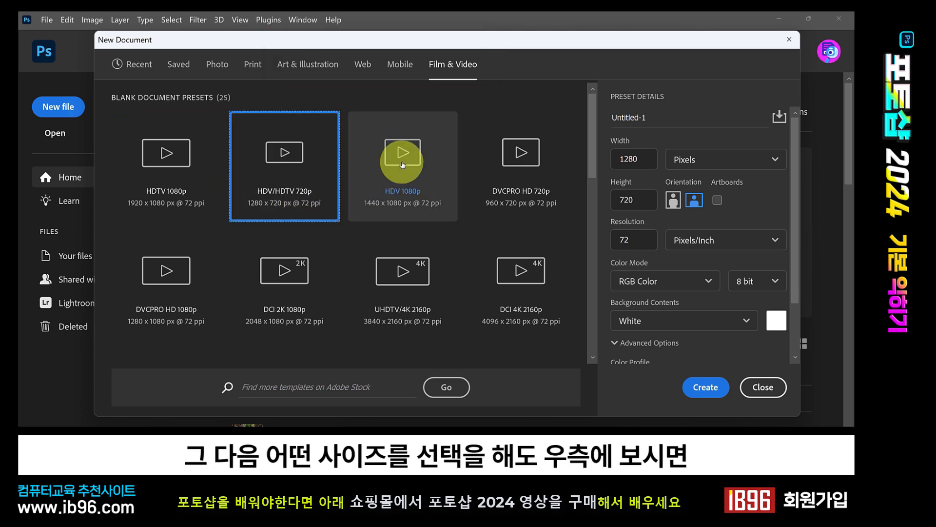
click(399, 159)
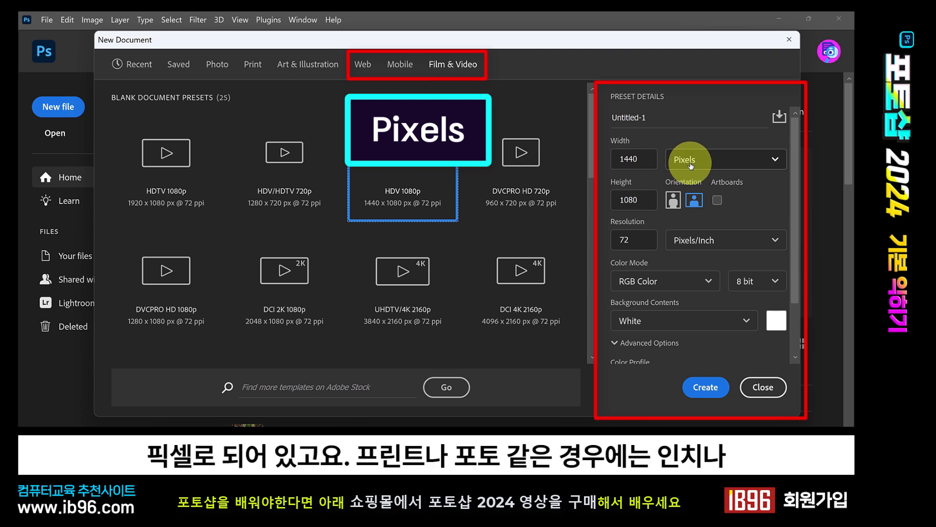
Create a landscape document from the Photo preset Default Photoshop Size, 16 x 12 cm at 300 ppi.
click(217, 66)
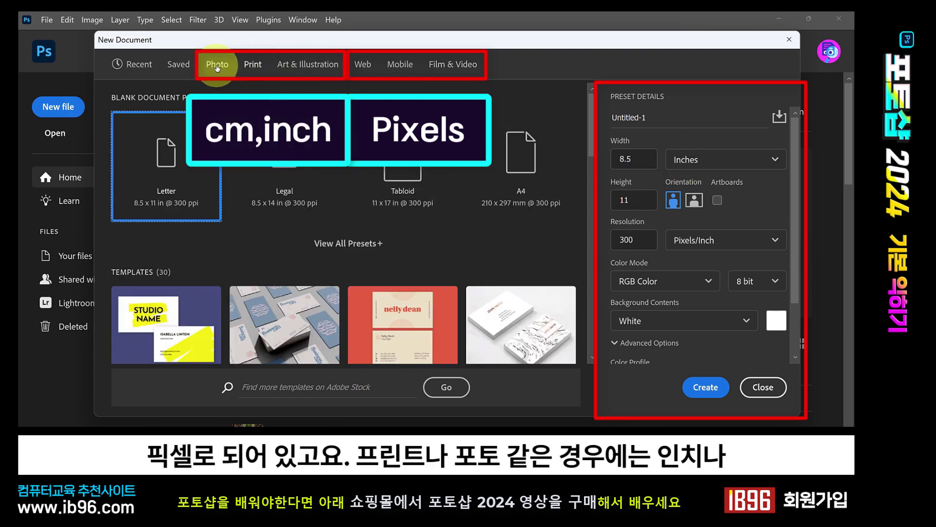
click(683, 166)
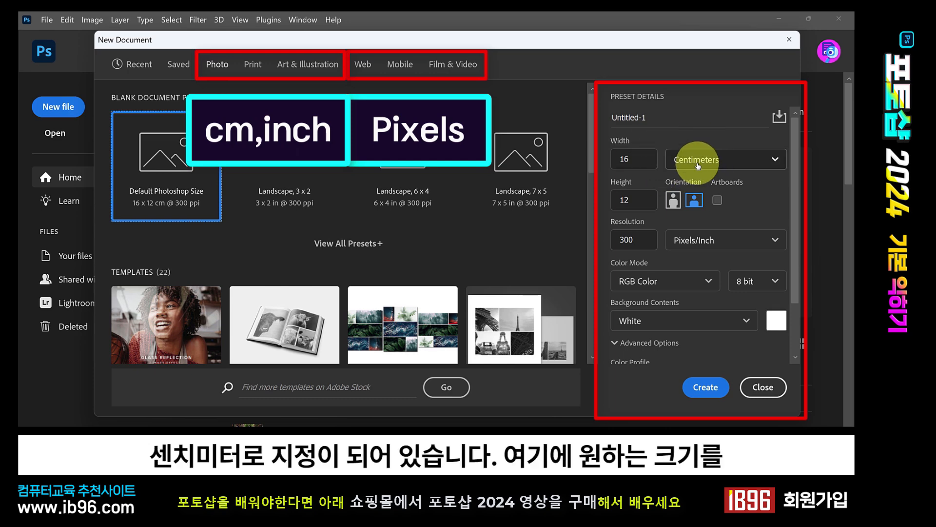
click(642, 157)
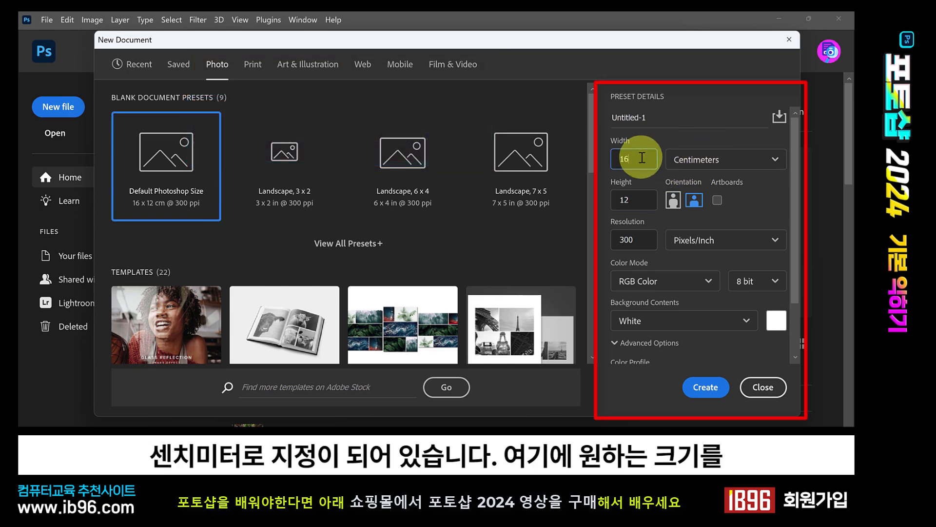
double_click(617, 200)
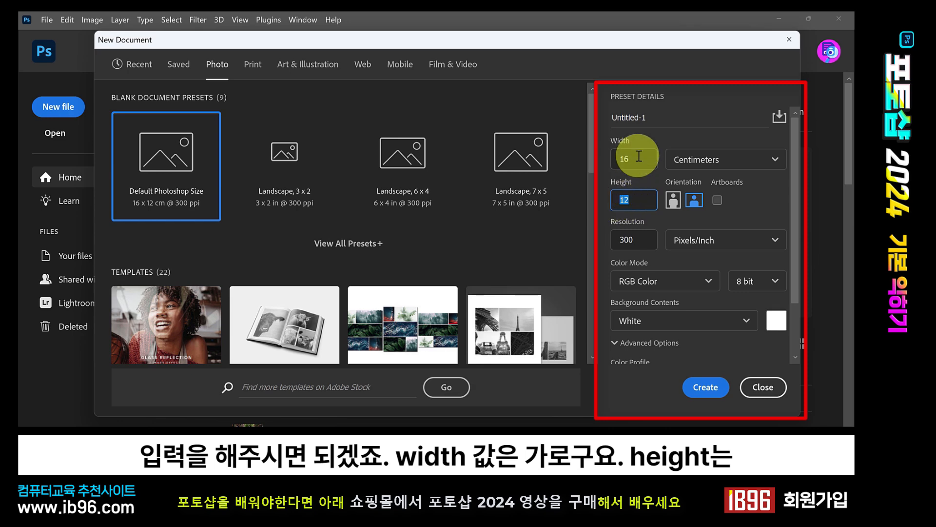
double_click(615, 160)
double_click(642, 201)
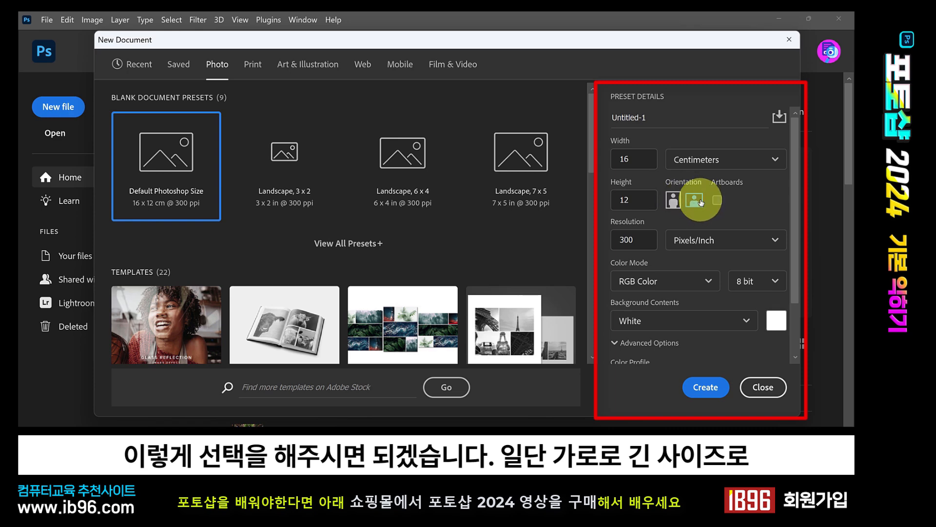
click(705, 388)
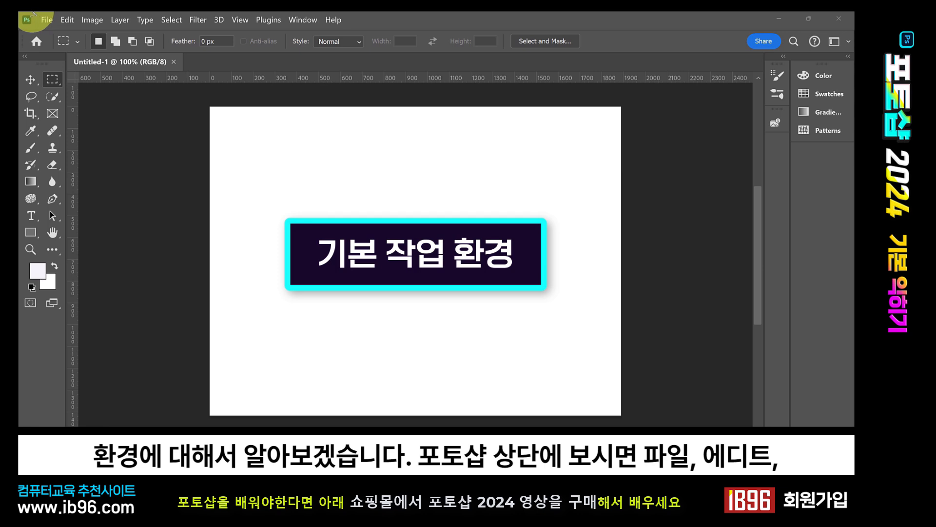
drag(32, 11, 403, 31)
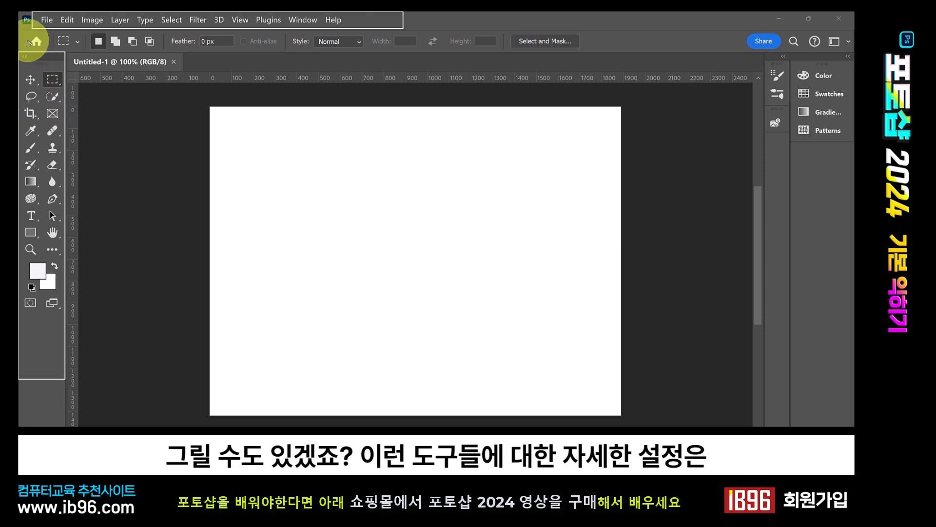
mouse_move(20, 31)
mouse_down()
mouse_move(631, 43)
mouse_move(635, 51)
mouse_up()
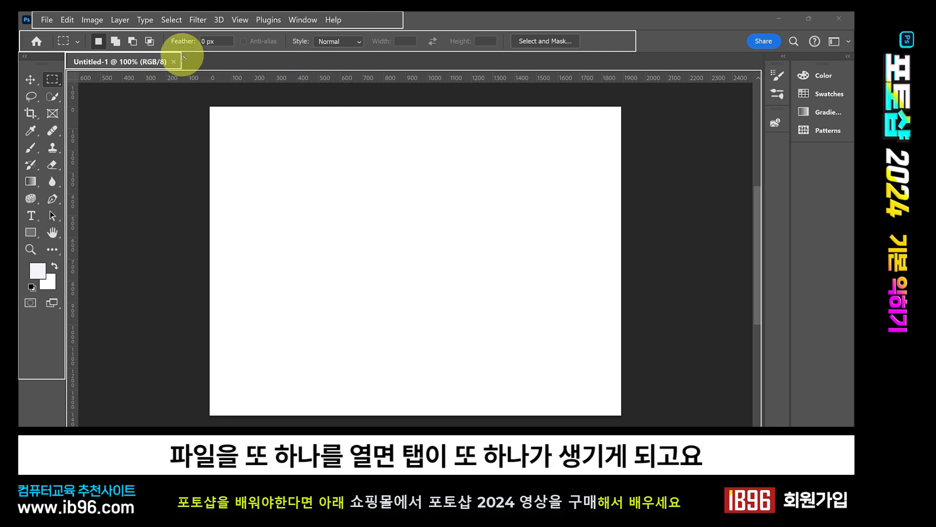
mouse_move(196, 61)
mouse_down()
mouse_move(249, 74)
mouse_move(309, 72)
mouse_up()
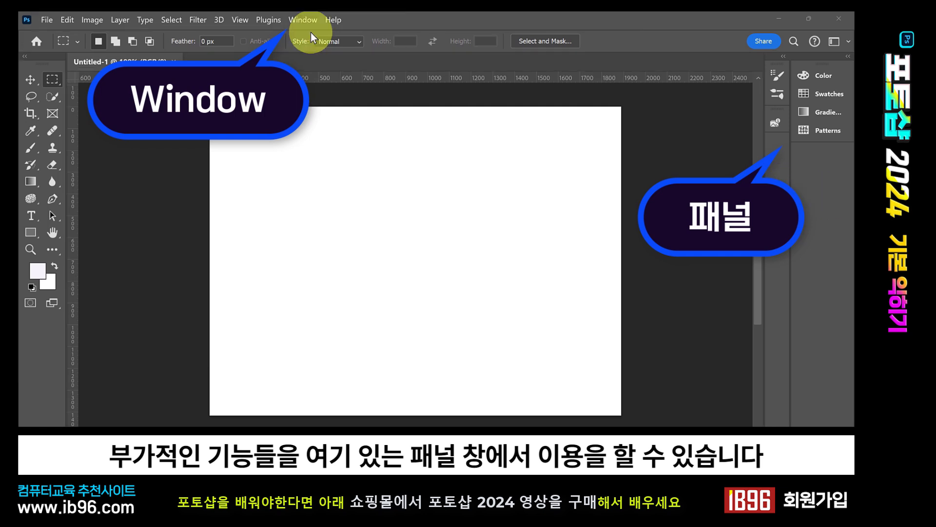
Add the Character and Materials panels to the workspace and collapse each one to its icon.
click(303, 20)
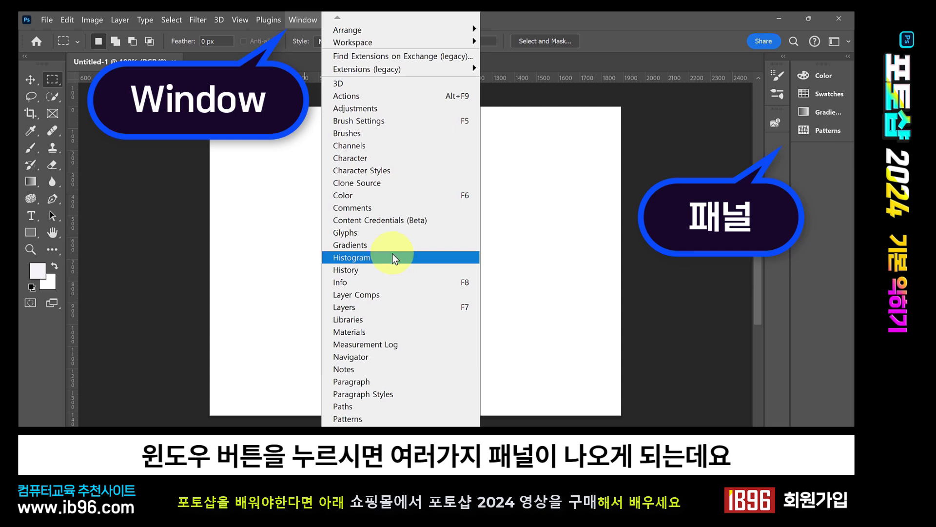
click(382, 160)
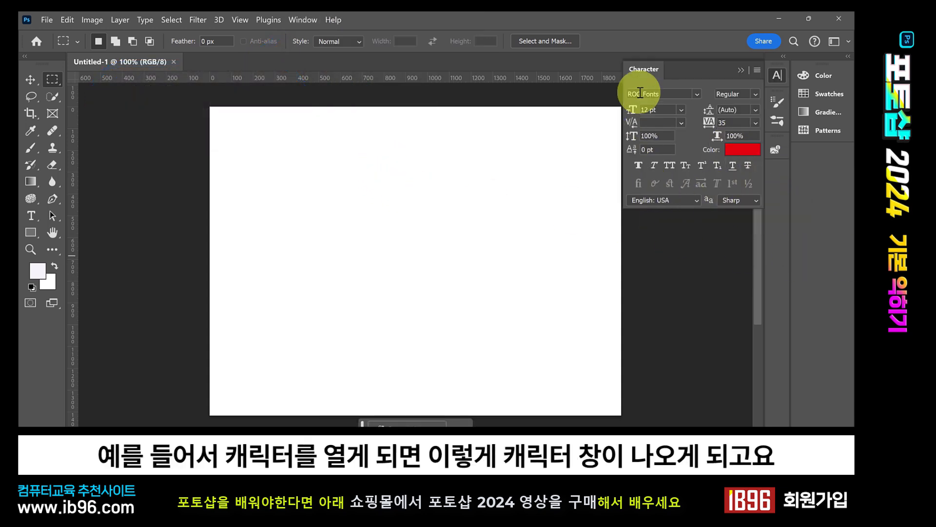
click(741, 69)
click(303, 20)
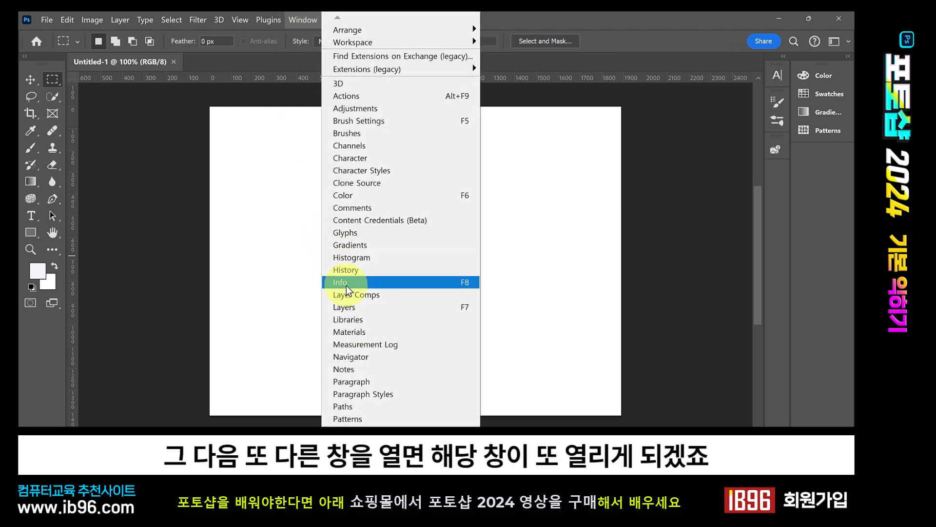
click(344, 331)
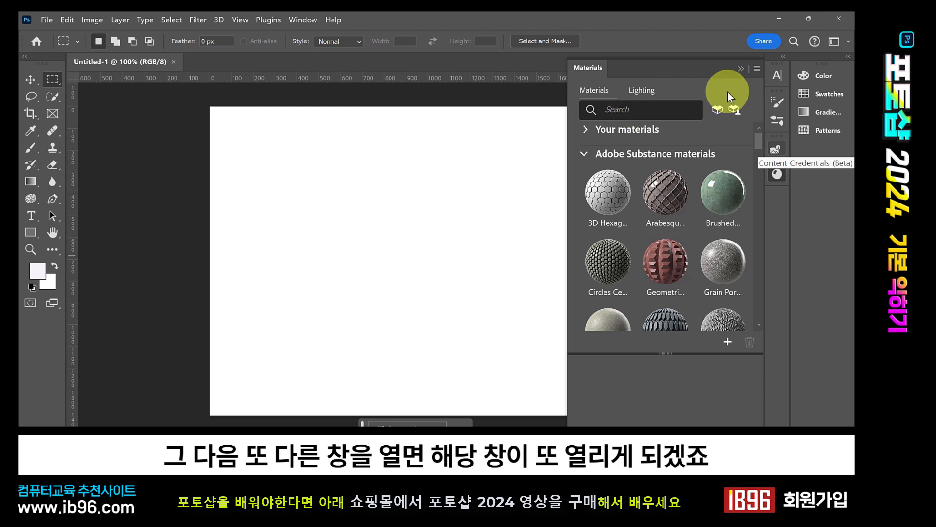
click(741, 68)
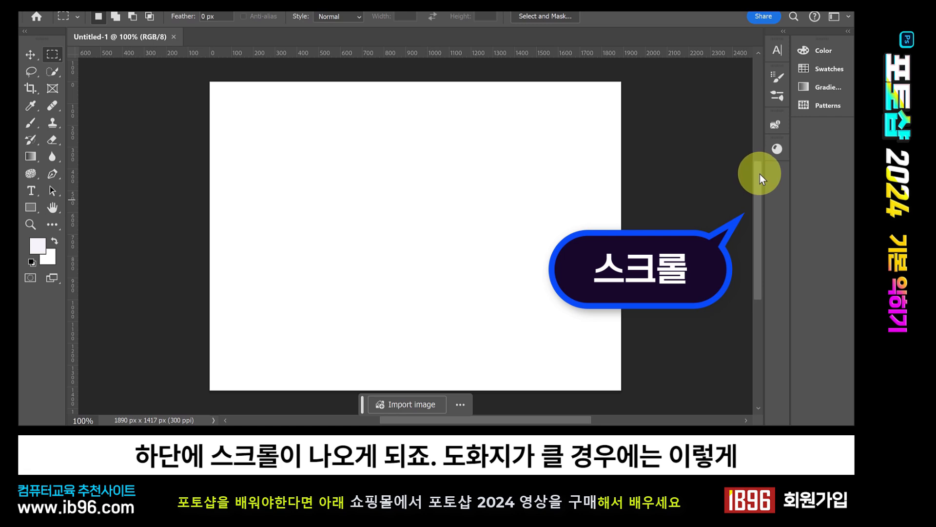
Pan the blank canvas vertically and horizontally to view it in different positions, also using the temporary Hand tool.
drag(763, 171, 696, 242)
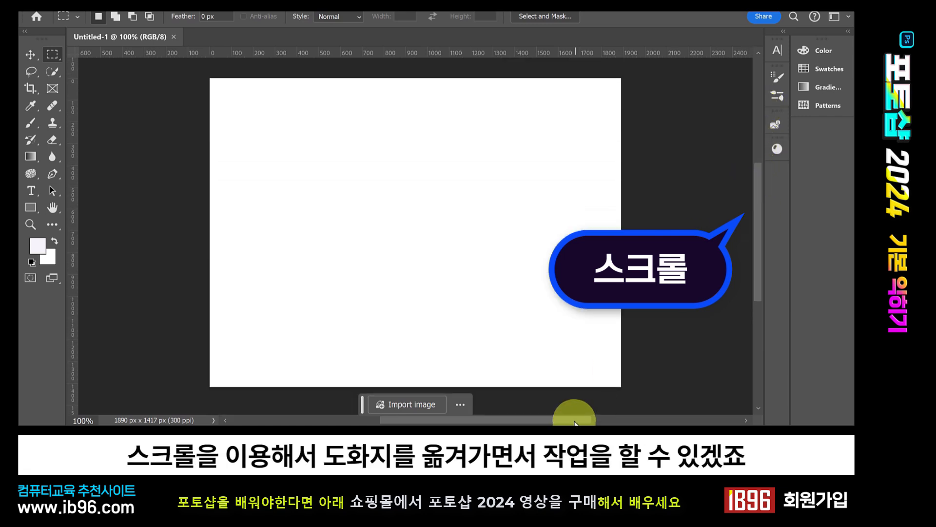
mouse_move(574, 420)
mouse_down()
mouse_move(627, 419)
mouse_move(572, 418)
mouse_move(580, 420)
mouse_up()
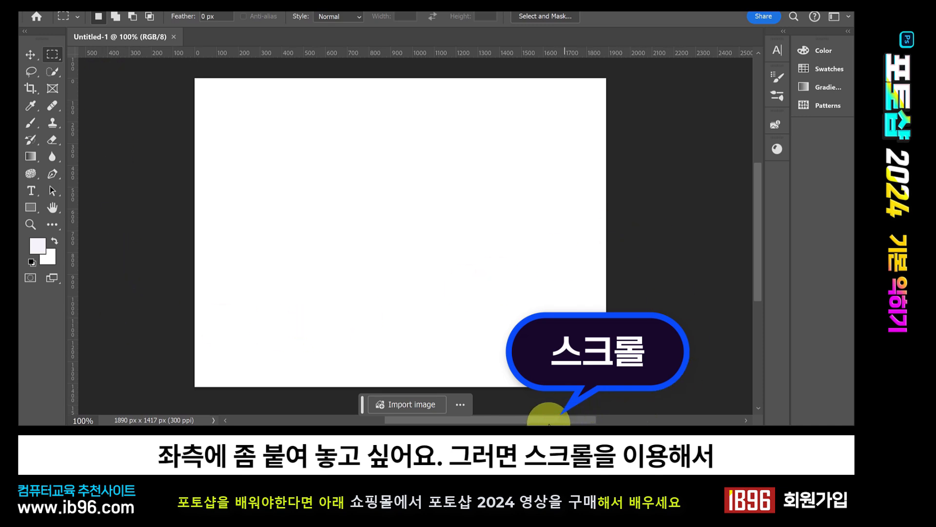
mouse_move(550, 419)
mouse_down()
mouse_move(581, 422)
mouse_move(526, 424)
mouse_move(544, 423)
mouse_up()
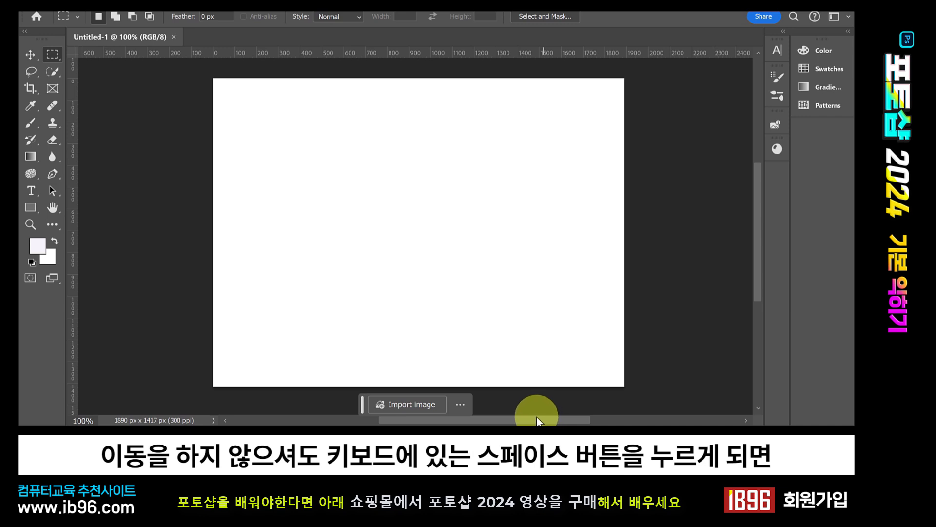
key(space)
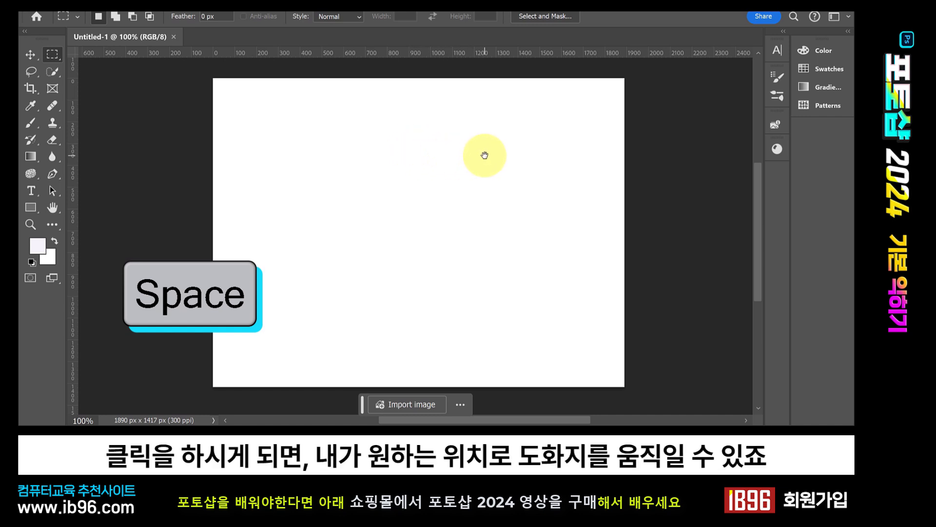
drag(485, 155, 428, 153)
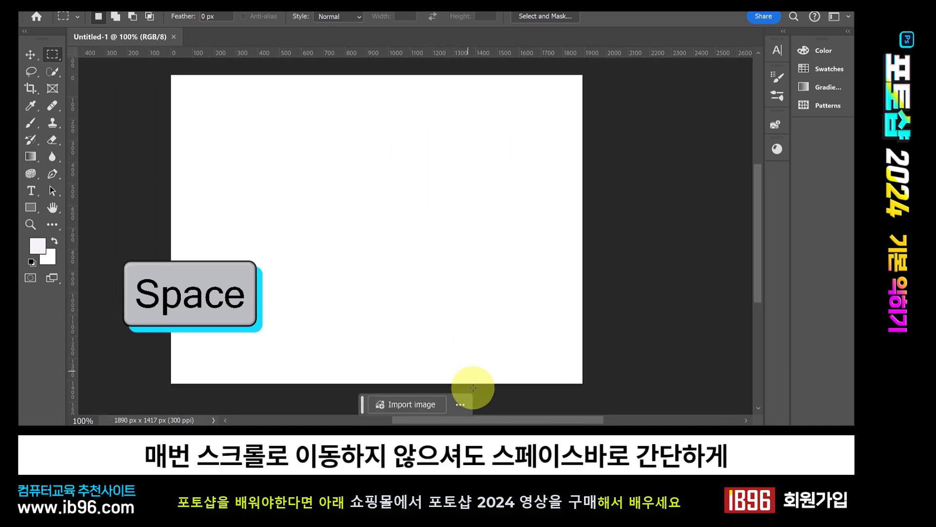
drag(490, 419, 475, 420)
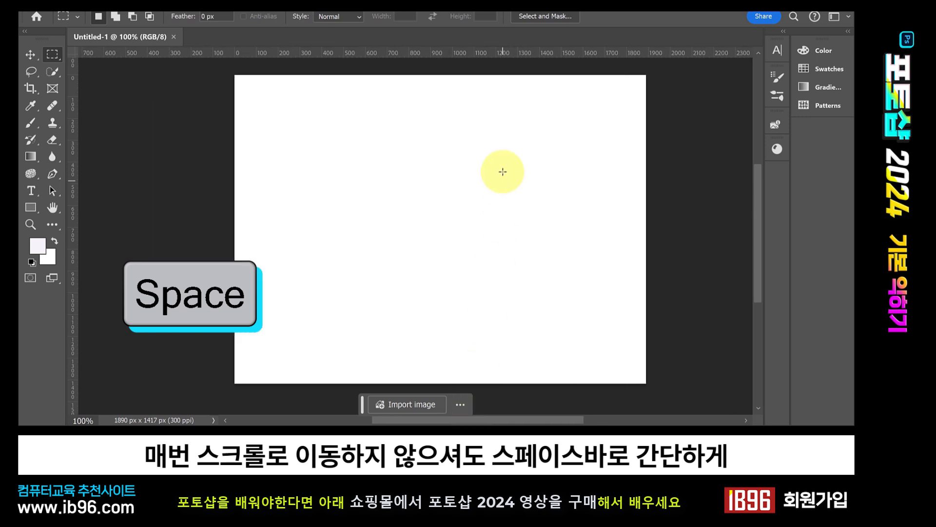
drag(549, 125, 445, 123)
drag(420, 120, 425, 122)
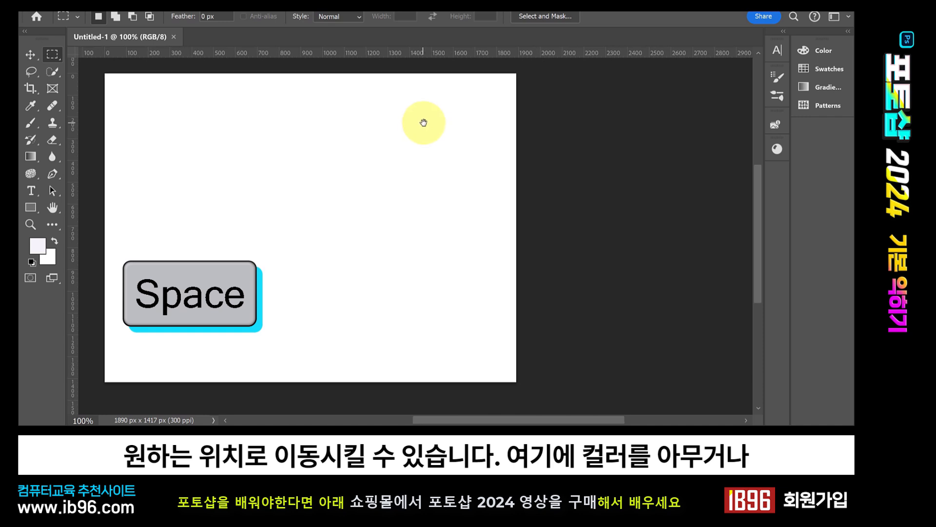
Make a roughly square marquee selection on the canvas and fill it with a magenta foreground colour.
click(38, 245)
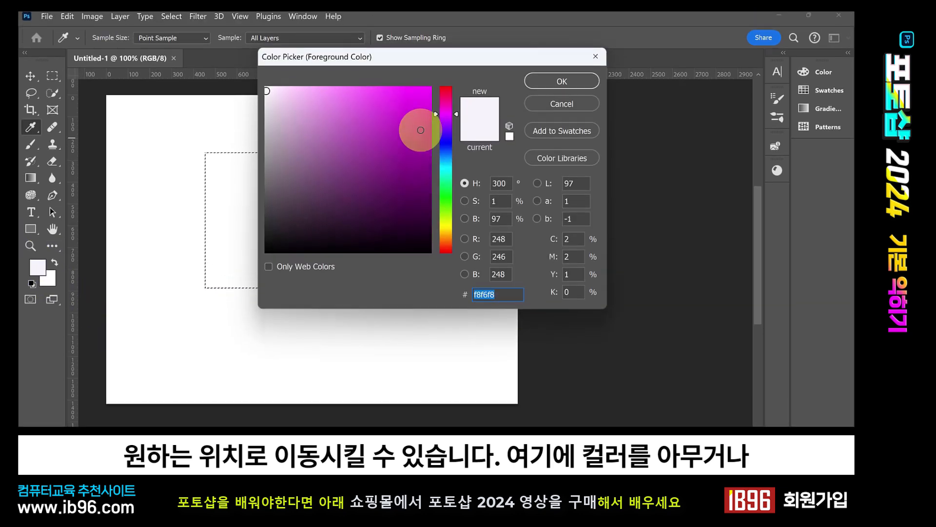
click(410, 93)
click(549, 61)
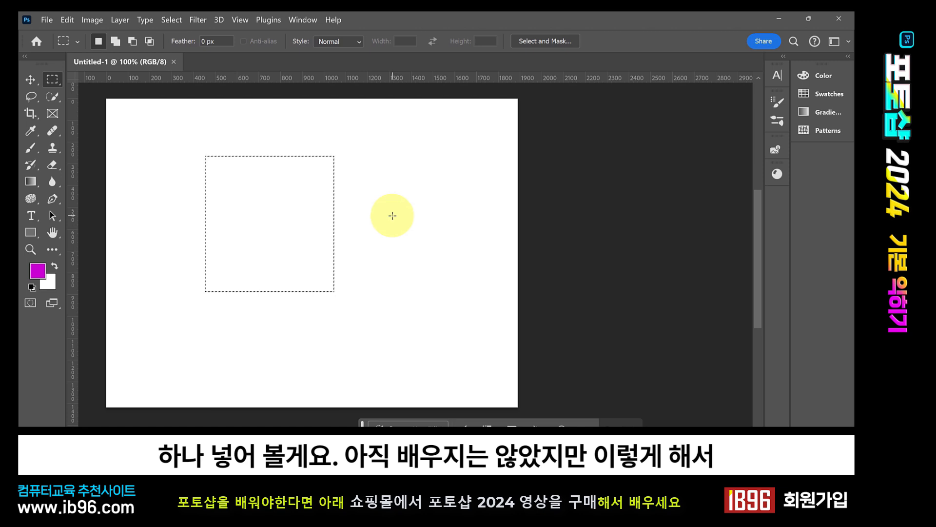
key(alt+BackSpace)
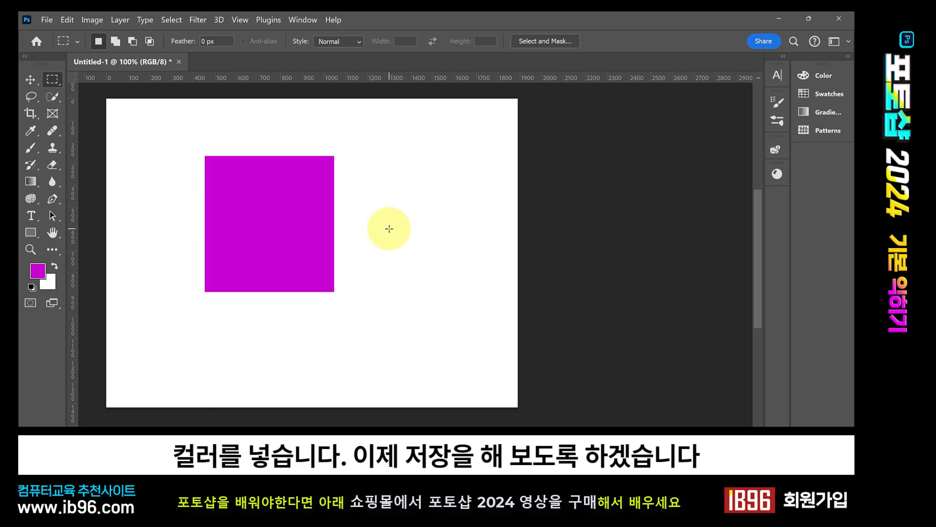
Clear the selection and save the document to the desktop as sample in the Photoshop PSD format.
key(ctrl+d)
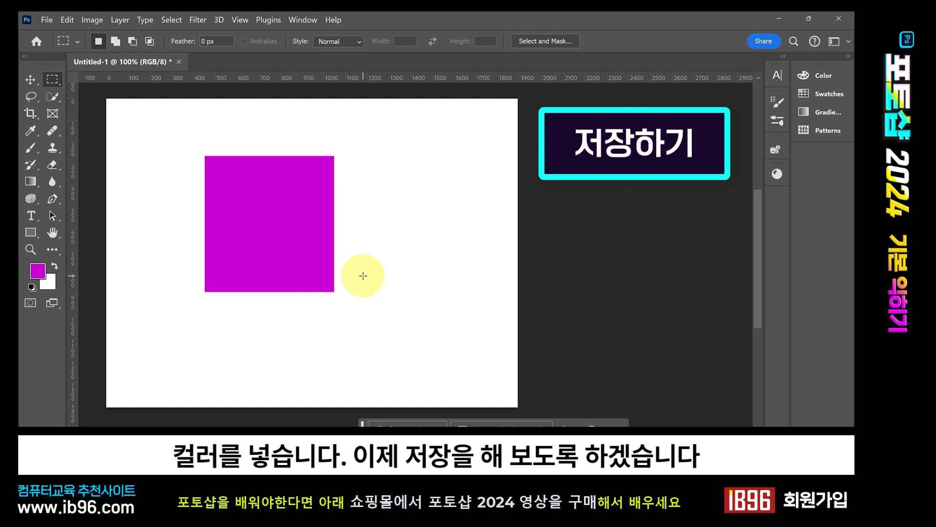
click(46, 21)
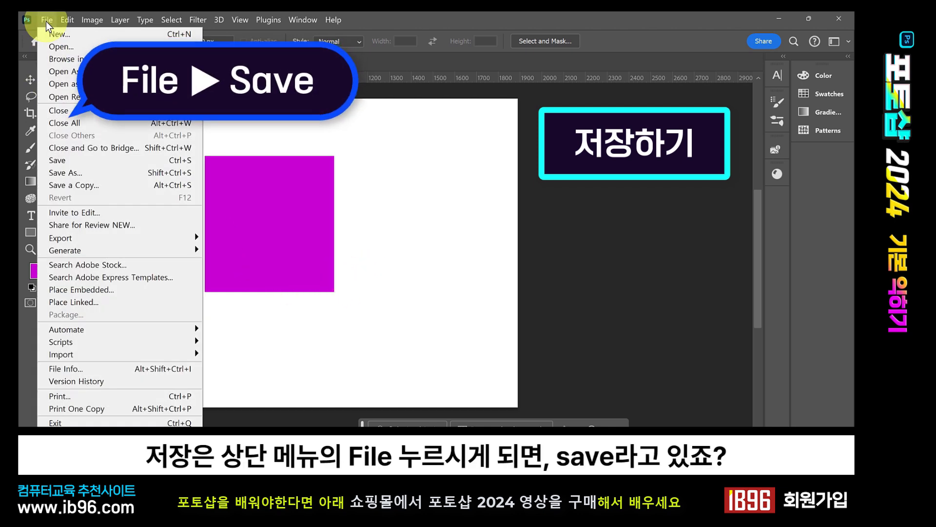
click(67, 160)
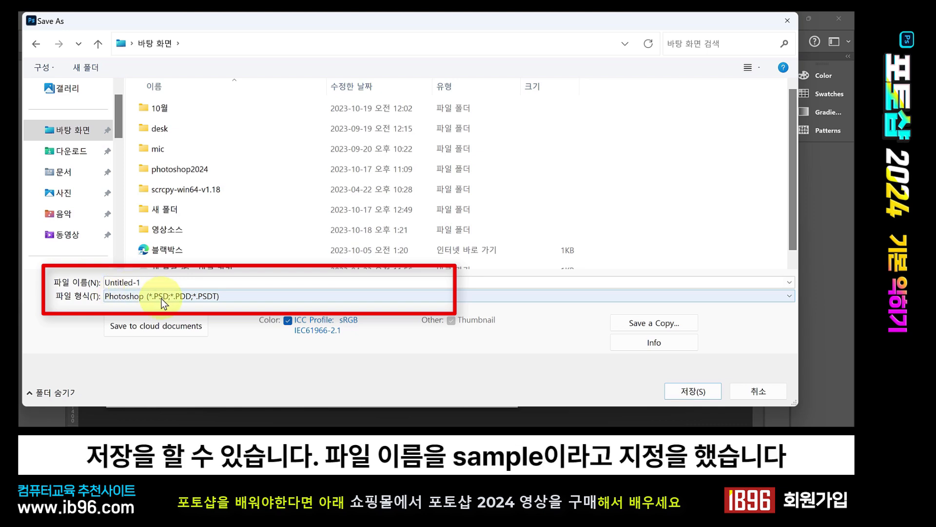
text(sample)
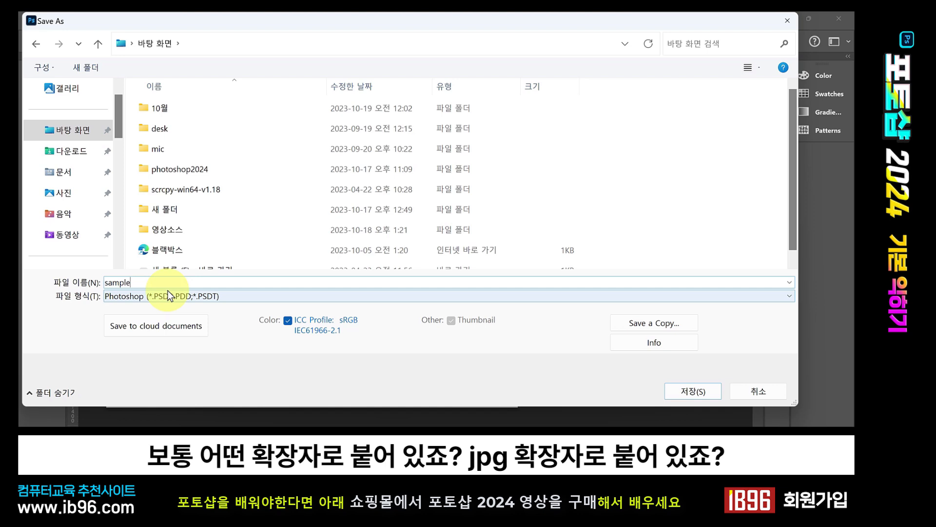
click(237, 296)
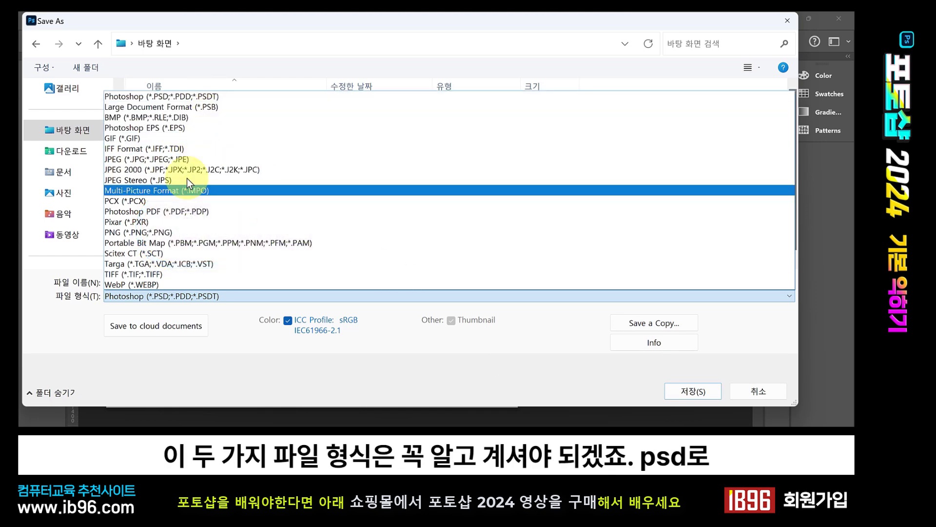
click(156, 98)
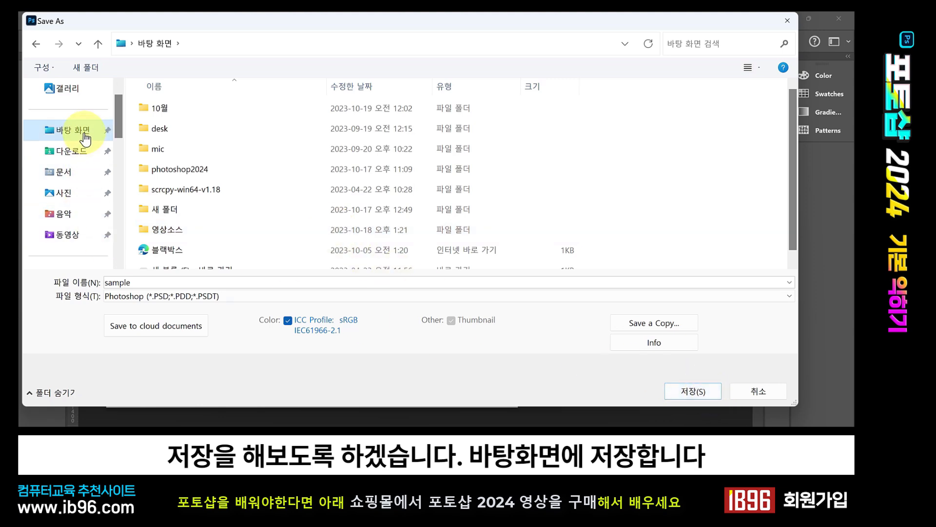
click(695, 391)
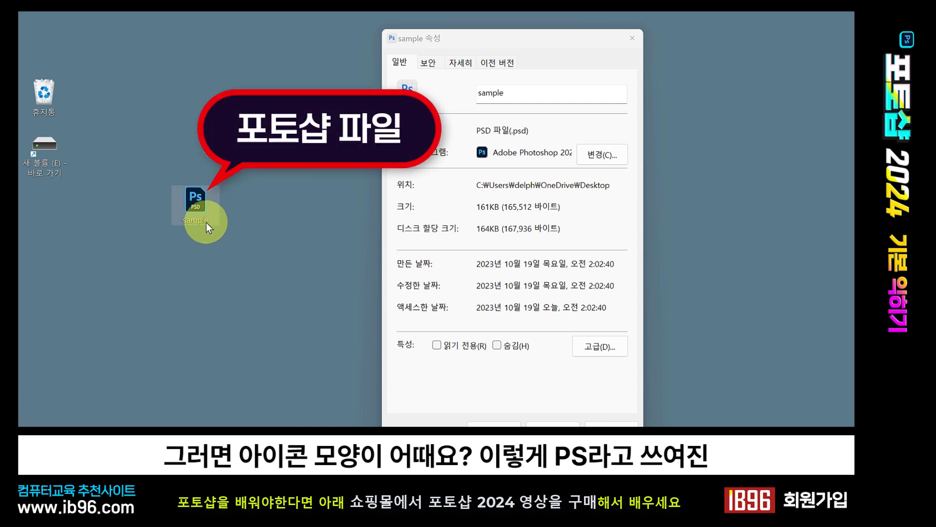
Check the type and properties of the saved sample file on the desktop.
mouse_move(194, 199)
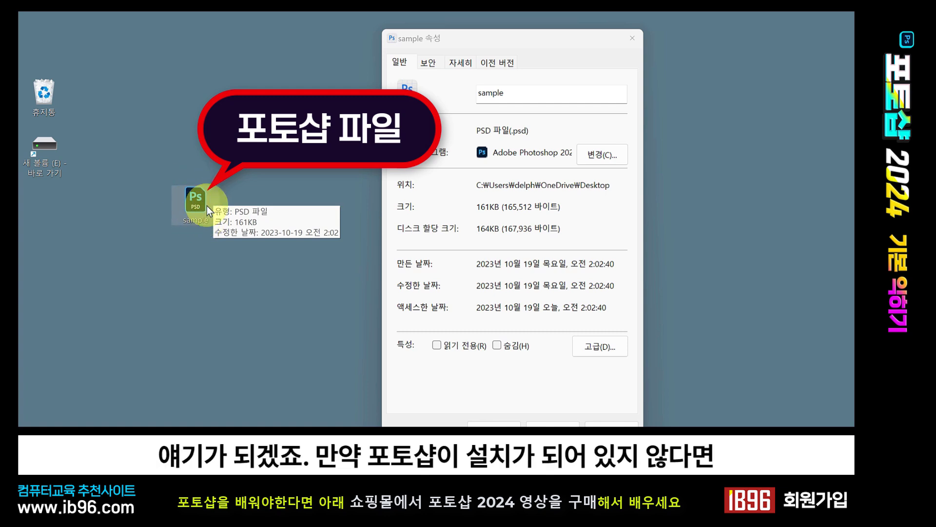
key(Escape)
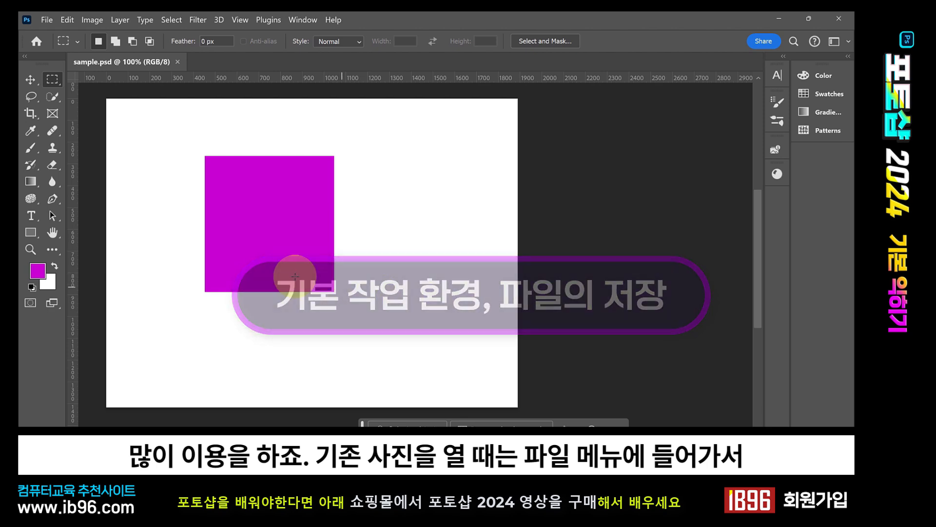
Open the existing photo 20210409_154237 from the 강좌사진&사운드 folder on drive D.
click(48, 22)
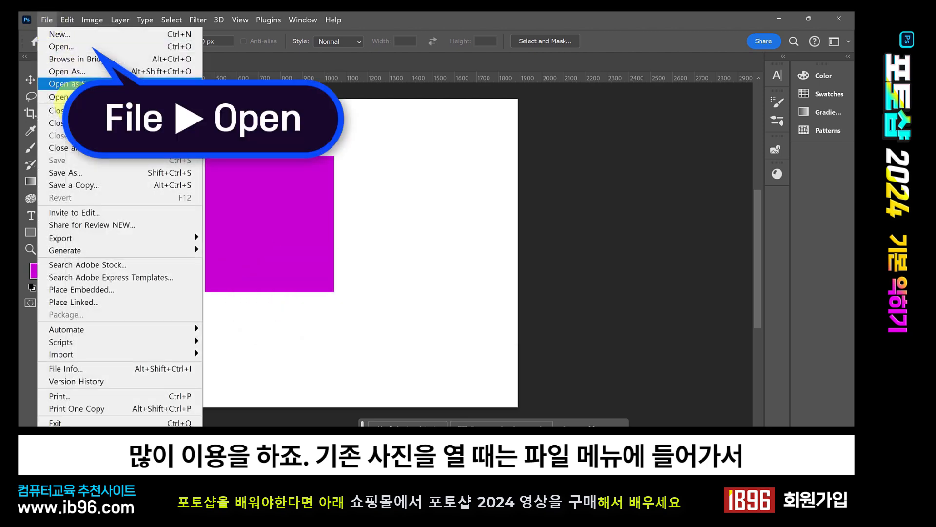
click(87, 48)
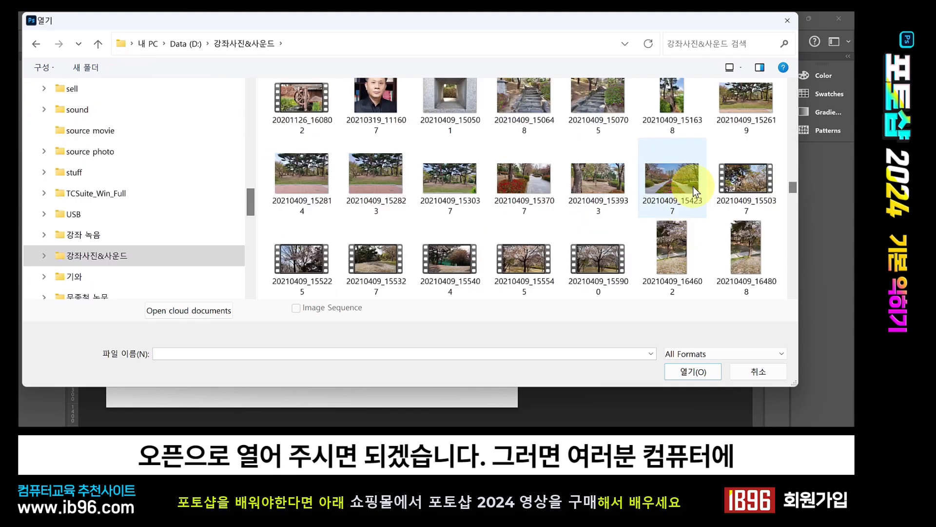
click(668, 179)
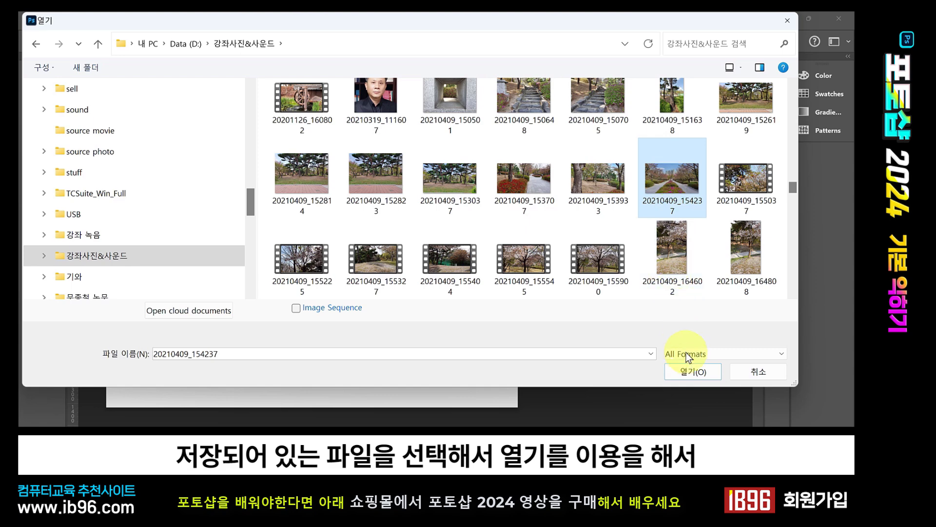
click(688, 371)
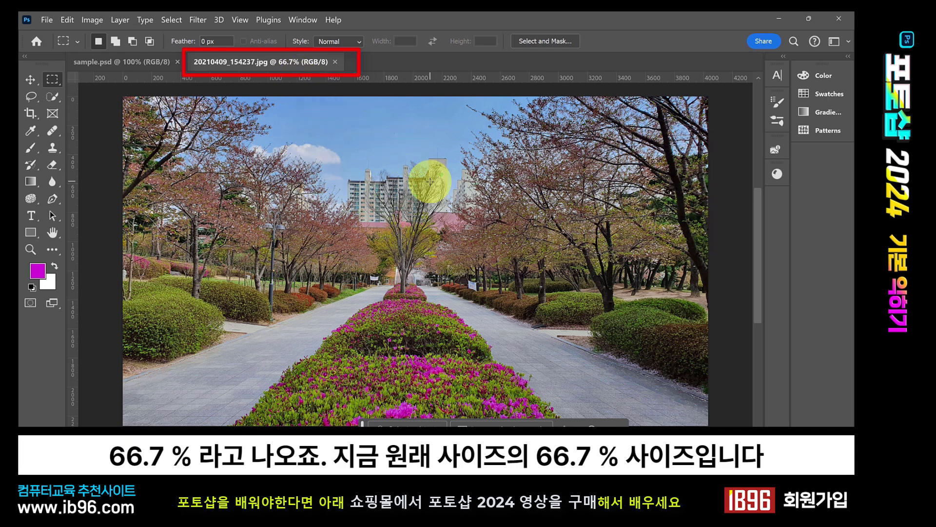
Pan the opened park photo around and partly beyond the workspace with the temporary Hand tool, and bring it back into view.
key(space)
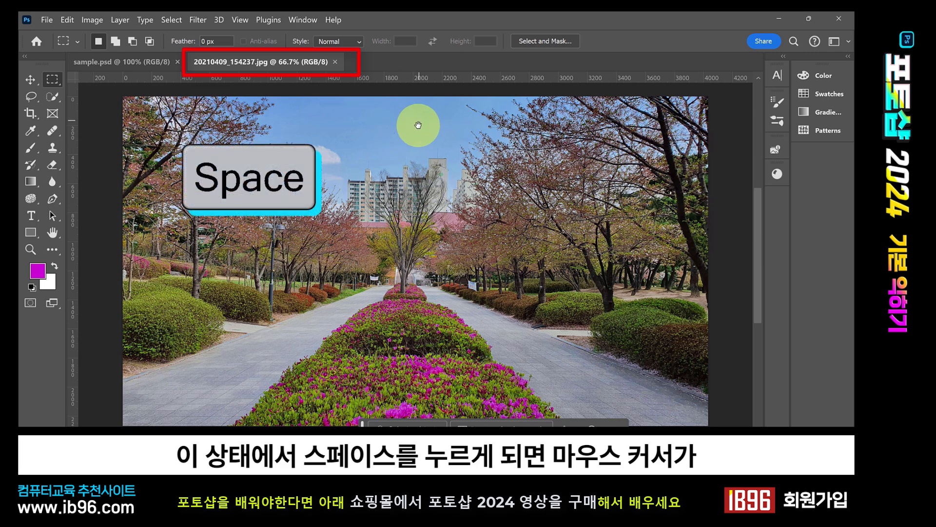
drag(443, 133, 402, 126)
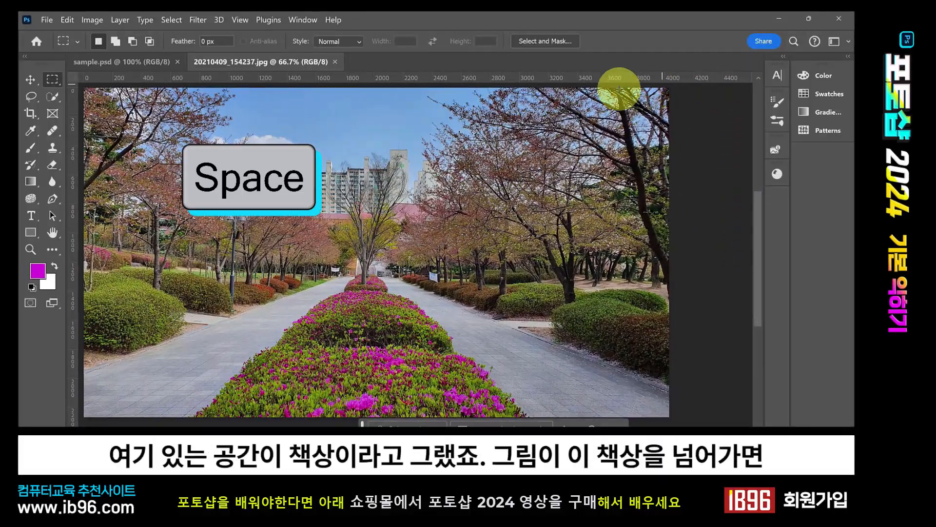
drag(674, 393, 554, 201)
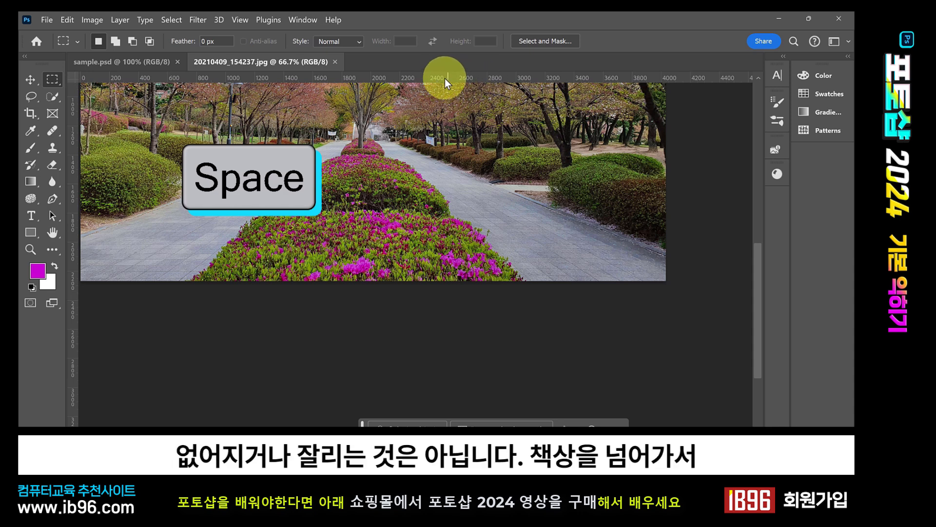
key(space)
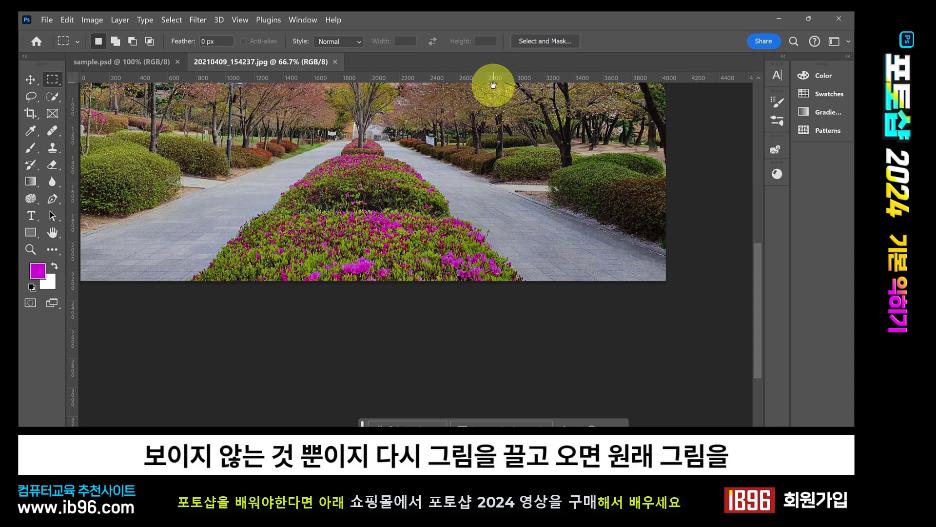
drag(361, 108, 370, 257)
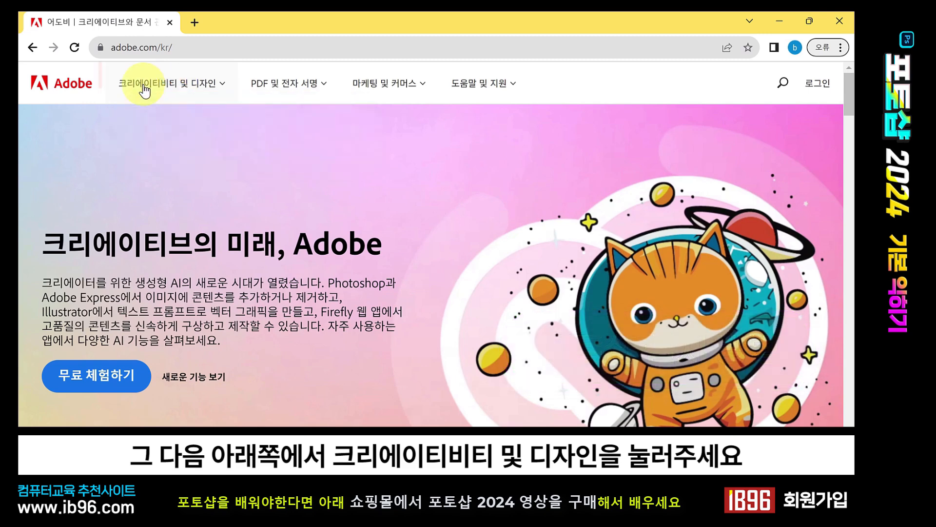
Switch to the Adobe website in the browser and view the Photoshop product page and its plan comparison.
click(224, 89)
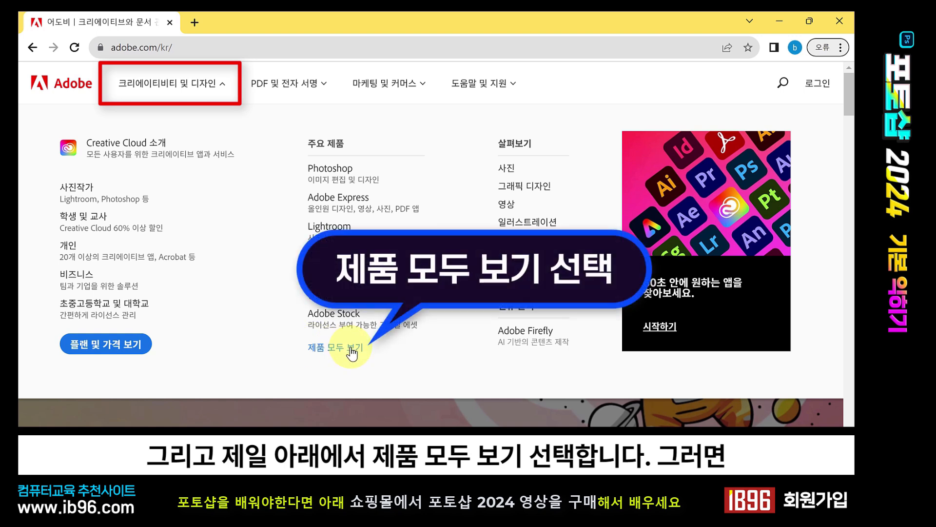
click(345, 172)
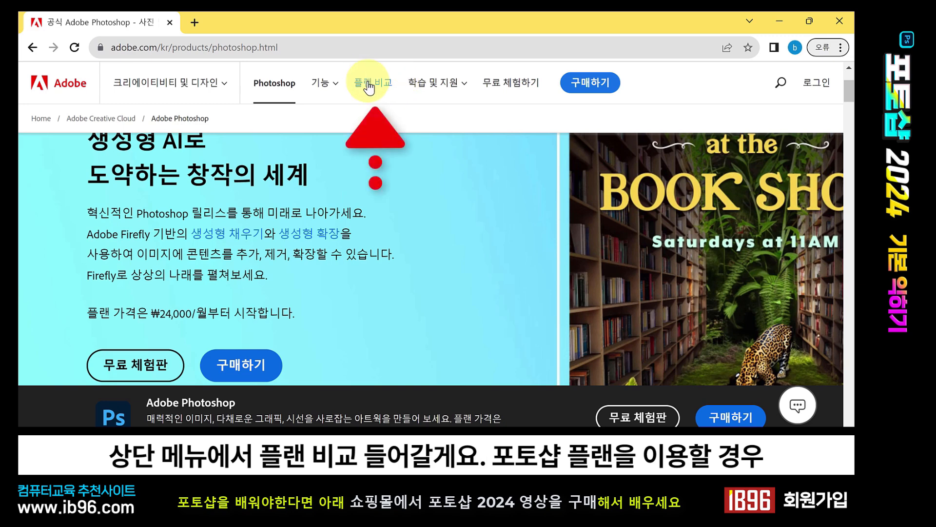
click(369, 86)
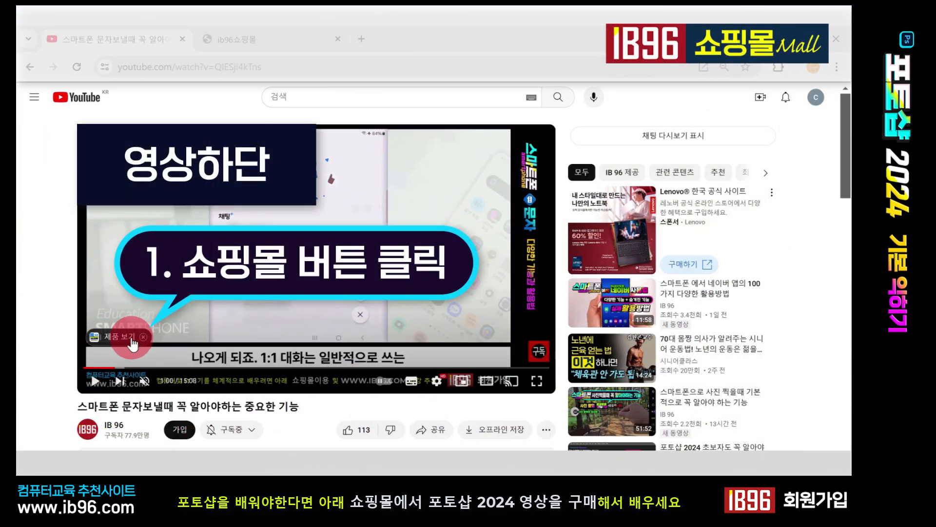
Open the Windows 11 course from the products tagged in the YouTube video and look through its description in the IB96 shop.
click(139, 341)
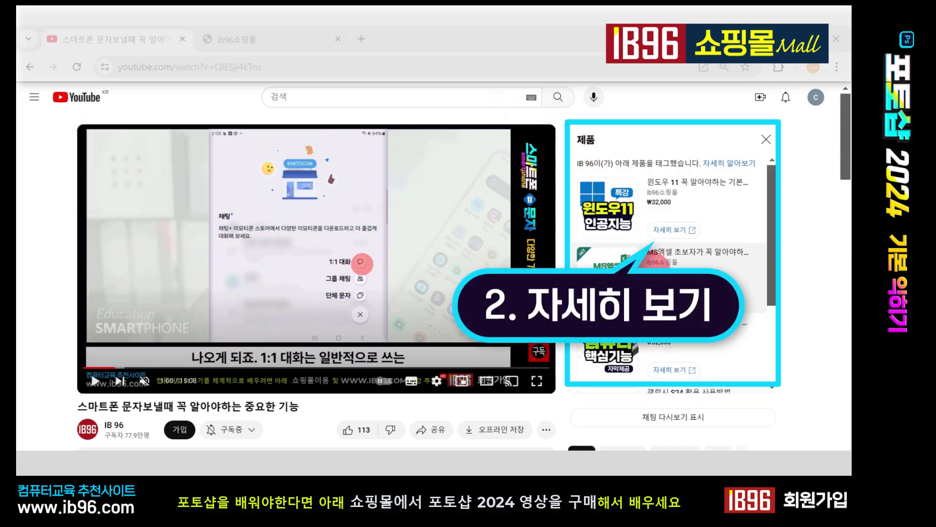
click(682, 233)
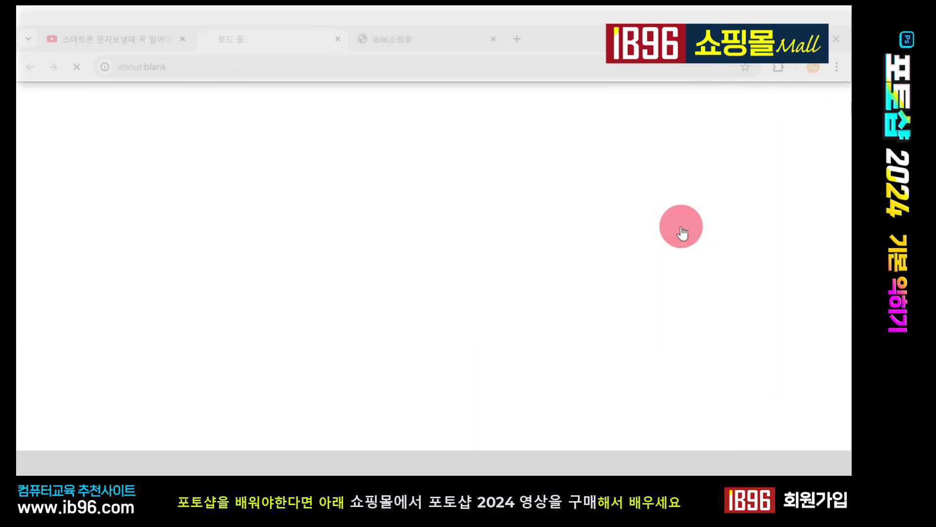
scroll(566, 264, down, 10)
scroll(566, 265, down, 15)
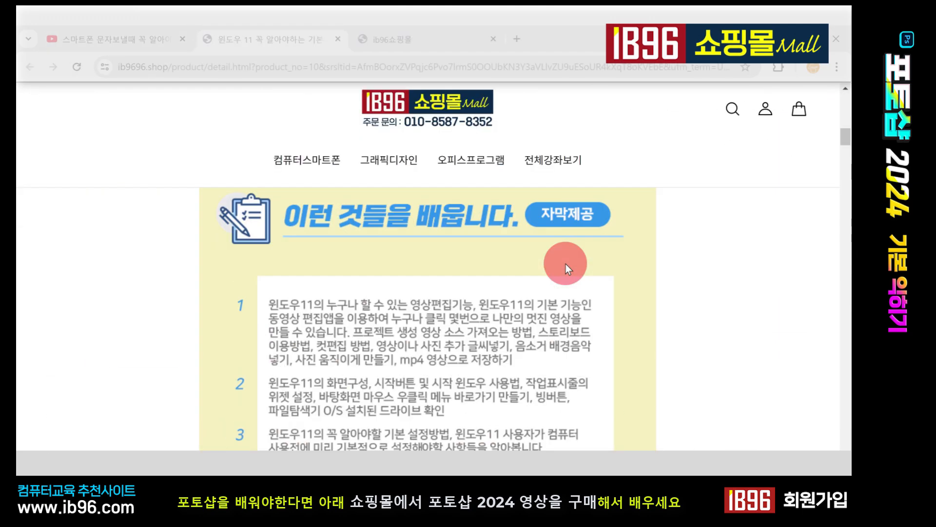
scroll(565, 265, up, 8)
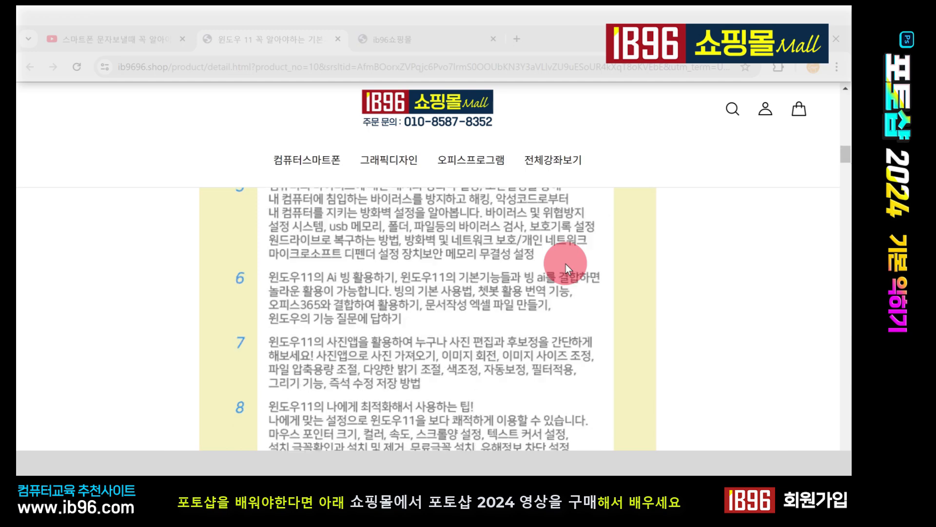
scroll(566, 264, up, 5)
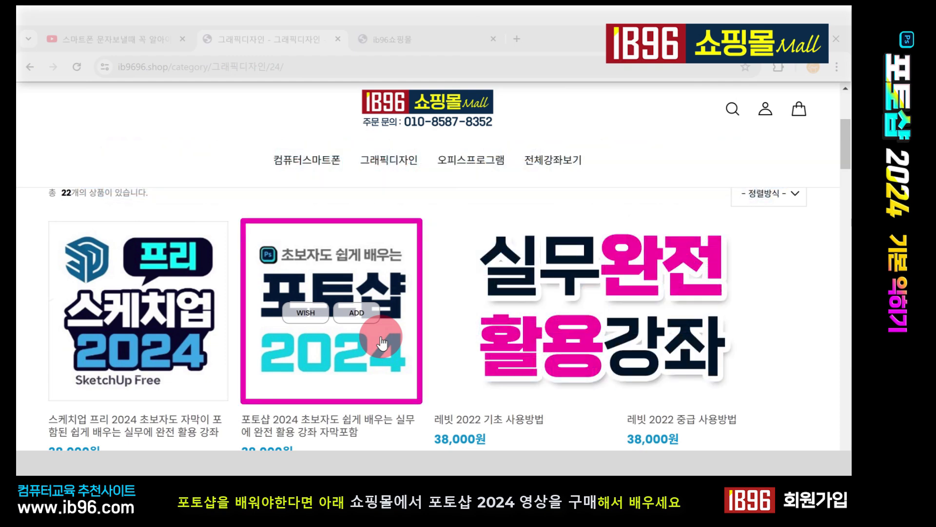
Open the 포토샵 2024 beginner course among the graphic design courses and examine its lesson topics and sample screenshots.
click(349, 345)
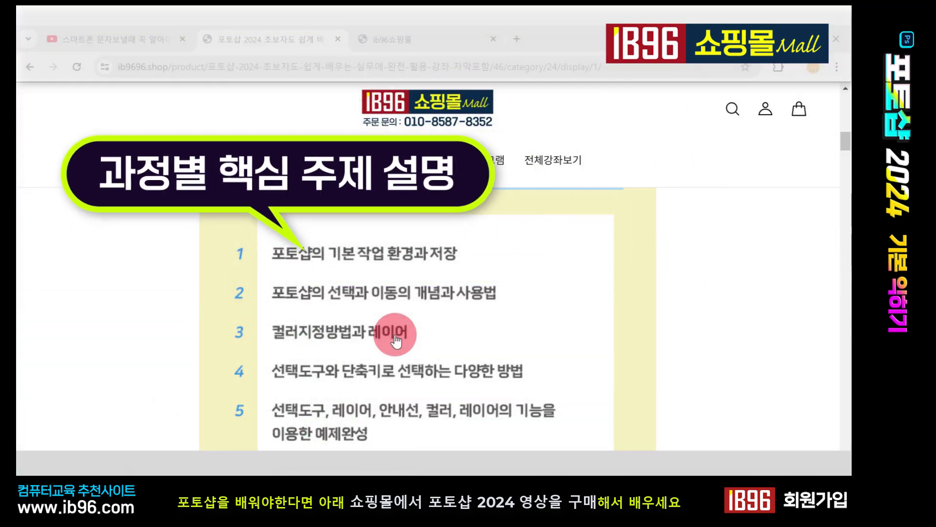
scroll(396, 335, down, 1)
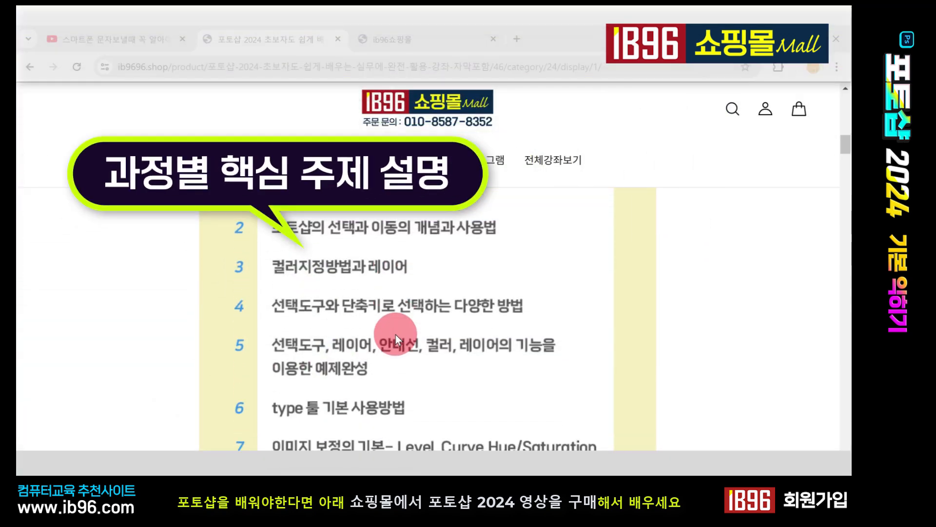
scroll(396, 335, down, 2)
scroll(396, 335, down, 10)
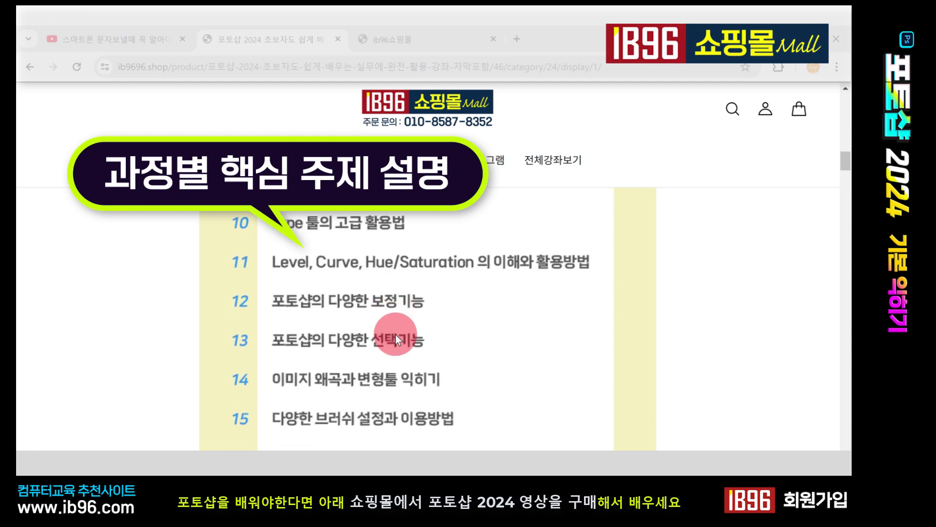
scroll(396, 335, down, 10)
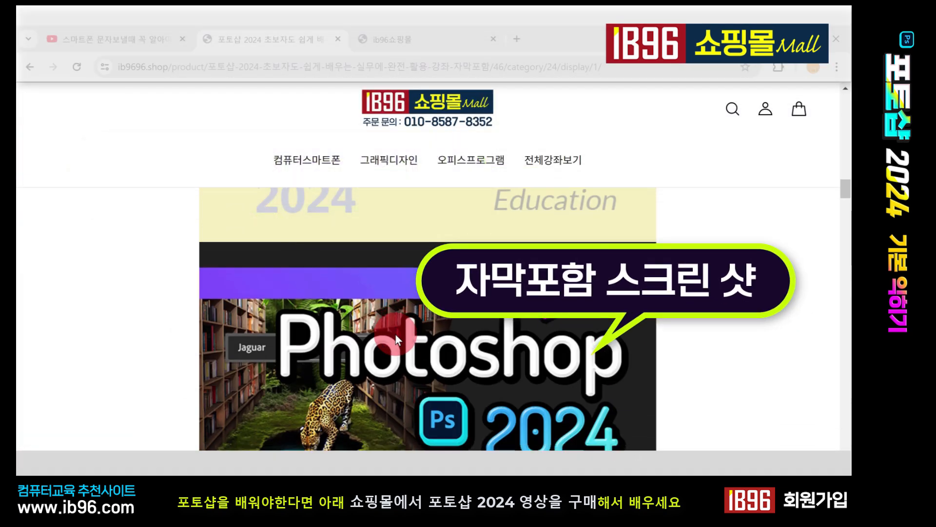
scroll(395, 334, down, 6)
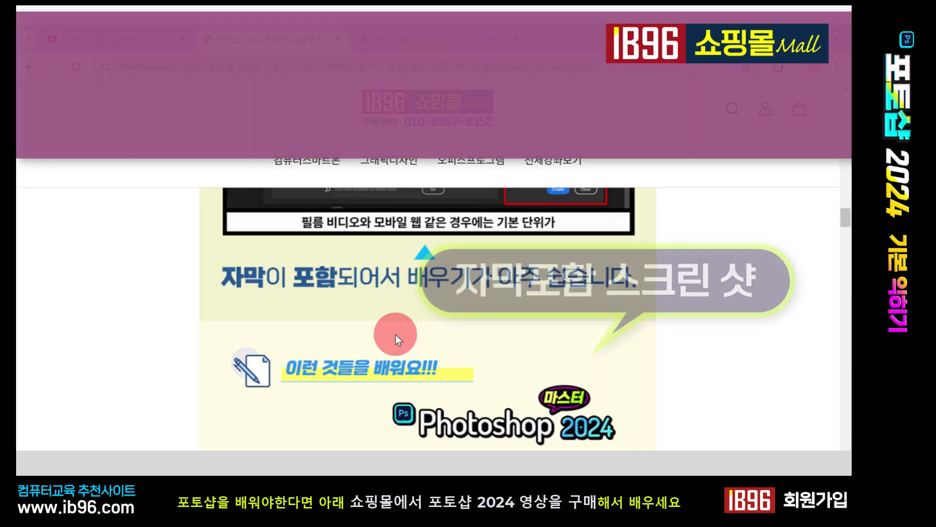
scroll(396, 335, down, 5)
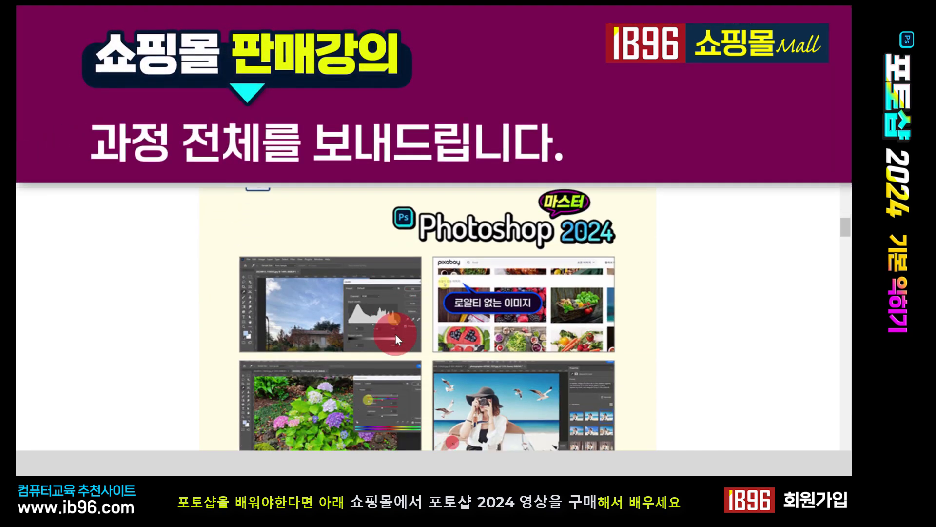
scroll(396, 334, down, 2)
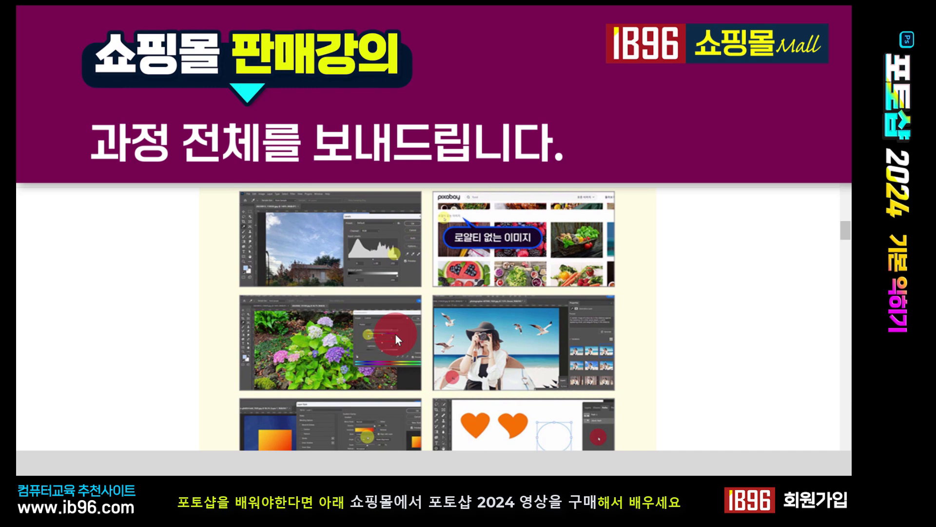
scroll(568, 341, down, 2)
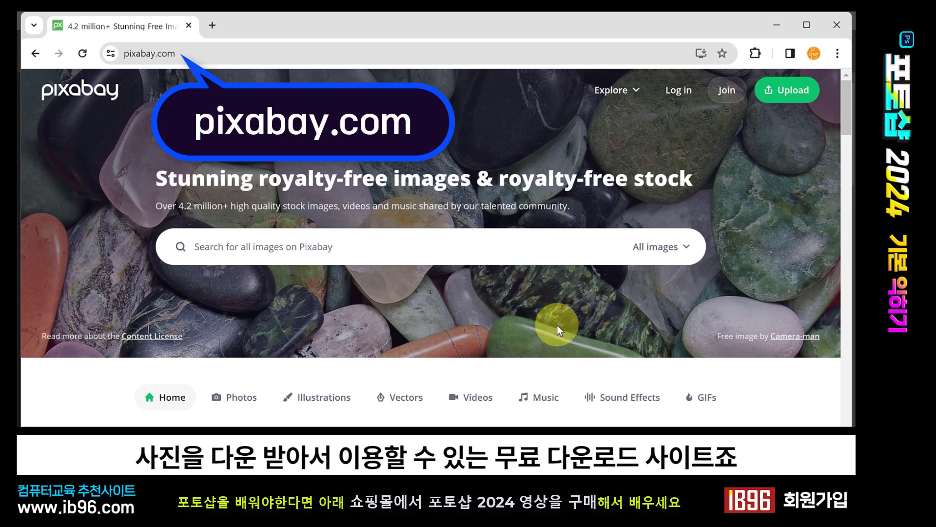
Search Pixabay for "food" and open the royalty-free photo of five dishes on a dark background.
click(372, 245)
text(food)
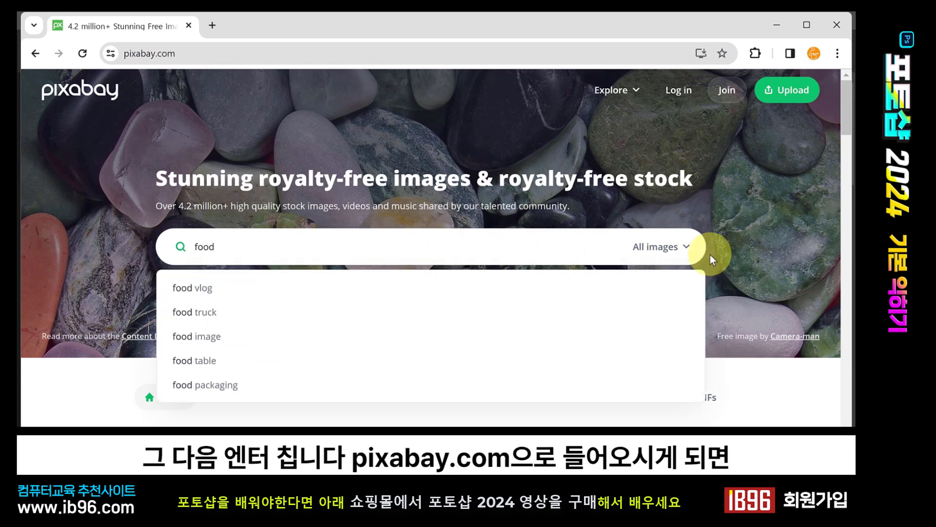
key(Return)
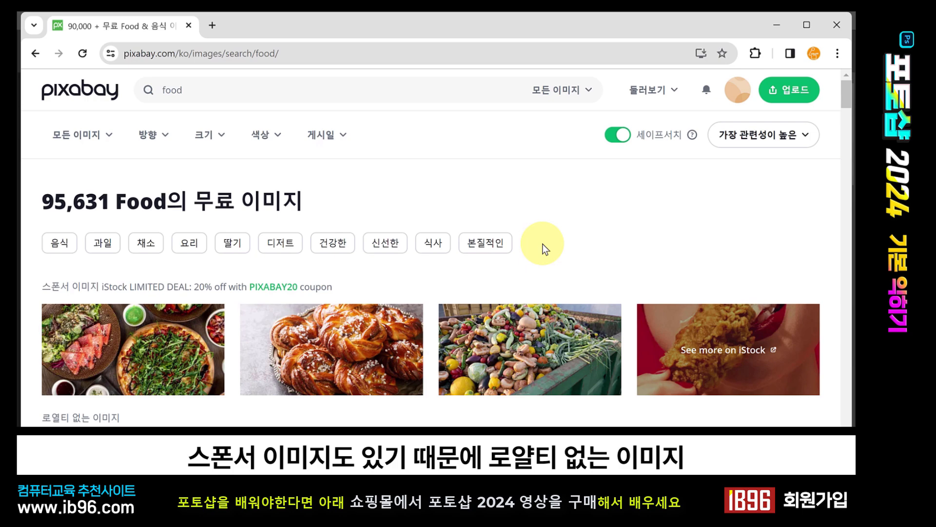
scroll(543, 244, down, 5)
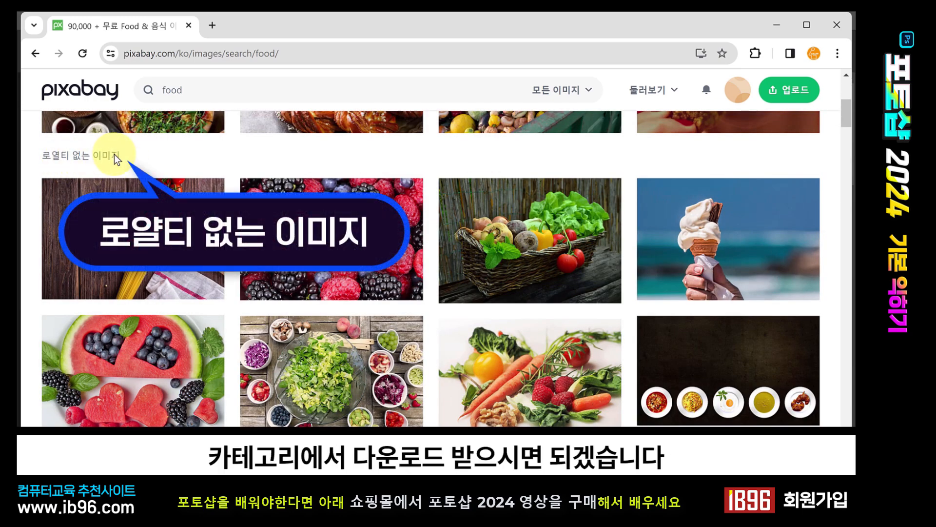
mouse_move(466, 233)
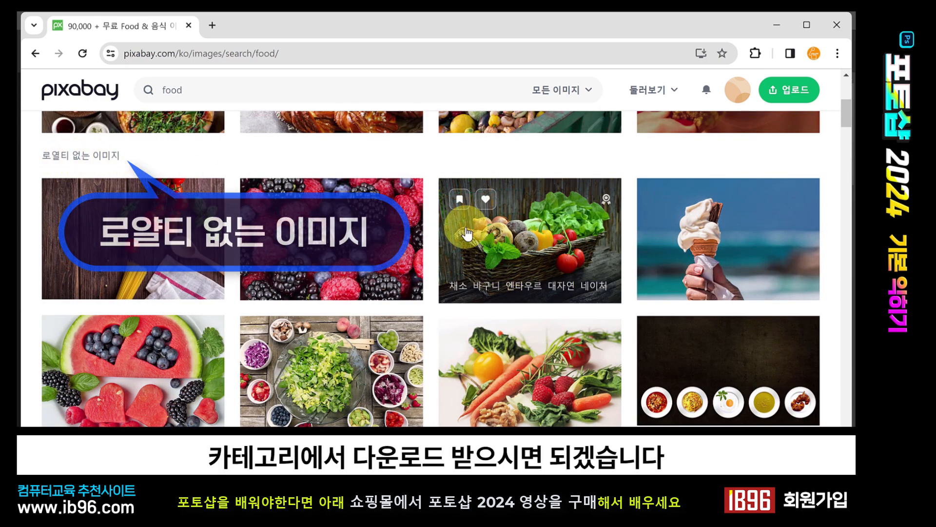
scroll(602, 313, down, 1)
mouse_move(740, 314)
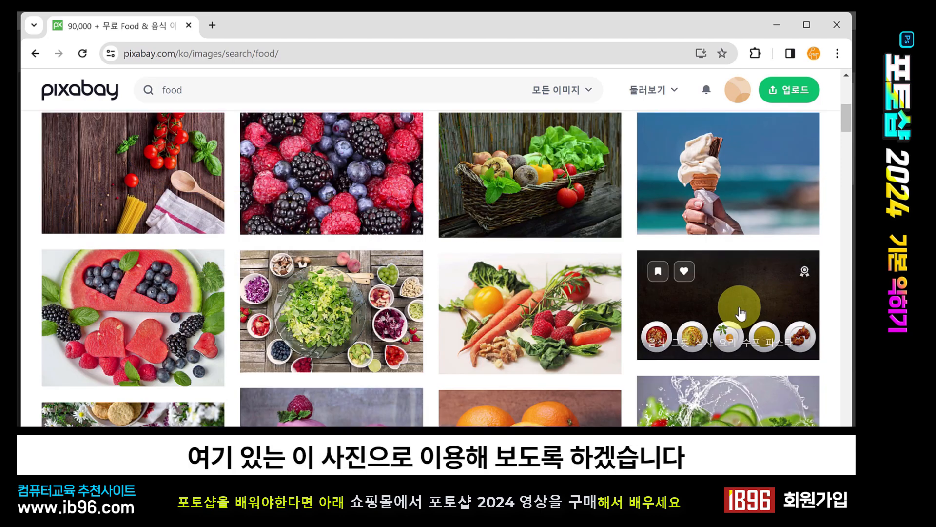
click(741, 314)
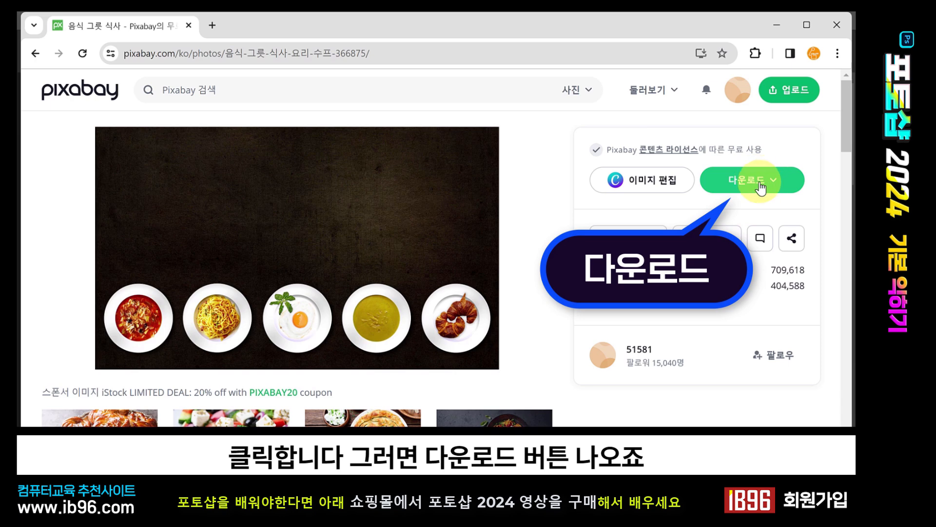
Download the five-dish photo as a JPG at 1920×1152.
click(775, 184)
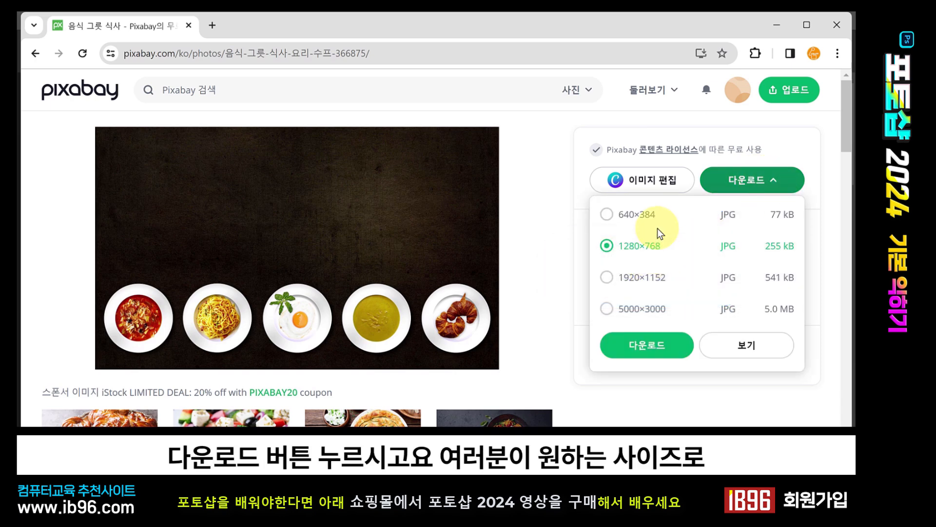
click(661, 276)
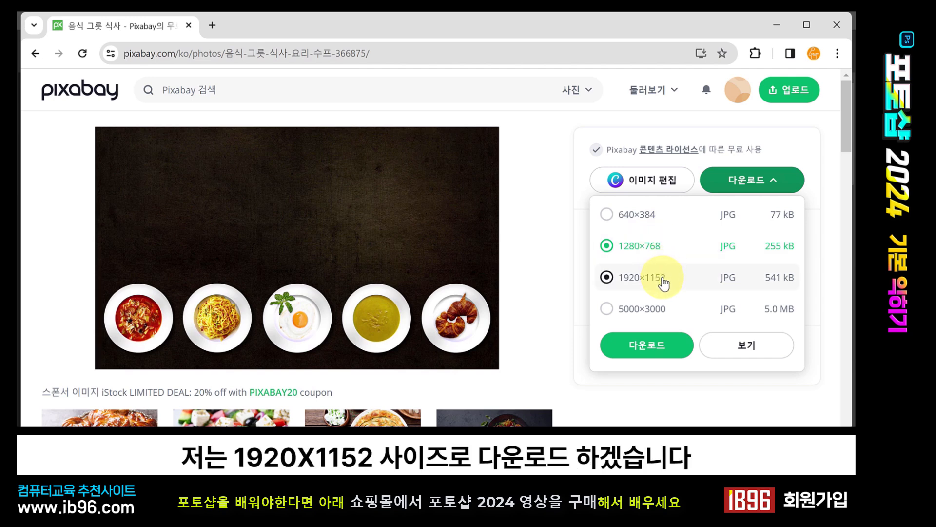
click(655, 347)
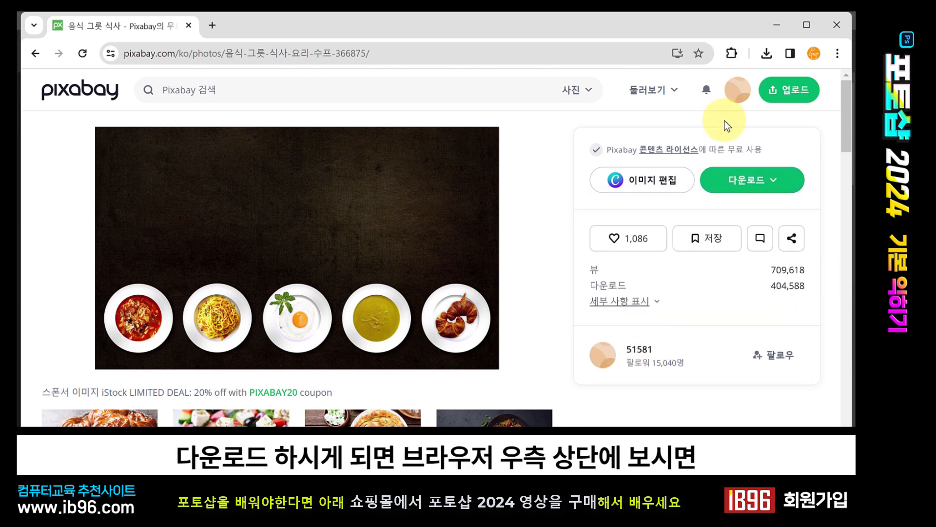
Show the downloaded food-366875_1920.jpg in its folder and move it to the desktop (바탕 화면).
click(767, 55)
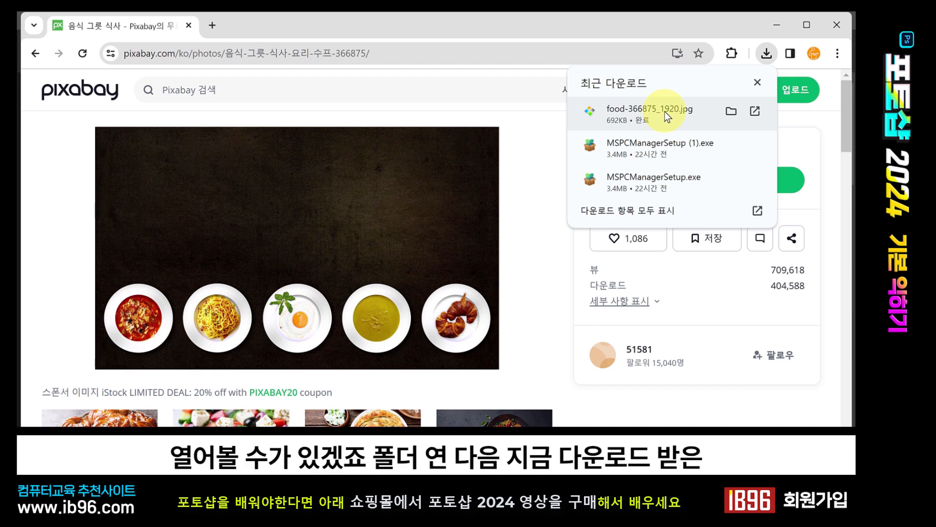
click(731, 111)
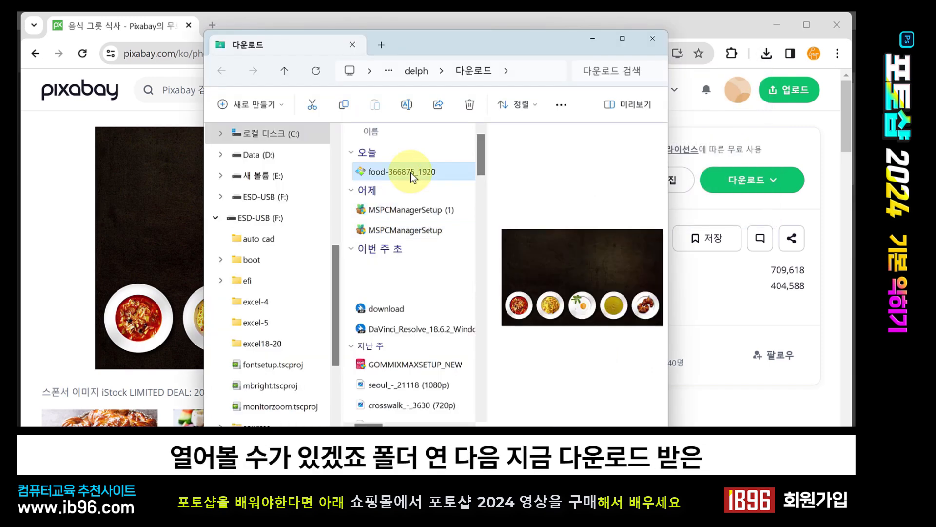
scroll(334, 248, up, 5)
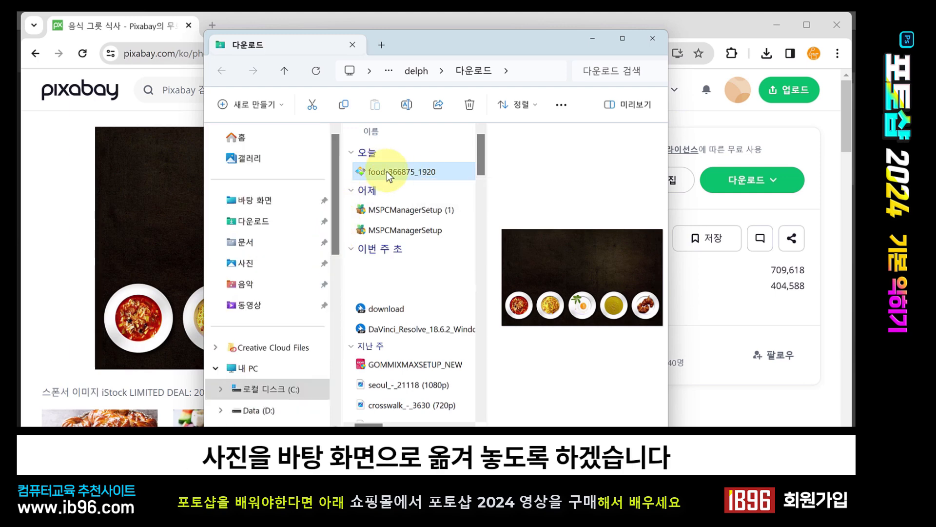
drag(388, 172, 266, 200)
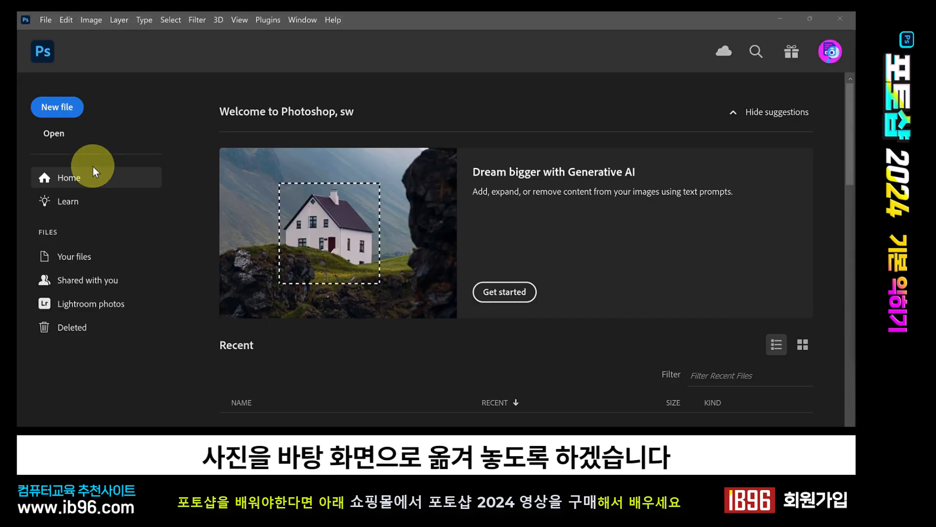
Switch to Photoshop, open food-366875_1920 from the desktop, and reposition the photo in the workspace.
click(54, 133)
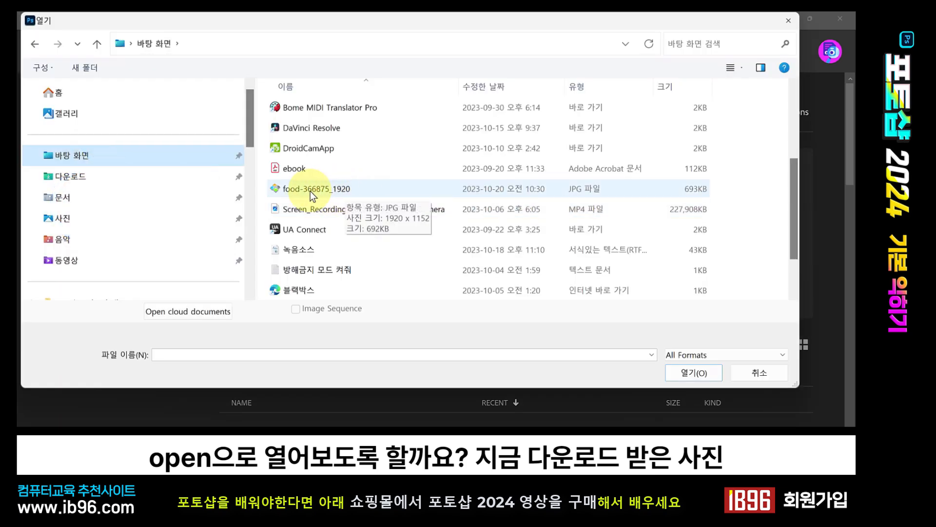
click(343, 189)
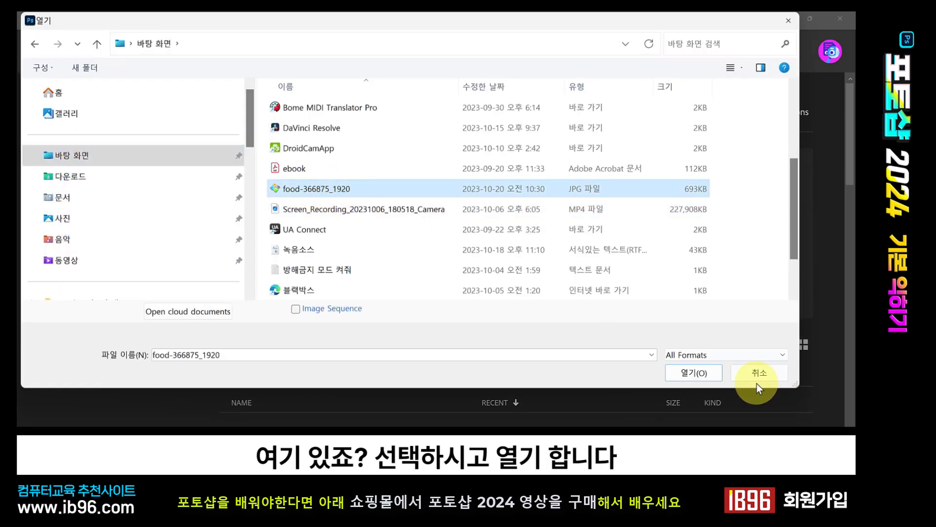
click(692, 373)
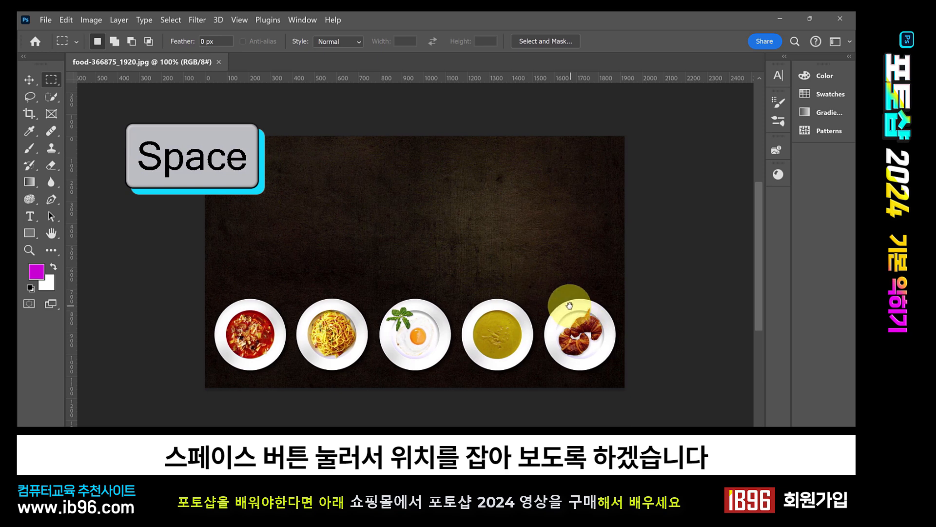
drag(569, 303, 456, 263)
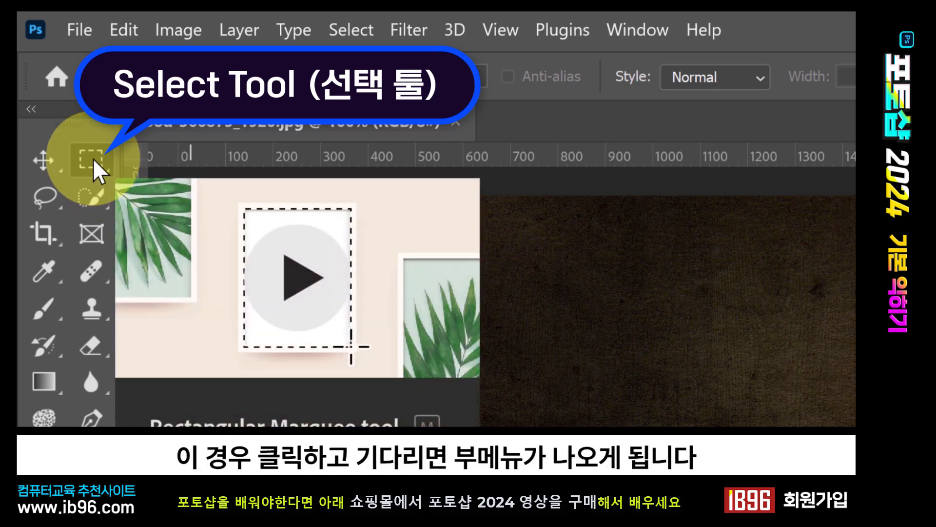
Draw a rectangular marquee about 500 px square on the dark background above the plates, deselect it, and repeat once with a smaller one.
click(93, 158)
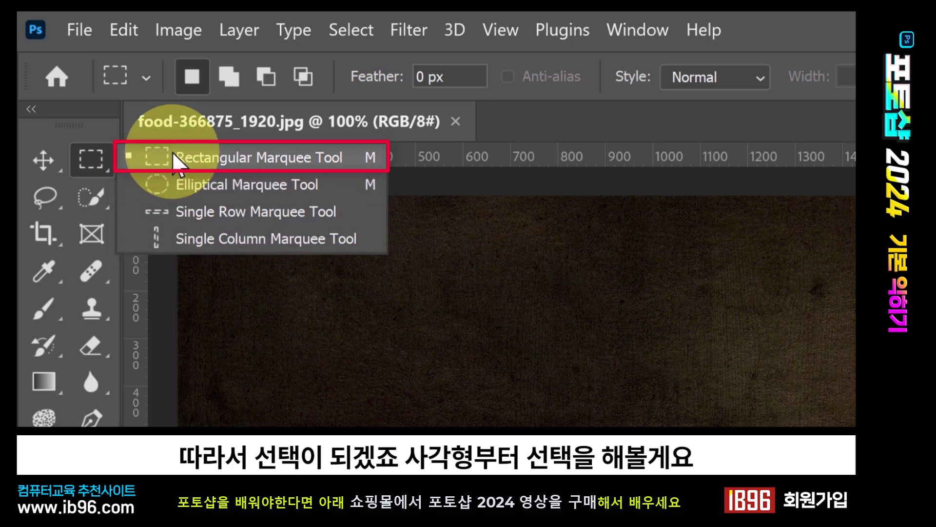
click(270, 157)
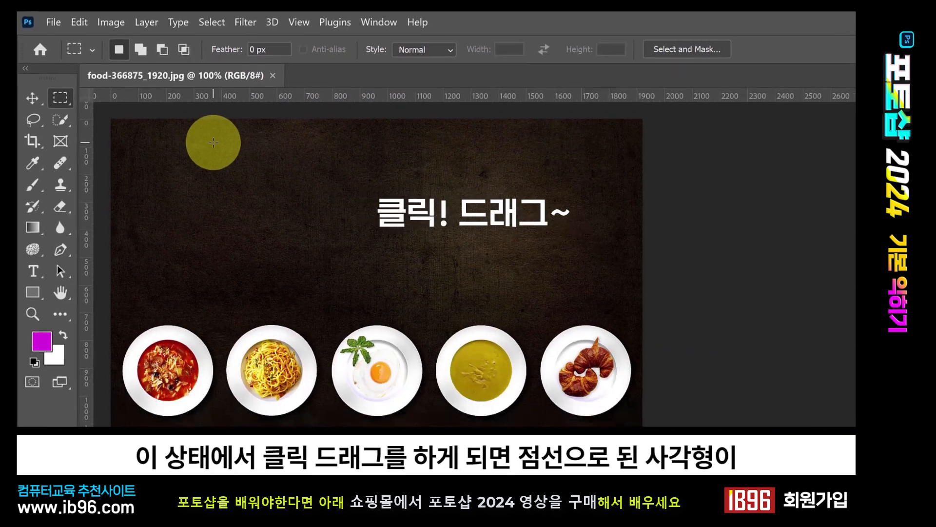
drag(213, 142, 335, 272)
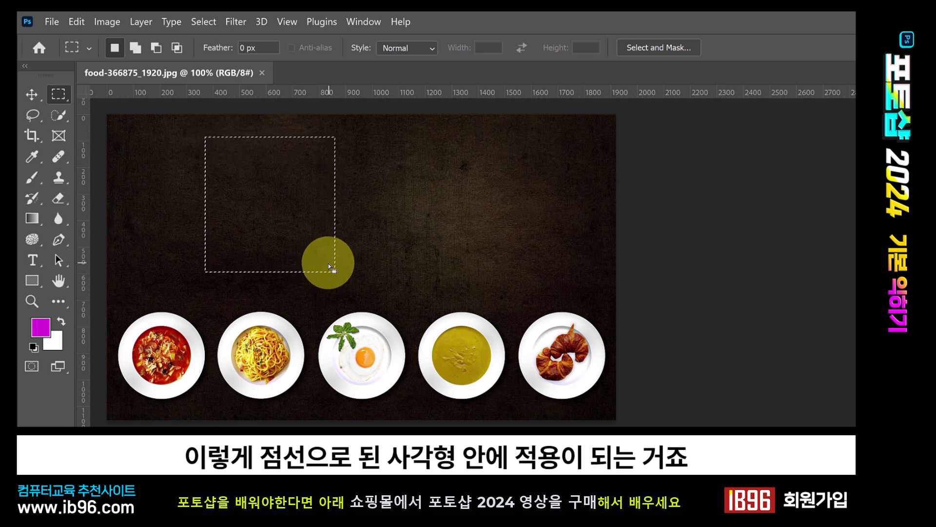
click(274, 207)
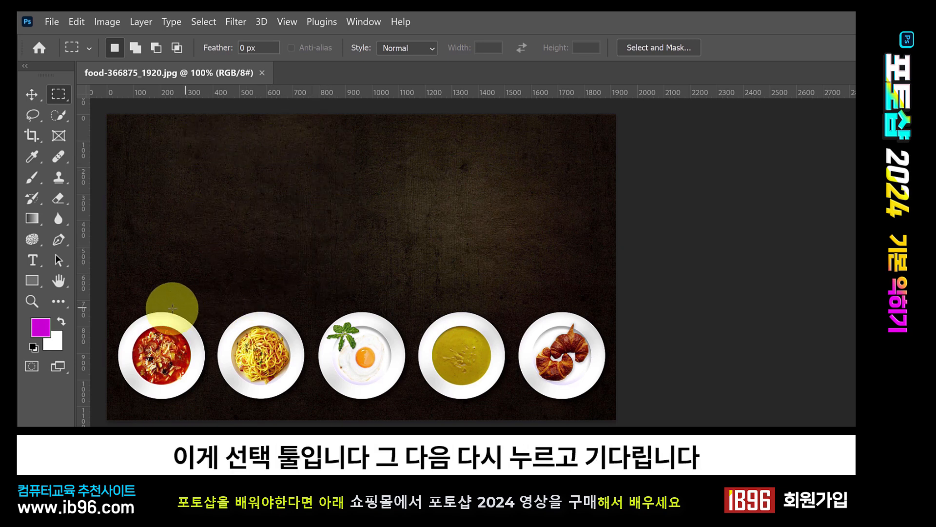
drag(172, 218, 251, 295)
click(208, 198)
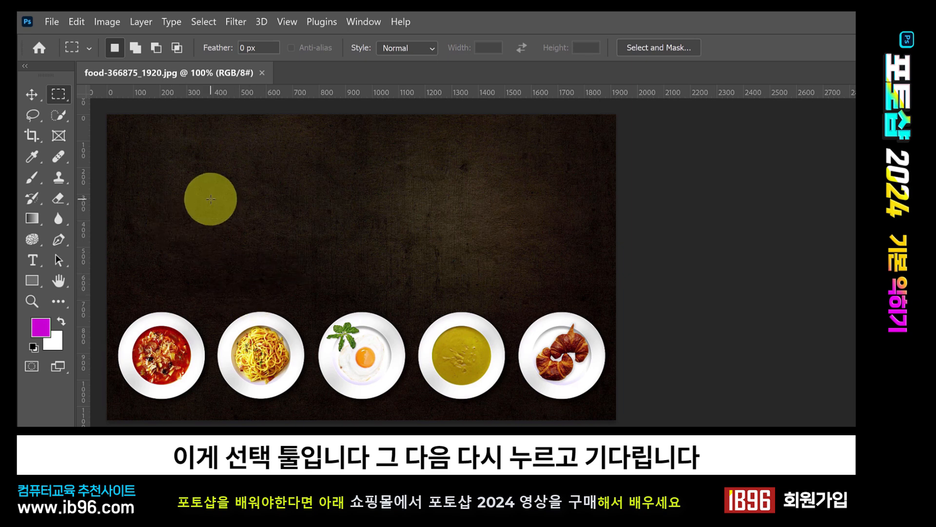
Draw an elliptical marquee about 480 × 440 px on the dark background, deselect it, and view the other marquee tool variants.
click(60, 92)
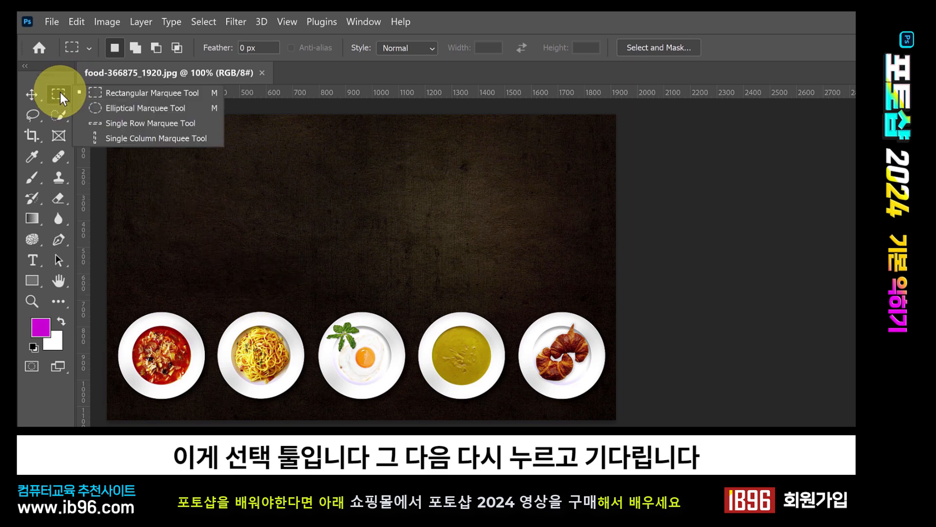
click(116, 109)
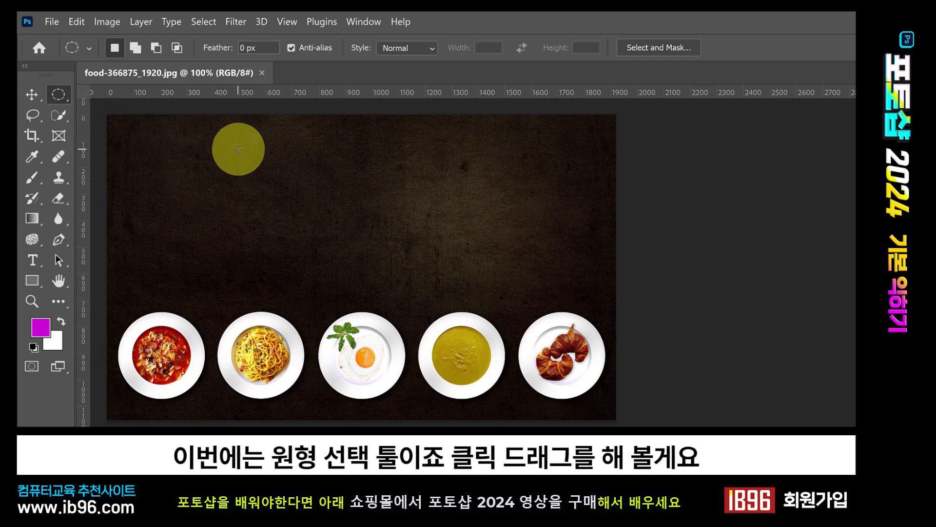
drag(238, 149, 365, 266)
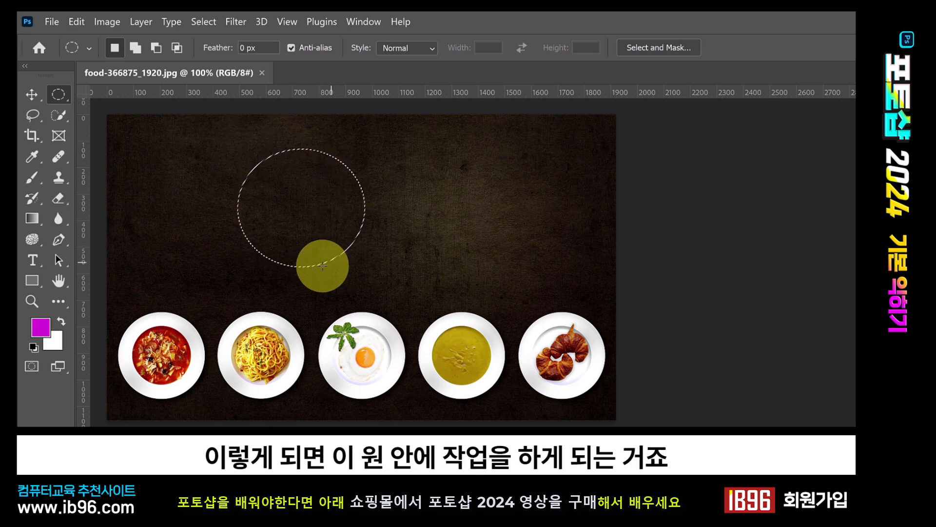
click(195, 152)
right_click(61, 93)
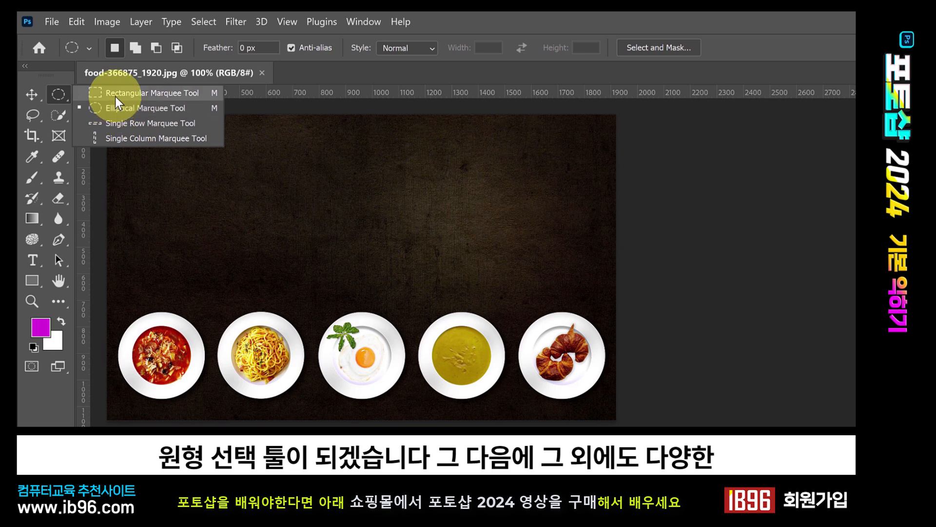
click(309, 74)
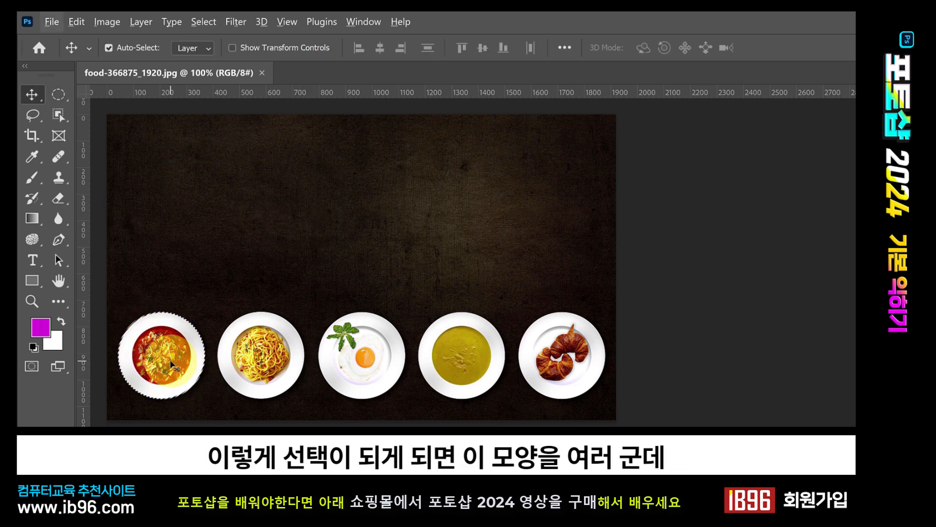
Place two copies of the selected red soup plate on the empty background above the row, and undo both copies.
drag(172, 365, 480, 267)
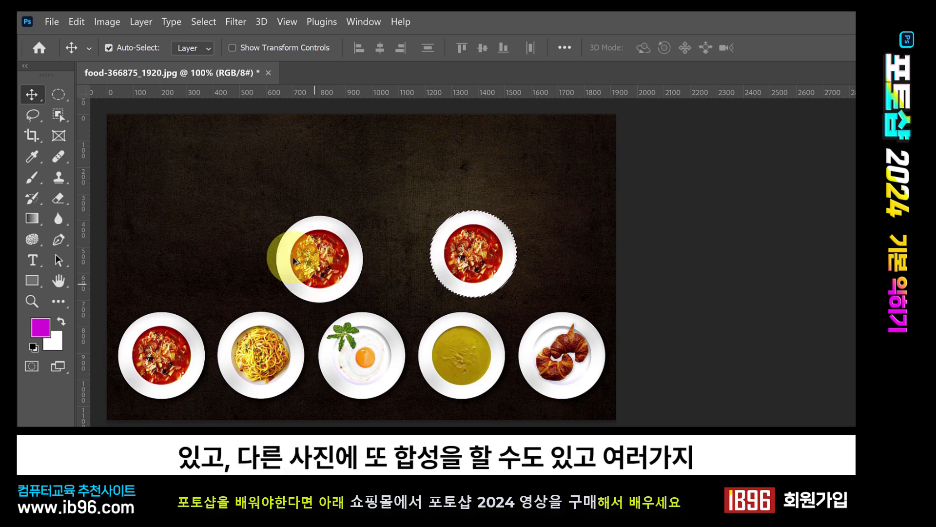
key(ctrl+z)
key(ctrl+z)
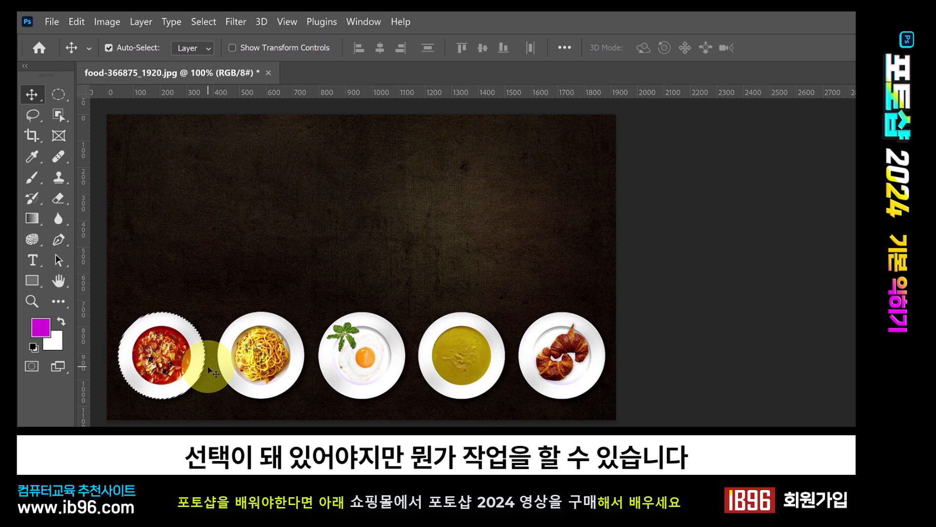
Deselect the soup plate, try to move the pasta plate without a selection, and decline converting the background to a normal layer.
key(ctrl+d)
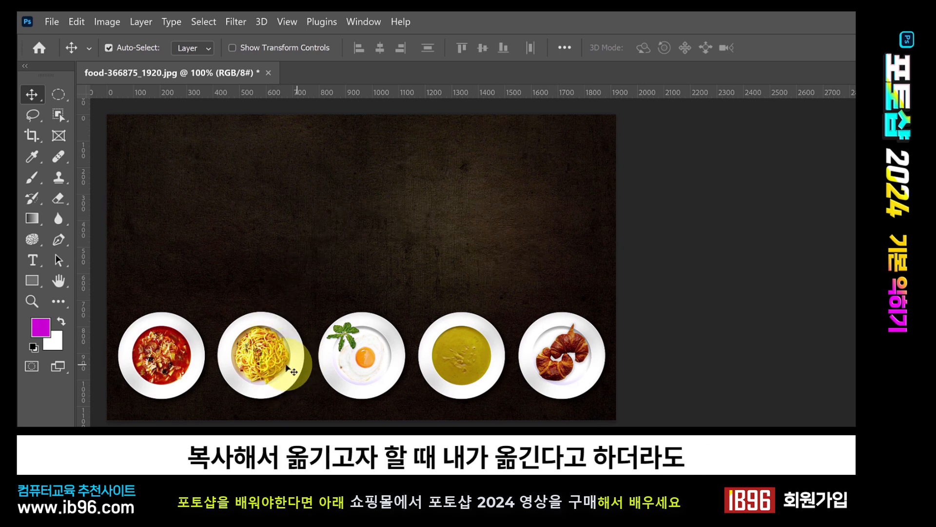
drag(263, 364, 490, 244)
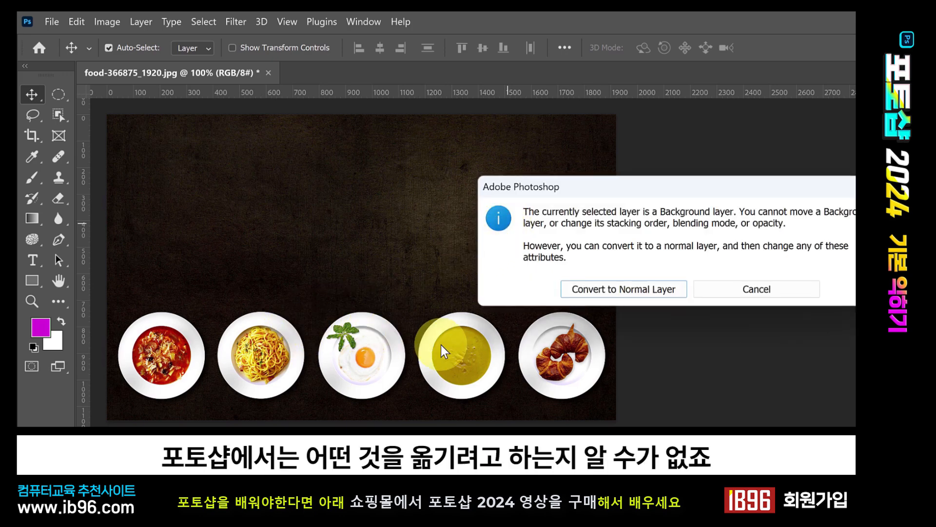
click(757, 291)
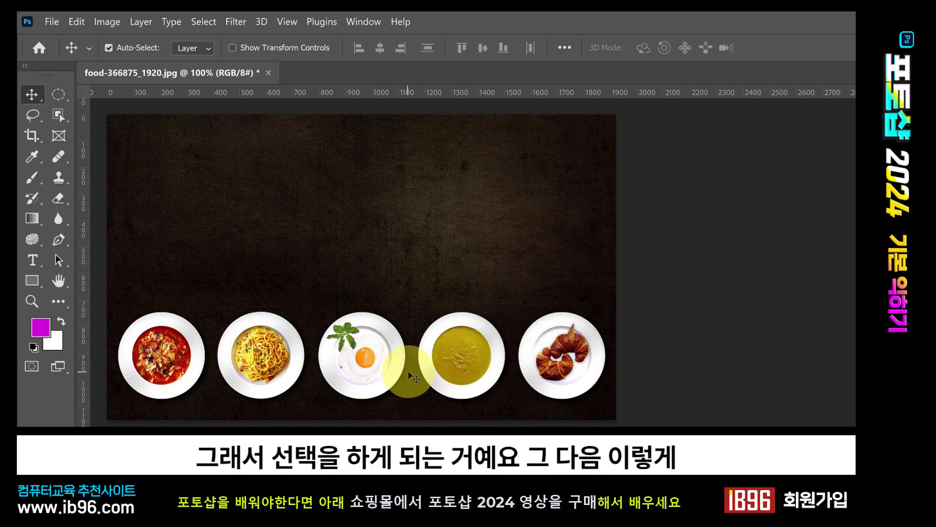
Select the pasta plate with a rectangular marquee and activate the Move tool.
key(m)
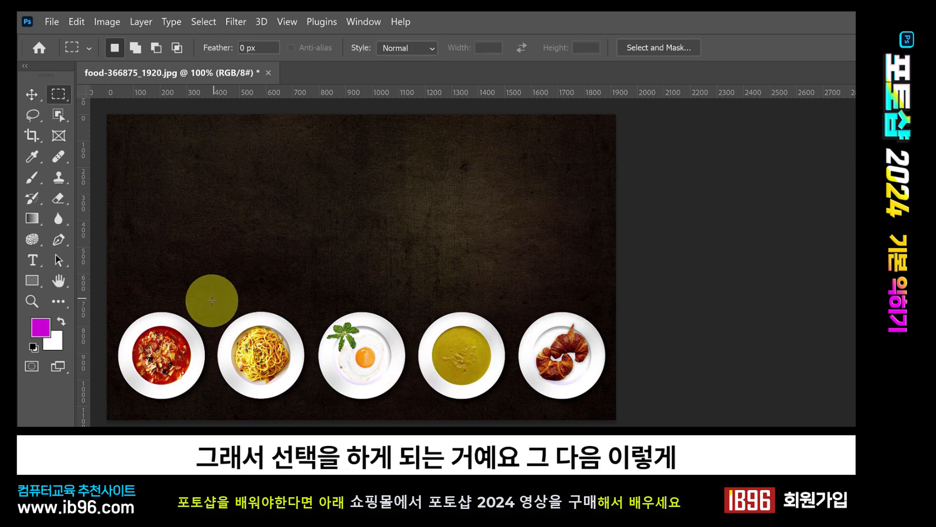
drag(211, 301, 311, 409)
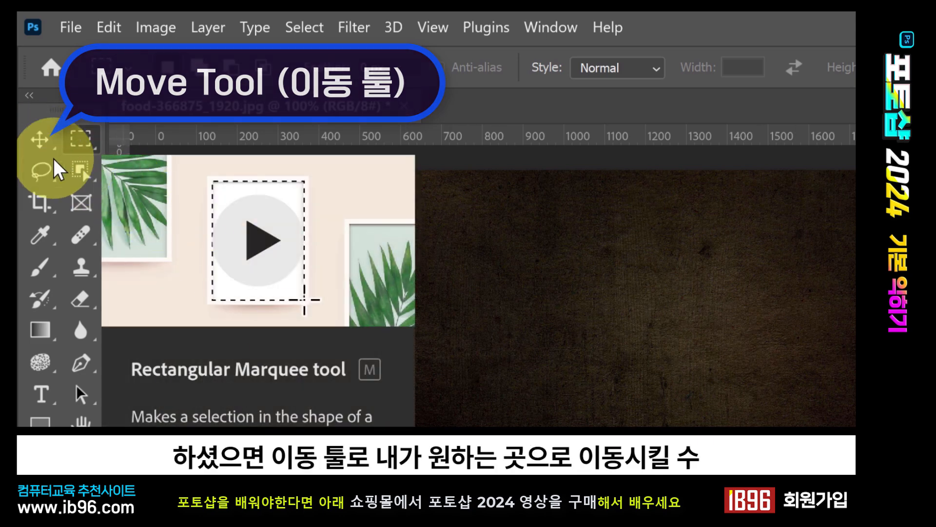
click(39, 139)
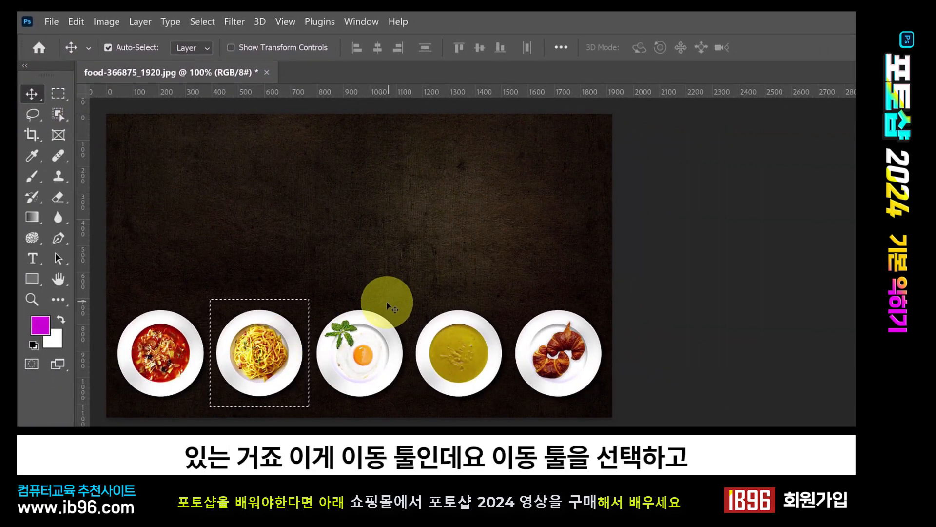
Move the selected pasta plate up onto the empty background with the Move tool, and undo the move.
click(34, 94)
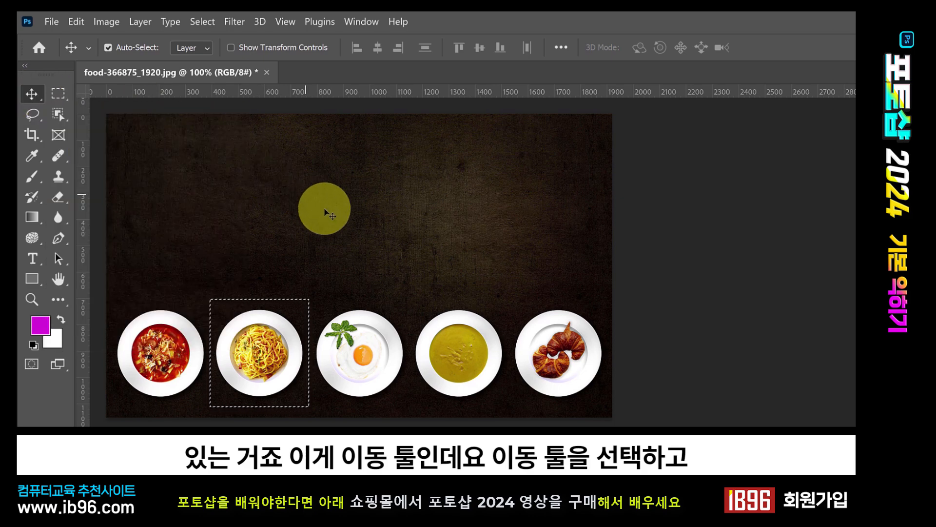
drag(263, 263, 265, 241)
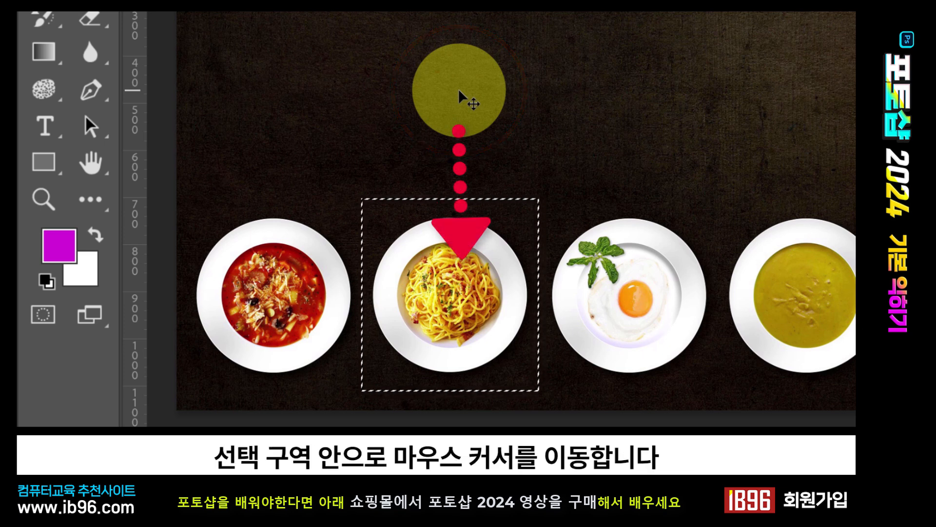
drag(460, 92, 453, 184)
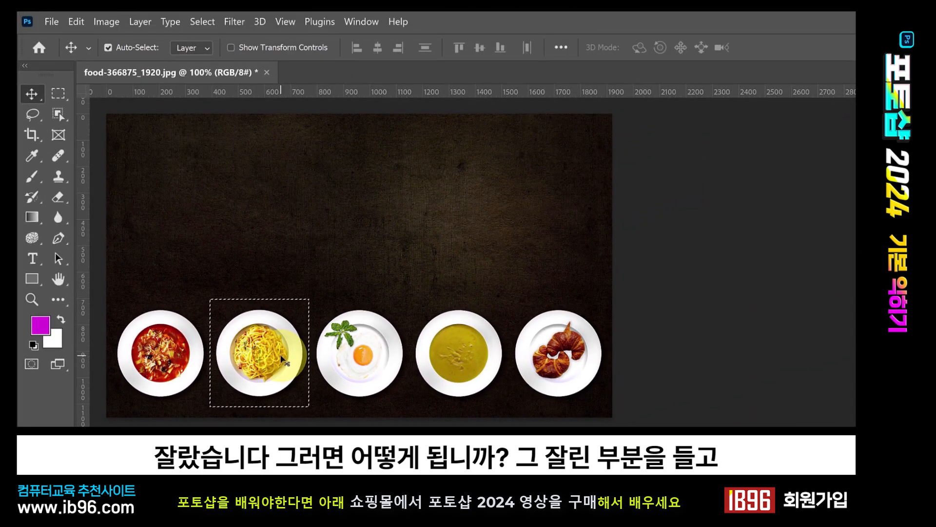
drag(282, 359, 275, 207)
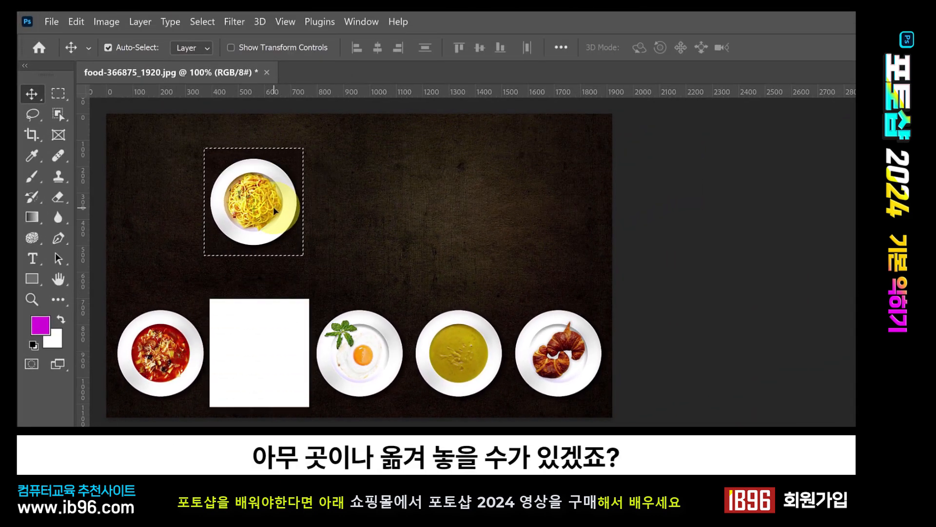
key(ctrl)
key(ctrl+z)
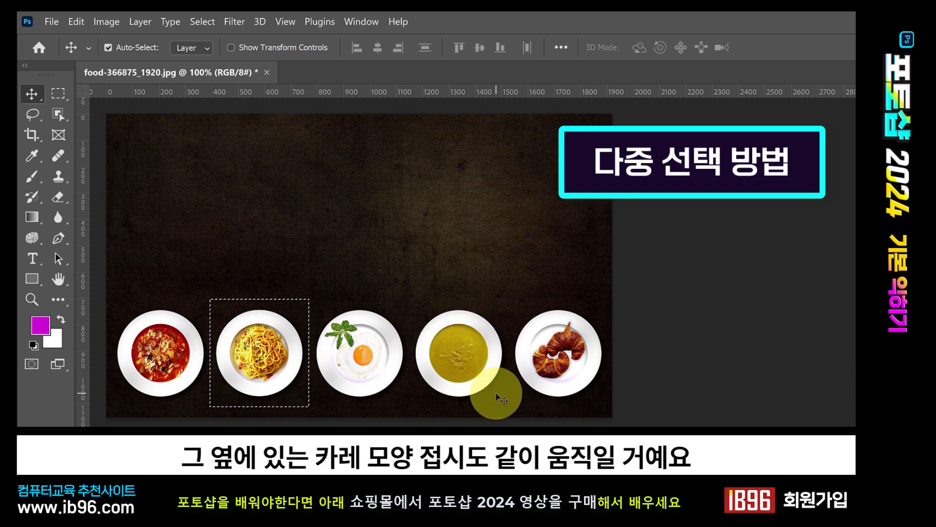
Draw single rectangular marquees in turn around the yellow soup plate, on the empty dark background, and around the pasta plate.
click(61, 92)
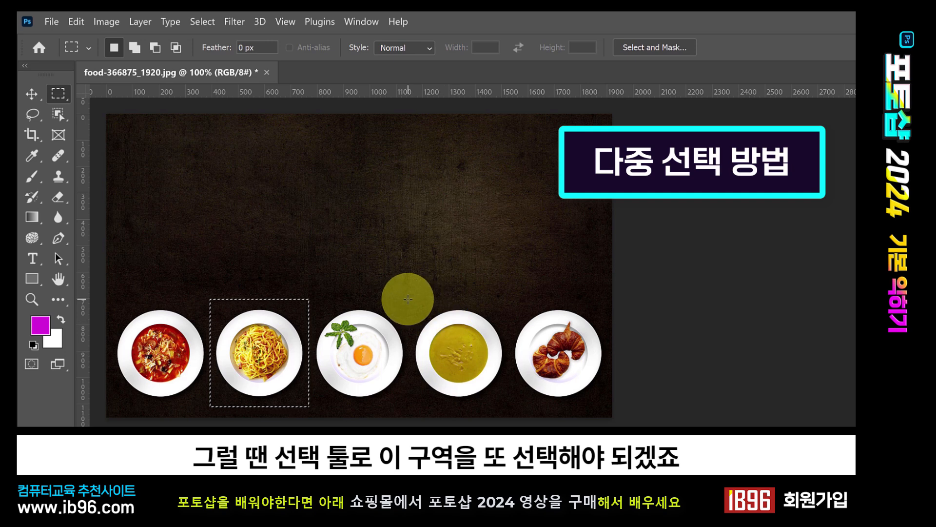
drag(407, 301, 510, 413)
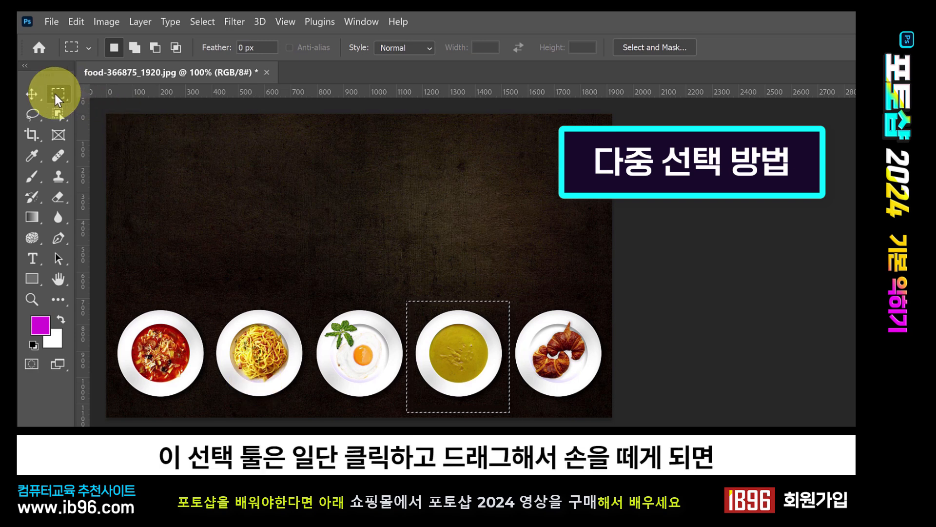
drag(190, 152, 301, 269)
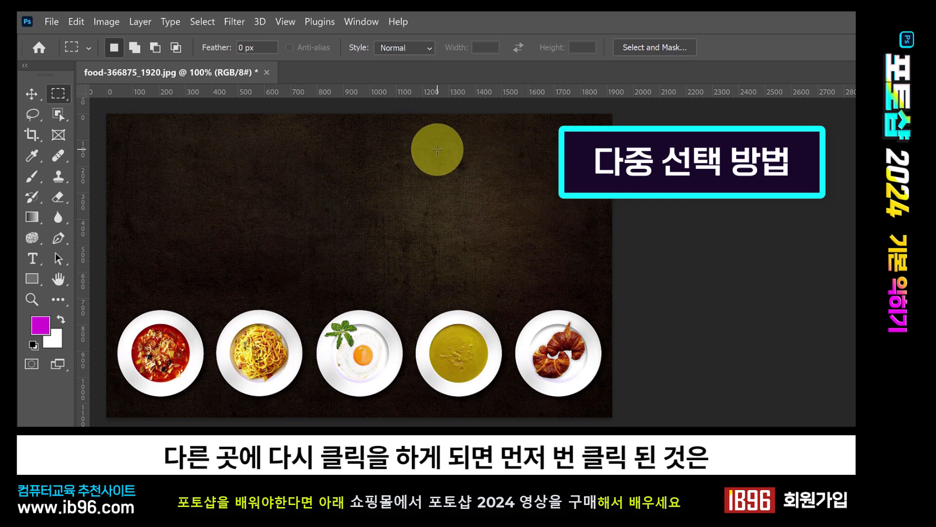
drag(437, 149, 530, 252)
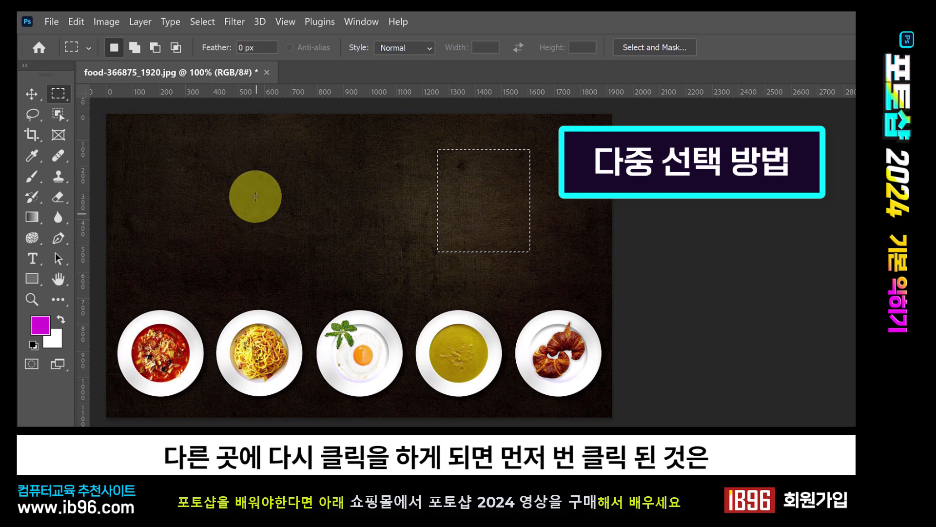
drag(256, 193, 355, 271)
drag(427, 164, 522, 250)
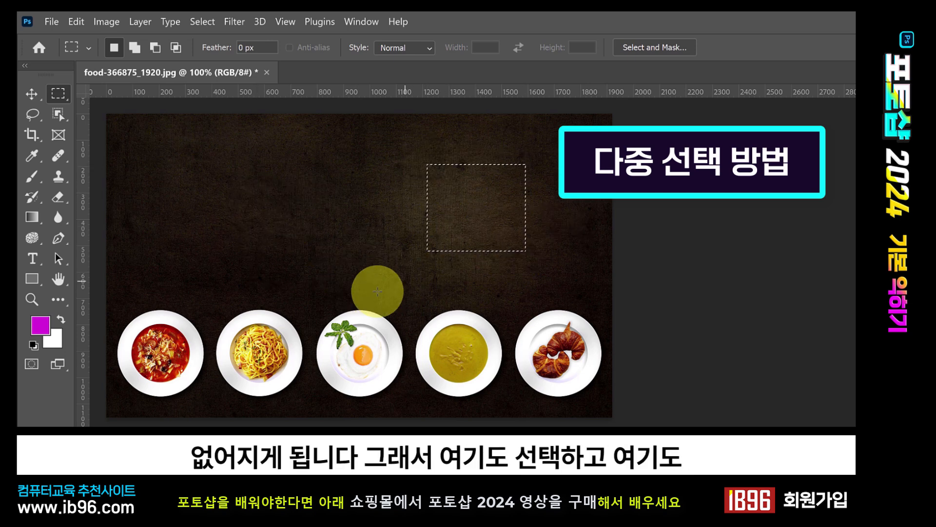
drag(213, 293, 304, 407)
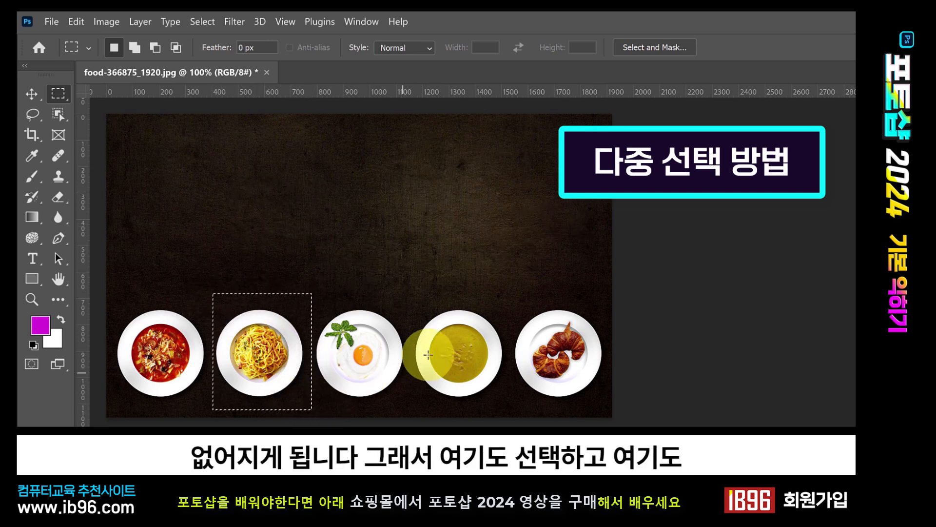
Select the yellow soup plate with a rectangular marquee and add the pasta and croissant plates to the selection.
drag(410, 300, 508, 404)
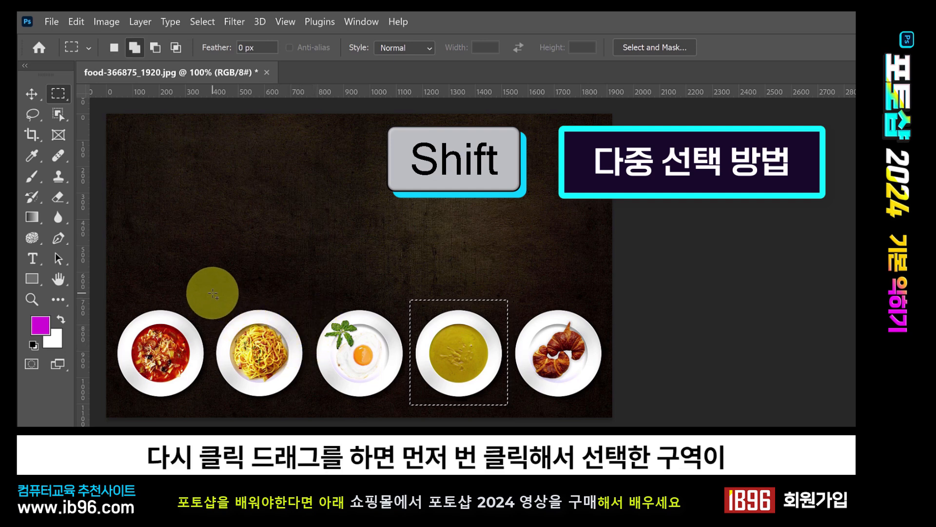
drag(214, 293, 309, 408)
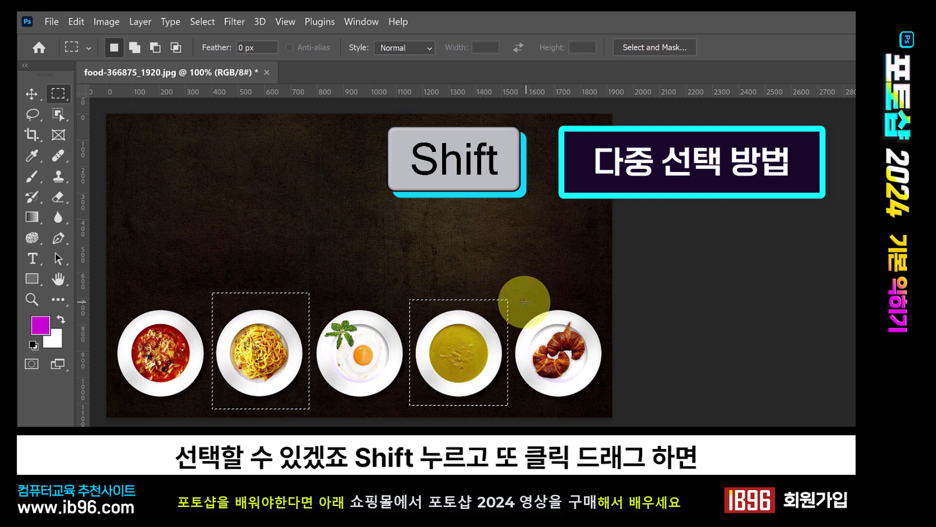
drag(516, 298, 606, 407)
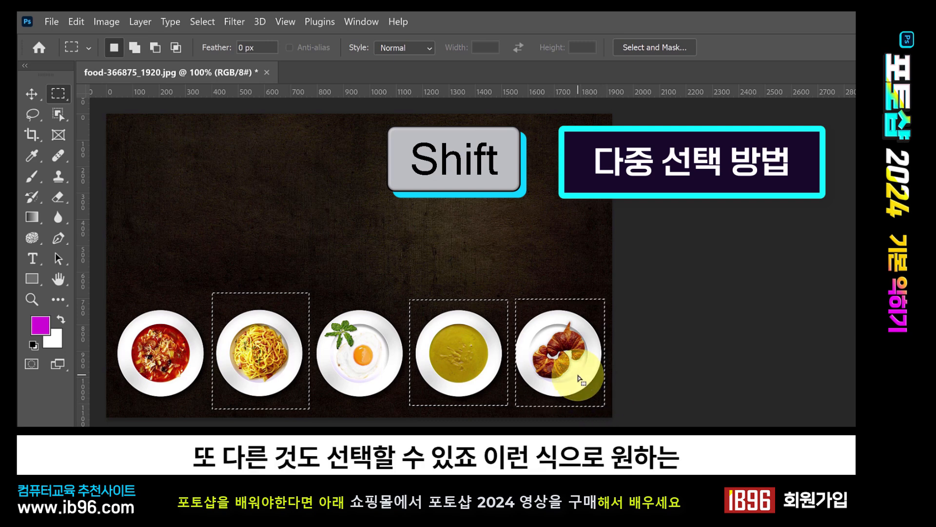
Add a rectangle over the egg plate and three separate rectangles on the background above the plates to the selection.
drag(325, 271, 409, 389)
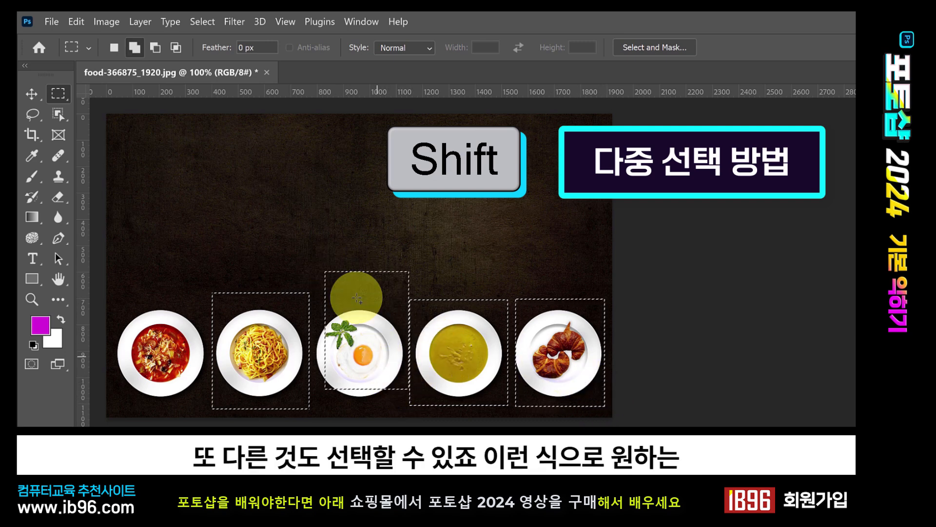
drag(318, 202, 400, 270)
drag(431, 198, 516, 259)
drag(525, 163, 598, 252)
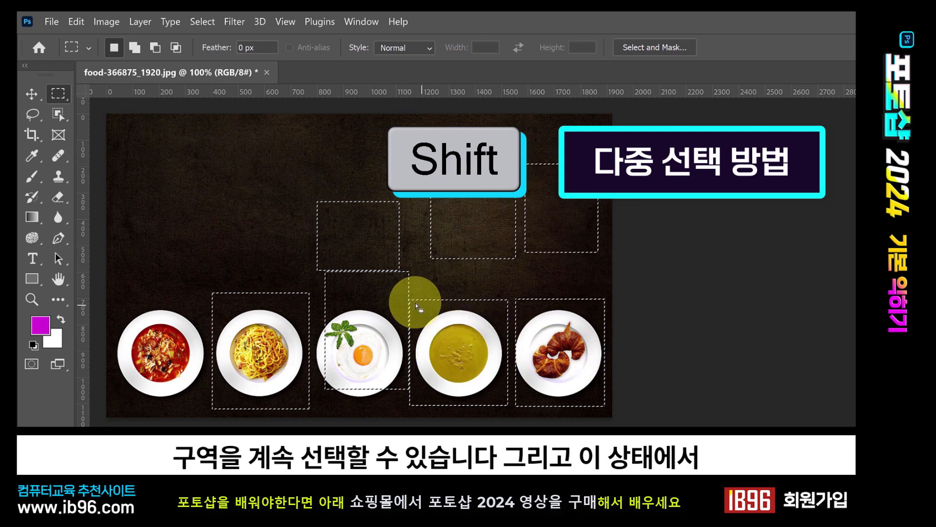
Merge the separate selection areas by adding four overlapping rectangles across them, and clear the combined selection.
key(shift)
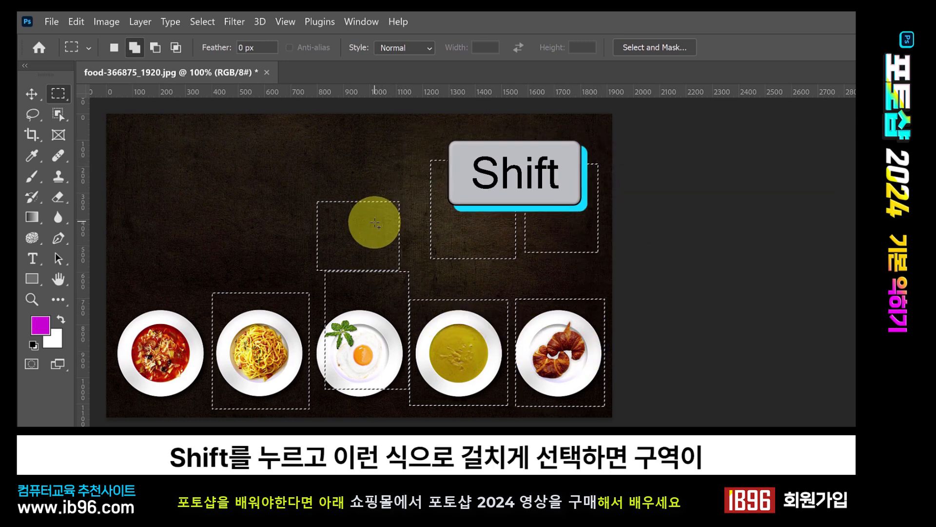
drag(368, 230, 476, 348)
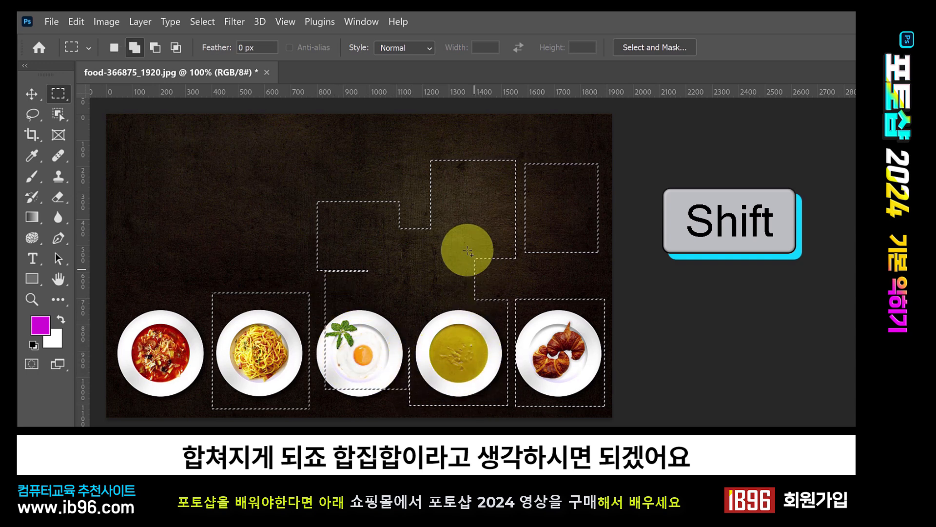
drag(459, 219, 568, 298)
drag(329, 303, 254, 251)
drag(379, 339, 532, 386)
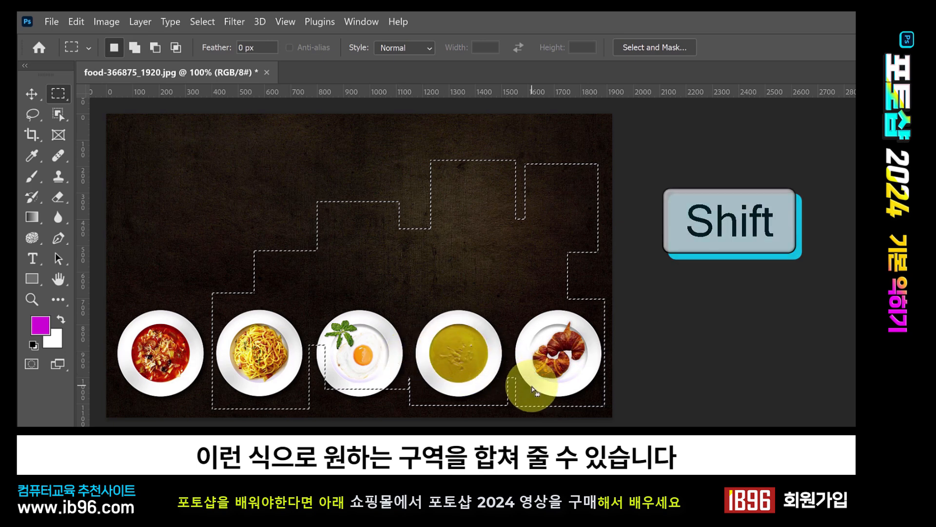
click(416, 303)
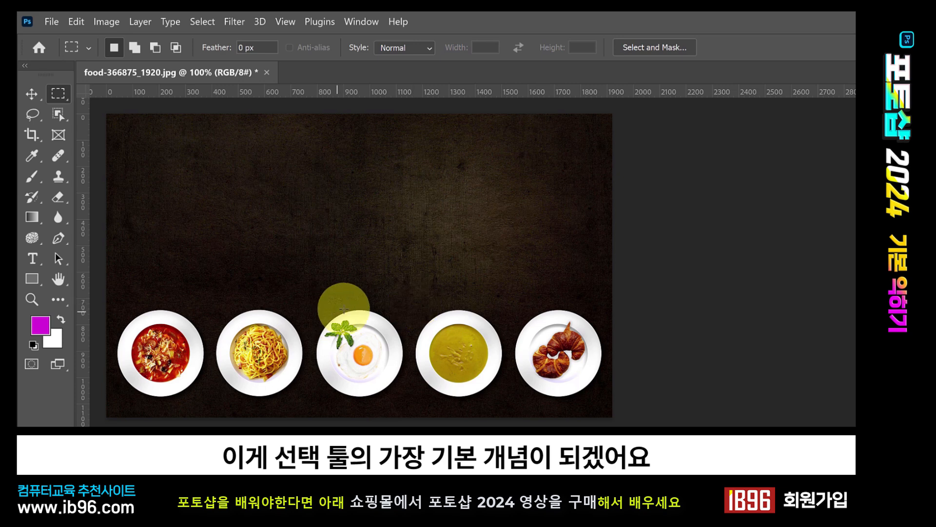
Draw a rectangular marquee around the red soup plate, replace it with one around the egg plate, and deselect.
drag(110, 305, 208, 402)
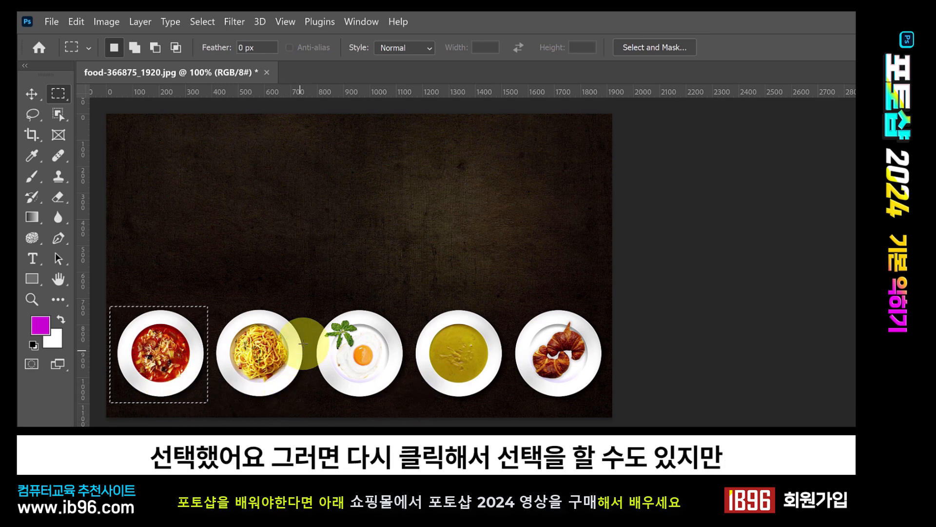
drag(312, 298, 407, 401)
click(392, 399)
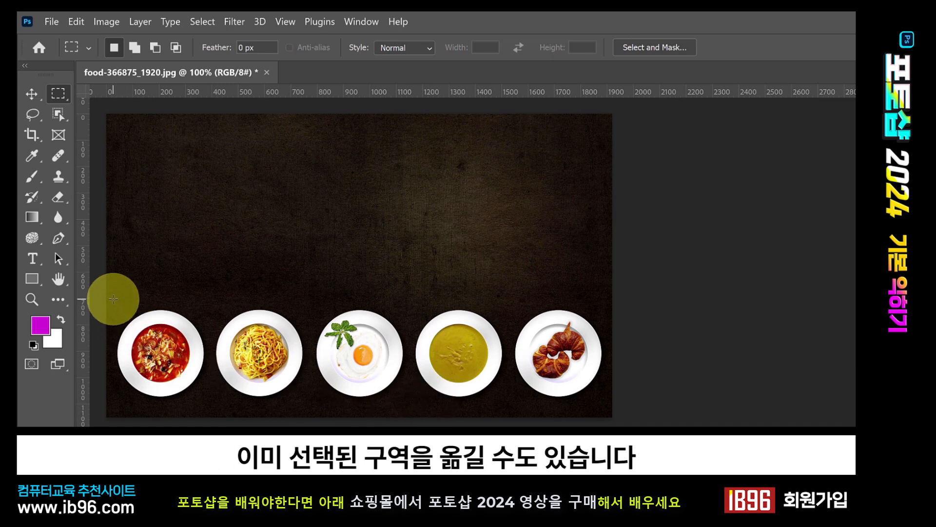
Select the red soup plate with a rectangular marquee, move it over the egg plate with the Move tool, and undo the move.
drag(113, 299, 210, 406)
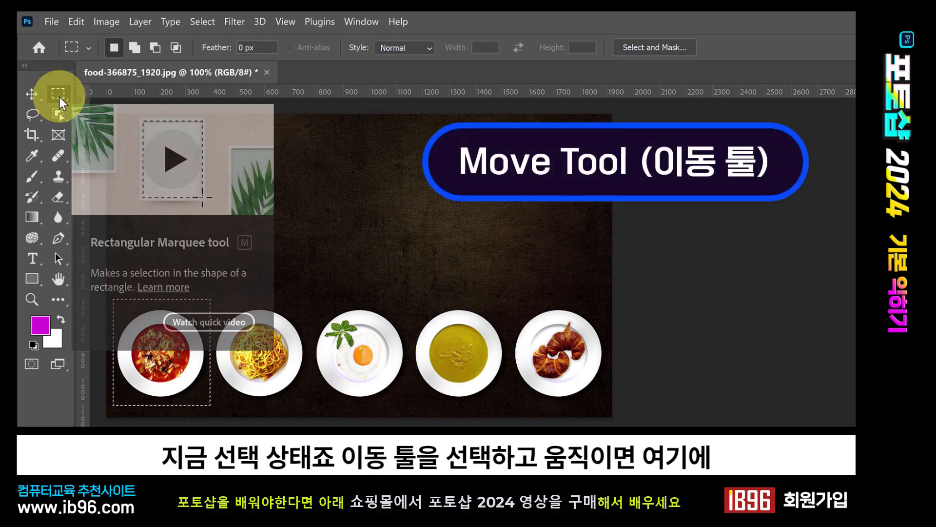
click(27, 92)
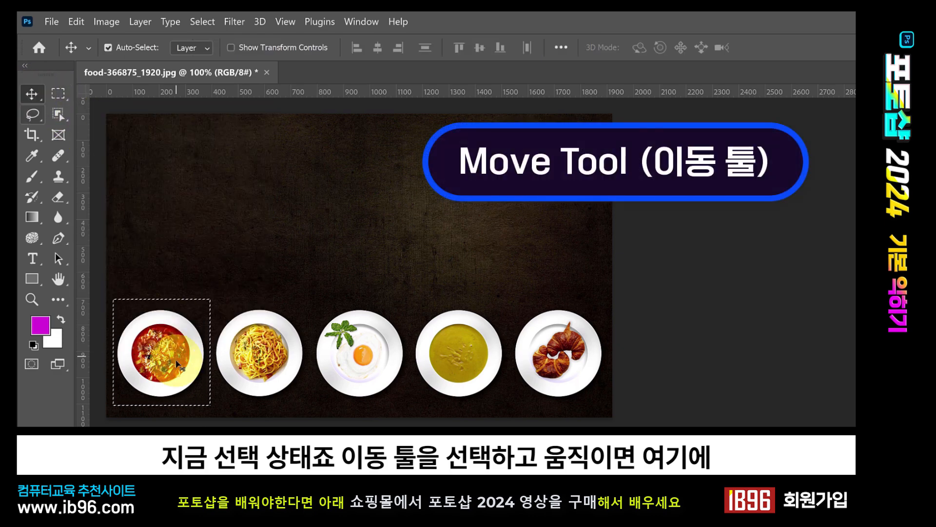
drag(178, 363, 369, 309)
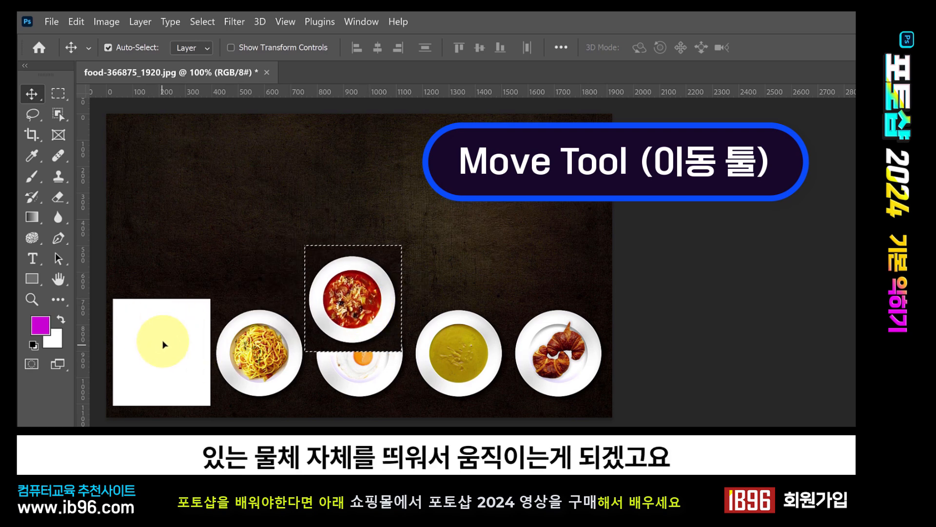
key(ctrl+z)
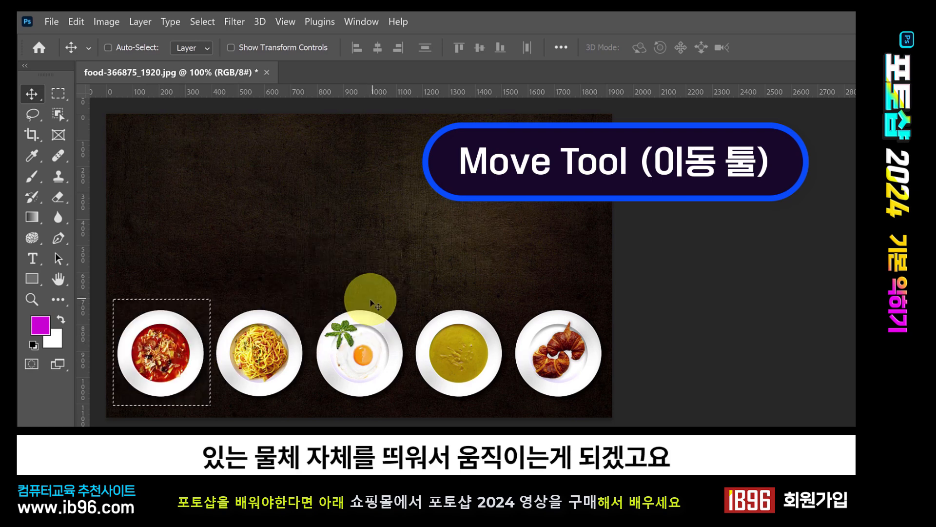
Shift only the selection outline from the red soup plate onto the egg plate, and try to move the plate with the Move tool.
click(60, 96)
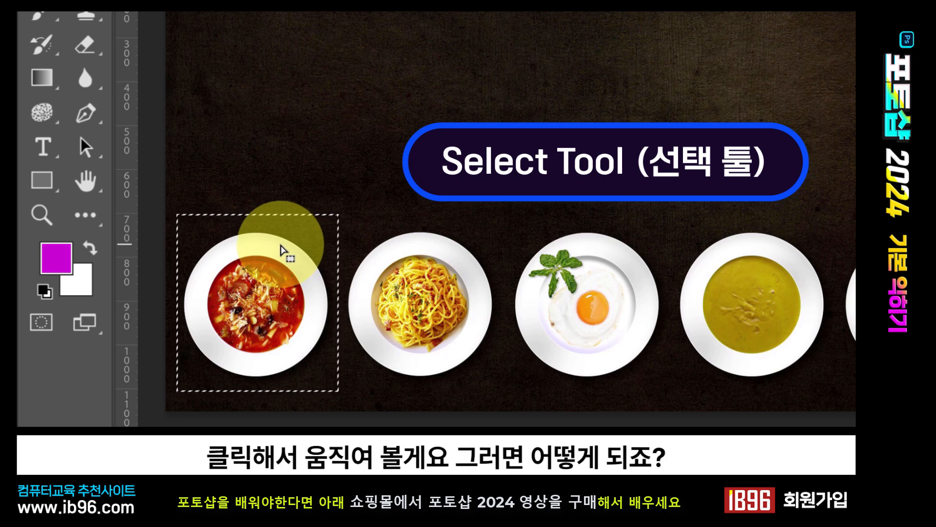
drag(282, 247, 611, 258)
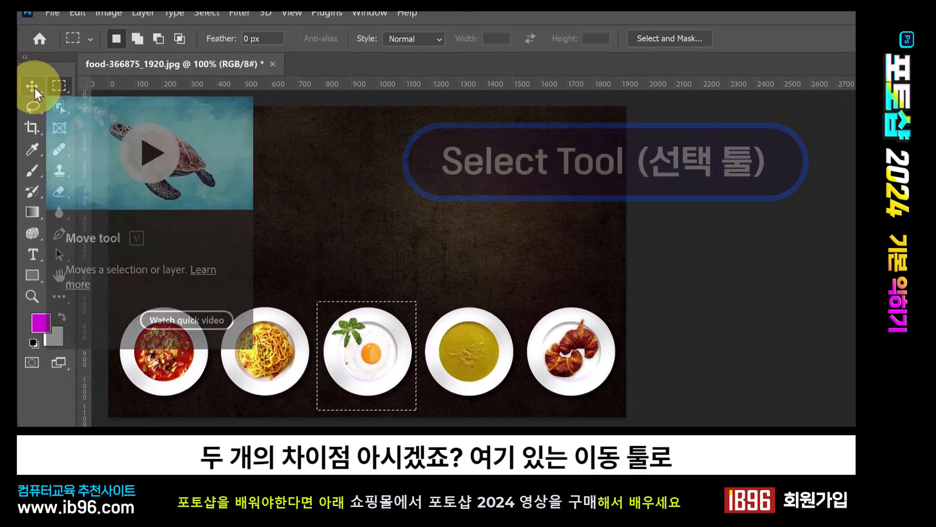
click(31, 95)
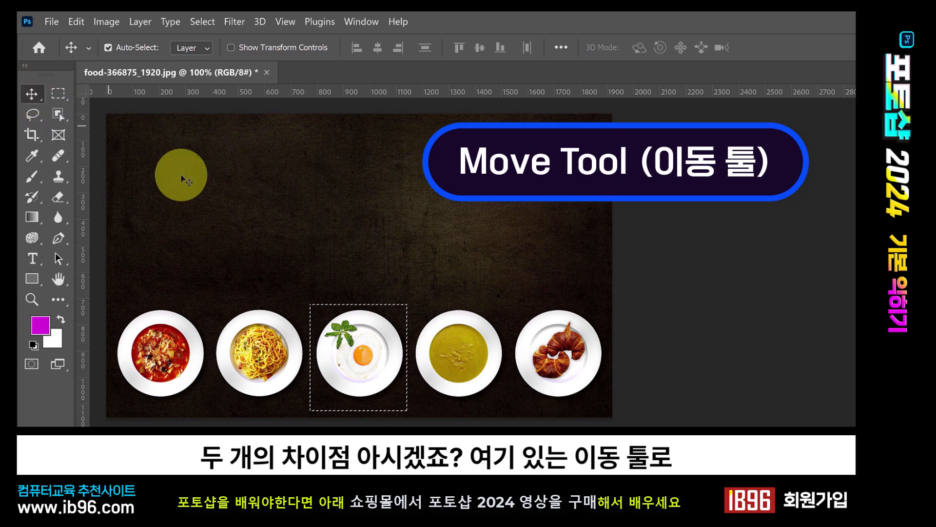
drag(373, 279, 375, 128)
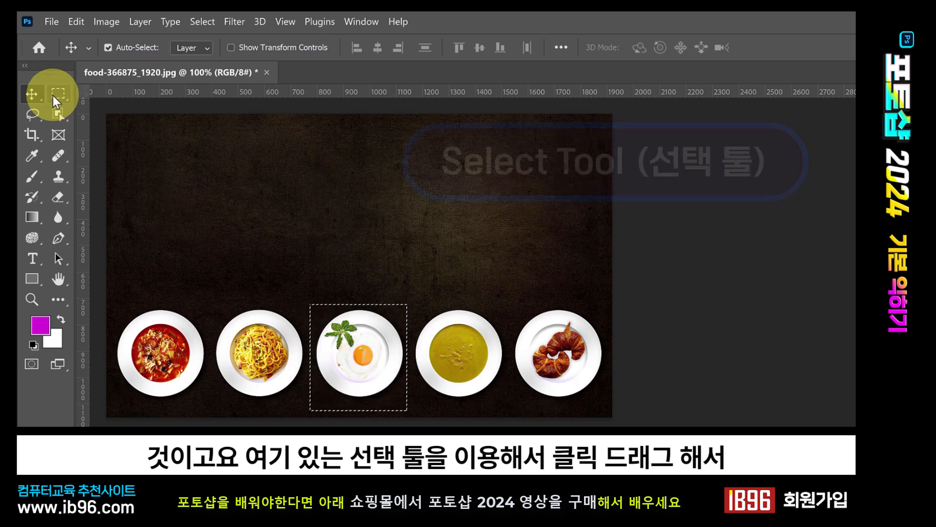
Shift only the selection outline with the marquee tool onto the dark background, the croissant plate and the pasta plate in turn.
click(56, 93)
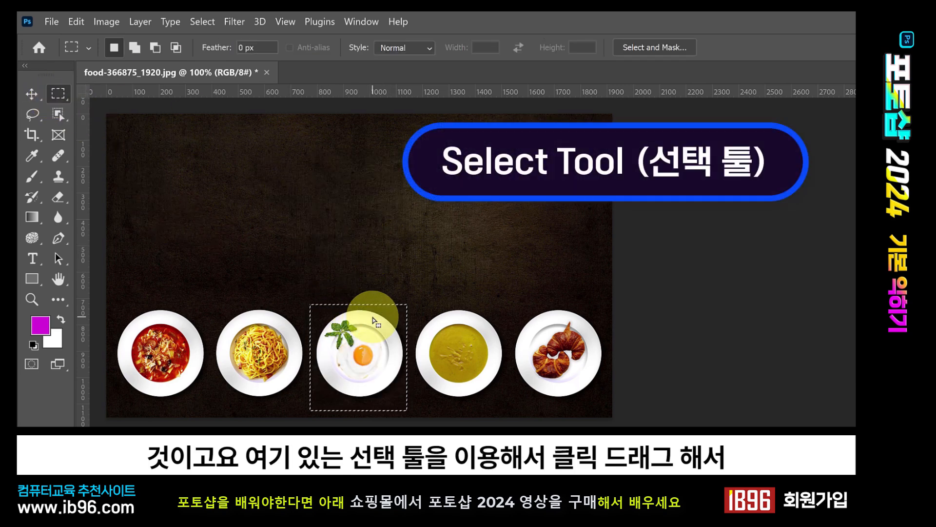
drag(373, 325, 448, 195)
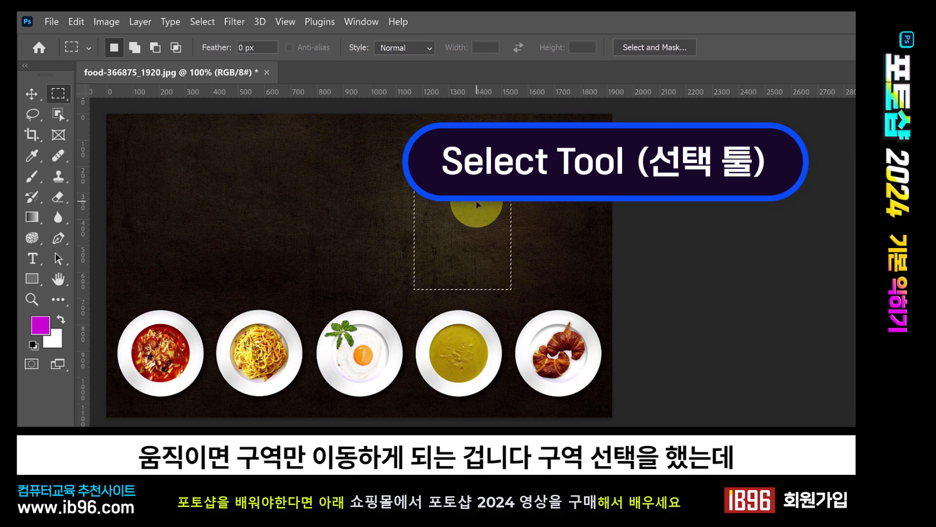
drag(472, 261, 563, 377)
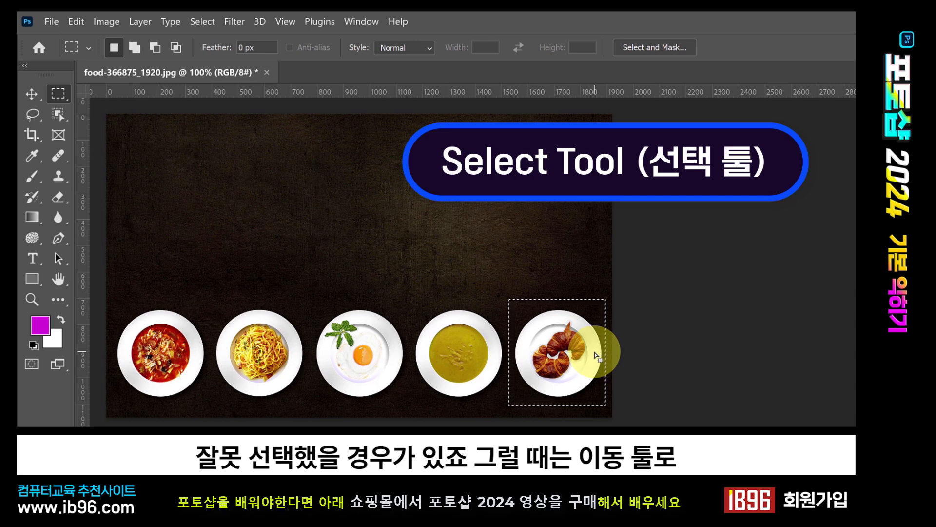
drag(594, 358, 296, 359)
Clear the selection and draw a rectangular marquee around the red soup plate.
click(351, 313)
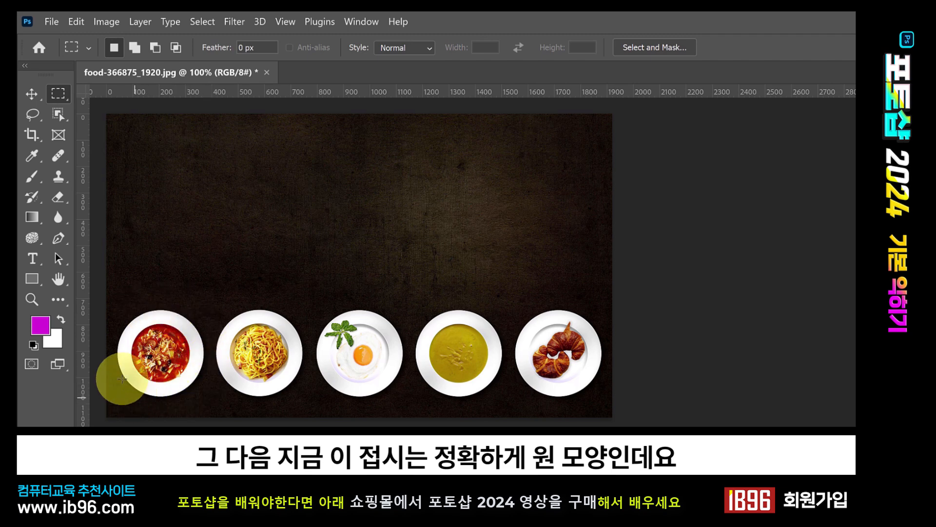
drag(113, 303, 210, 407)
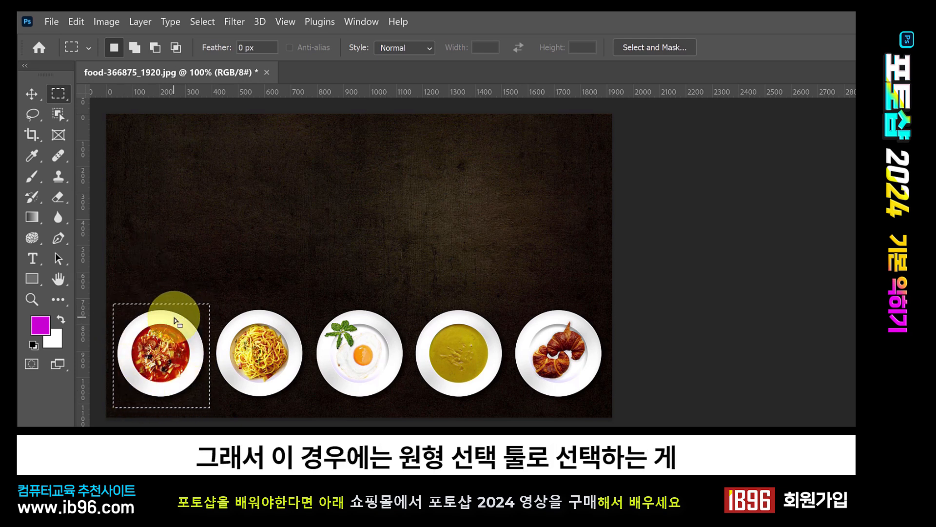
Switch to the Elliptical Marquee tool, try circular selections around the red soup plate and on the dark background, and clear them.
right_click(57, 92)
click(125, 110)
click(160, 239)
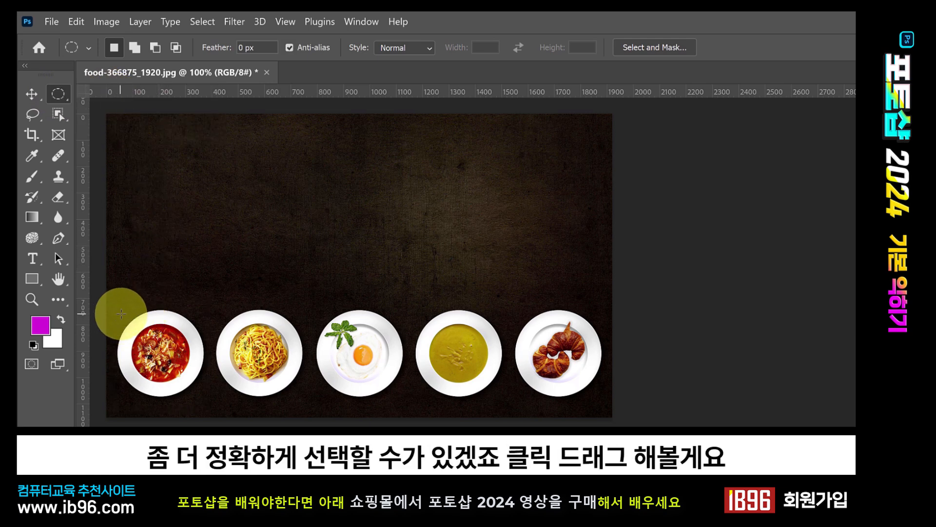
drag(119, 311, 203, 396)
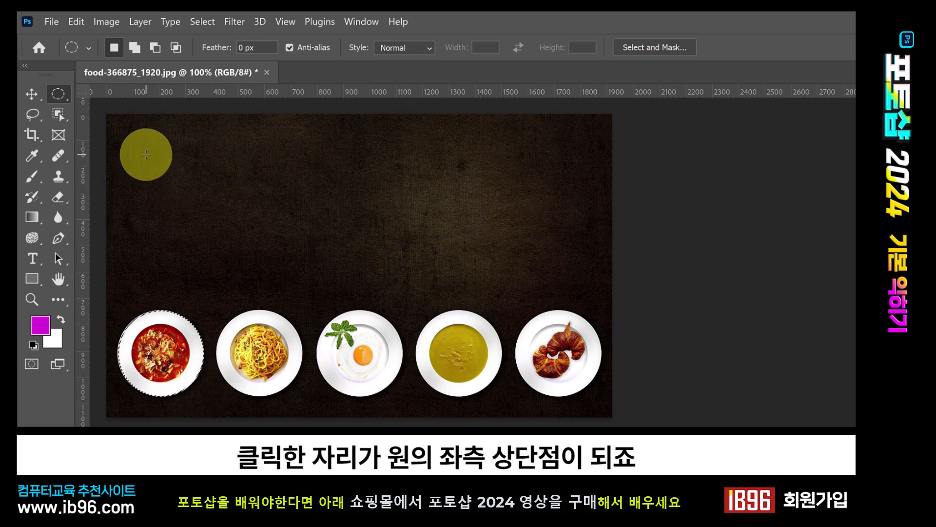
drag(147, 154, 277, 272)
key(ctrl+d)
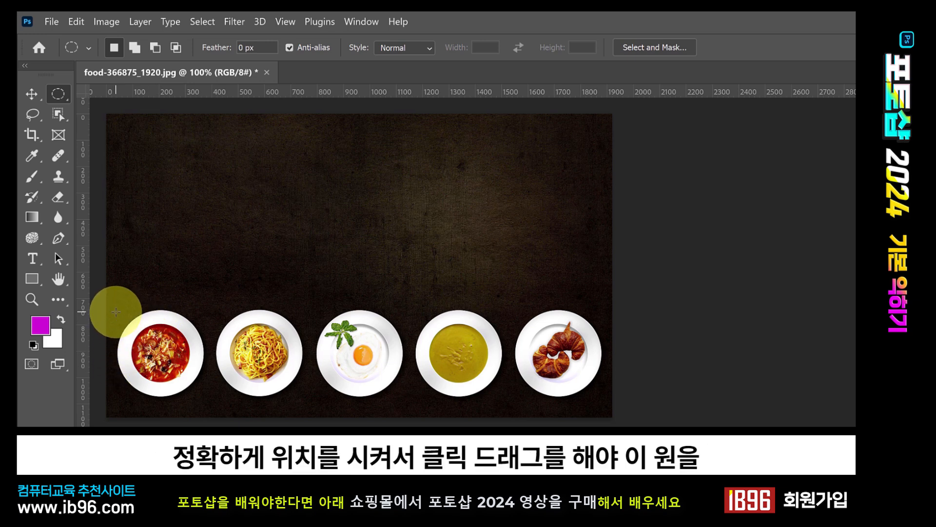
Draw a circular selection about 330 px across around the red soup plate and shift its outline to fit the plate's rim.
mouse_move(115, 312)
mouse_down()
mouse_move(176, 356)
mouse_move(204, 398)
mouse_up()
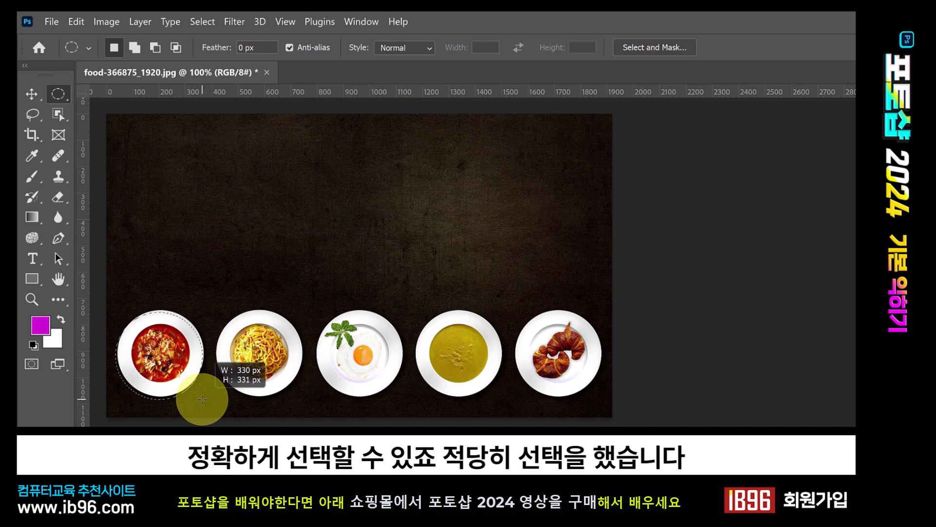
drag(202, 399, 201, 398)
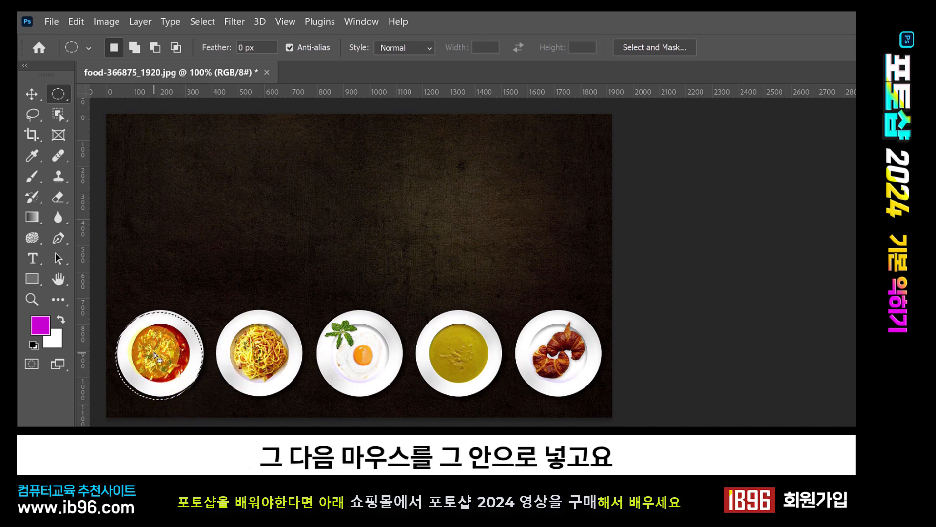
drag(154, 350, 157, 351)
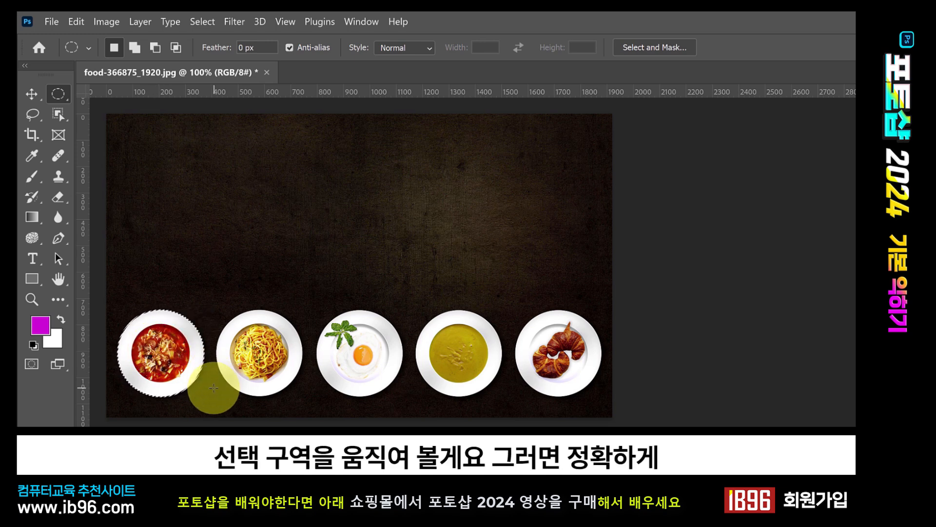
drag(195, 377, 135, 335)
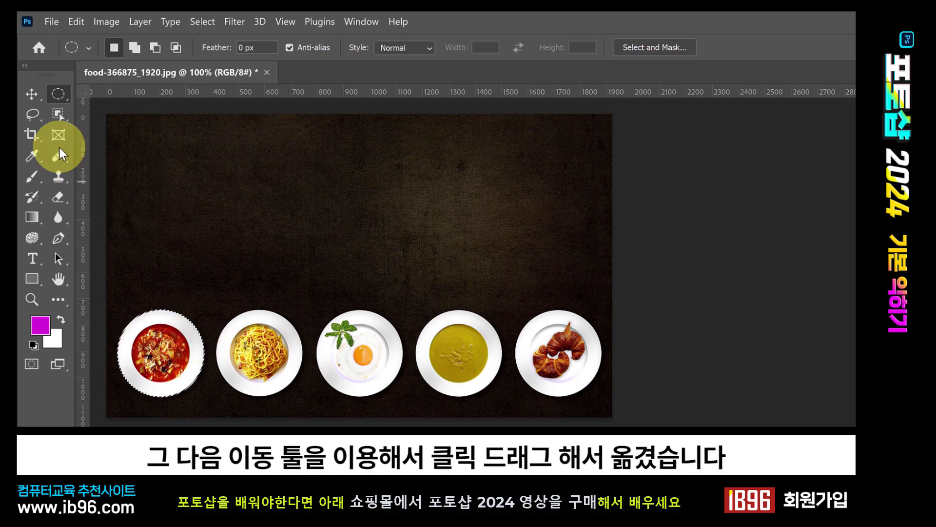
Move the selected red soup plate up onto the dark background with the Move tool, and undo the move.
click(34, 96)
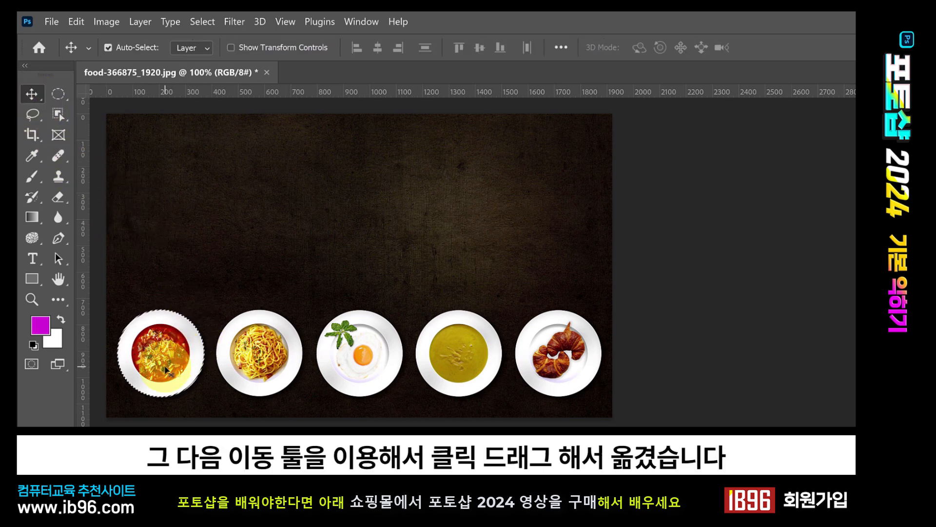
drag(166, 371, 221, 284)
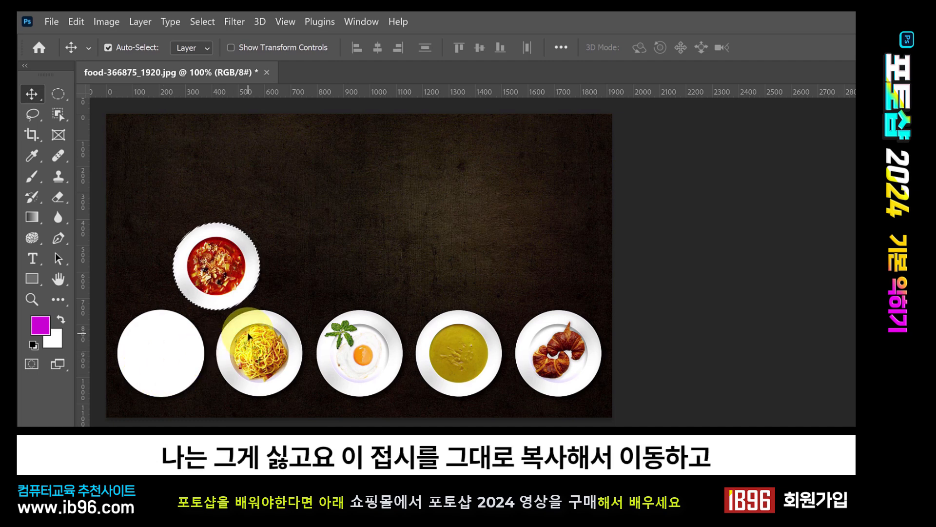
key(ctrl+z)
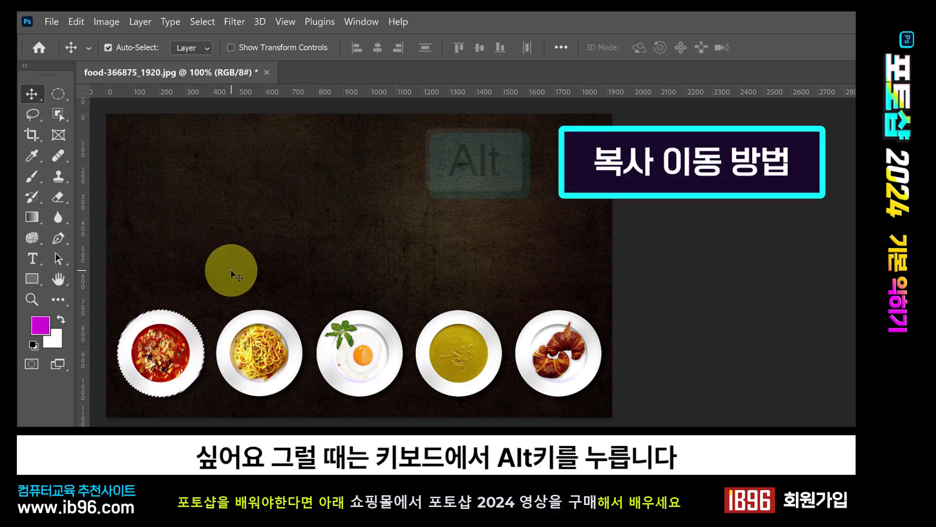
Duplicate the selected red soup plate twice onto the dark background above the row, and fine-tune the second copy's position.
drag(231, 276, 204, 291)
key(alt)
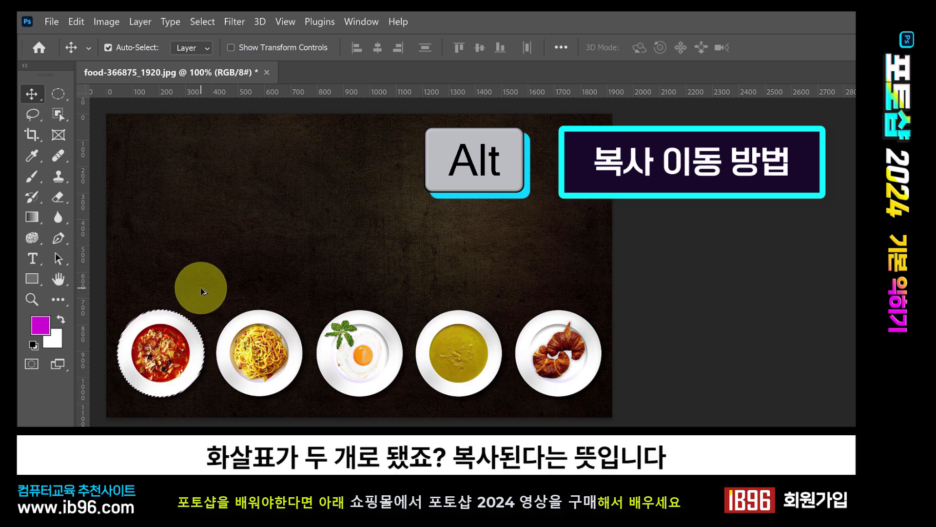
drag(204, 292, 213, 235)
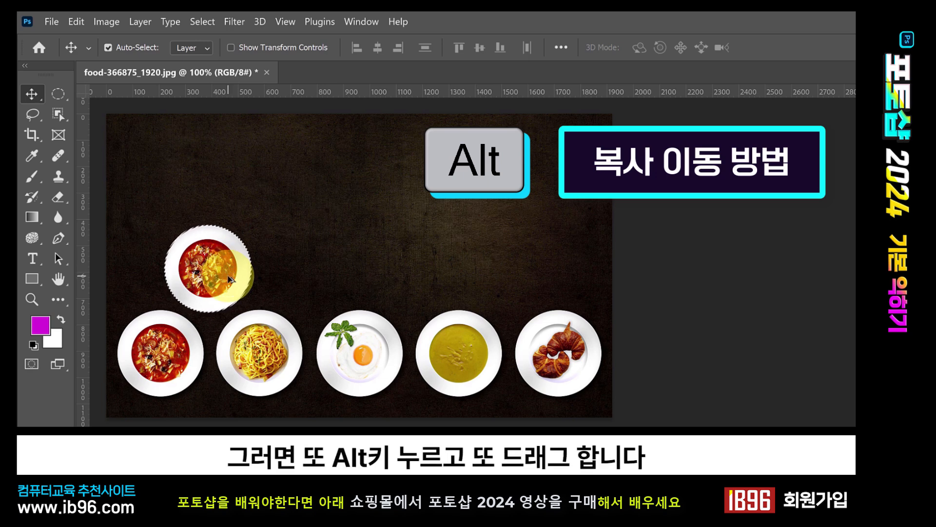
drag(237, 260, 340, 256)
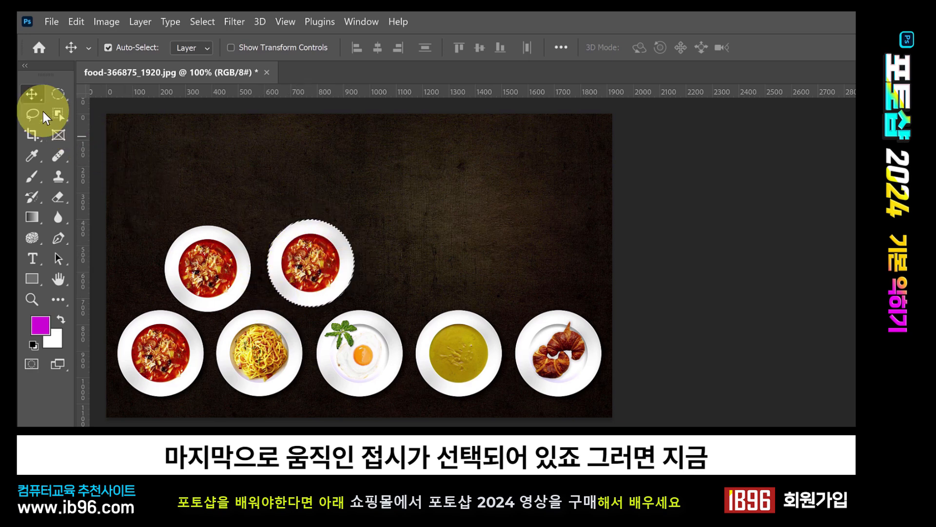
mouse_move(323, 269)
mouse_down()
mouse_move(488, 234)
mouse_move(291, 212)
mouse_move(321, 192)
mouse_move(483, 173)
mouse_move(532, 273)
mouse_move(323, 280)
mouse_up()
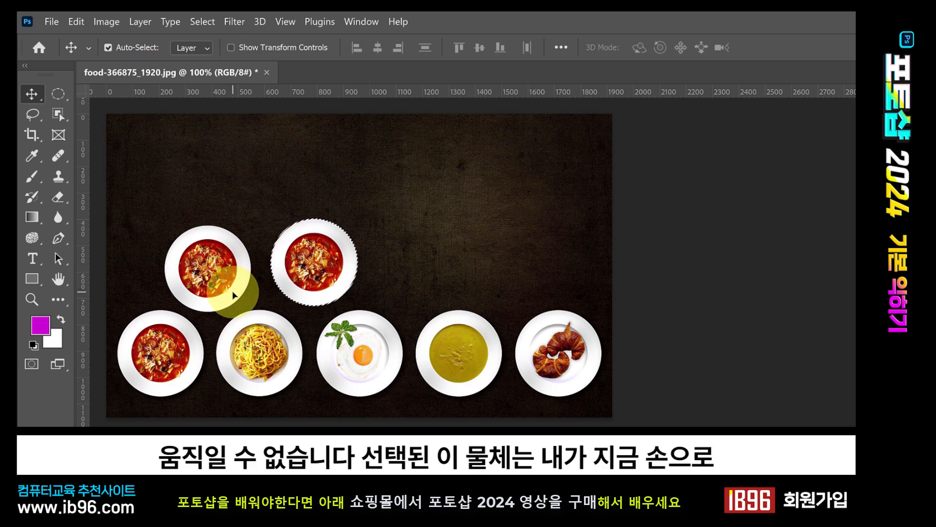
mouse_move(341, 269)
mouse_down()
mouse_move(368, 202)
mouse_move(426, 264)
mouse_move(339, 274)
mouse_up()
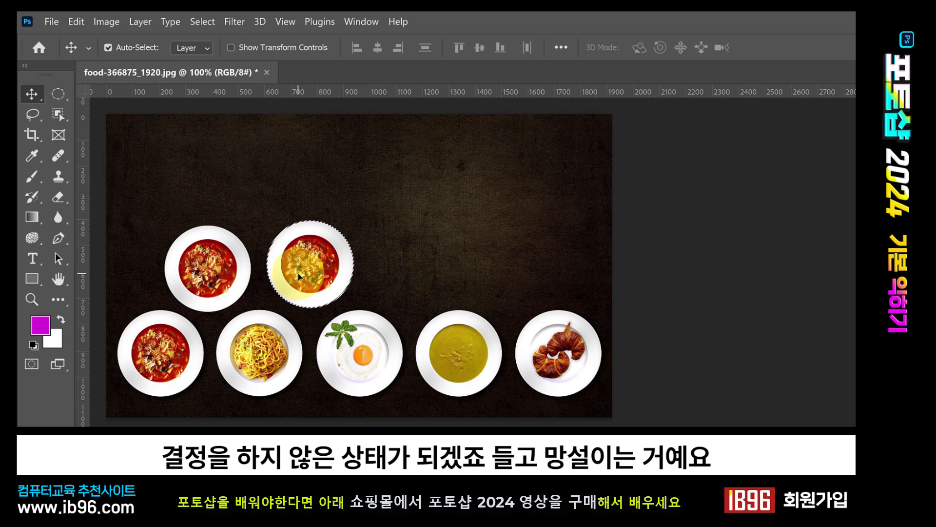
mouse_move(299, 276)
mouse_down()
mouse_move(380, 250)
mouse_move(400, 278)
mouse_move(463, 257)
mouse_move(504, 282)
mouse_move(520, 266)
mouse_move(405, 184)
mouse_move(457, 245)
mouse_move(317, 257)
mouse_move(481, 239)
mouse_move(302, 255)
mouse_move(302, 281)
mouse_up()
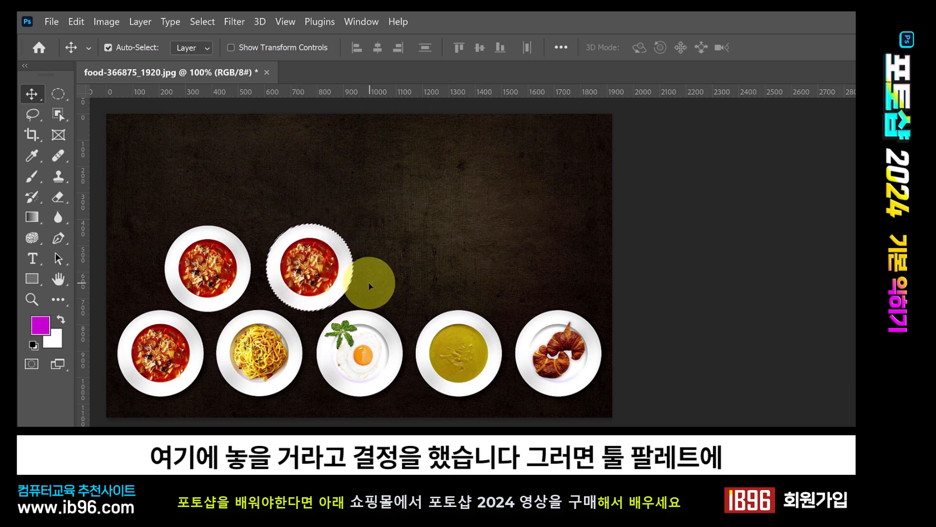
Clear the selection with the Elliptical Marquee tool and try to move the second soup plate copy with the Move tool.
key(m)
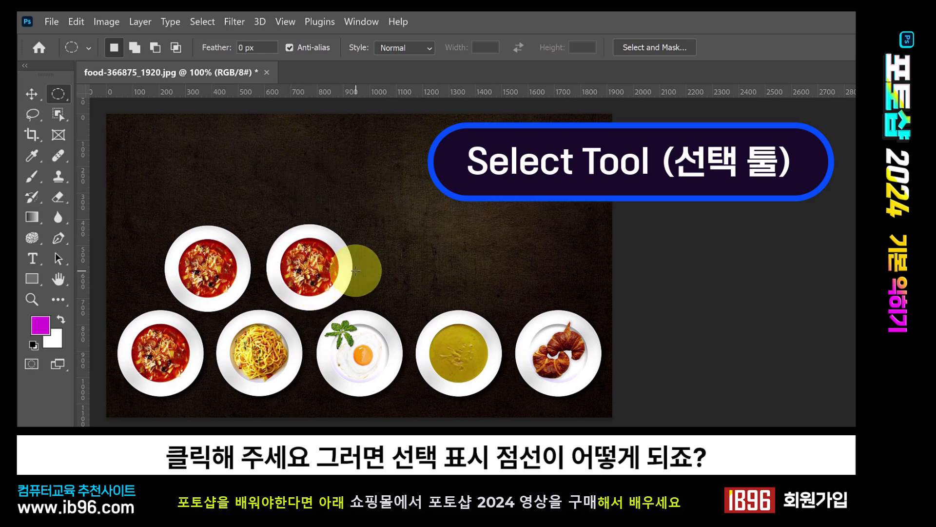
click(326, 305)
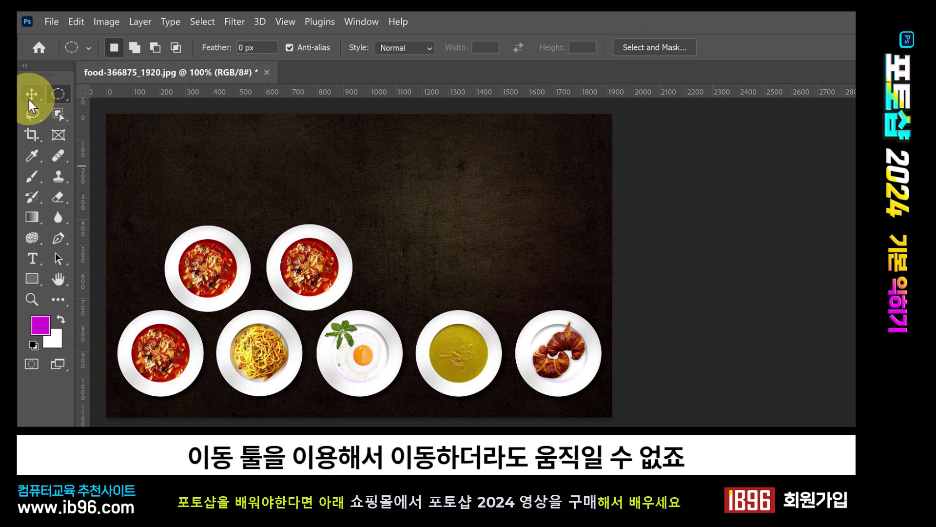
click(30, 96)
drag(325, 282, 522, 229)
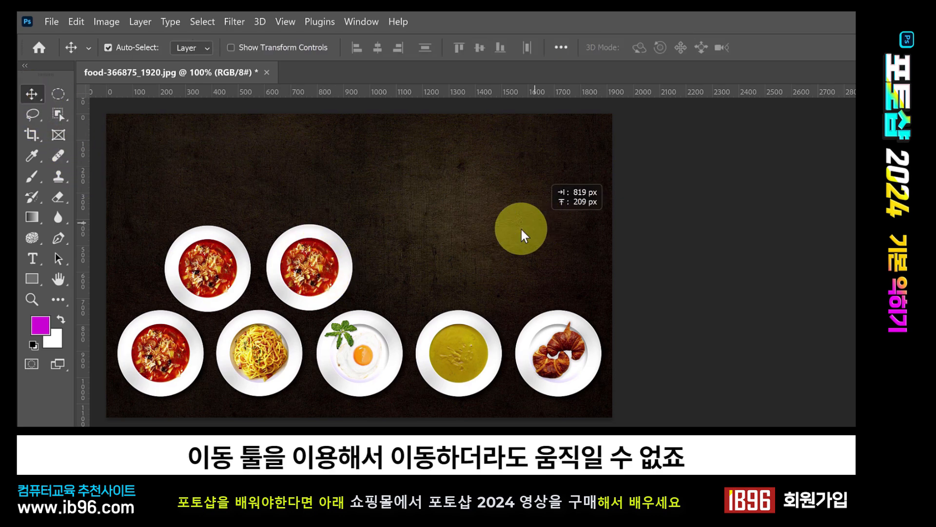
click(726, 286)
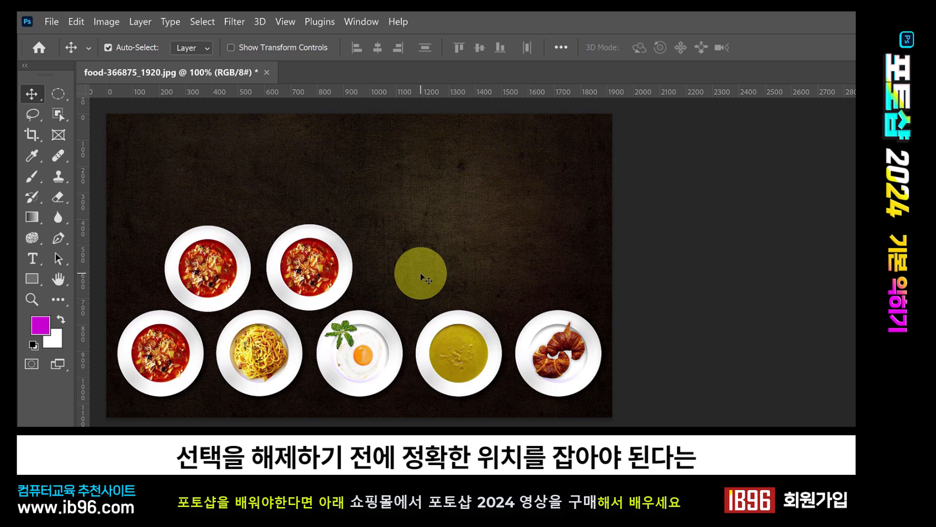
drag(422, 277, 379, 272)
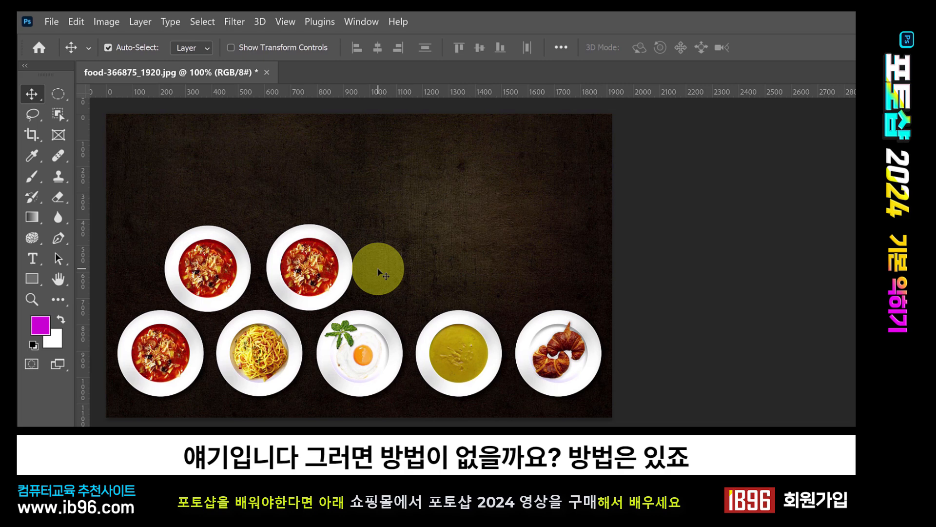
Undo the deselection of the second soup plate copy.
click(74, 22)
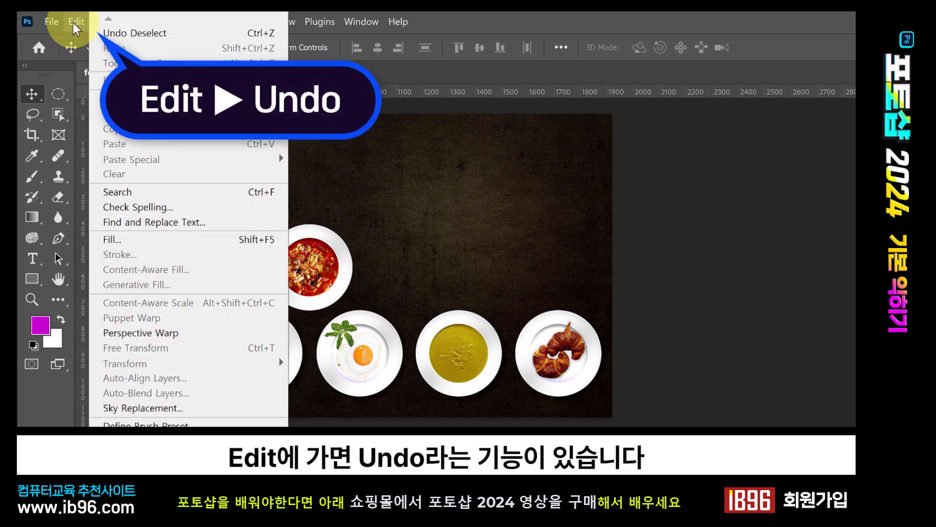
click(126, 33)
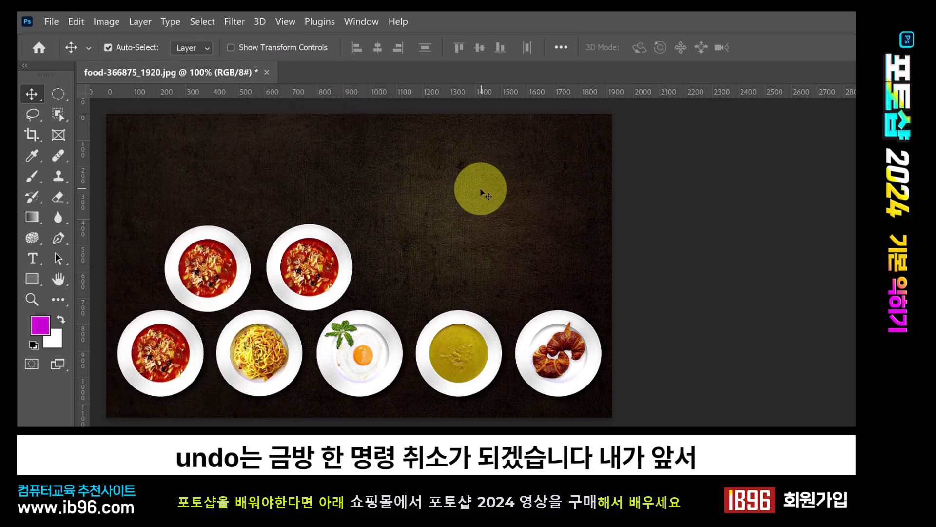
drag(453, 259, 453, 273)
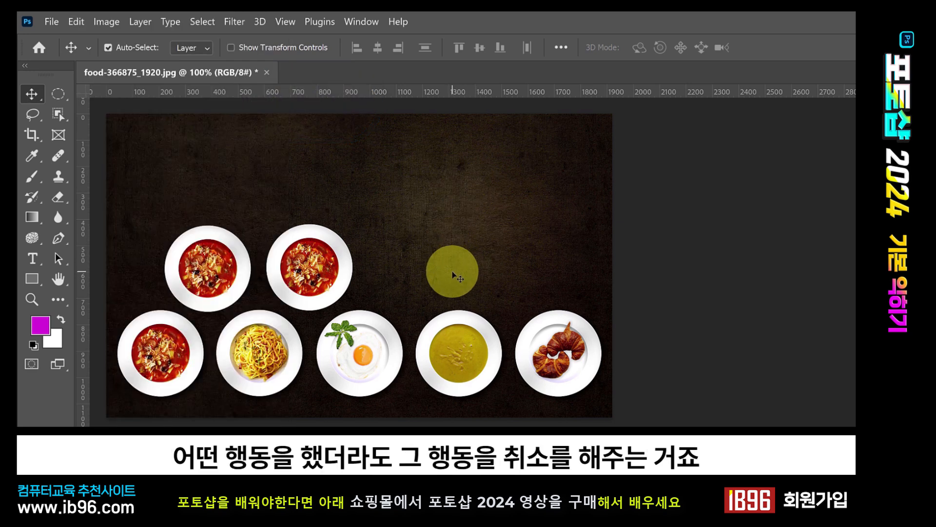
drag(453, 275, 451, 276)
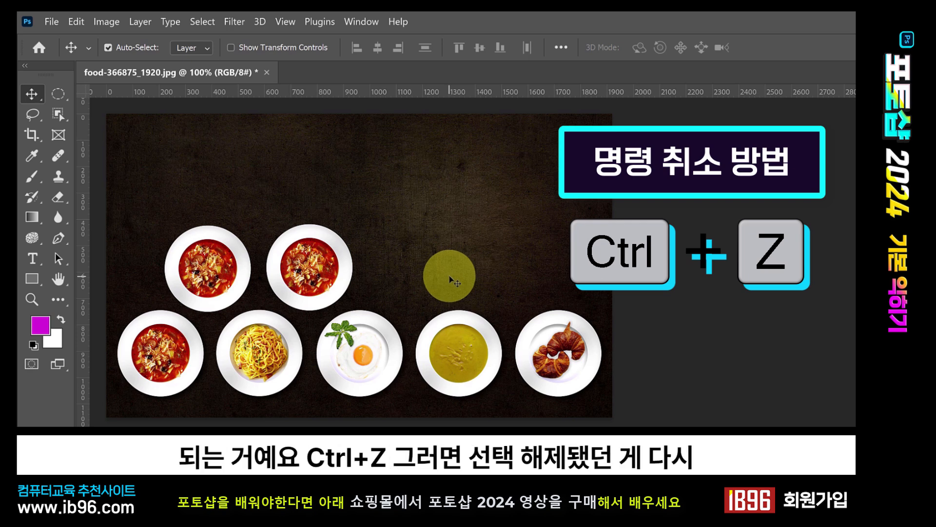
key(ctrl+z)
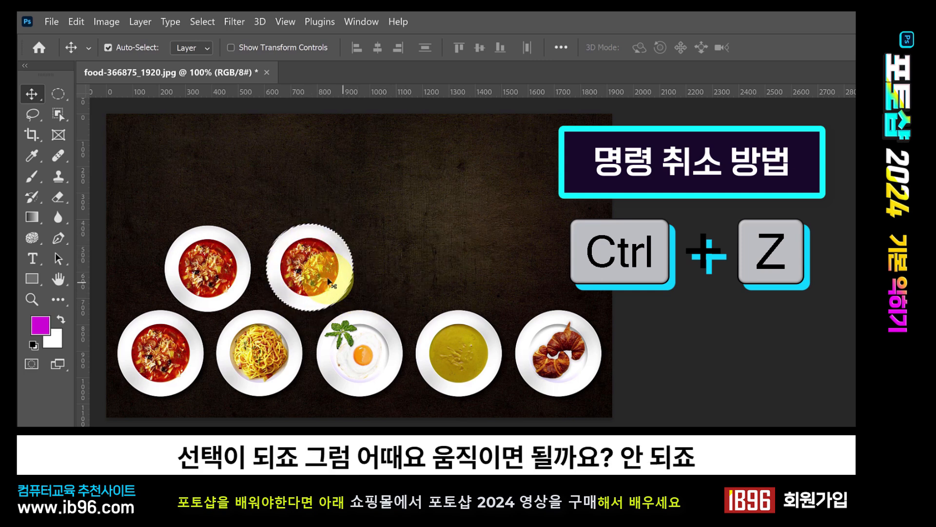
Move the reselected soup plate copy across the dark background, and undo the move and both plate copies.
drag(322, 278, 547, 241)
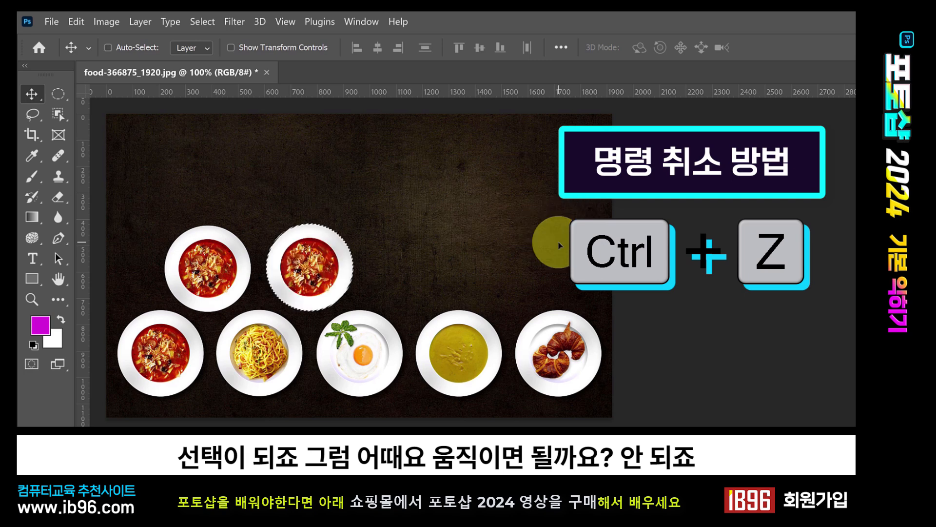
key(ctrl+z)
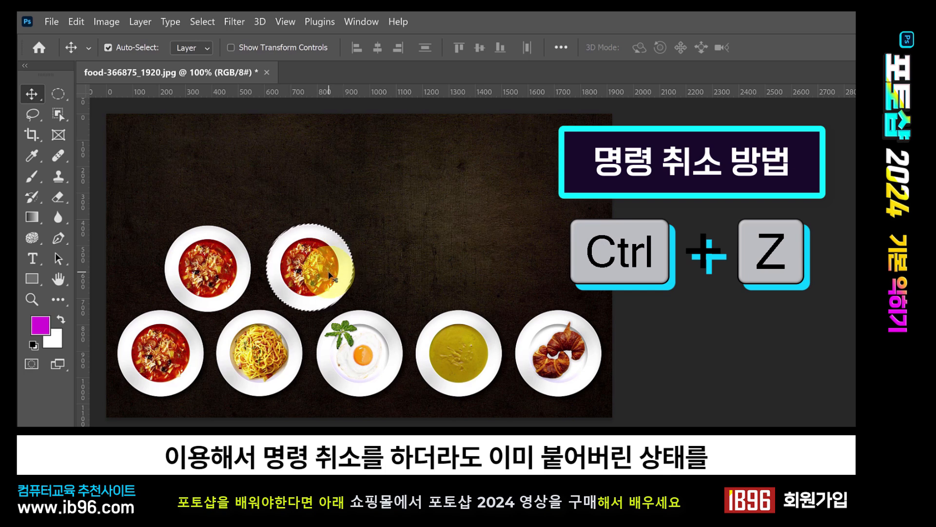
drag(331, 277, 458, 244)
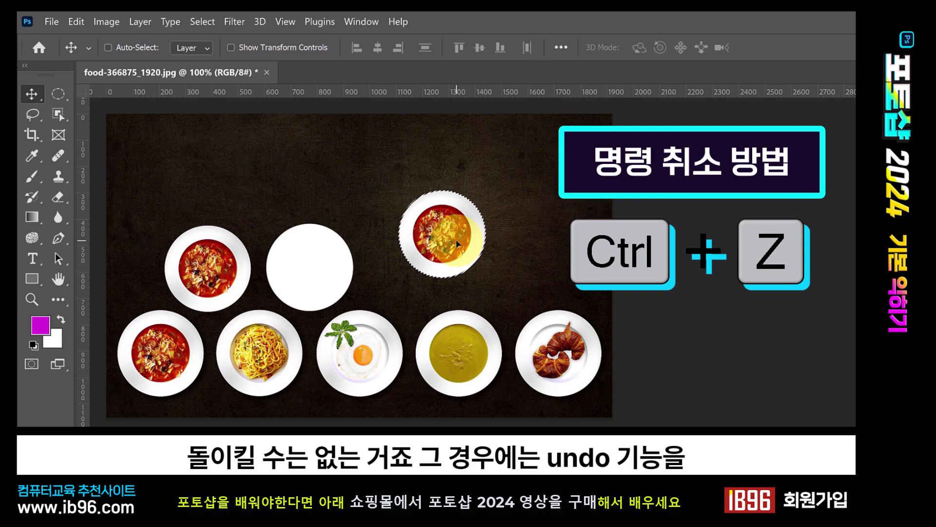
key(ctrl+z)
key(ctrl+z)
key(ctrl+shift+z)
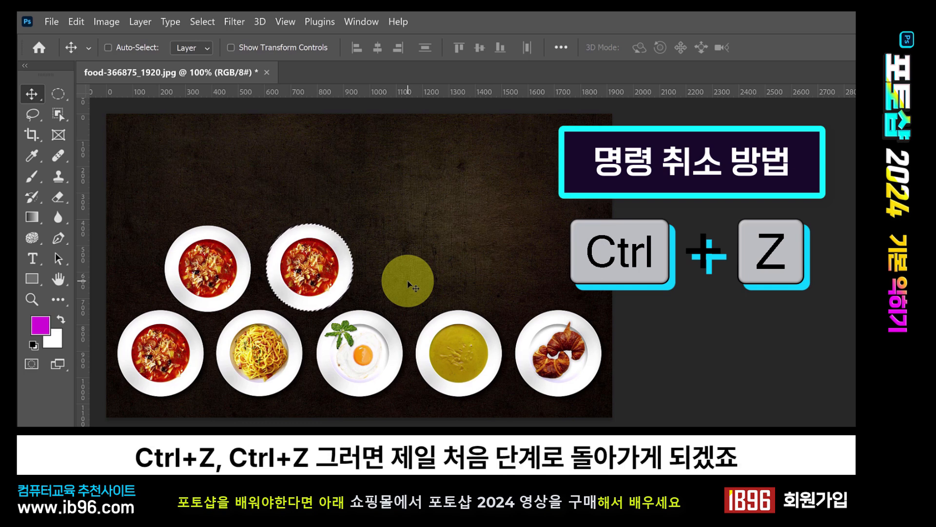
key(ctrl+z)
key(ctrl+z)
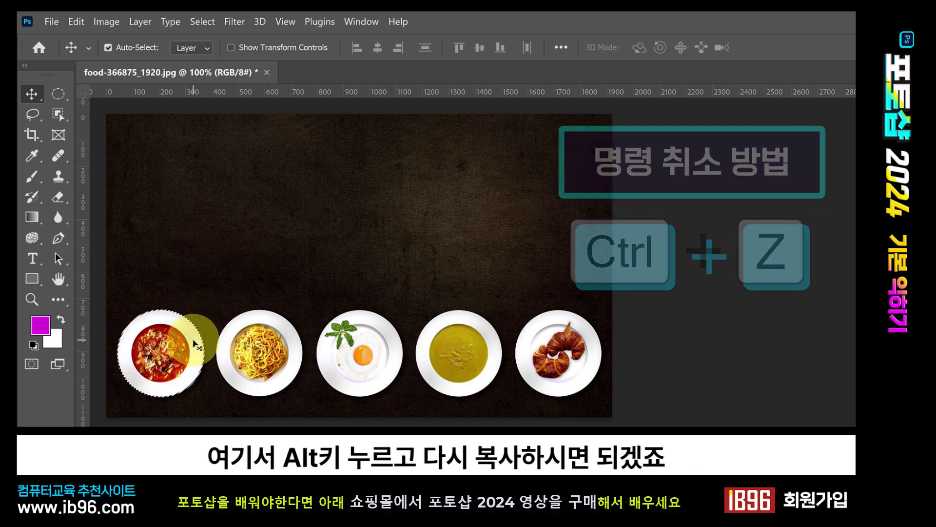
Duplicate the selected red soup plate onto the dark background above the row, and deselect the copy.
key(alt)
drag(182, 361, 237, 288)
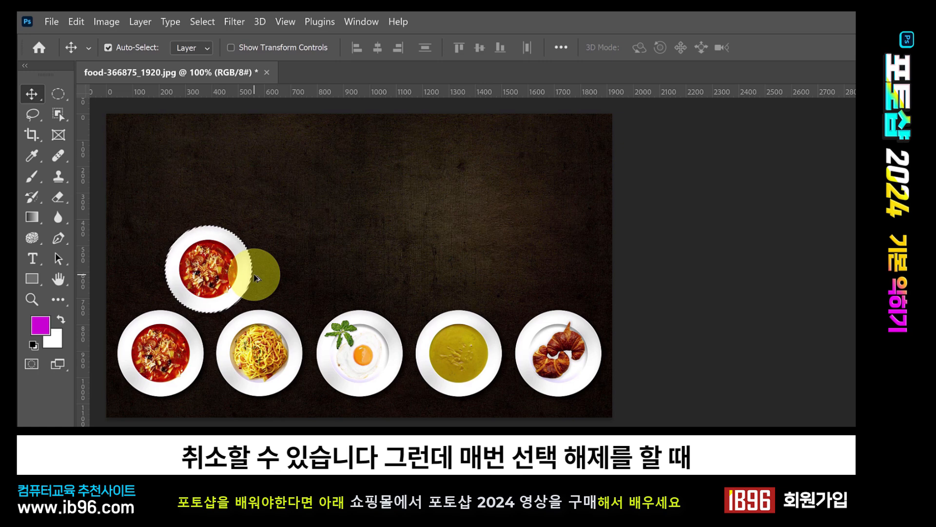
click(57, 93)
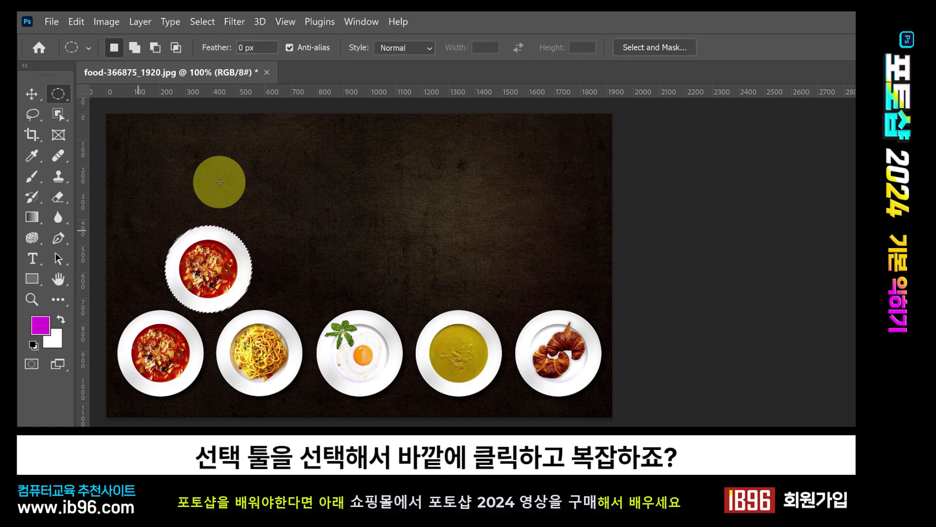
click(32, 94)
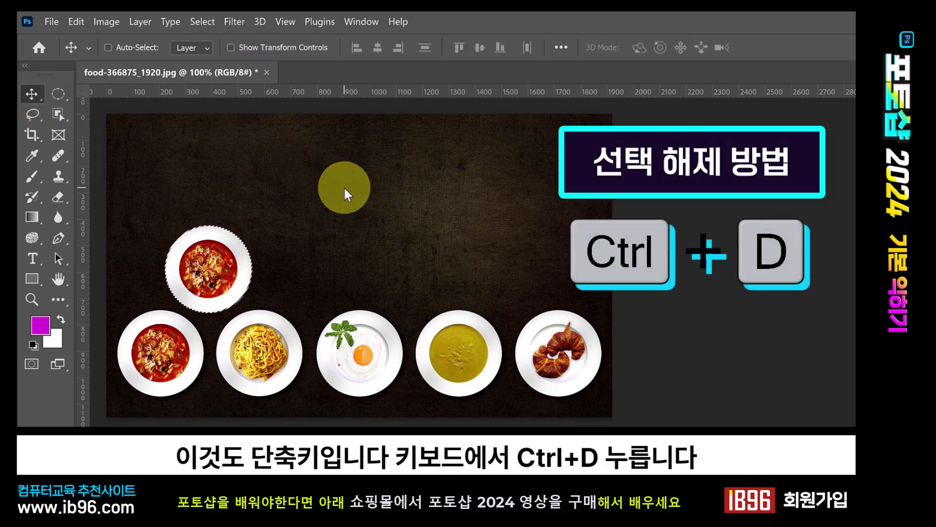
key(ctrl+d)
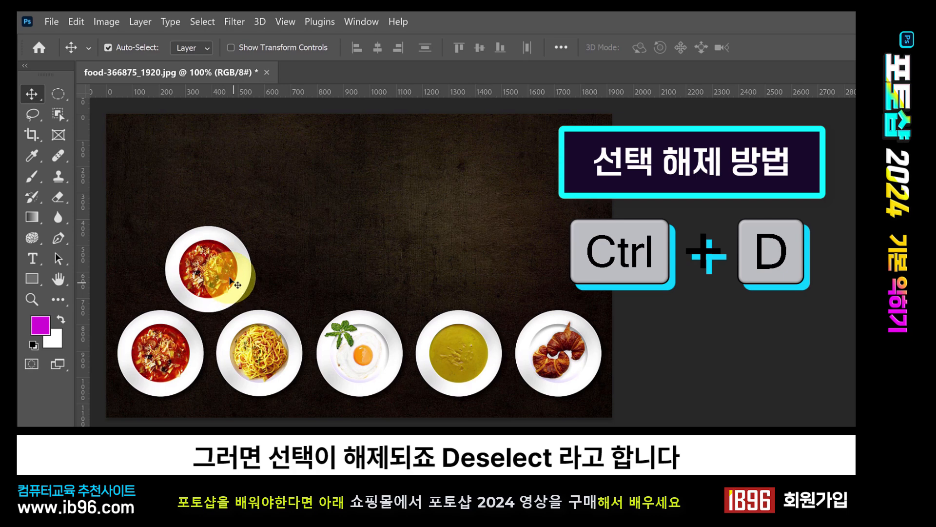
click(76, 22)
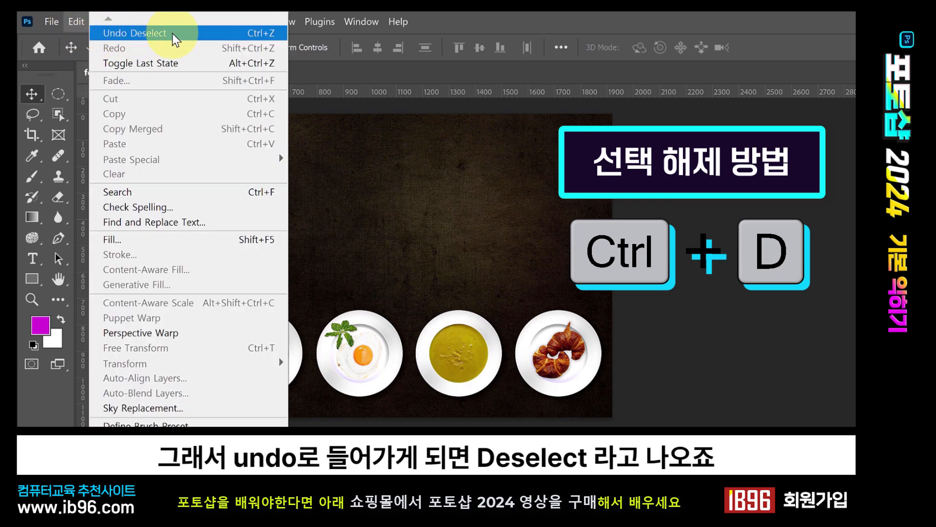
click(55, 98)
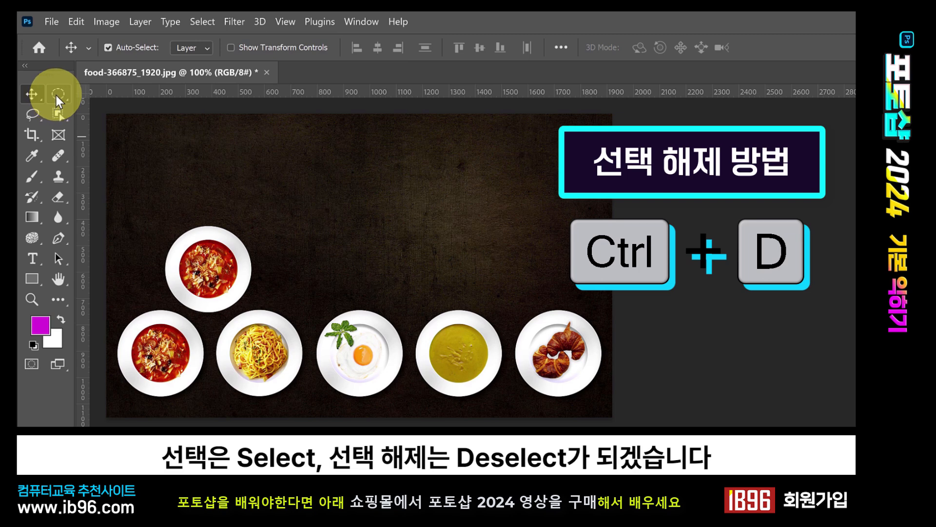
click(57, 95)
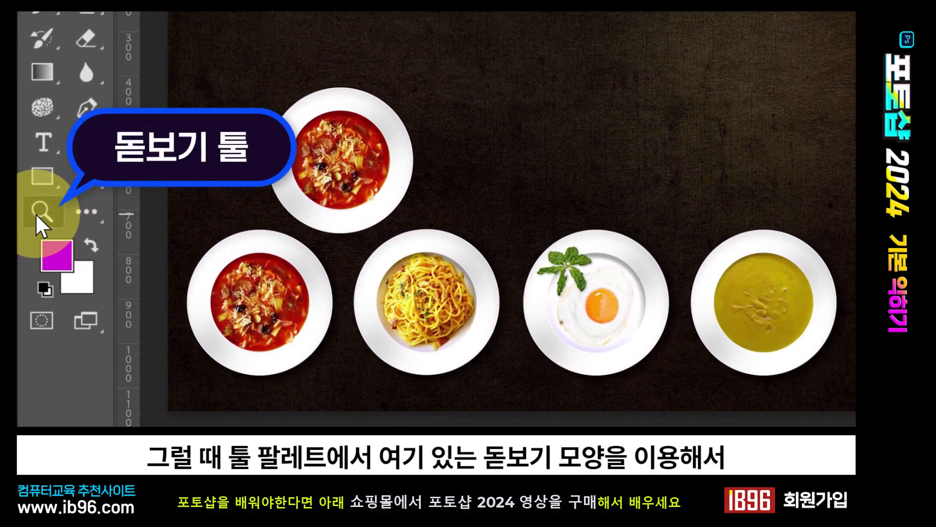
Scale the view of the food photo smoothly in and out using the Zoom tool with Scrubby Zoom.
click(38, 213)
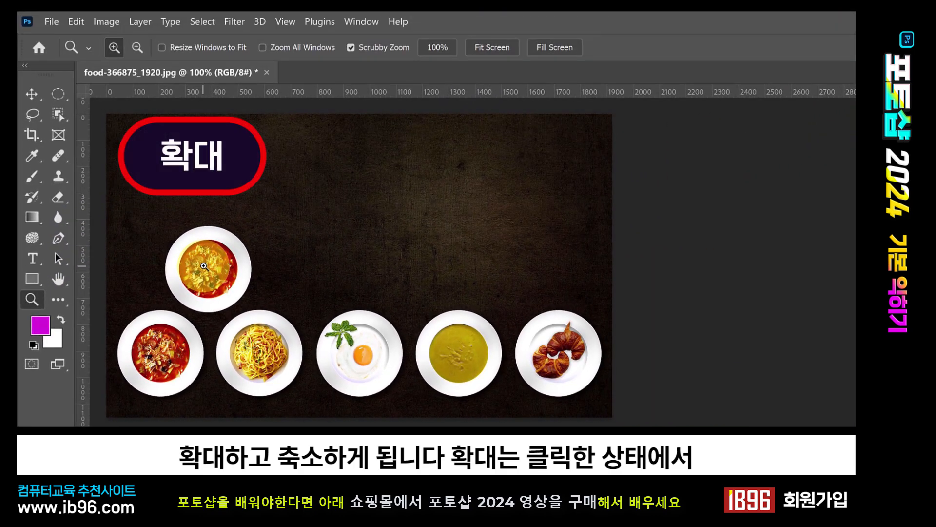
drag(204, 267, 349, 278)
key(shift)
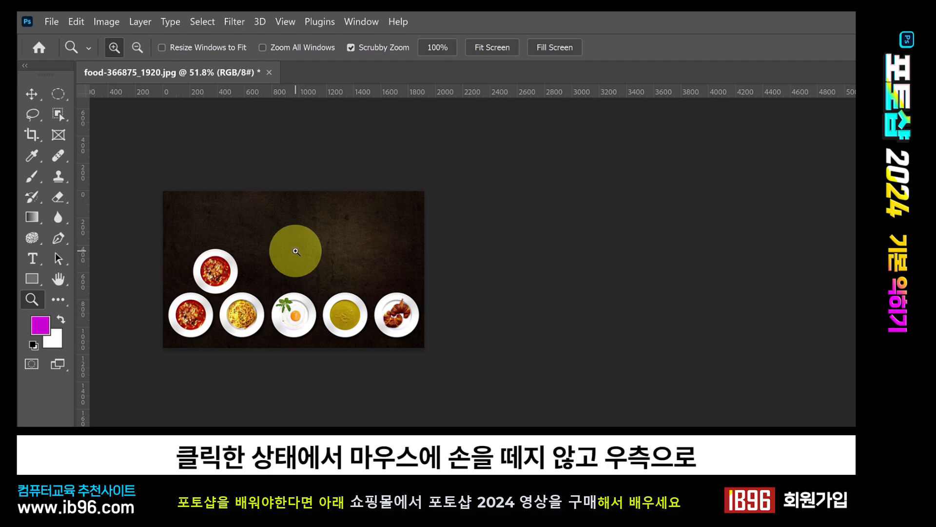
mouse_move(296, 251)
mouse_down()
mouse_move(360, 246)
mouse_move(286, 253)
mouse_move(314, 253)
mouse_move(292, 265)
mouse_up()
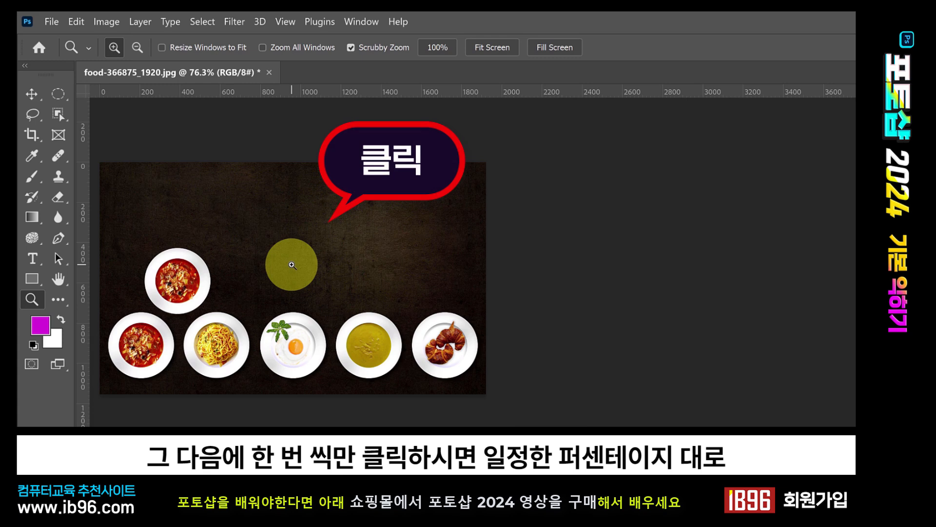
Magnify the dark background above the plates in fixed increments through 100%, 200% and 300% up to an extreme close-up.
click(292, 265)
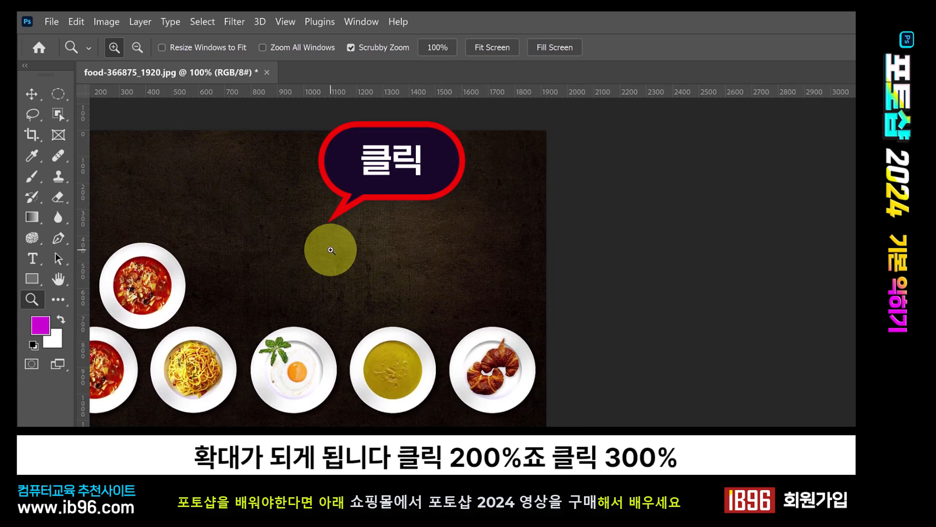
click(326, 255)
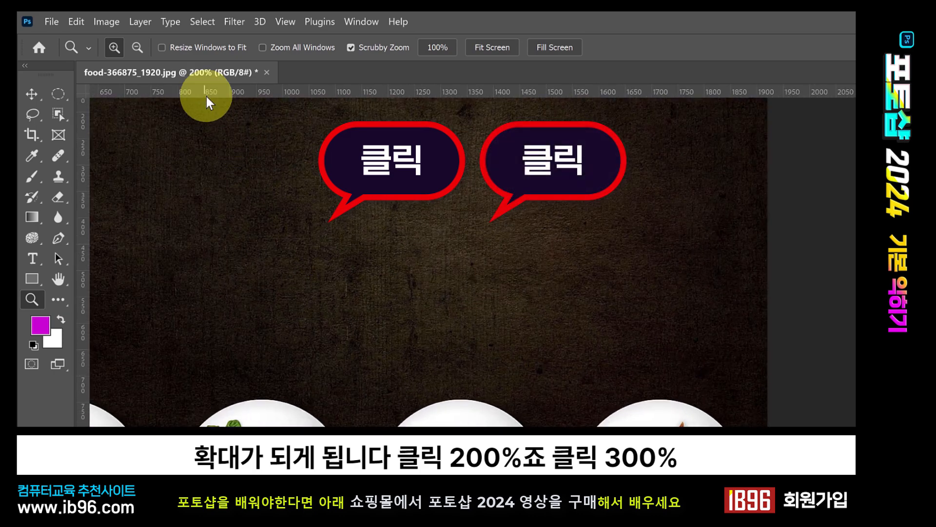
click(342, 266)
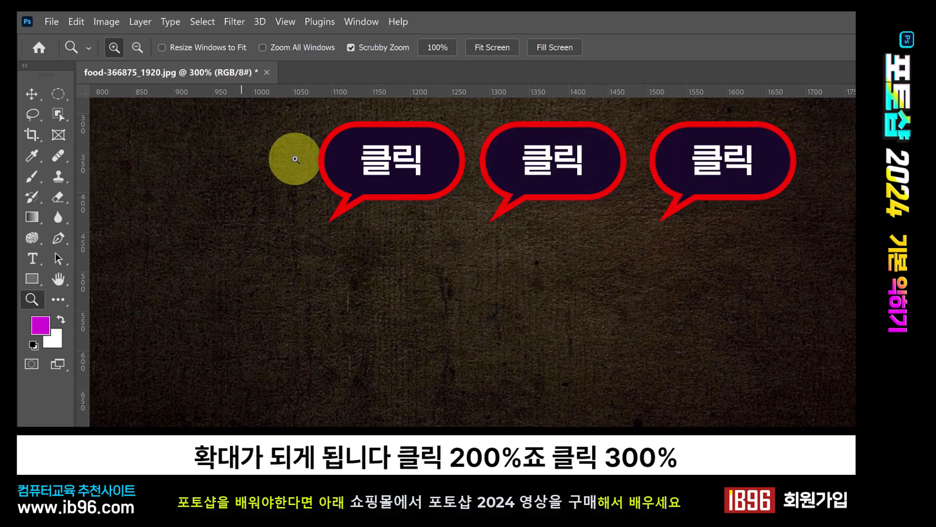
click(412, 295)
click(412, 295)
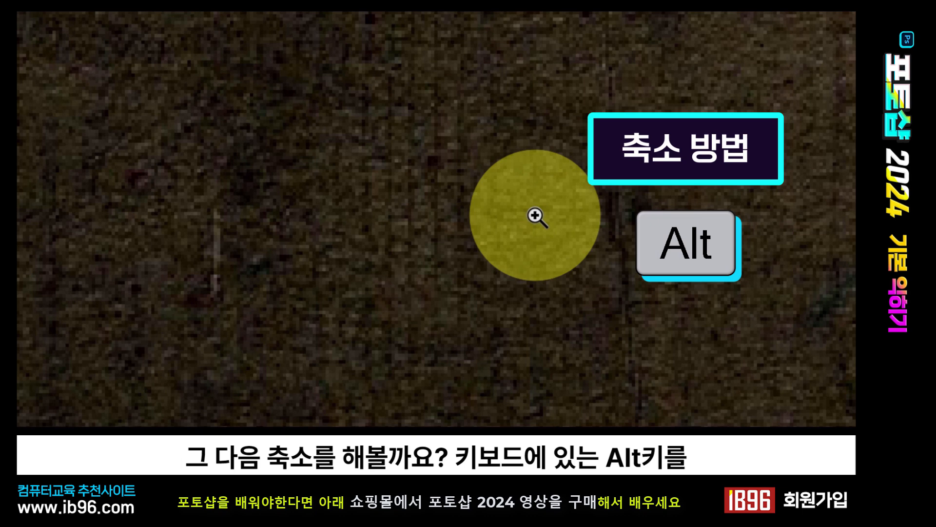
Zoom the dark background close-up out in fixed increments through 200% to 100%.
key(alt)
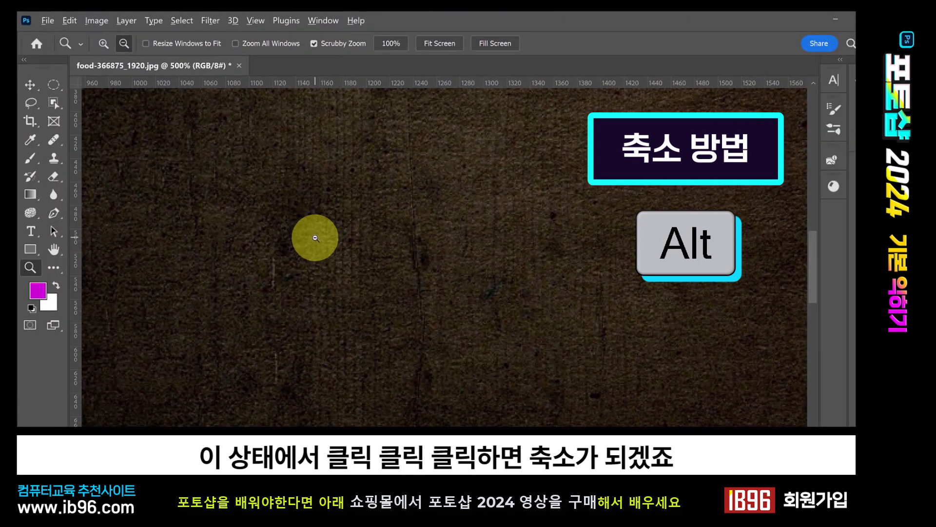
alt+click(315, 238)
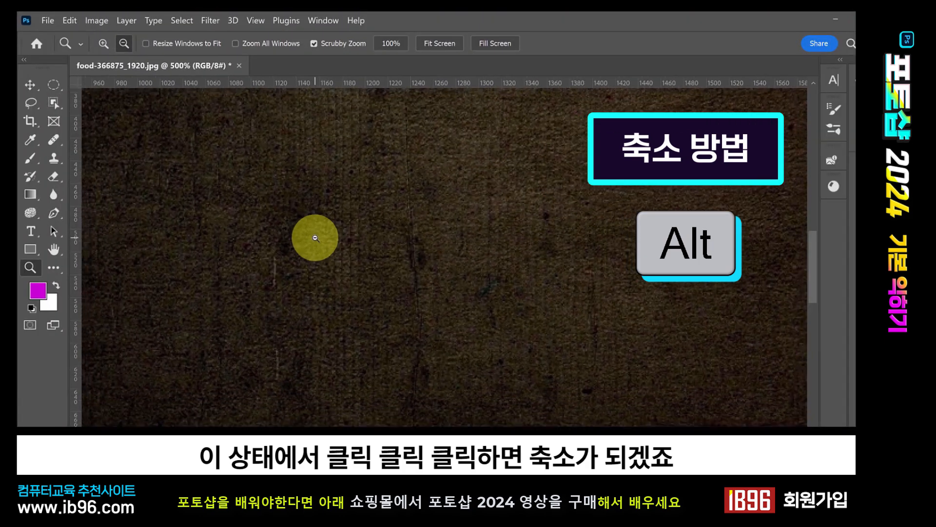
alt+click(315, 238)
alt+click(315, 238)
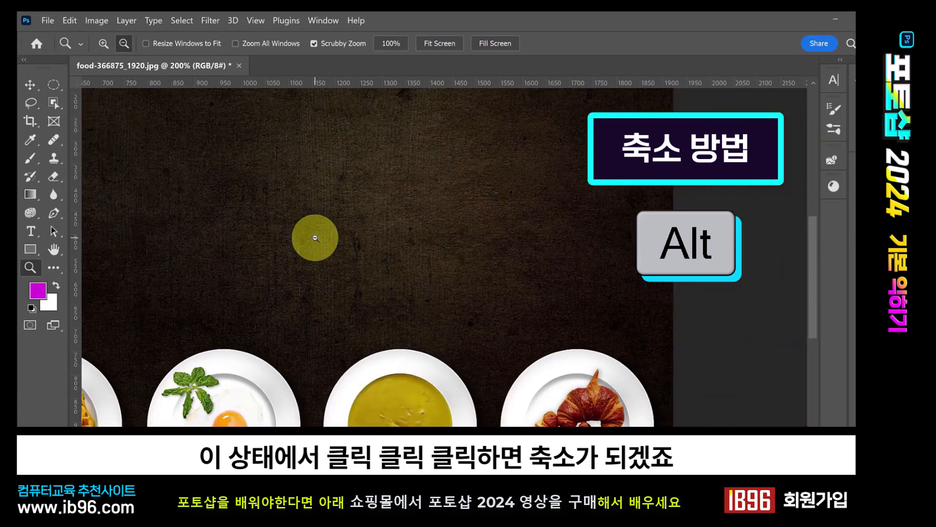
alt+click(315, 238)
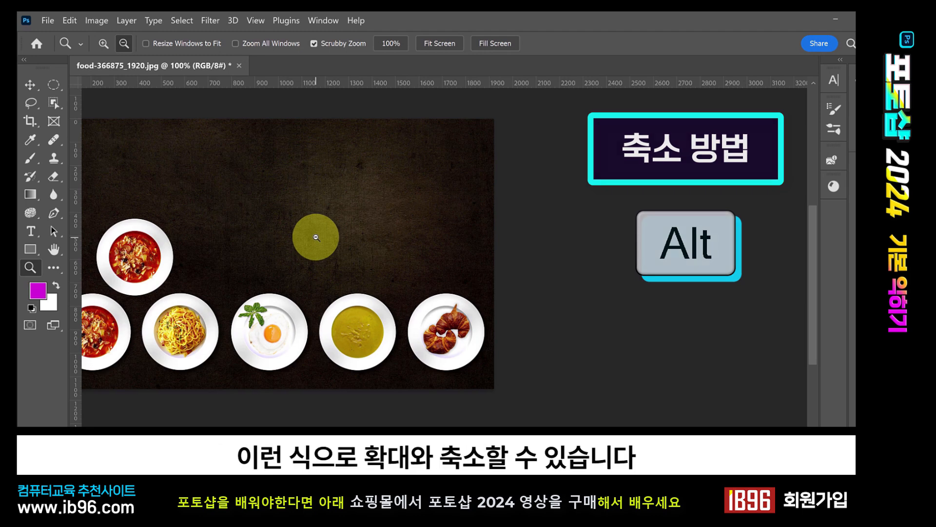
alt+click(315, 238)
Enlarge the dark background to 572% with Scrubby Zoom and reduce the view stepwise to 100%.
drag(315, 238, 352, 239)
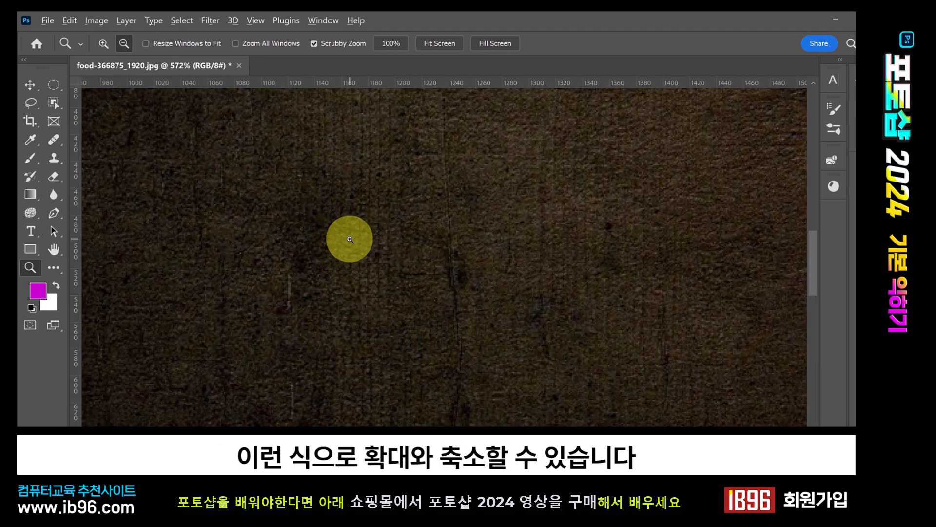
alt+click(350, 239)
alt+click(350, 239)
alt+click(350, 239)
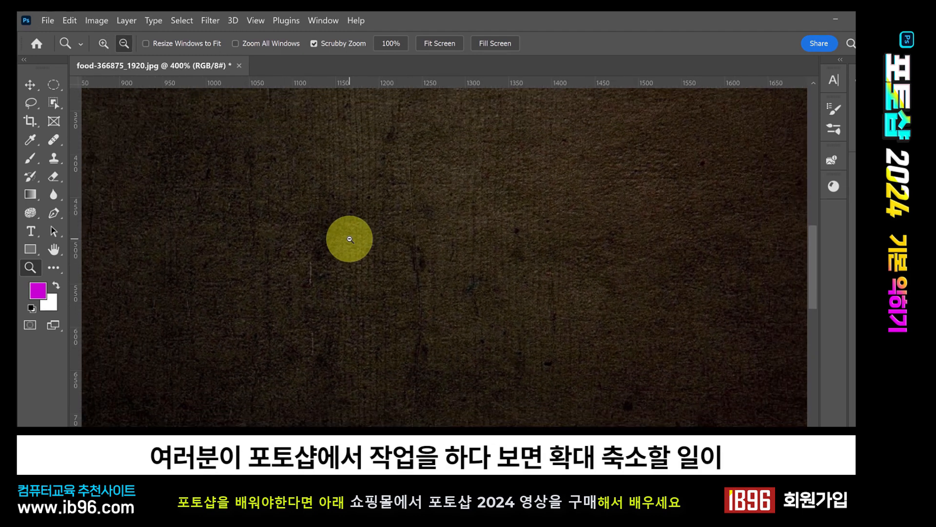
alt+click(350, 239)
alt+click(349, 239)
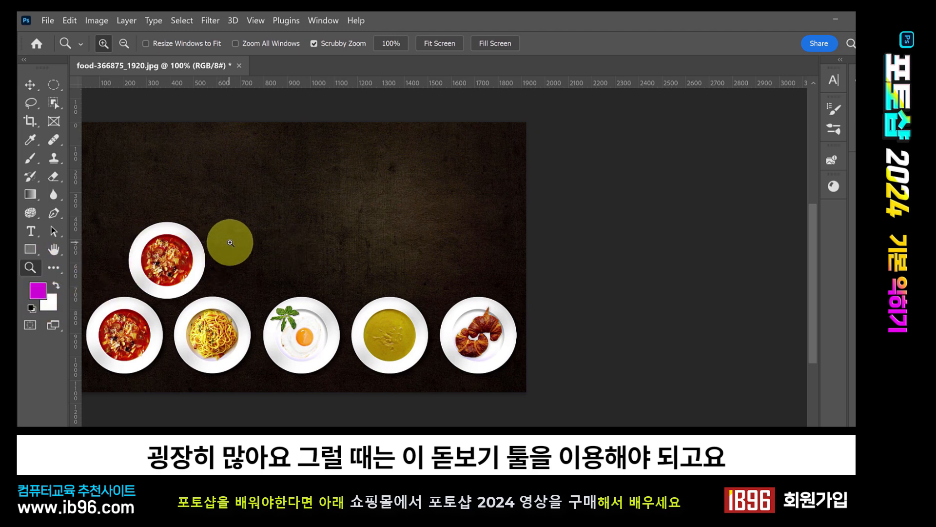
Enlarge the photo to 200% and pan it with the temporary Hand tool until the upper red soup plate is in view.
click(266, 249)
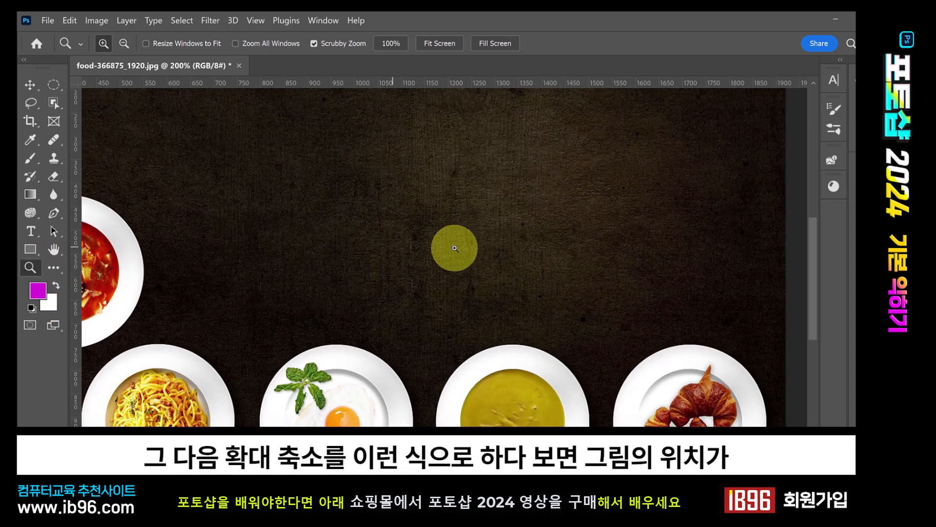
click(454, 248)
alt+click(341, 273)
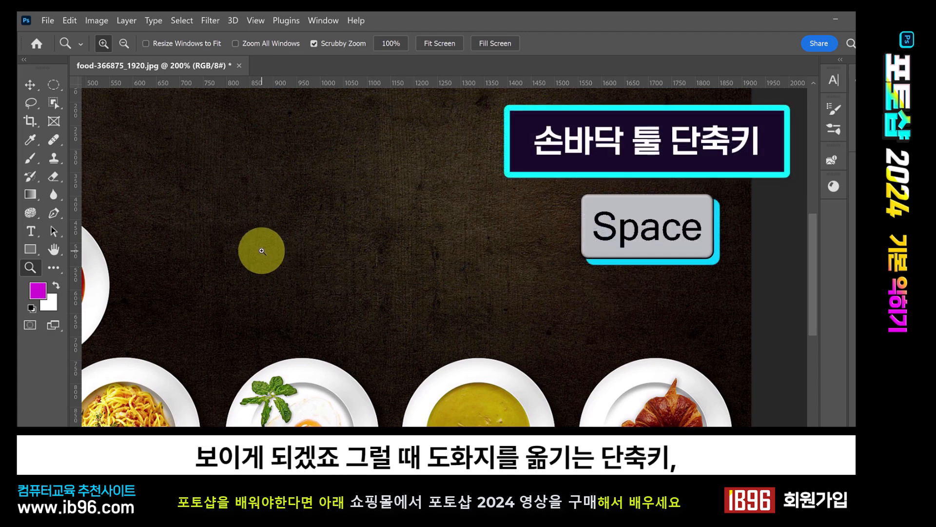
key(space)
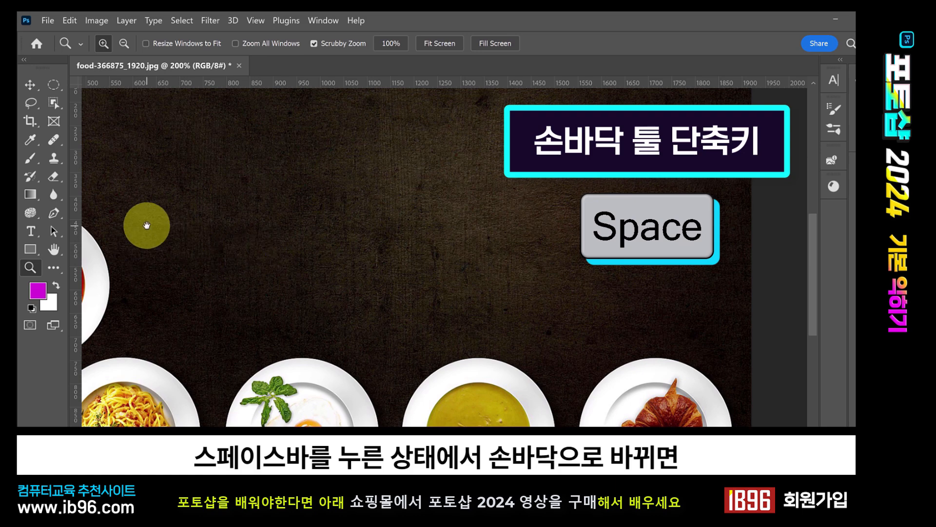
drag(100, 215, 515, 229)
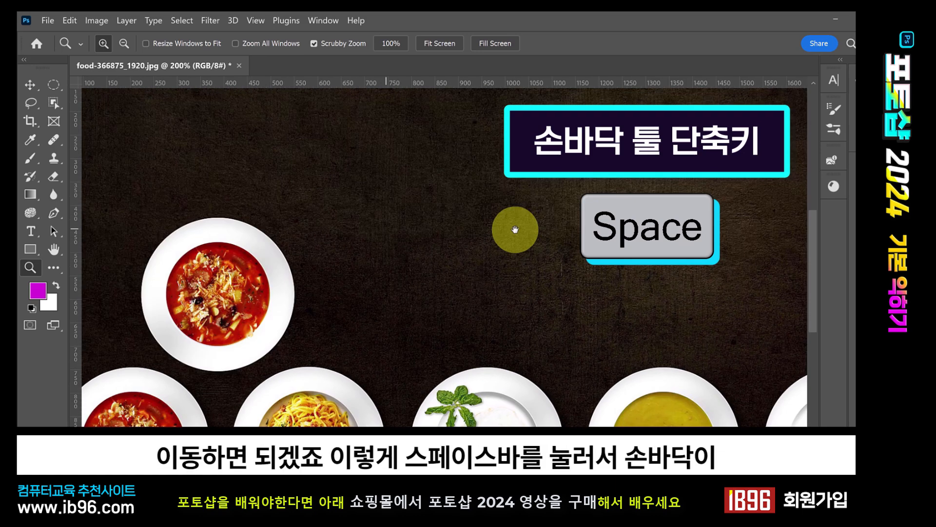
drag(221, 229, 301, 209)
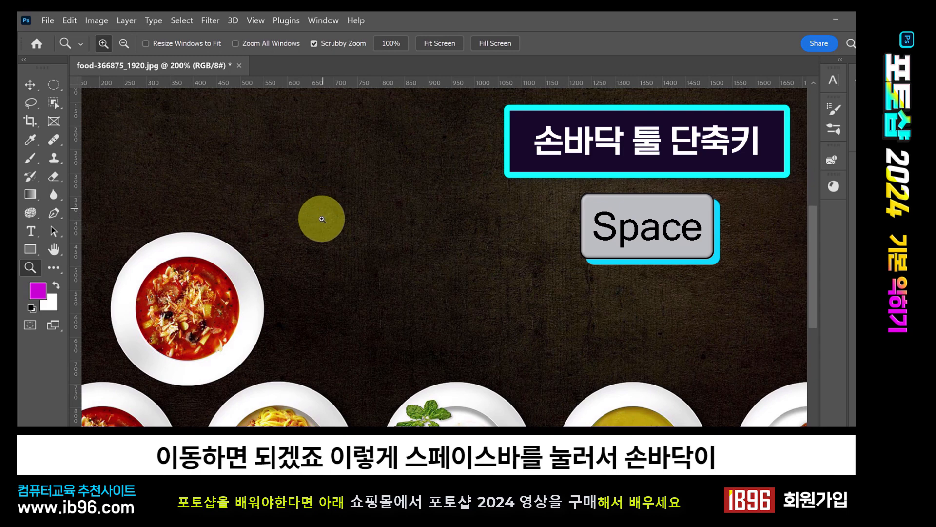
key(space)
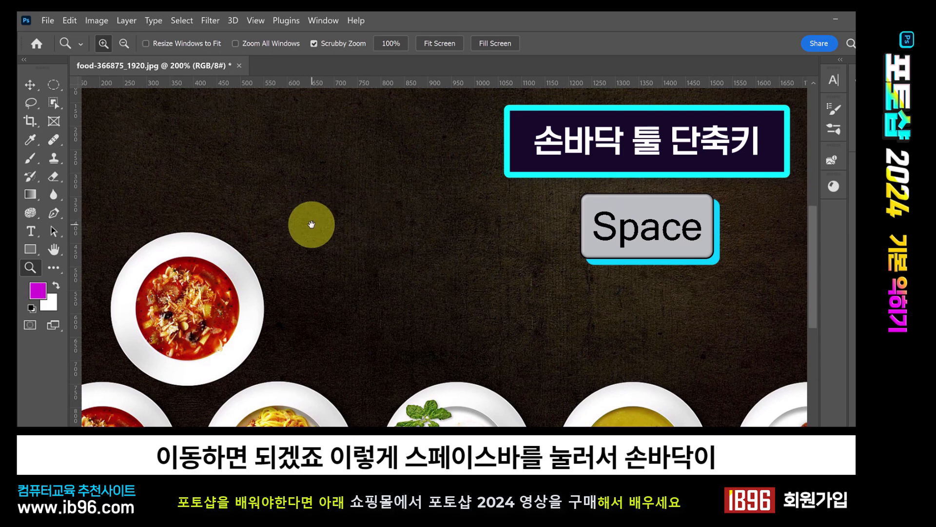
drag(310, 222, 350, 228)
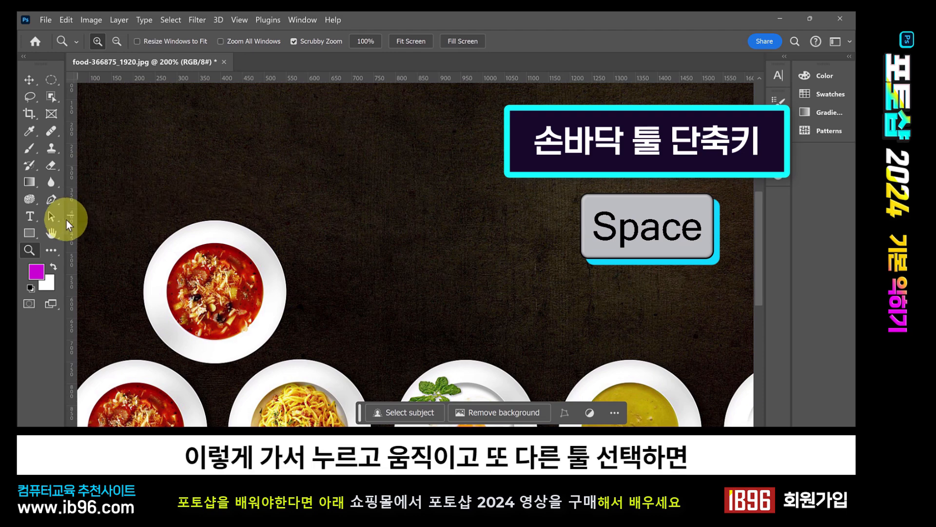
Pan the photo with the Hand tool, switch to the Elliptical Marquee tool and pan again with the temporary Hand tool.
click(51, 233)
drag(234, 201, 296, 202)
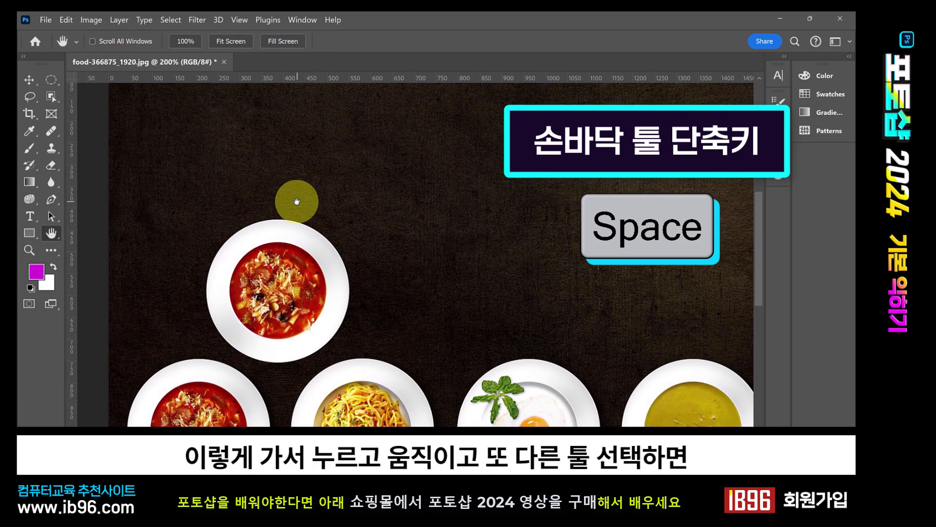
click(53, 82)
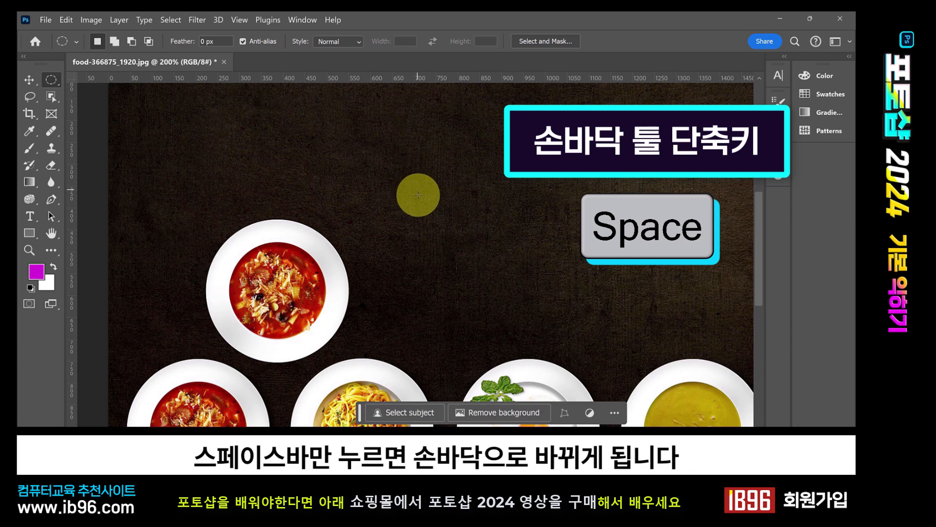
key(space)
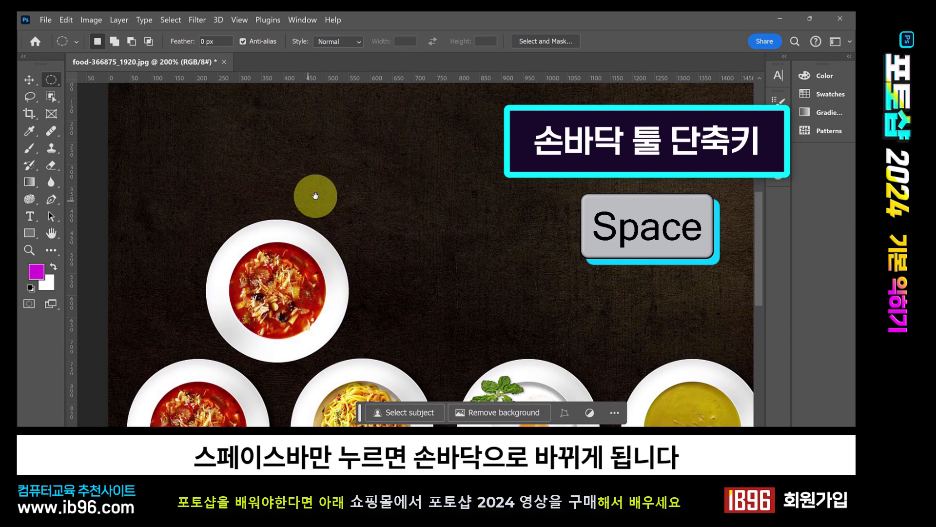
drag(319, 200, 297, 223)
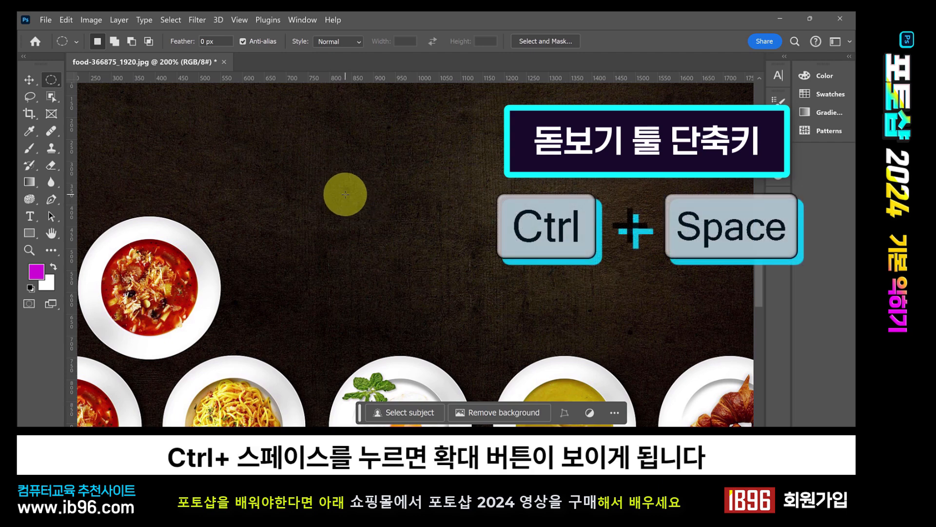
Zoom the photo to 113%, shift it within the window and zoom in to 368% while keeping the Elliptical Marquee tool active.
key(ctrl+space)
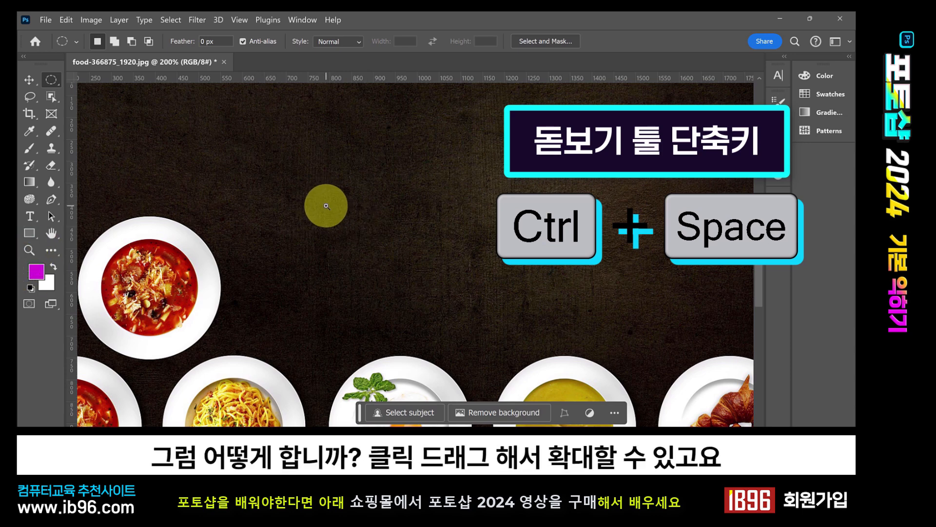
drag(327, 206, 390, 218)
drag(397, 218, 388, 219)
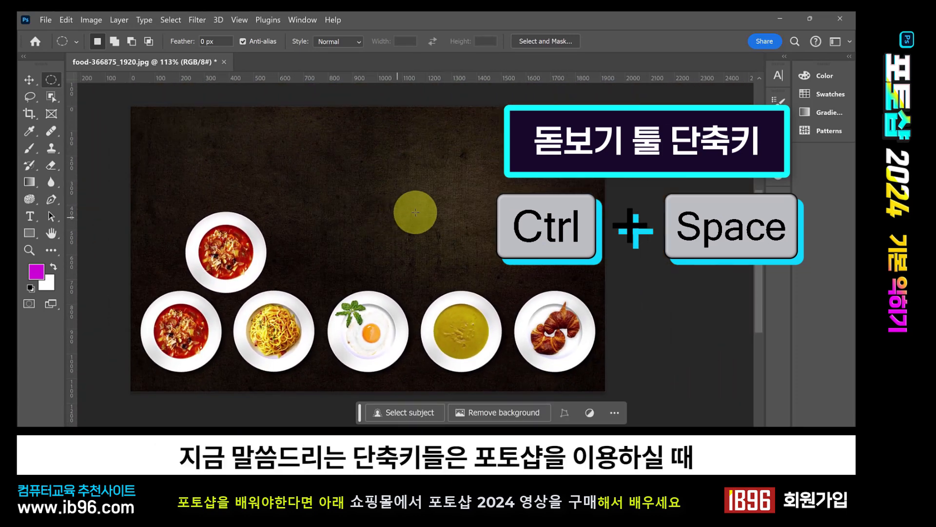
drag(444, 203, 408, 200)
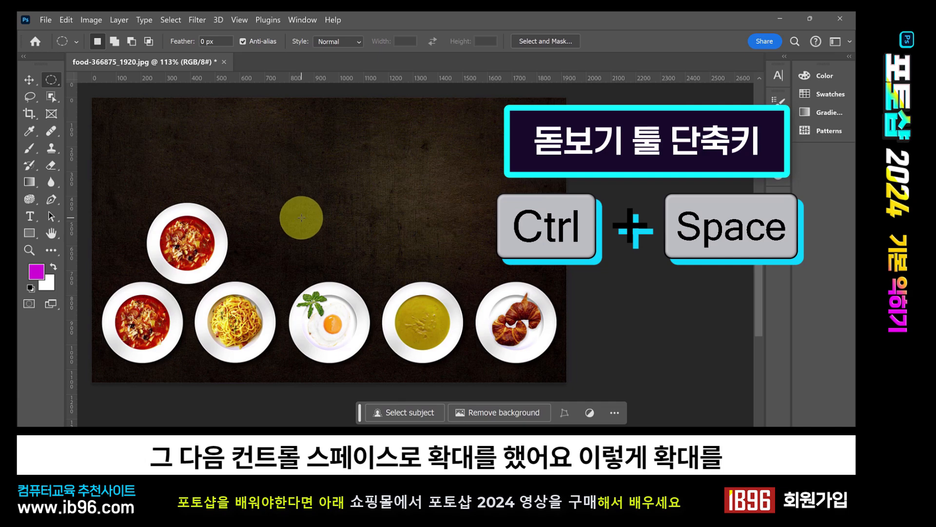
ctrl+click(277, 225)
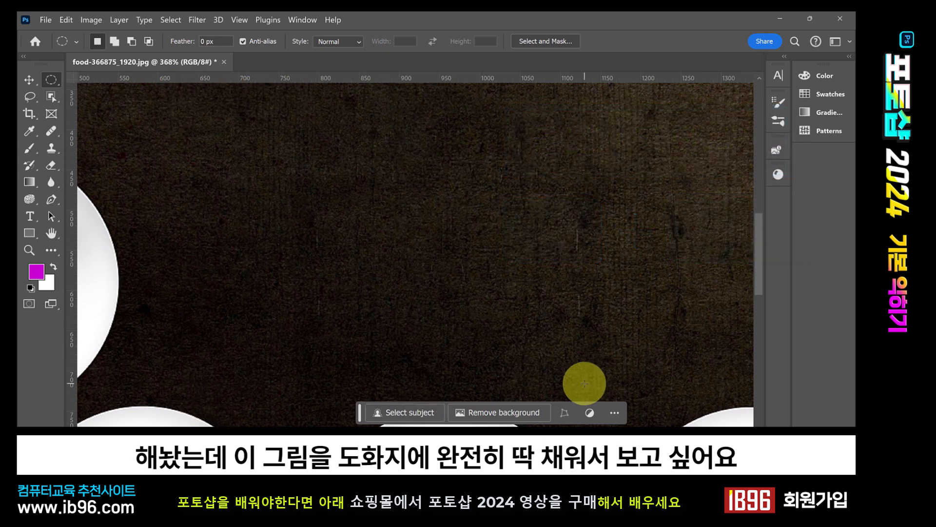
Alternate between fitting the whole photo in the window and viewing it at 100%, with the Elliptical Marquee tool active.
double_click(49, 234)
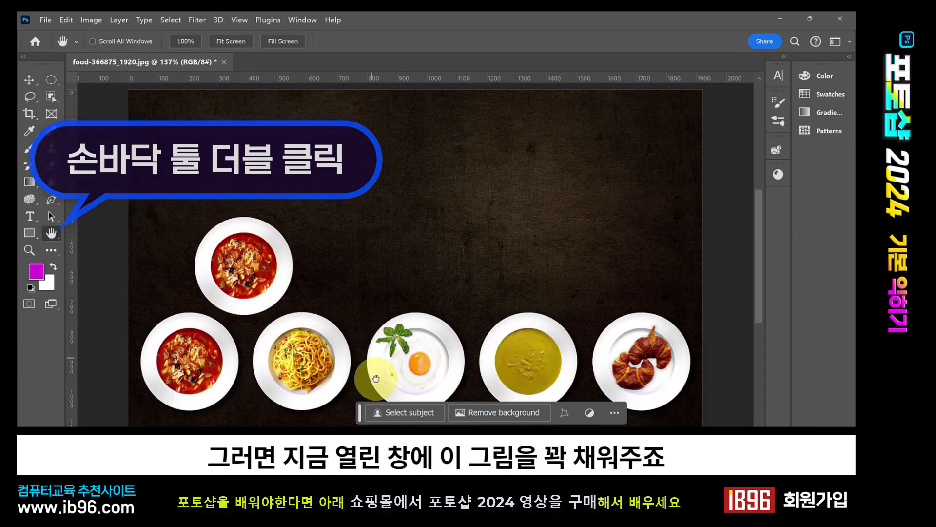
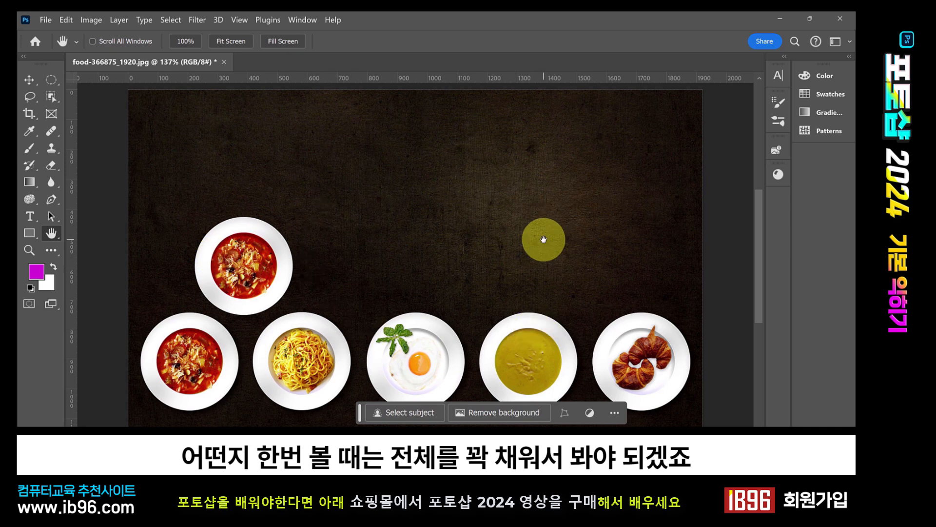
key(m)
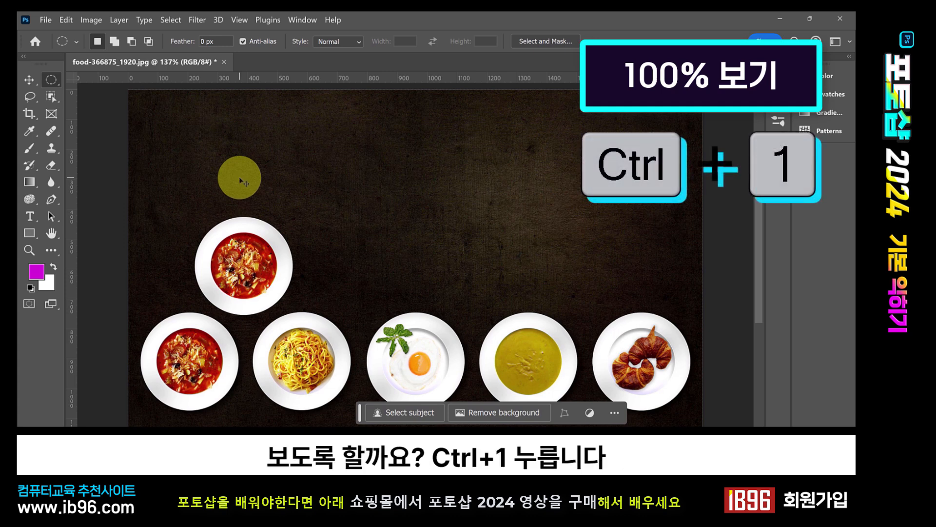
key(ctrl+1)
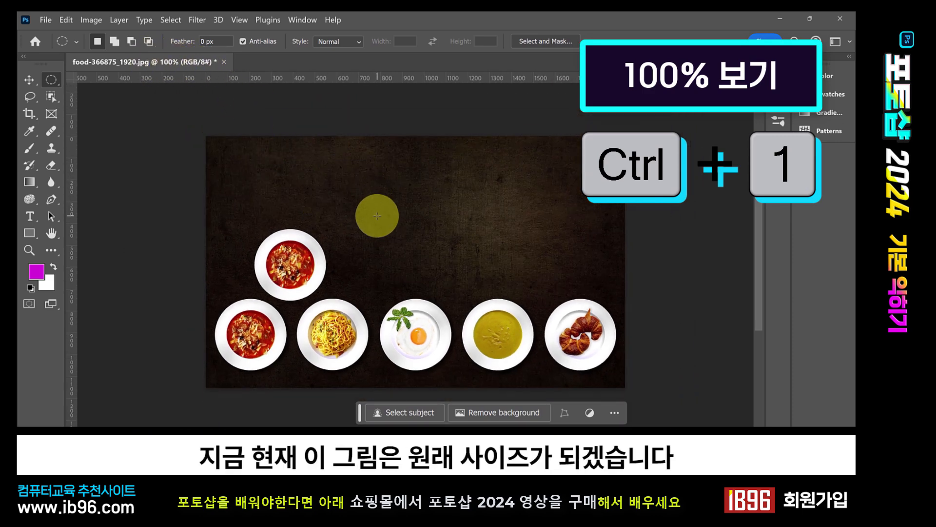
drag(377, 216, 303, 188)
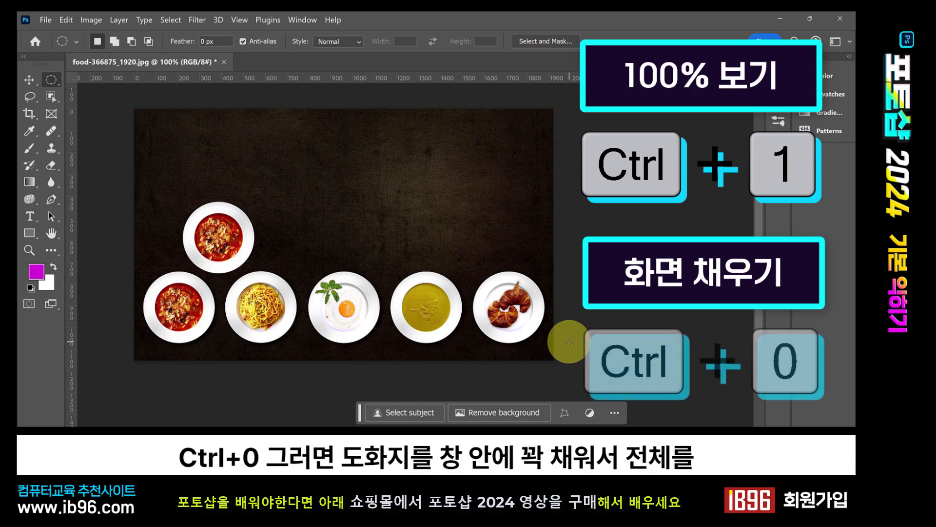
key(ctrl+0)
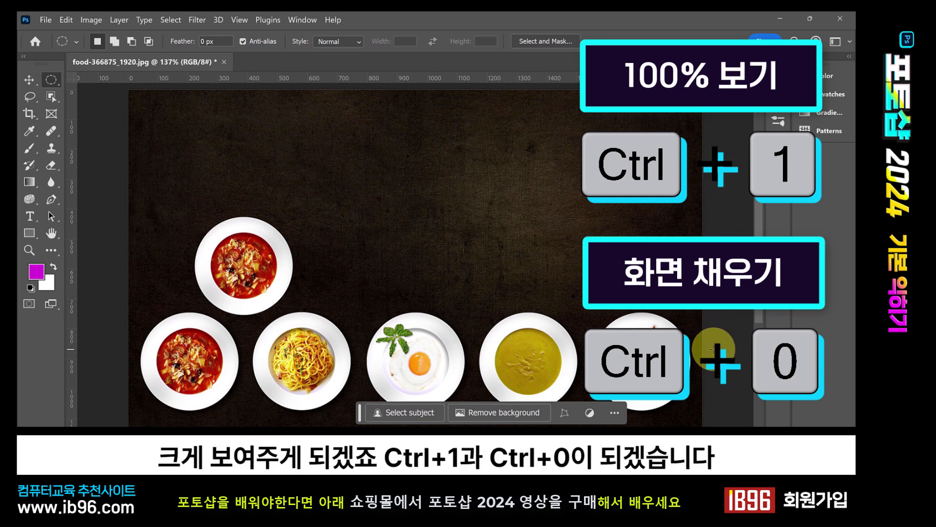
key(ctrl+1)
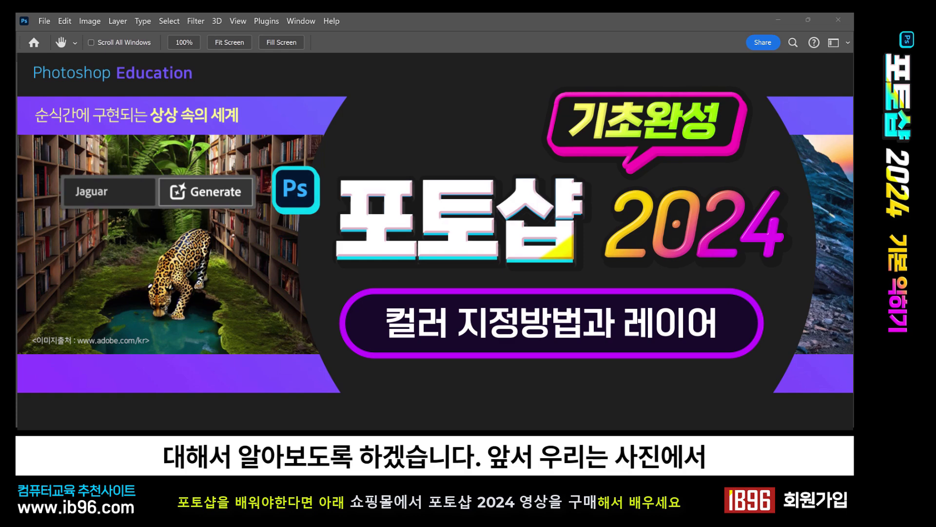
Select the spaghetti plate with a rectangular marquee and try moving it, and a copy of it, onto the empty dark background.
key(m)
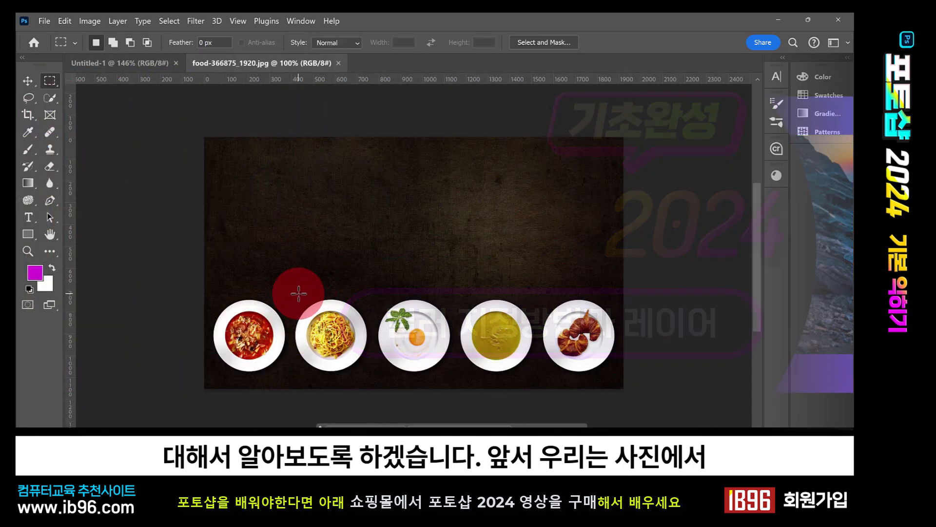
drag(295, 286, 372, 376)
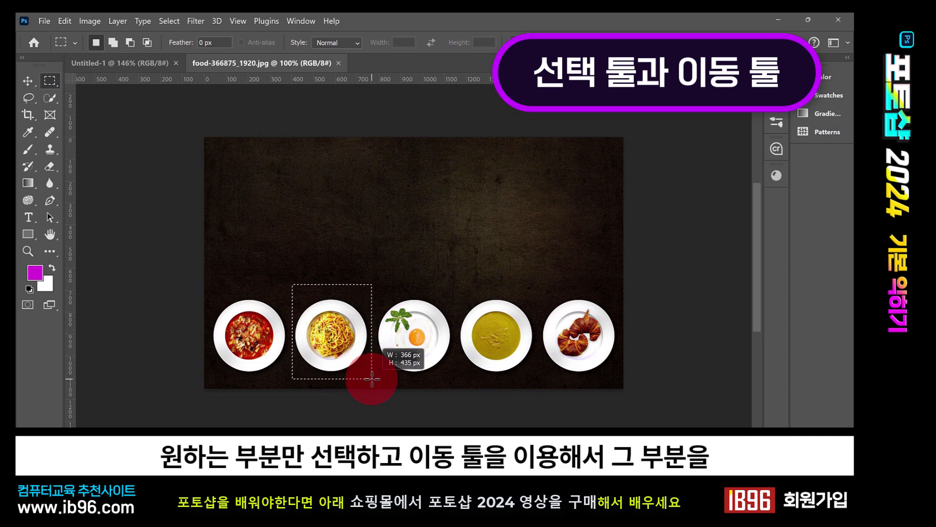
click(25, 80)
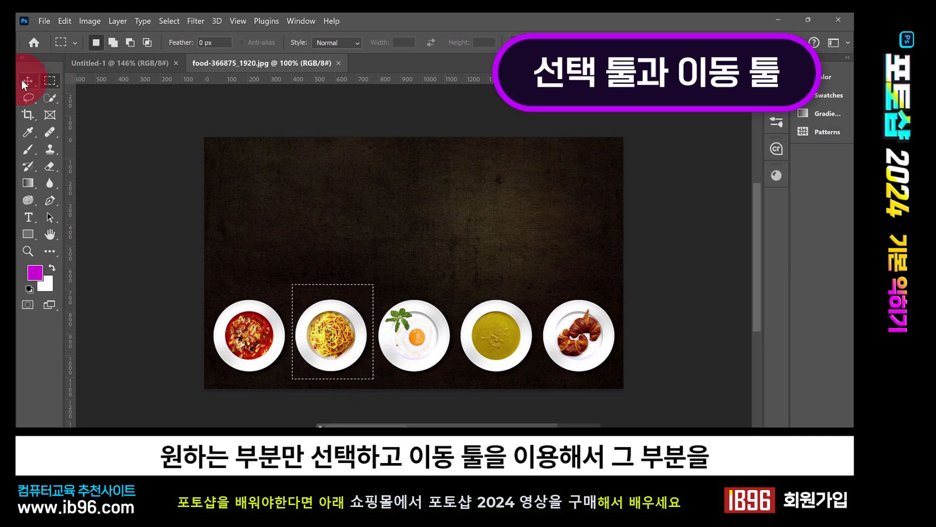
drag(344, 335, 473, 234)
key(ctrl+z)
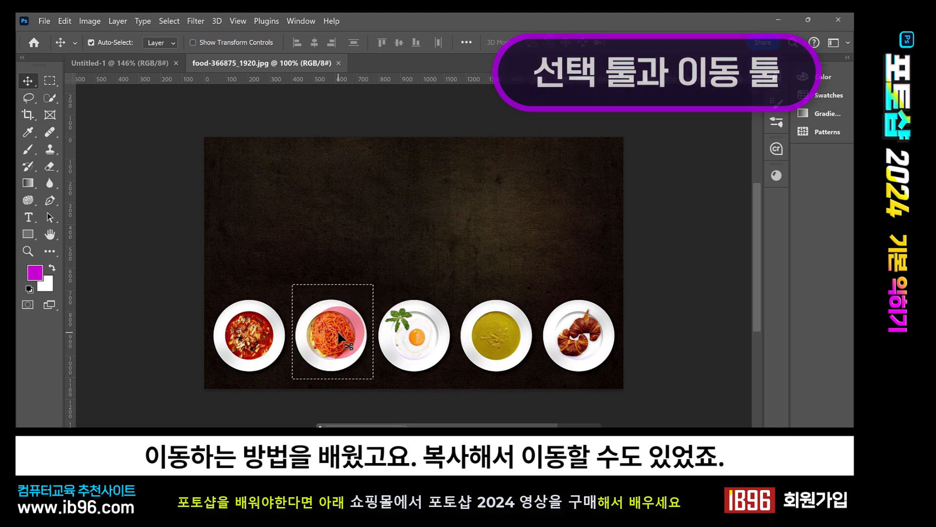
drag(331, 335, 518, 217)
key(ctrl+z)
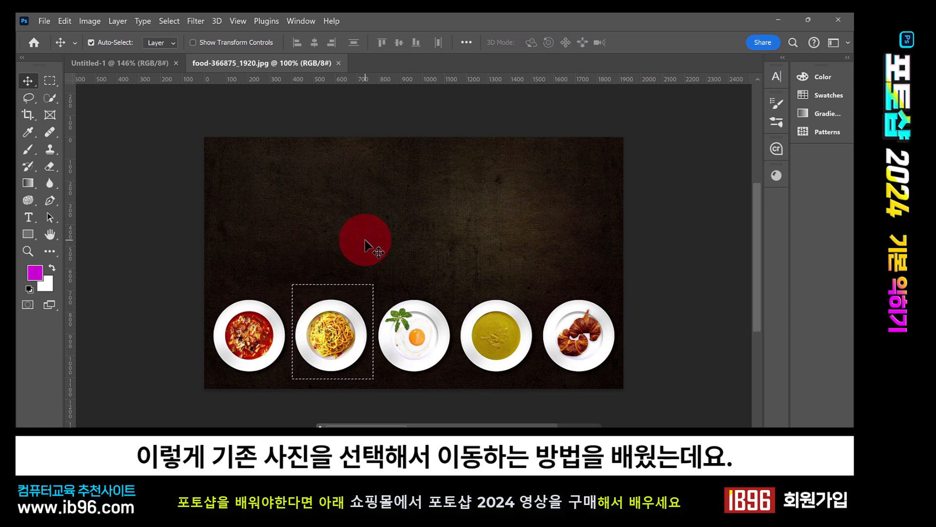
Create a new document from the Web Large preset, 1920 x 1080 px at 72 ppi, with Artboards turned off.
click(143, 66)
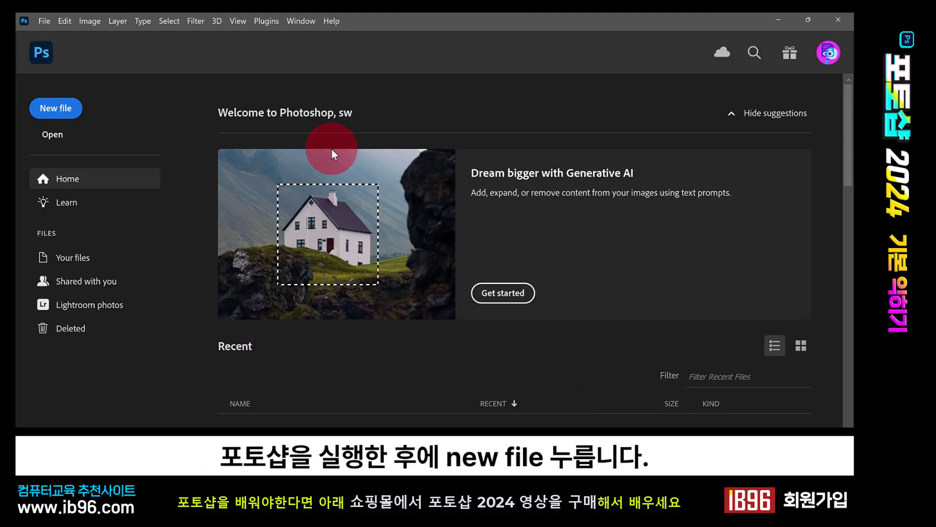
click(67, 114)
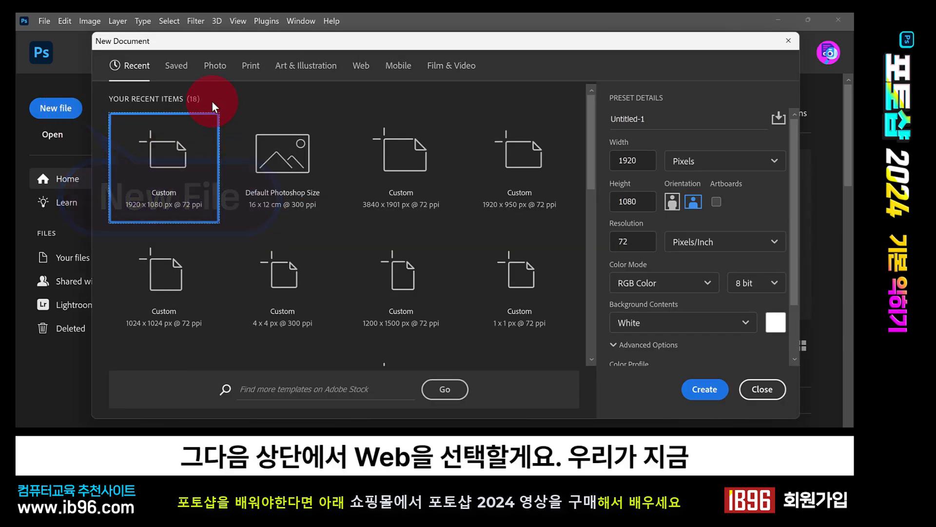
click(362, 68)
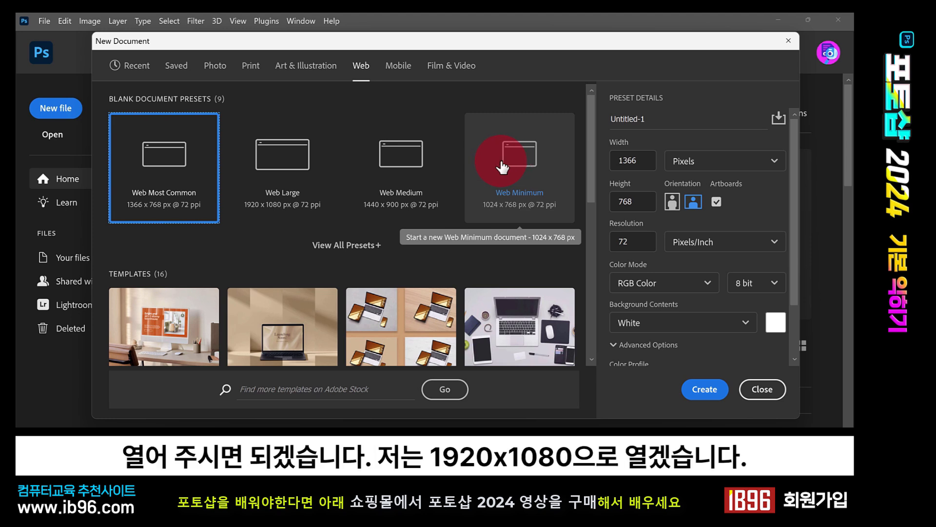
click(264, 171)
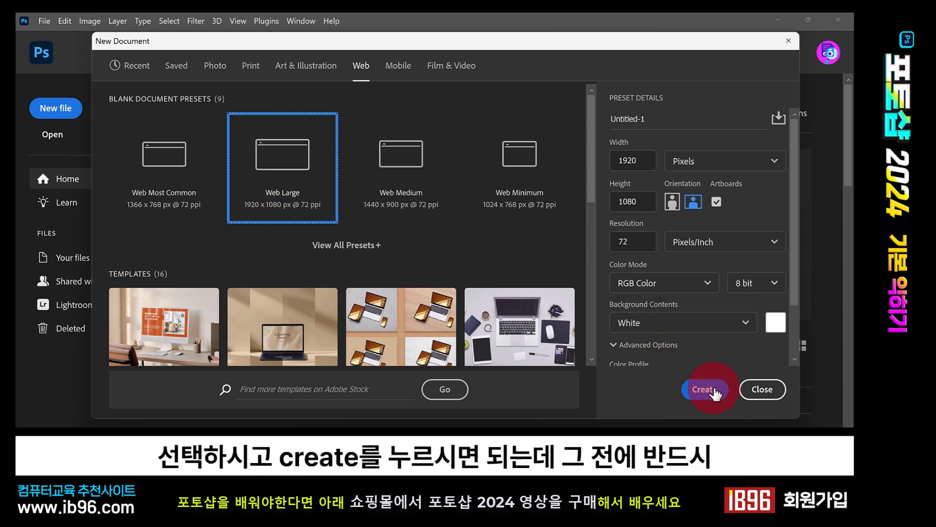
click(716, 202)
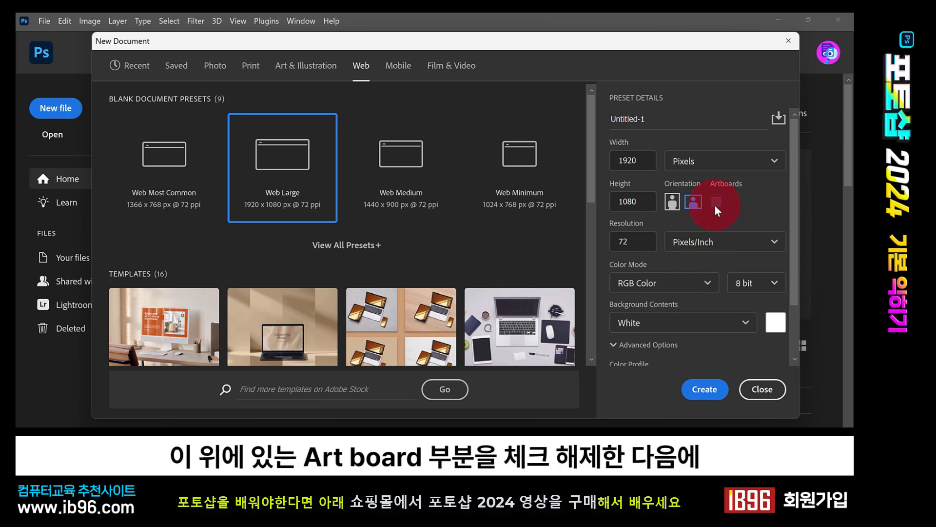
click(705, 396)
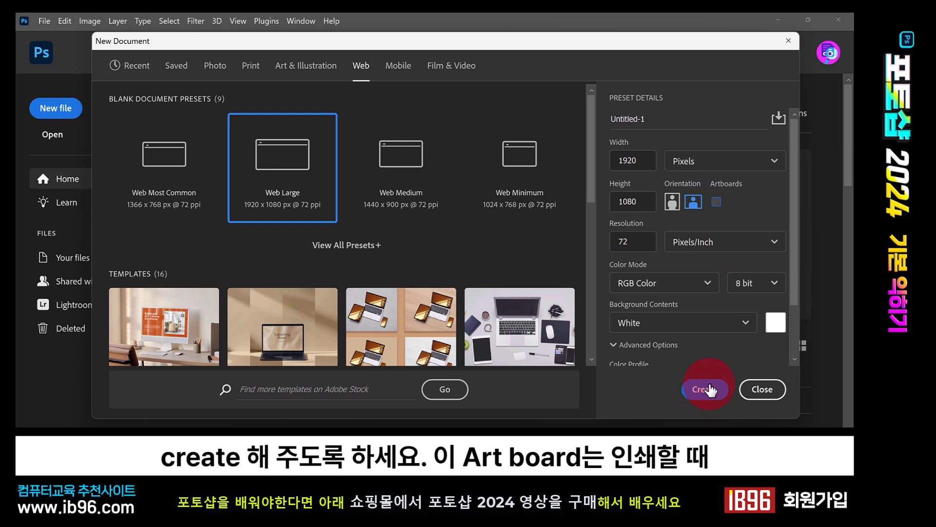
click(717, 203)
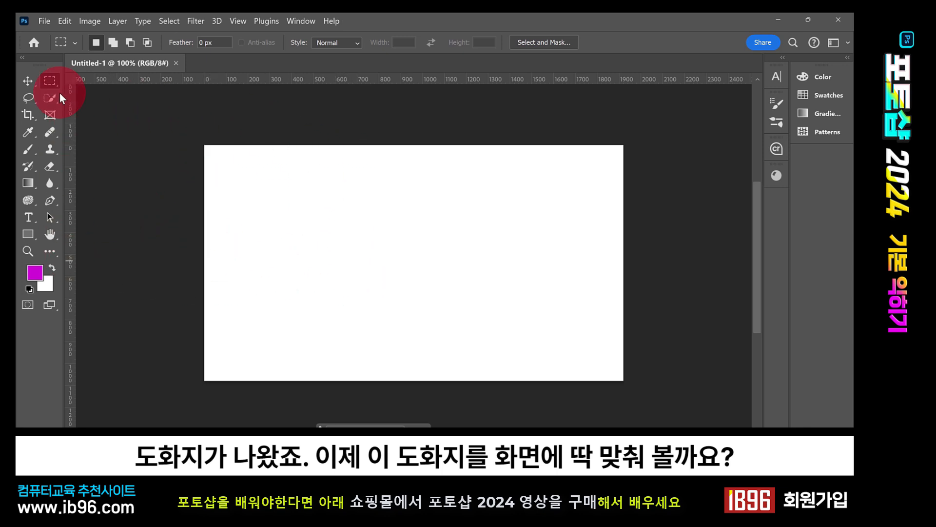
Make a nearly square rectangular marquee selection, about 440 by 420 px, near the upper-left corner of the blank canvas.
double_click(51, 234)
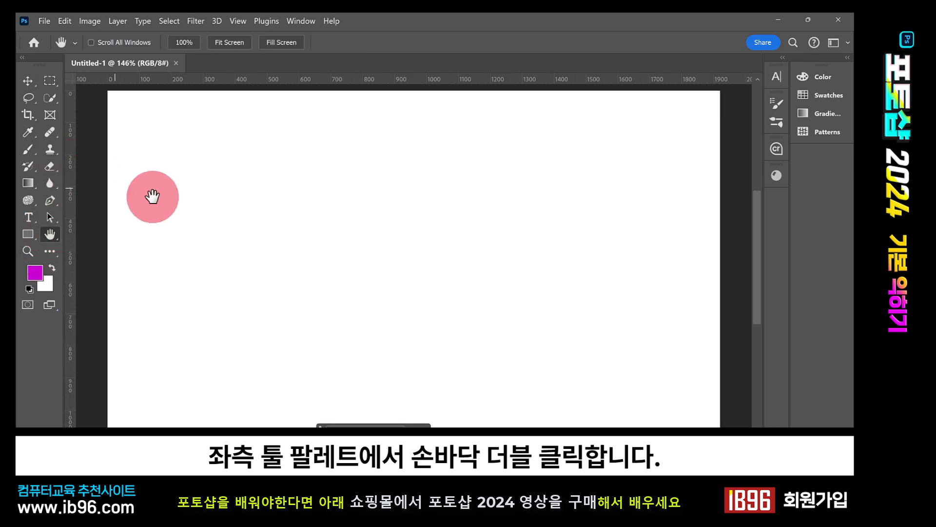
click(28, 81)
key(space)
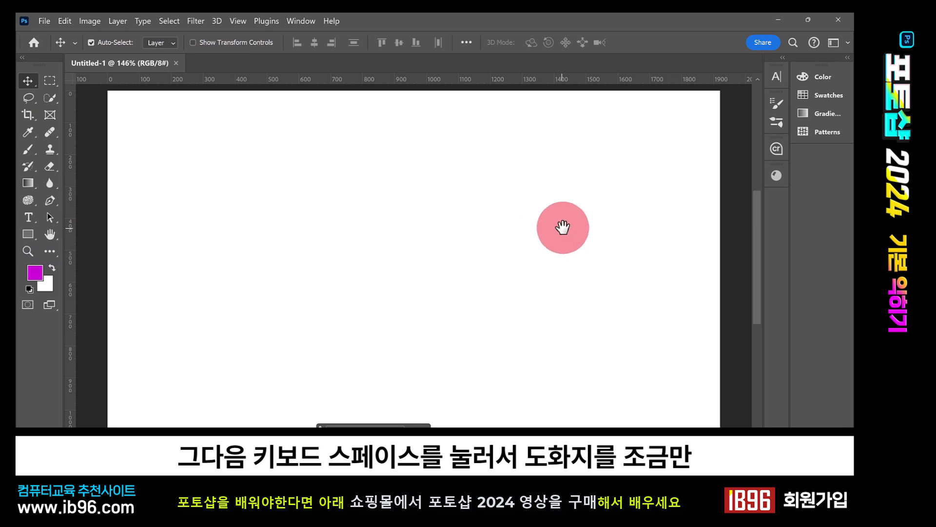
drag(562, 226, 537, 226)
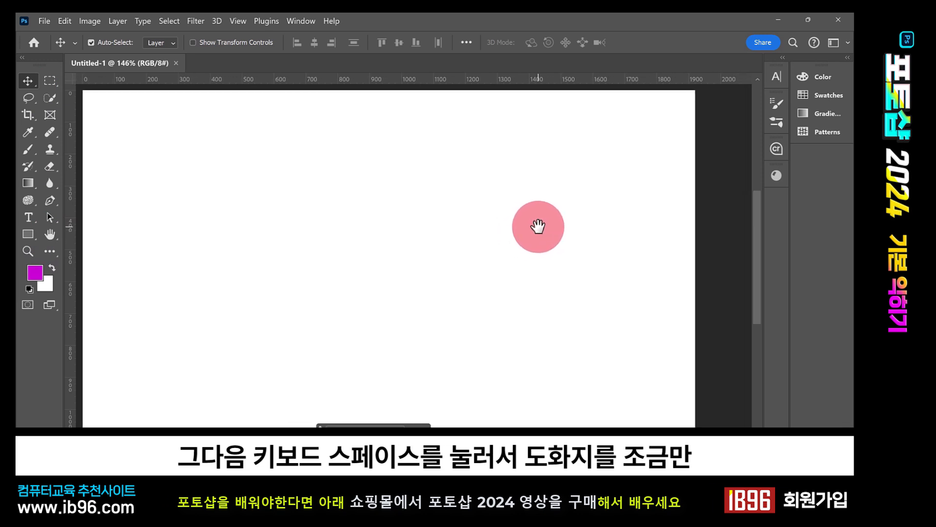
key(m)
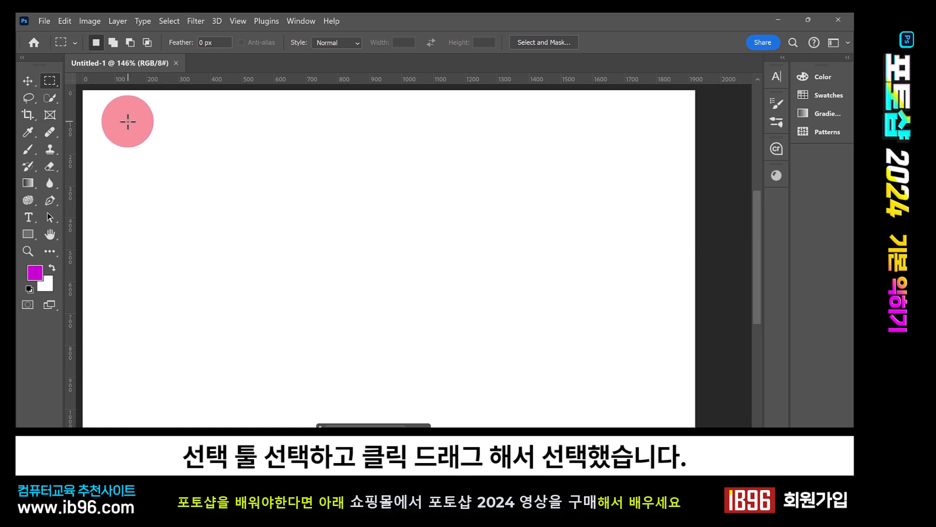
drag(128, 121, 267, 256)
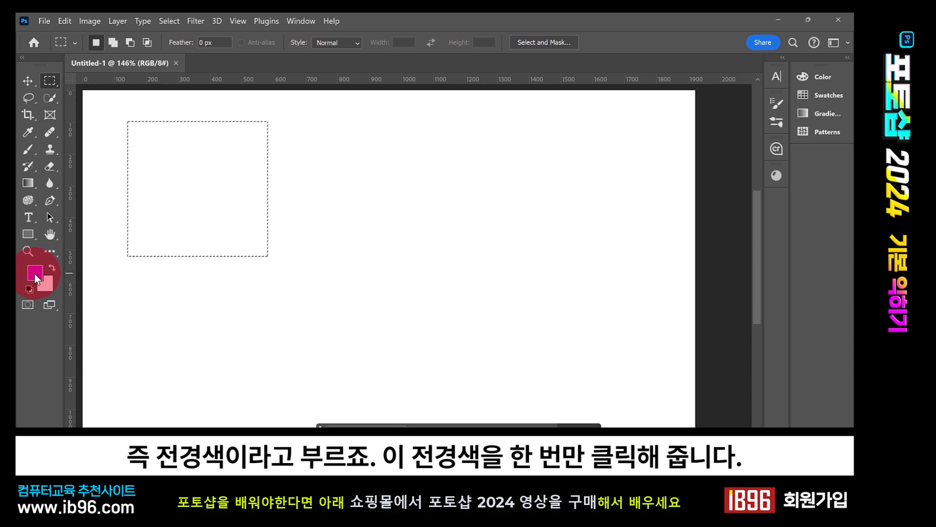
Set the foreground color to pure red (#ff0000) and fill the square selection with it.
click(35, 278)
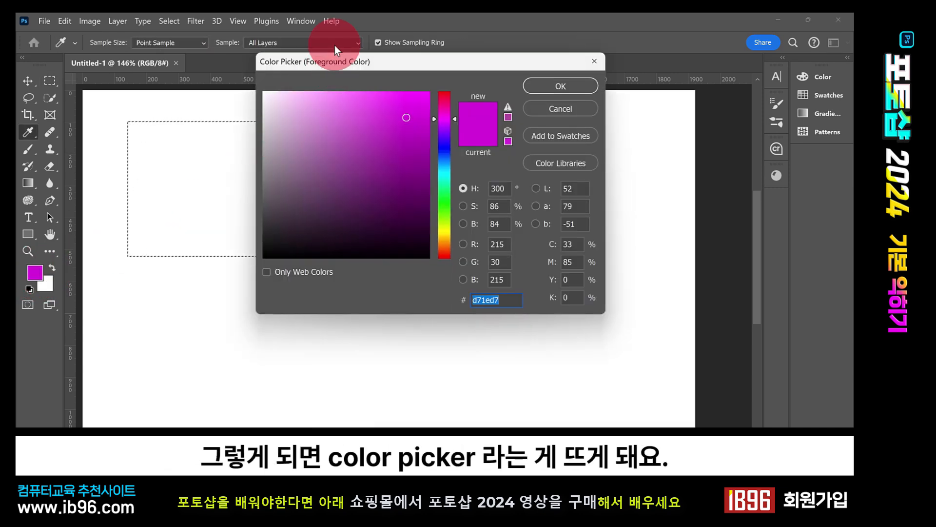
drag(330, 58, 302, 81)
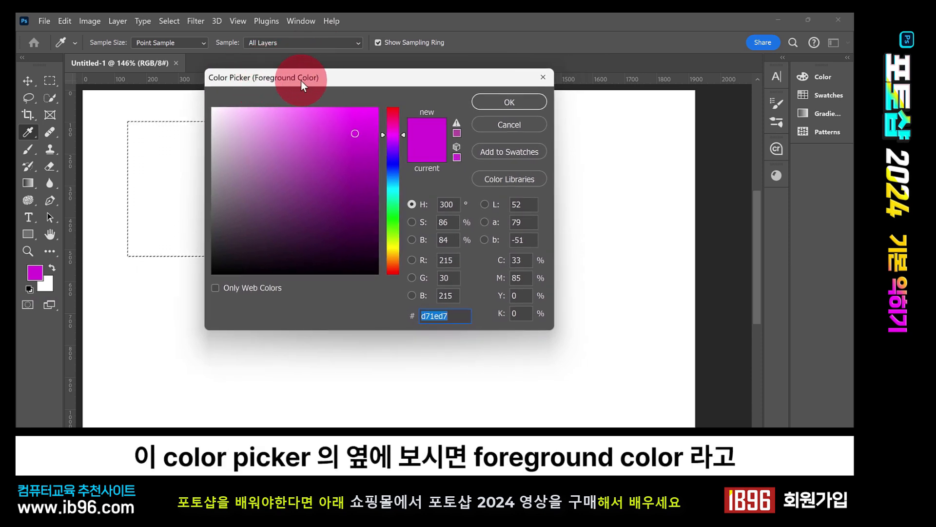
click(33, 269)
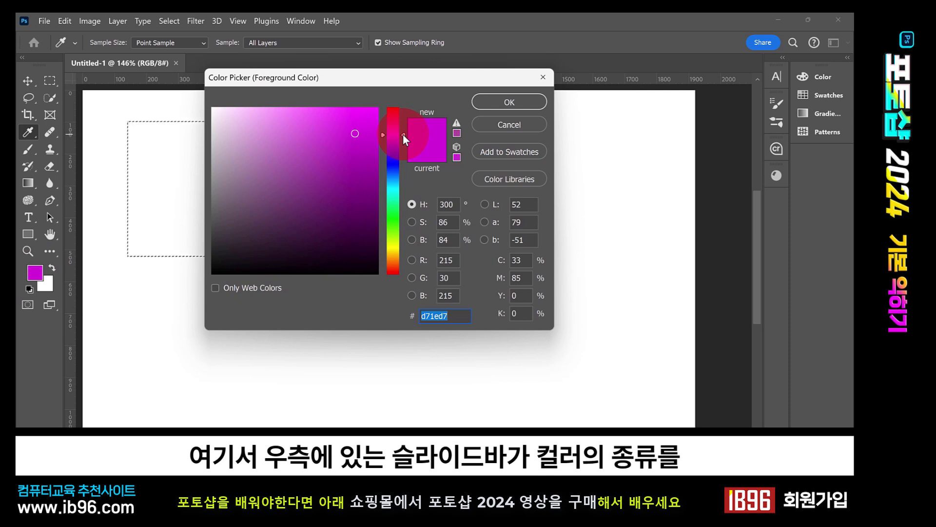
drag(403, 133, 386, 98)
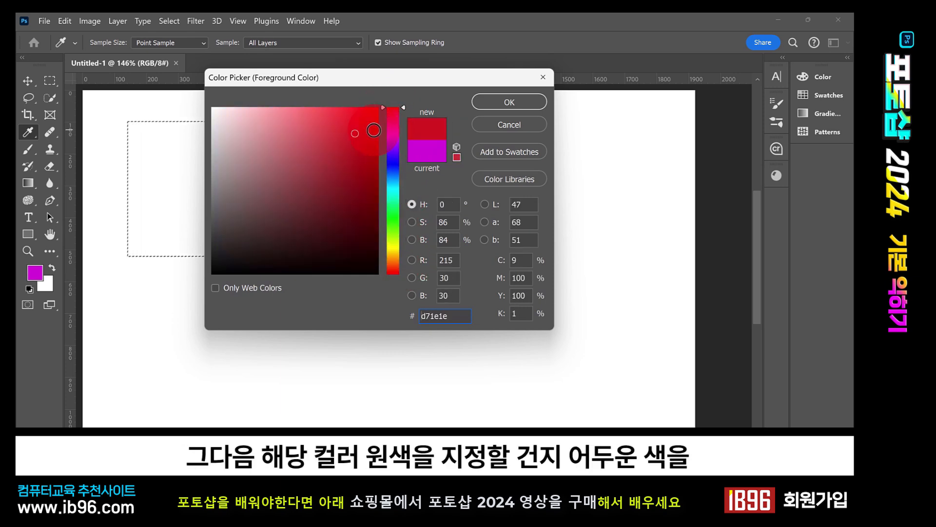
mouse_move(366, 130)
mouse_down()
mouse_move(369, 108)
mouse_move(388, 101)
mouse_move(379, 110)
mouse_move(378, 270)
mouse_move(368, 119)
mouse_move(378, 104)
mouse_move(210, 105)
mouse_move(236, 119)
mouse_move(330, 220)
mouse_move(303, 168)
mouse_move(298, 179)
mouse_move(255, 154)
mouse_move(312, 156)
mouse_move(309, 146)
mouse_move(313, 163)
mouse_move(310, 156)
mouse_move(344, 130)
mouse_move(353, 135)
mouse_move(280, 174)
mouse_move(336, 131)
mouse_move(269, 186)
mouse_move(314, 186)
mouse_up()
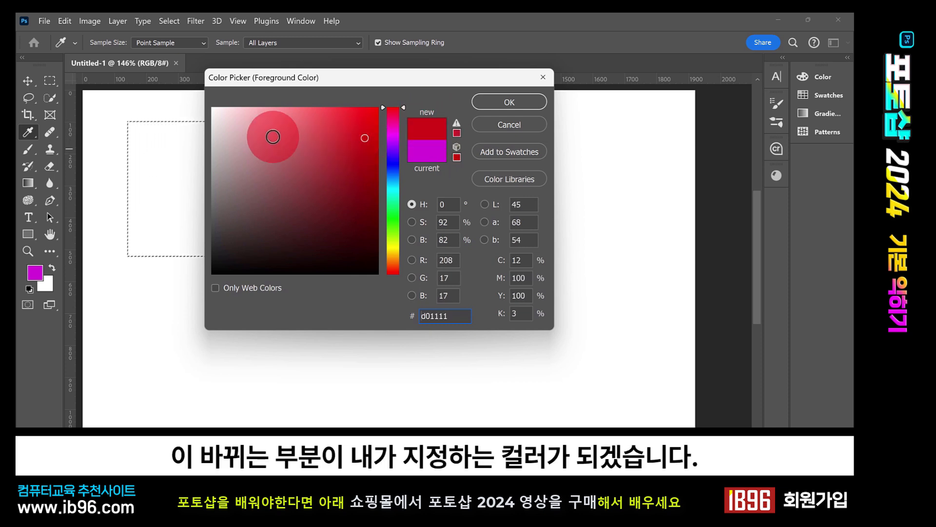
mouse_move(268, 131)
mouse_down()
mouse_move(261, 184)
mouse_move(345, 219)
mouse_move(337, 153)
mouse_move(383, 106)
mouse_move(262, 250)
mouse_move(200, 282)
mouse_move(318, 144)
mouse_move(255, 199)
mouse_move(340, 198)
mouse_move(326, 175)
mouse_move(307, 174)
mouse_move(278, 200)
mouse_move(209, 104)
mouse_move(291, 183)
mouse_move(345, 140)
mouse_up()
mouse_move(393, 118)
mouse_down()
mouse_move(405, 120)
mouse_move(390, 116)
mouse_move(392, 137)
mouse_move(364, 129)
mouse_move(395, 100)
mouse_move(385, 104)
mouse_up()
click(381, 113)
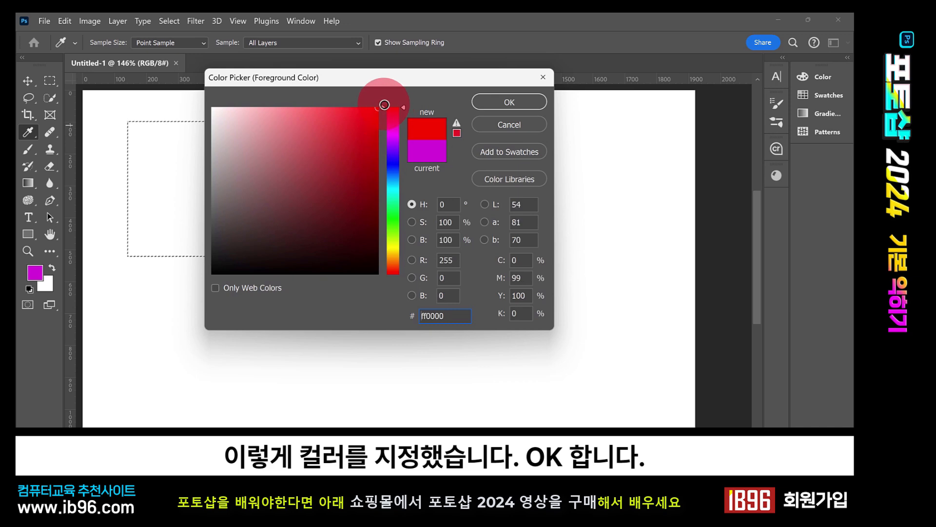
click(505, 103)
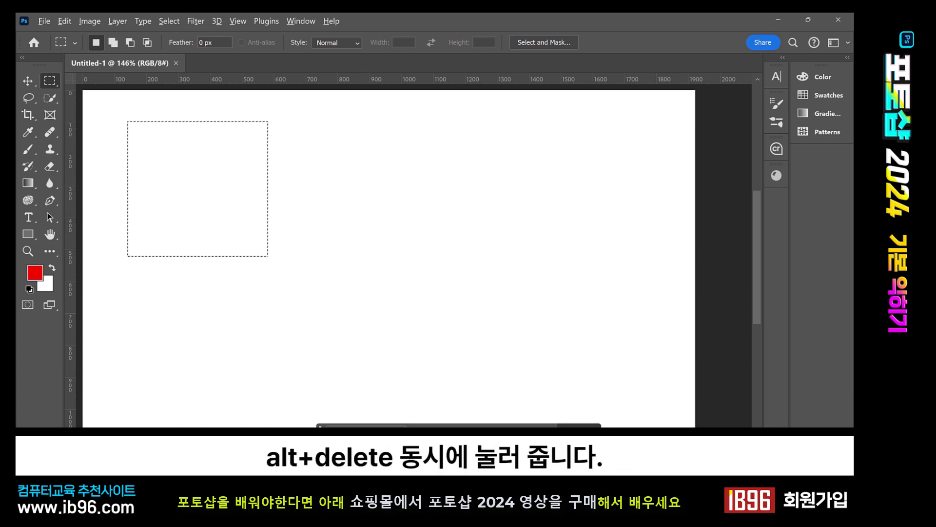
key(alt+Delete)
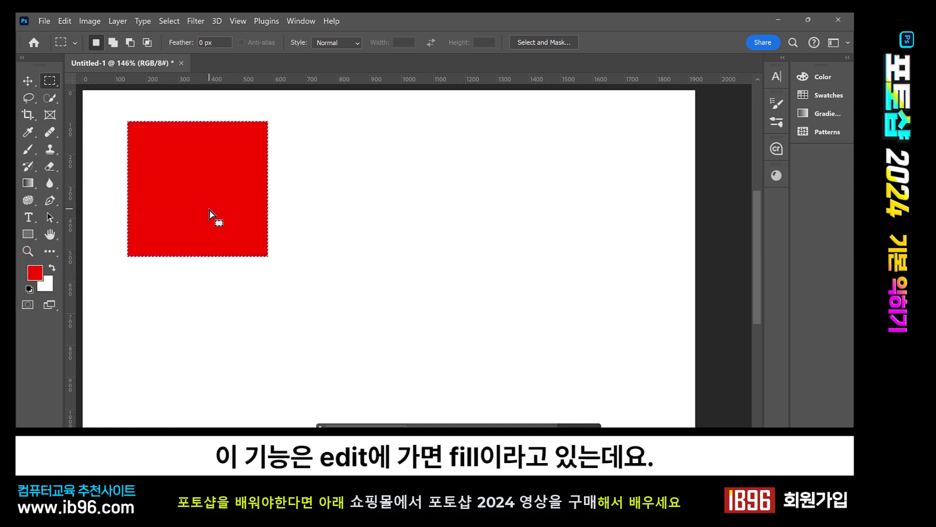
Open the Fill dialog for the selected square, set its contents to Foreground Color, and cancel it.
click(64, 21)
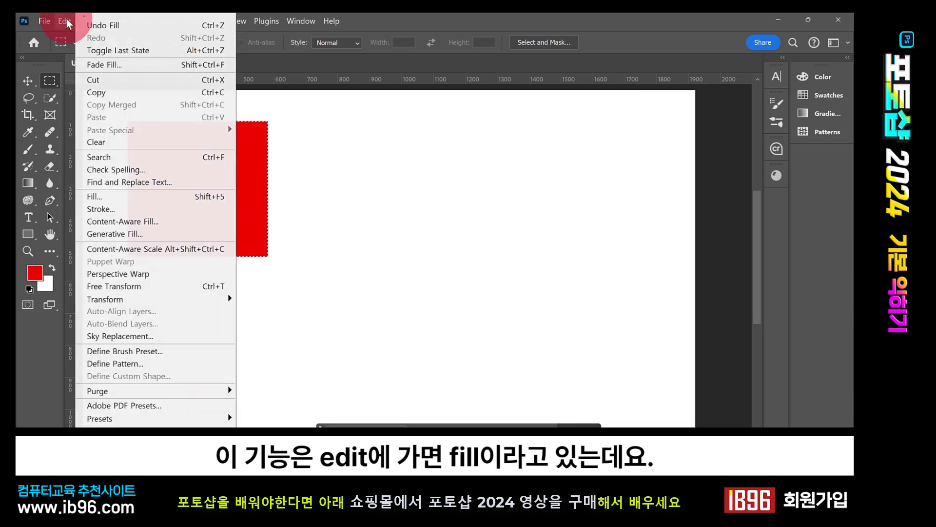
click(109, 199)
click(279, 95)
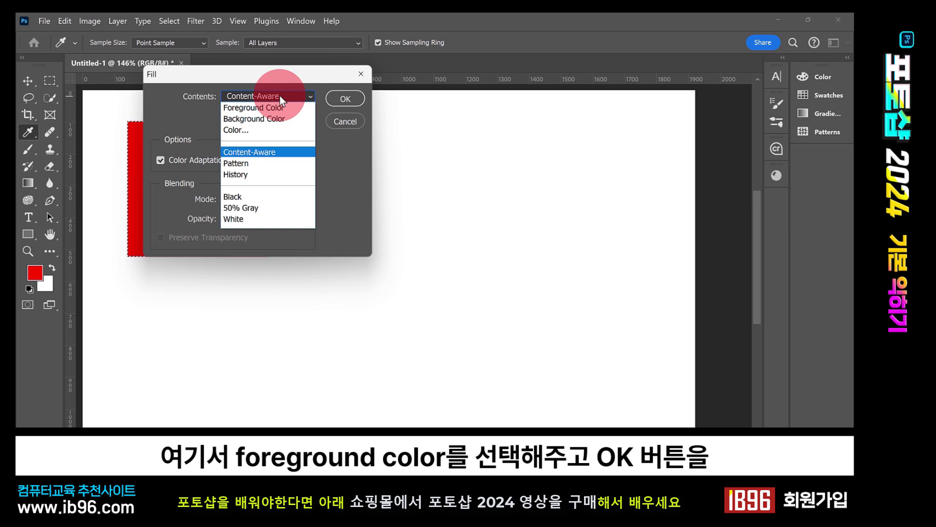
click(255, 105)
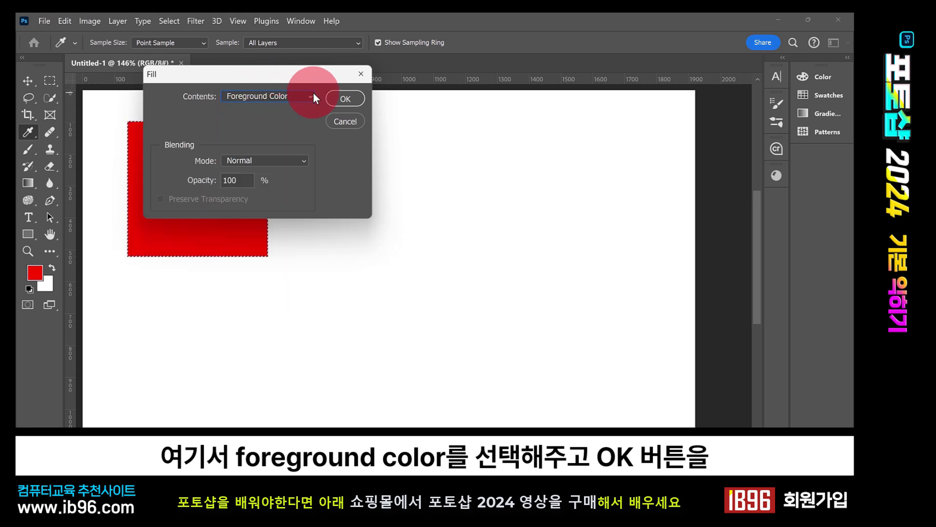
click(340, 121)
key(m)
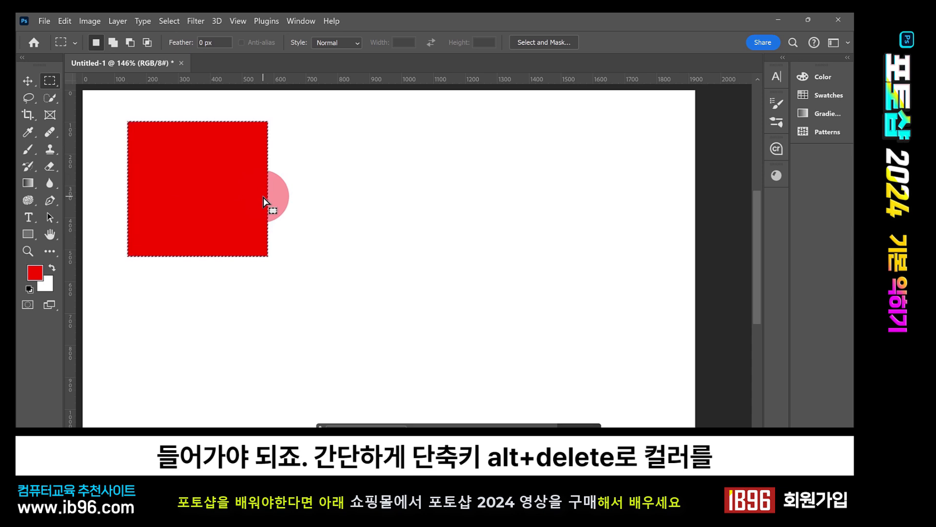
Deselect the red square and try to move it across the canvas with the Move tool, declining conversion to a normal layer.
click(297, 184)
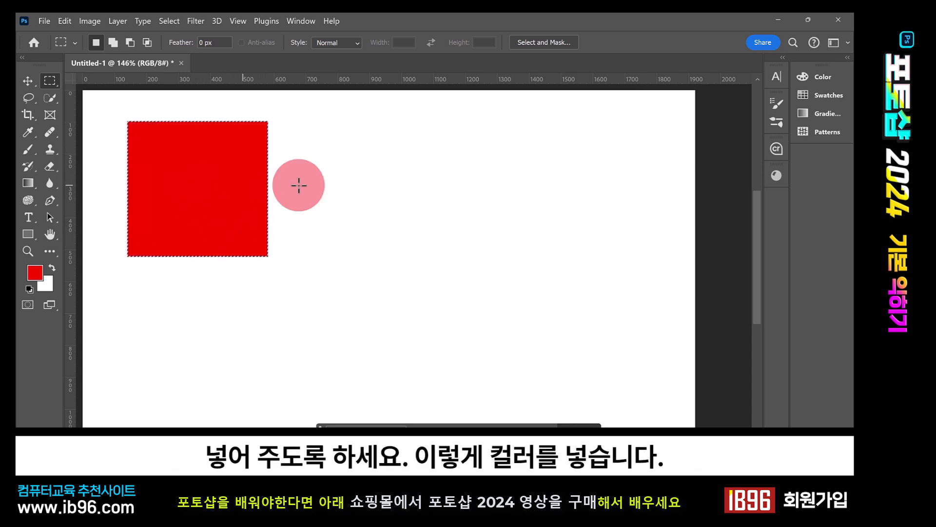
key(v)
drag(327, 184, 232, 308)
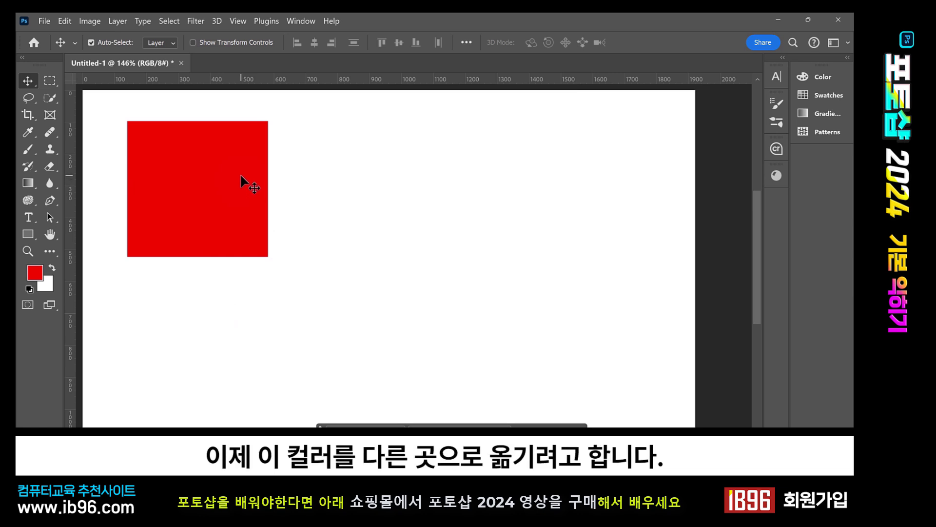
drag(432, 187, 326, 219)
drag(198, 157, 238, 158)
drag(370, 177, 370, 177)
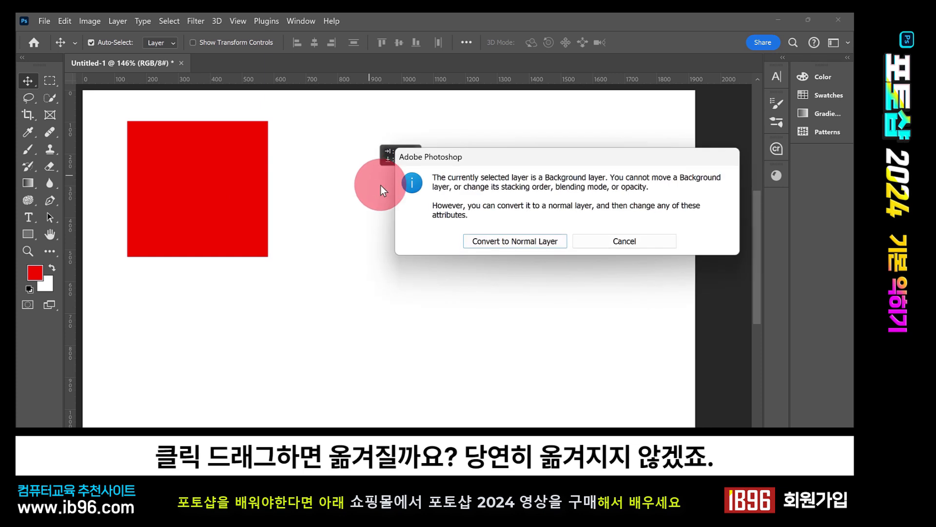
click(611, 239)
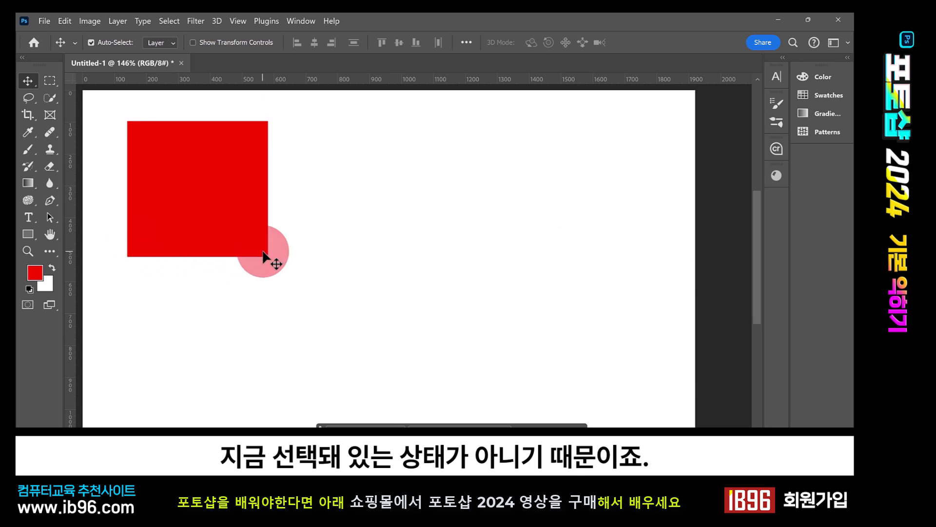
Undo the deselection to restore the marquee around the red square, and deselect it again.
key(m)
key(ctrl+z)
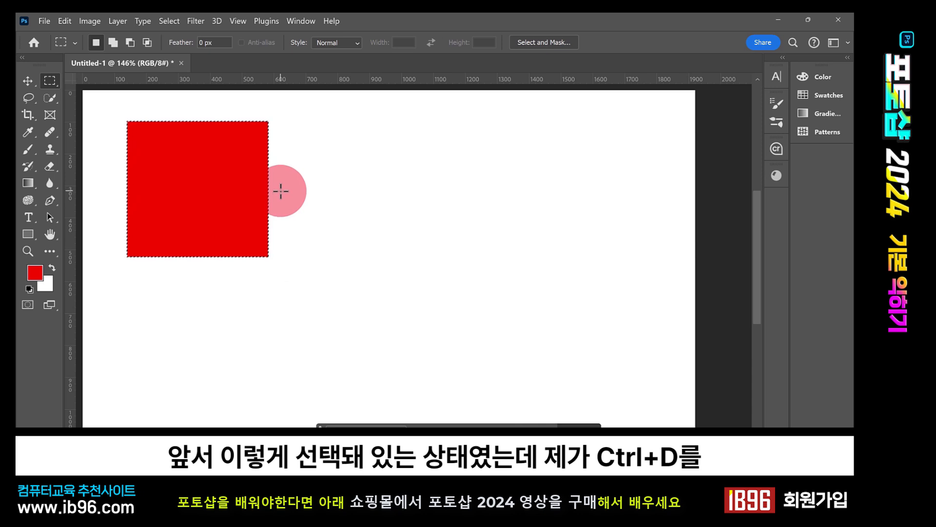
key(ctrl+d)
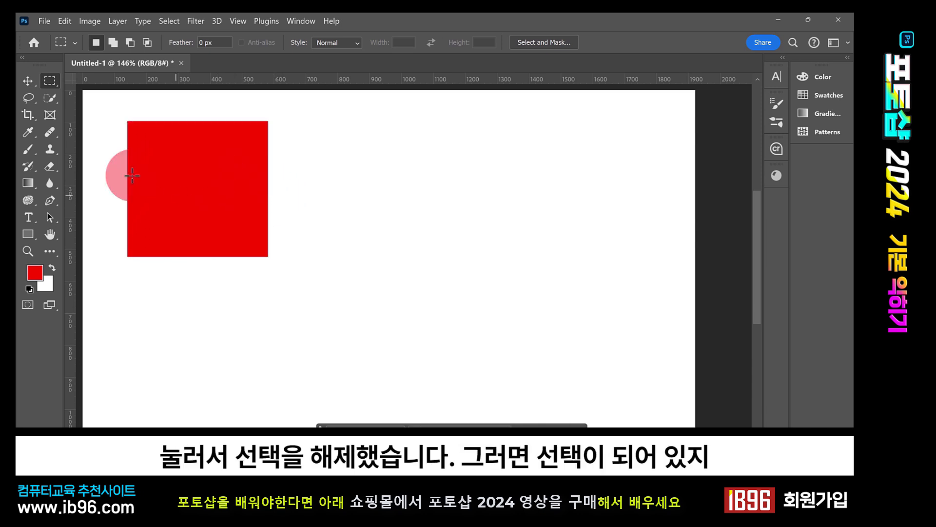
Try to move the unselected red square with the Move tool, declining conversion to a normal layer.
click(27, 84)
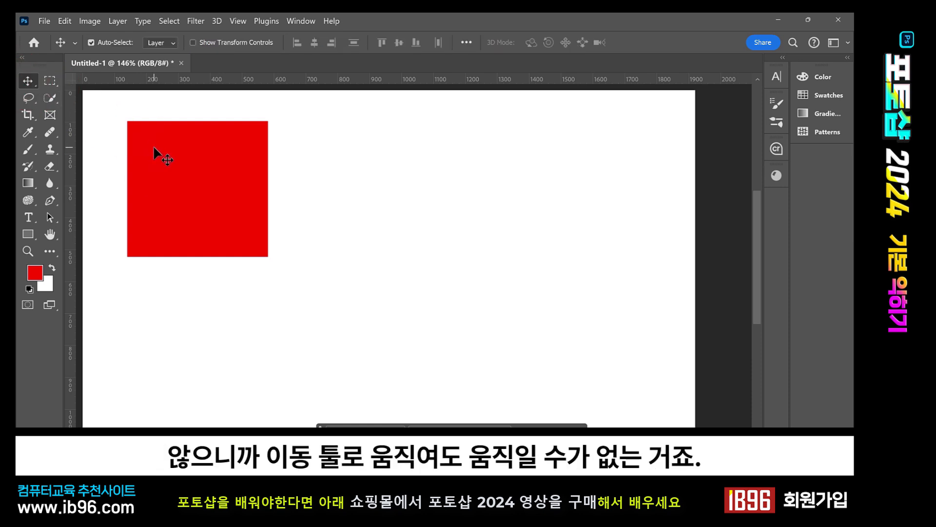
click(396, 197)
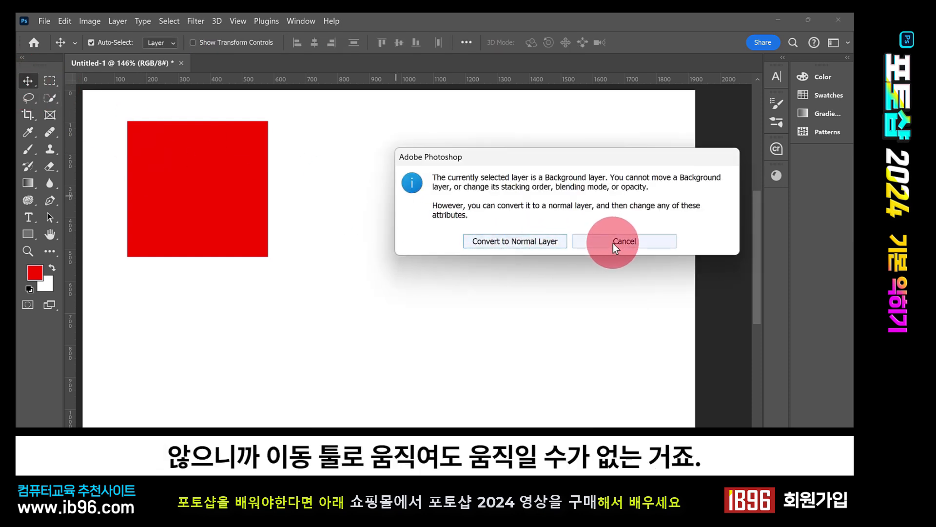
click(613, 242)
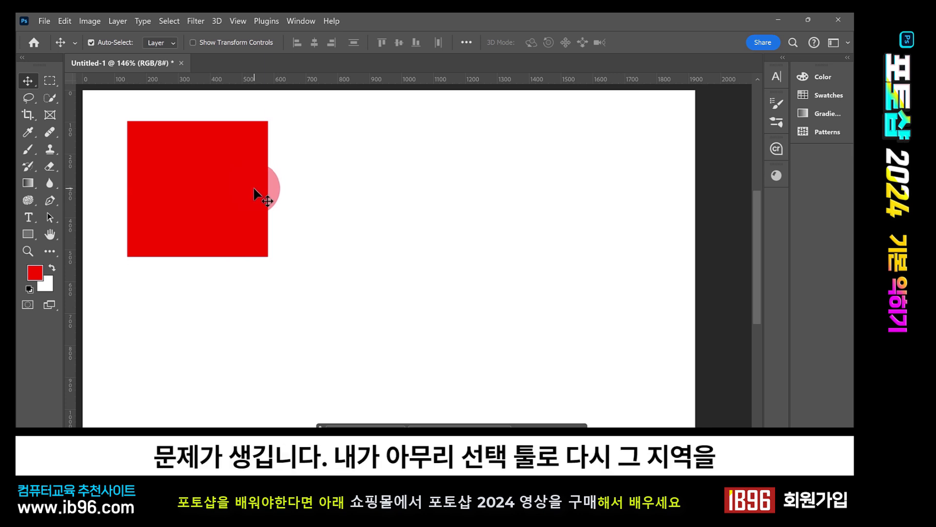
Reselect the red square with the Rectangular Marquee tool and move it toward the middle of the canvas.
click(49, 80)
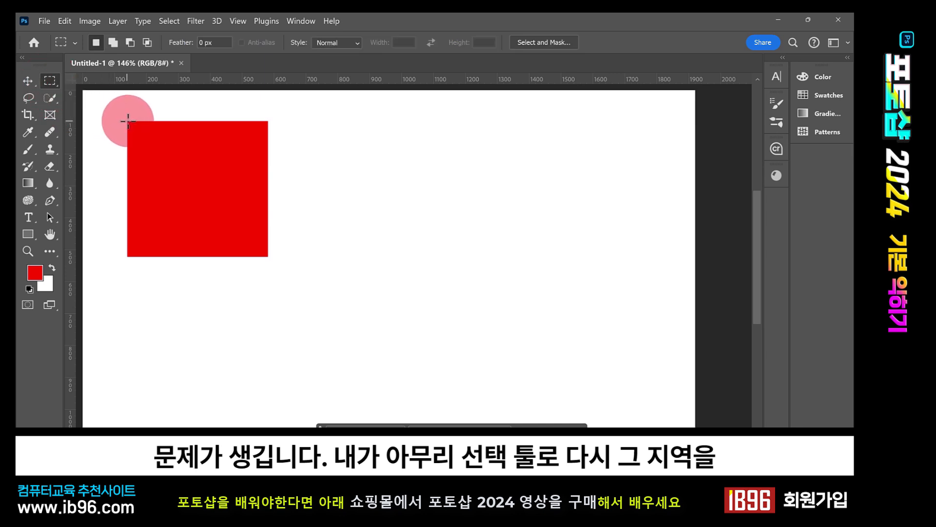
drag(128, 121, 268, 255)
click(27, 81)
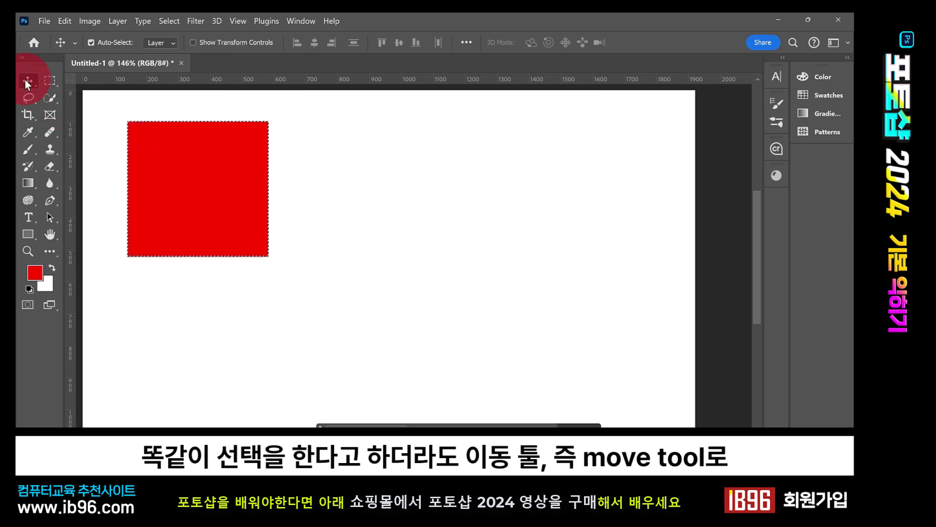
drag(190, 203, 434, 281)
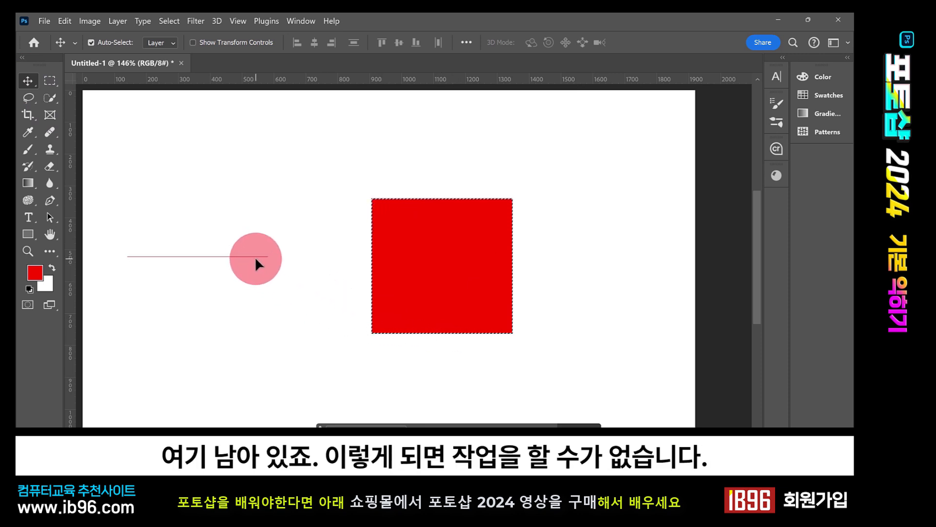
Undo the red square's move and remove the marquee around it.
key(ctrl+z)
click(49, 81)
click(176, 112)
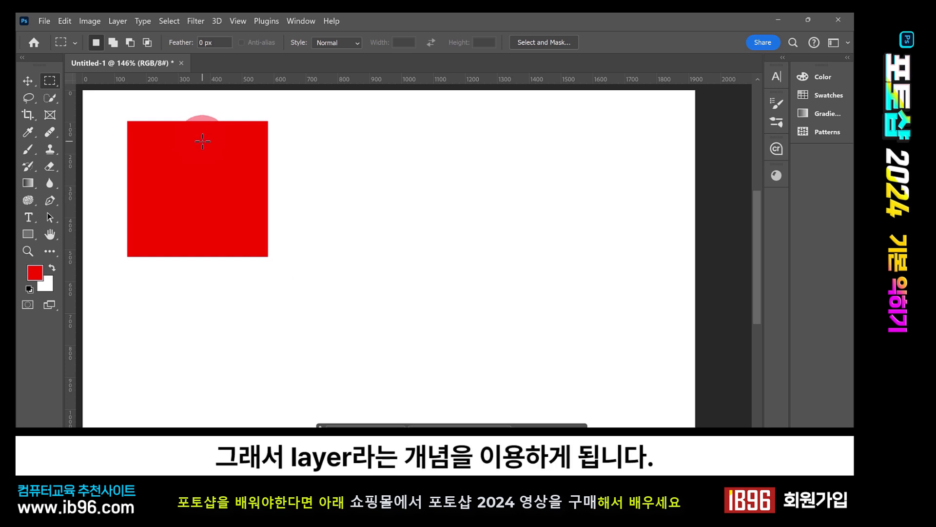
Display the Layers panel, make it taller, and place it just beside the red square.
click(299, 21)
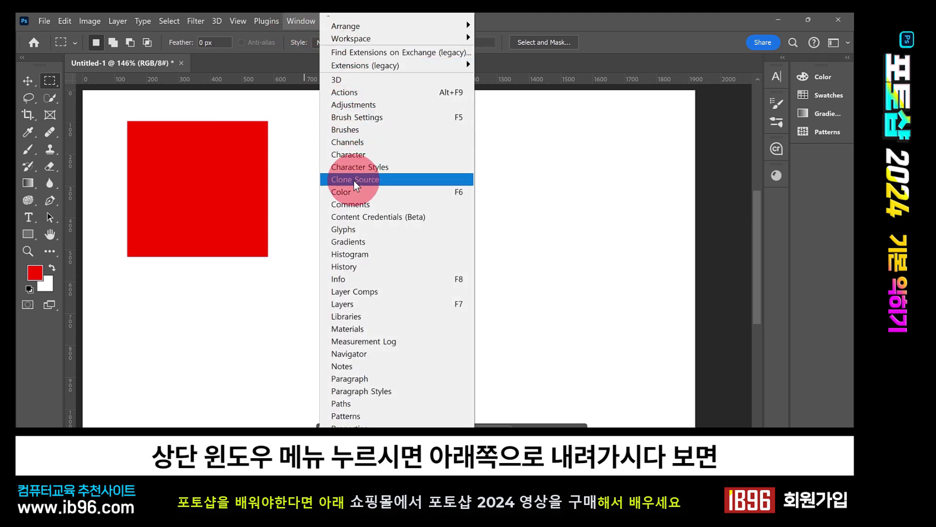
click(351, 306)
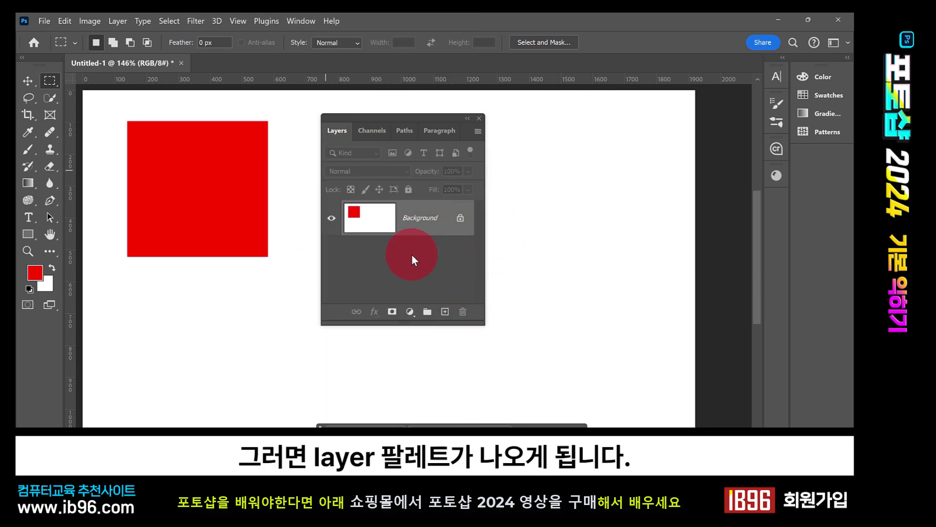
drag(381, 116, 370, 115)
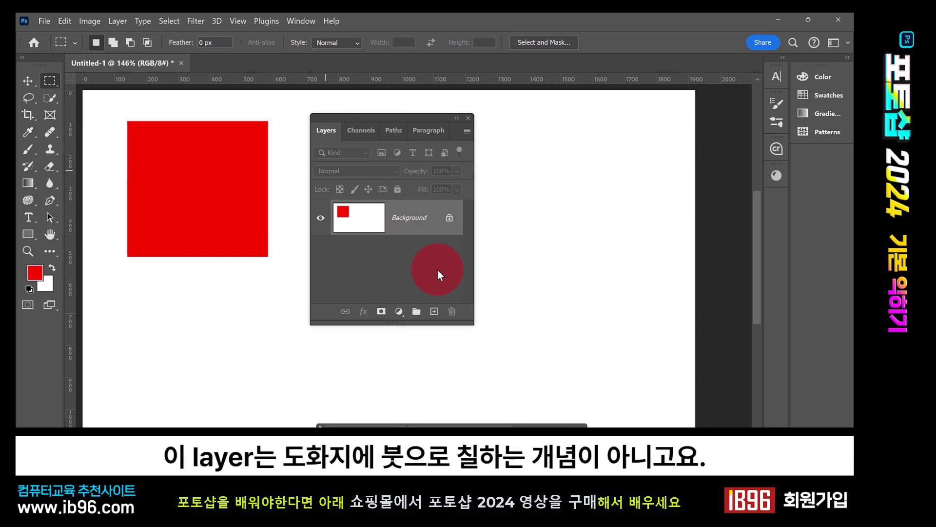
drag(472, 326, 470, 367)
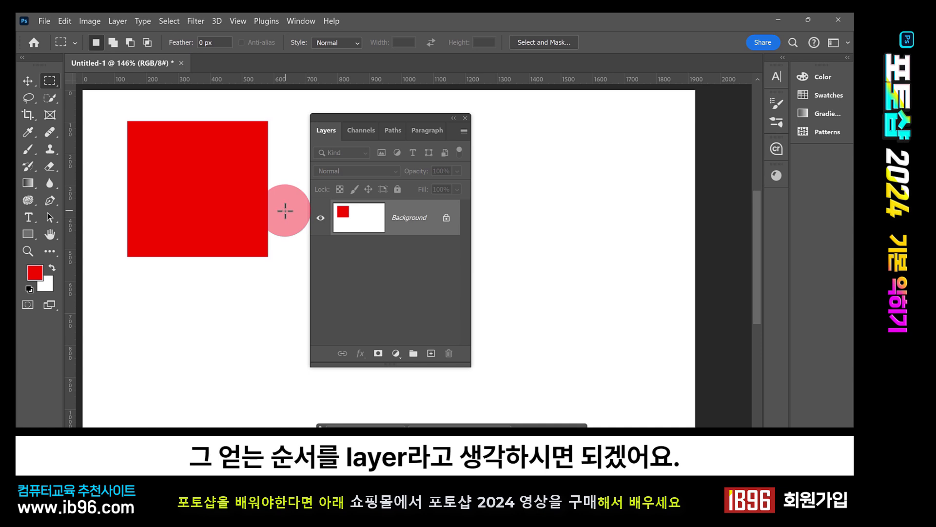
drag(416, 117, 396, 104)
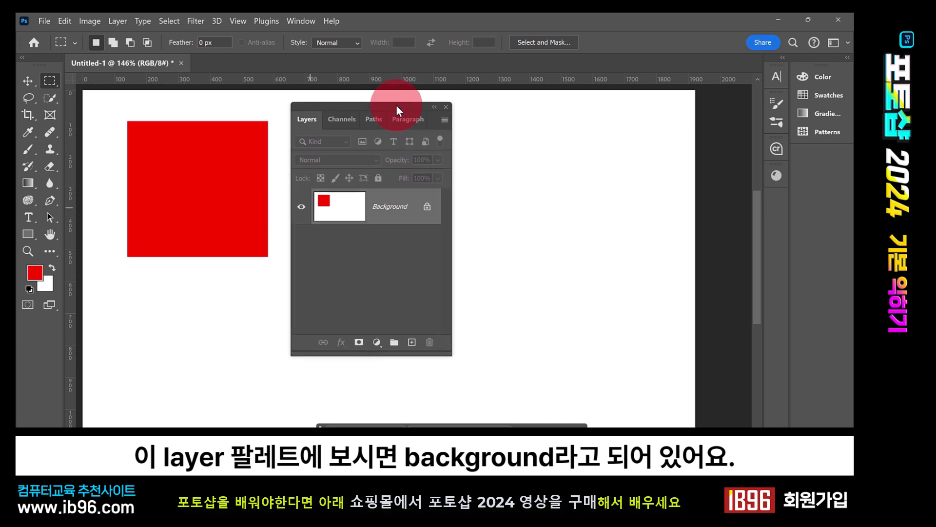
Create a new blank layer above the Background layer.
mouse_move(394, 221)
mouse_down()
mouse_move(372, 219)
mouse_move(405, 217)
mouse_move(373, 214)
mouse_move(414, 201)
mouse_move(416, 211)
mouse_move(372, 210)
mouse_move(401, 214)
mouse_up()
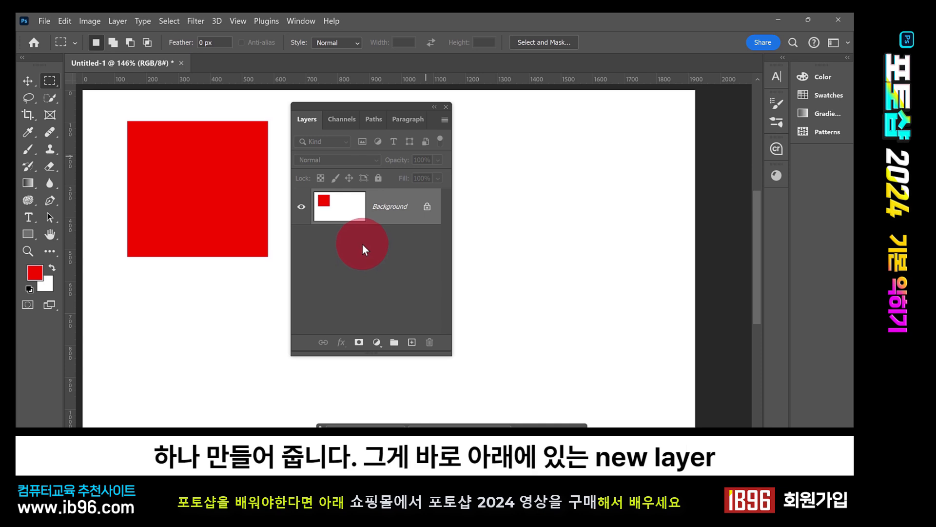
click(412, 343)
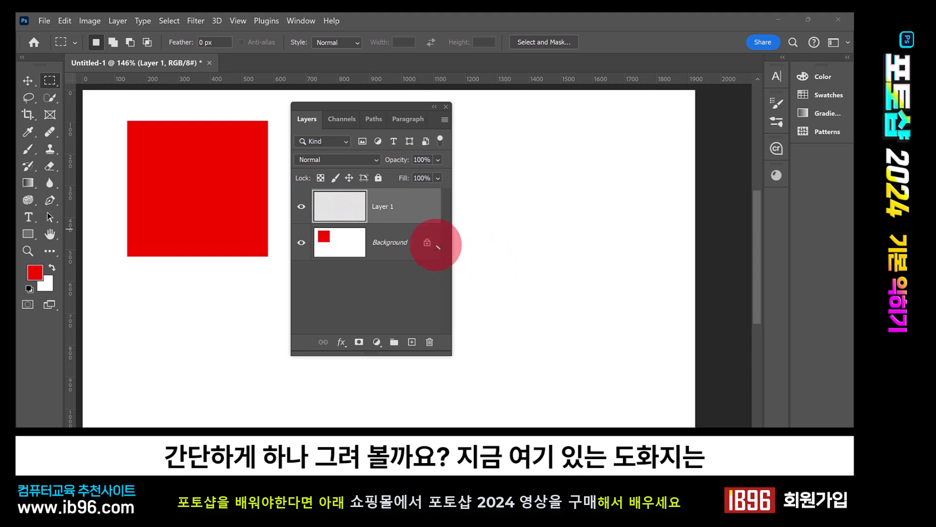
mouse_move(501, 257)
mouse_down()
mouse_move(621, 251)
mouse_move(564, 295)
mouse_up()
mouse_move(507, 258)
mouse_down()
mouse_move(463, 285)
mouse_move(573, 291)
mouse_up()
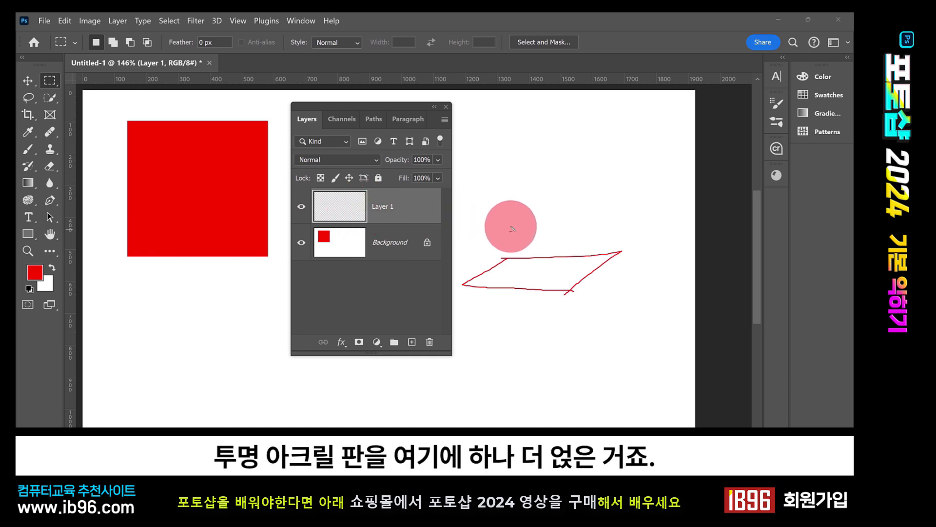
mouse_move(511, 225)
mouse_down()
mouse_move(627, 215)
mouse_move(561, 256)
mouse_up()
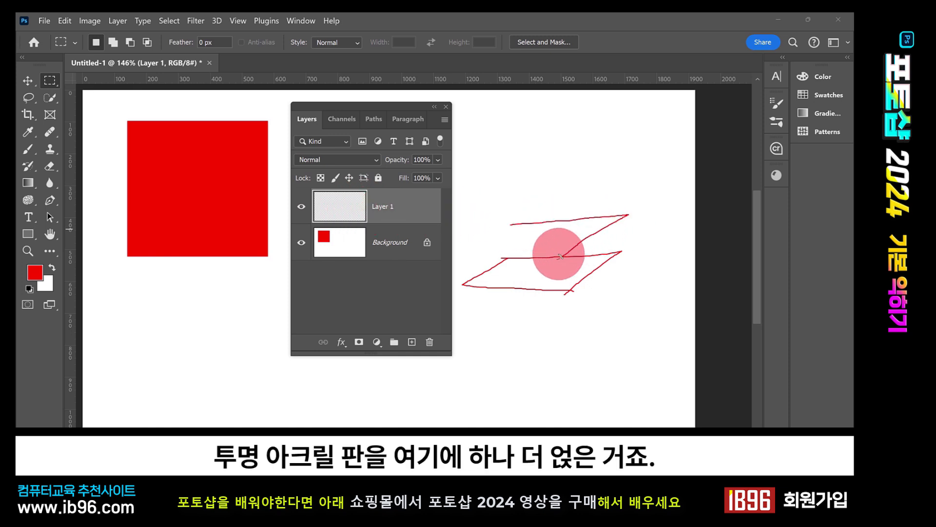
mouse_move(511, 225)
mouse_down()
mouse_move(476, 265)
mouse_move(568, 252)
mouse_up()
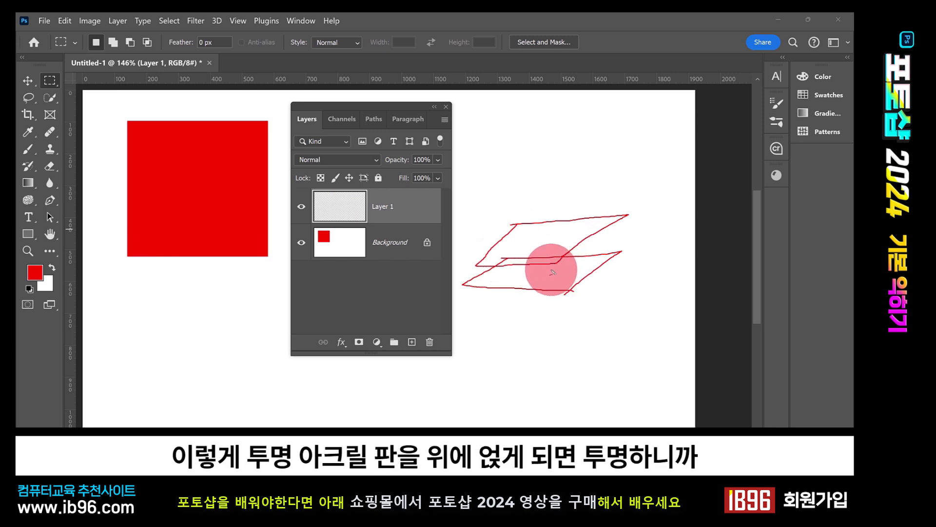
mouse_move(534, 197)
mouse_down()
mouse_move(536, 251)
mouse_move(545, 244)
mouse_up()
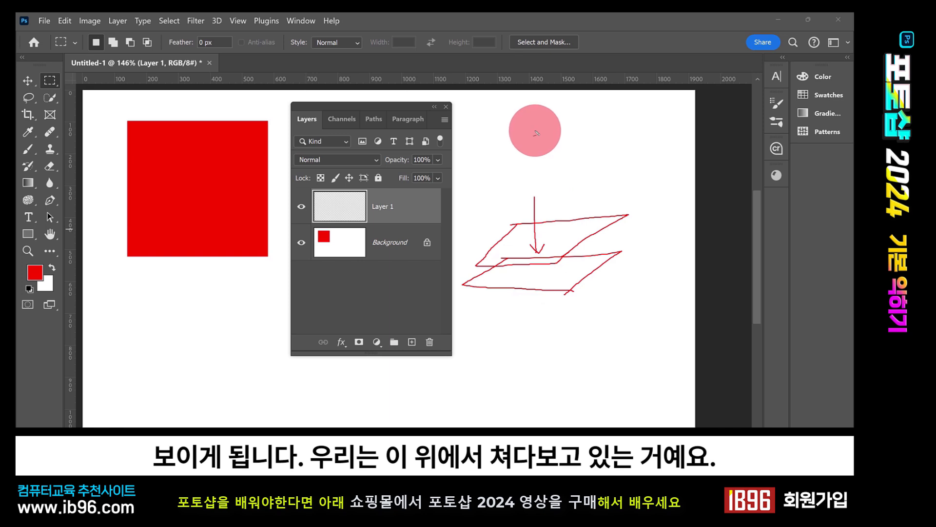
mouse_move(536, 132)
mouse_down()
mouse_move(537, 156)
mouse_move(530, 150)
mouse_move(538, 157)
mouse_move(548, 141)
mouse_up()
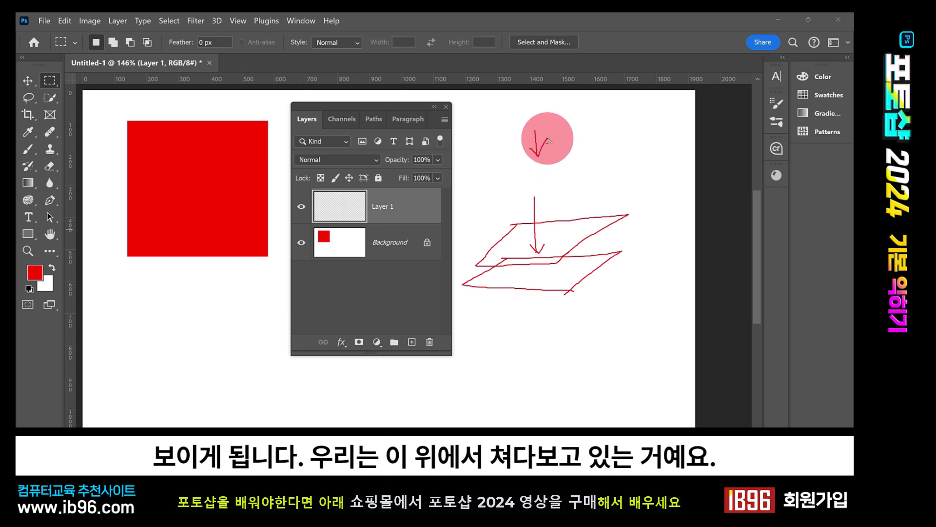
drag(431, 209, 393, 282)
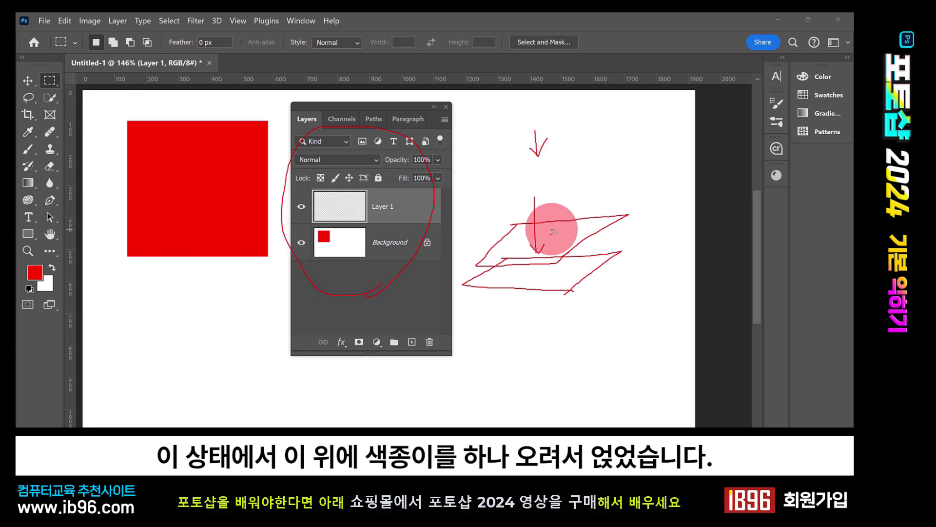
mouse_move(557, 247)
mouse_down()
mouse_move(553, 226)
mouse_move(534, 244)
mouse_move(559, 244)
mouse_move(549, 232)
mouse_move(538, 242)
mouse_move(565, 229)
mouse_move(552, 229)
mouse_up()
drag(566, 261, 559, 242)
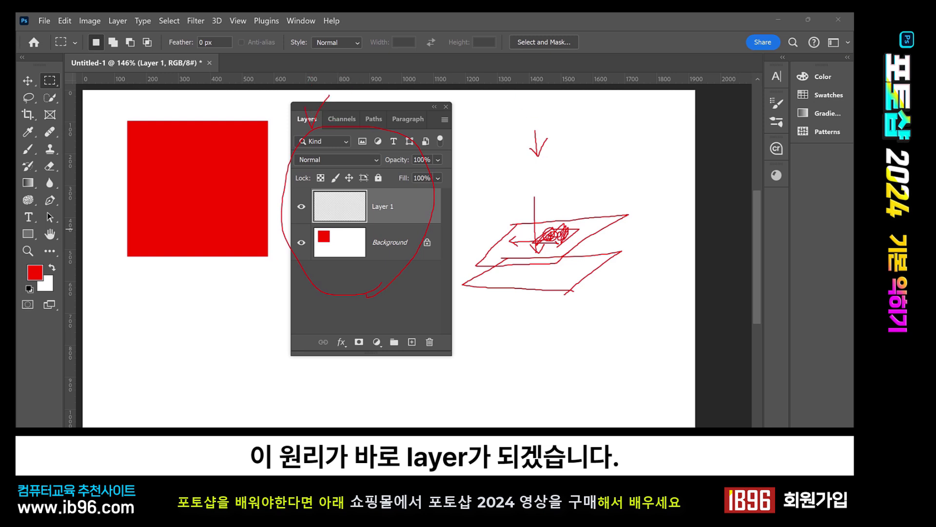
Draw a roughly circular selection below the red square with the Elliptical Marquee tool and set the foreground color to blue.
drag(47, 80, 78, 92)
drag(152, 283, 263, 388)
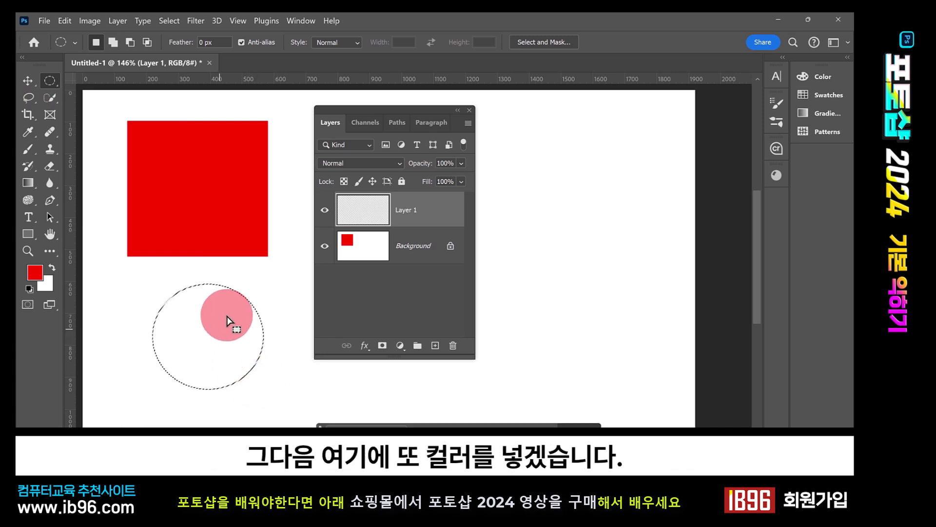
click(35, 276)
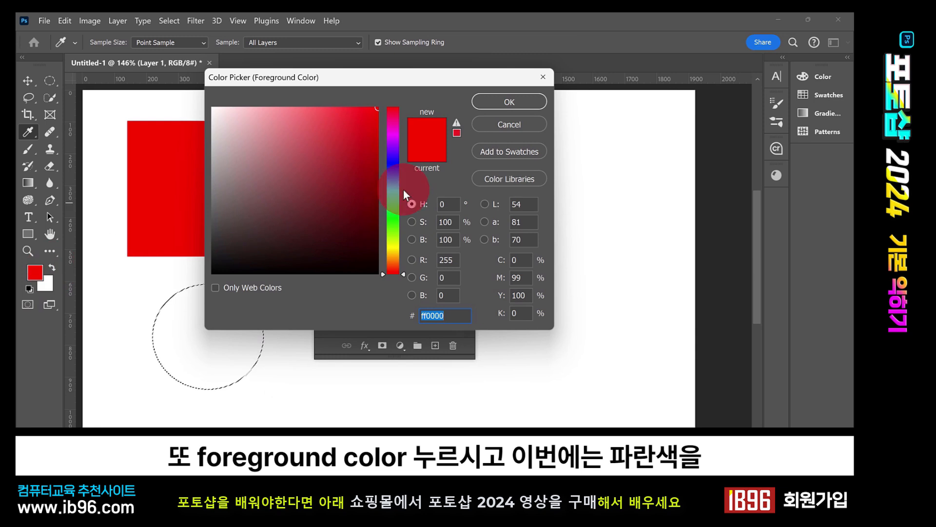
click(394, 171)
click(344, 115)
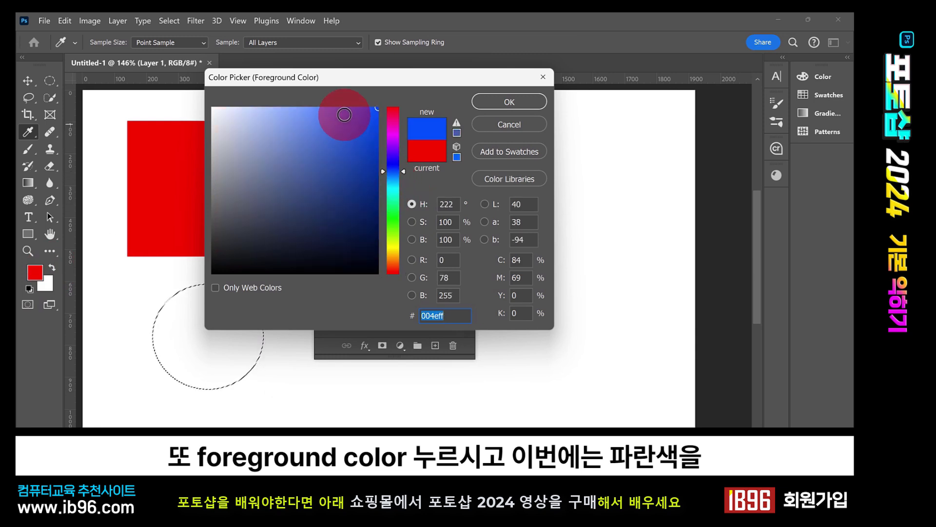
click(494, 101)
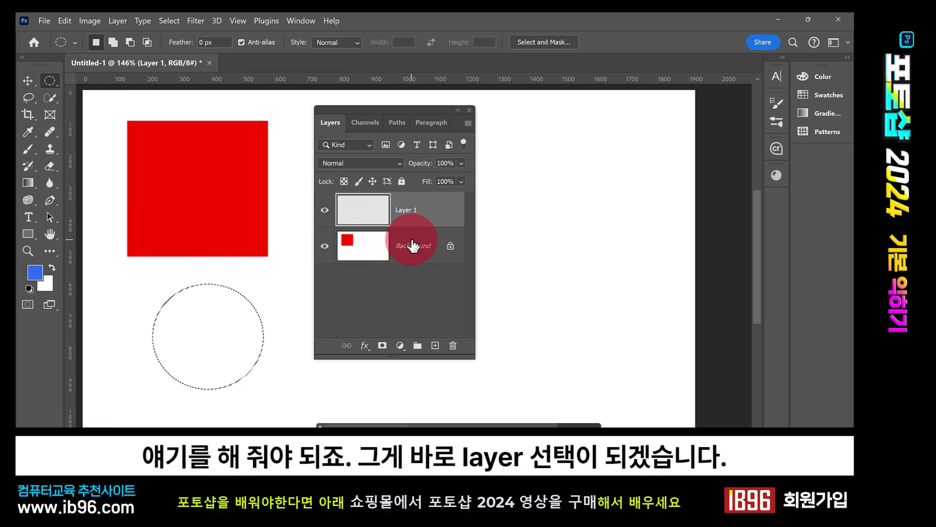
Make Layer 1 the active layer, fill the circular selection with the blue foreground color, and deselect it.
click(408, 261)
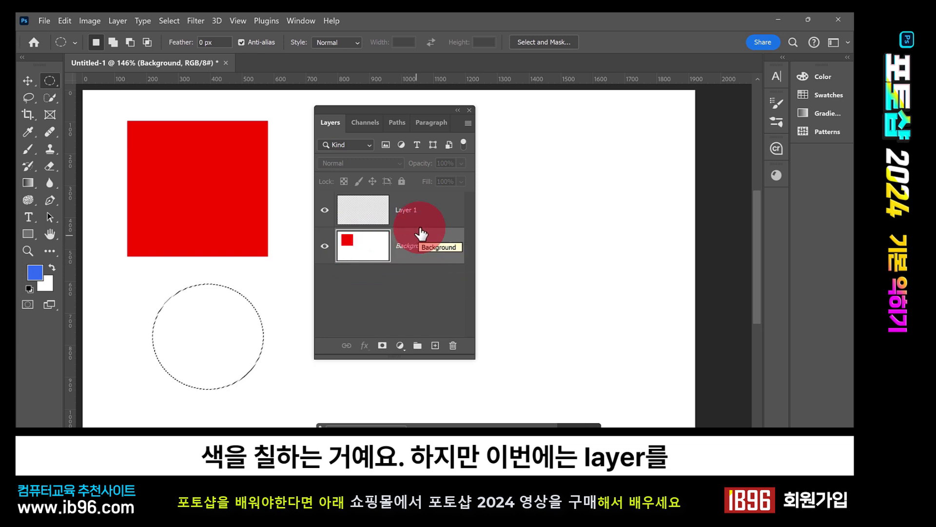
click(424, 213)
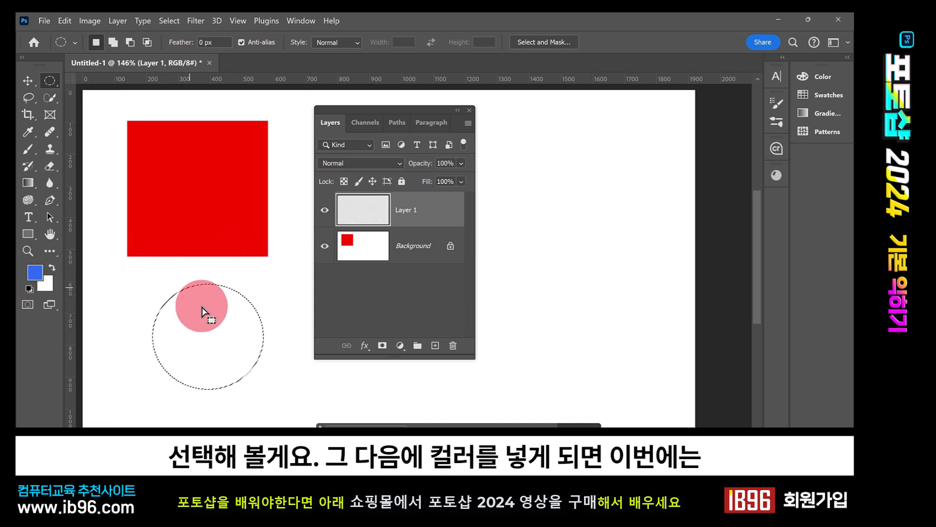
click(381, 202)
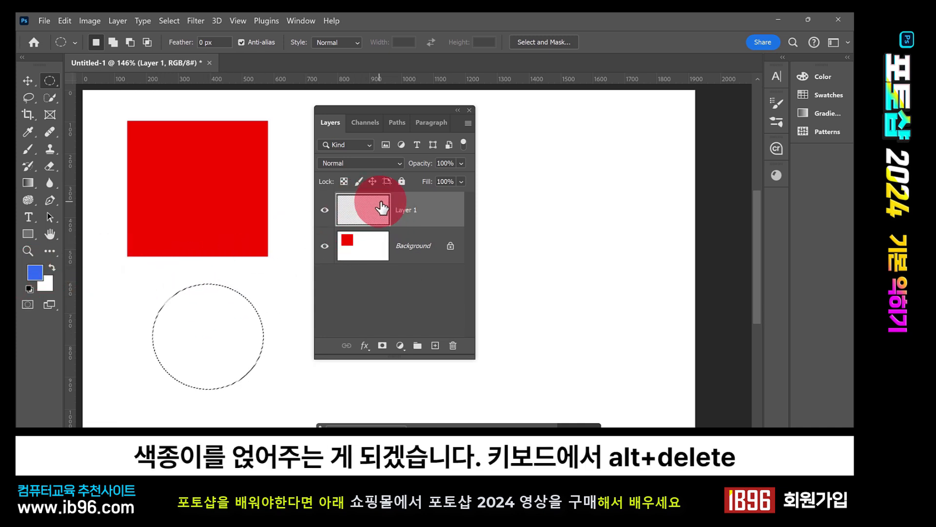
click(375, 213)
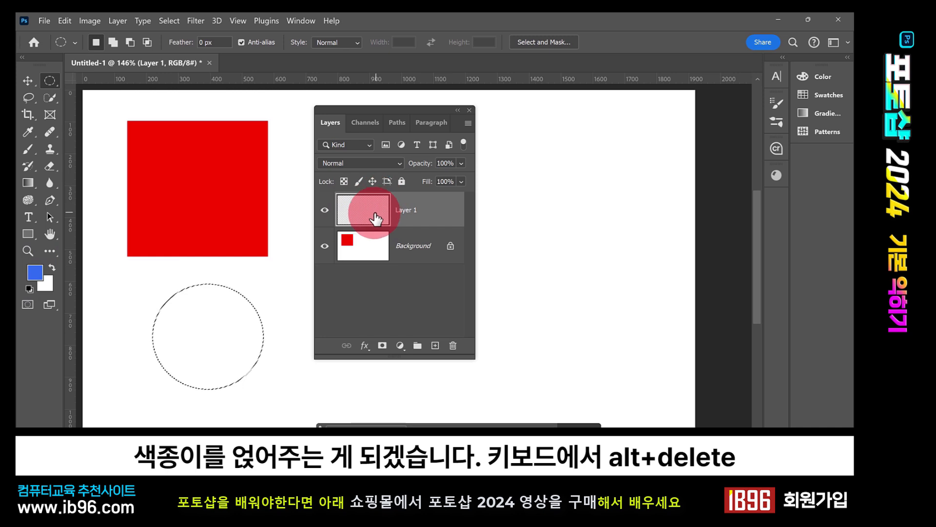
click(229, 311)
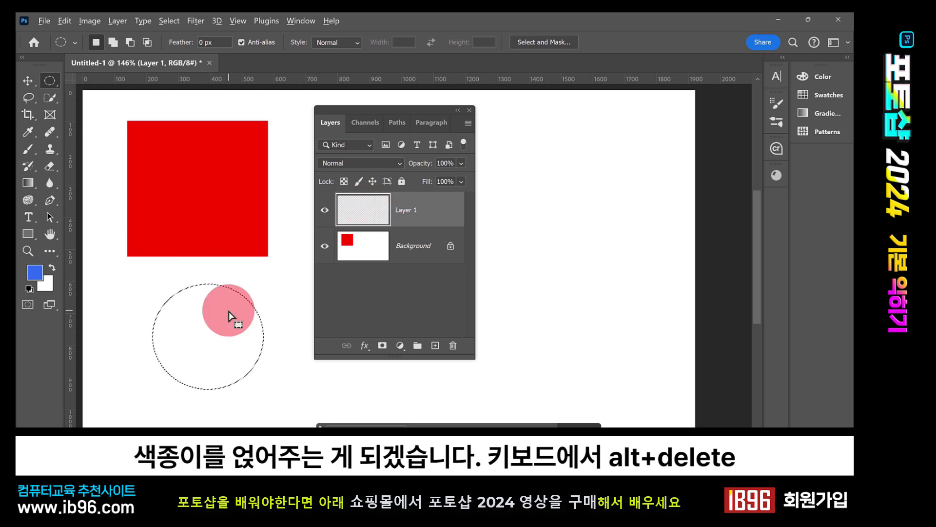
key(alt+Delete)
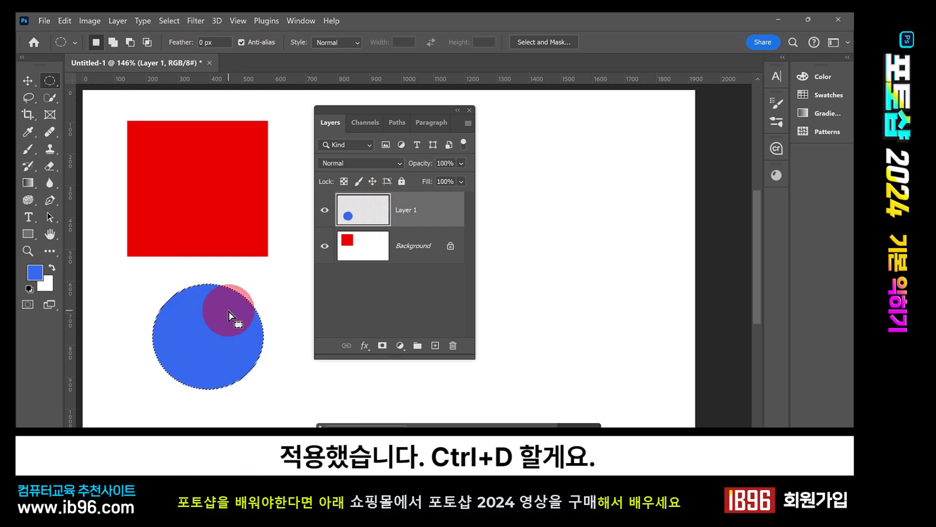
key(ctrl+d)
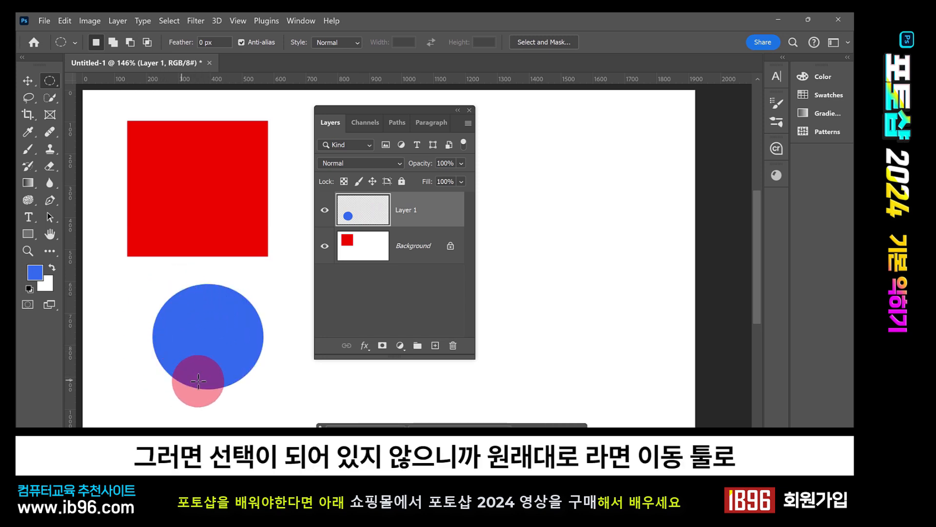
Move the blue circle with the Move tool so it overlaps the lower-right corner of the red square.
click(29, 81)
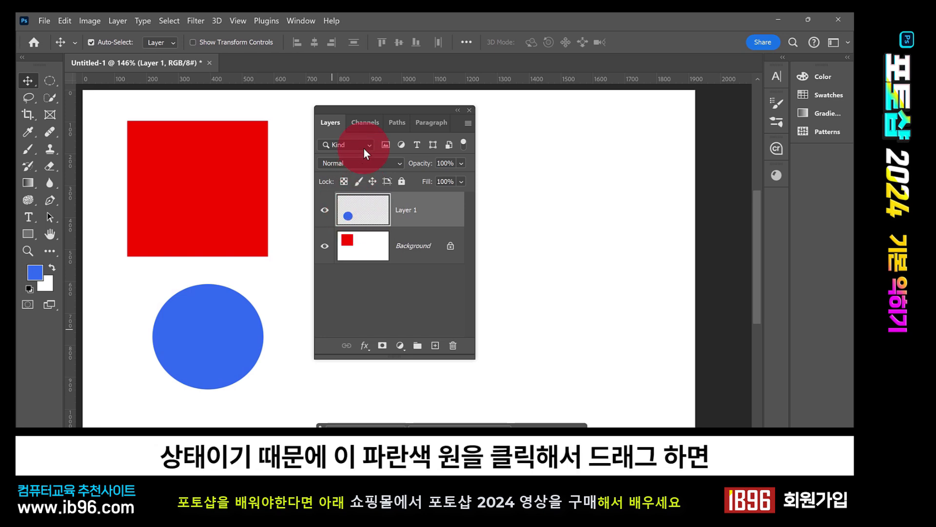
drag(376, 107, 401, 109)
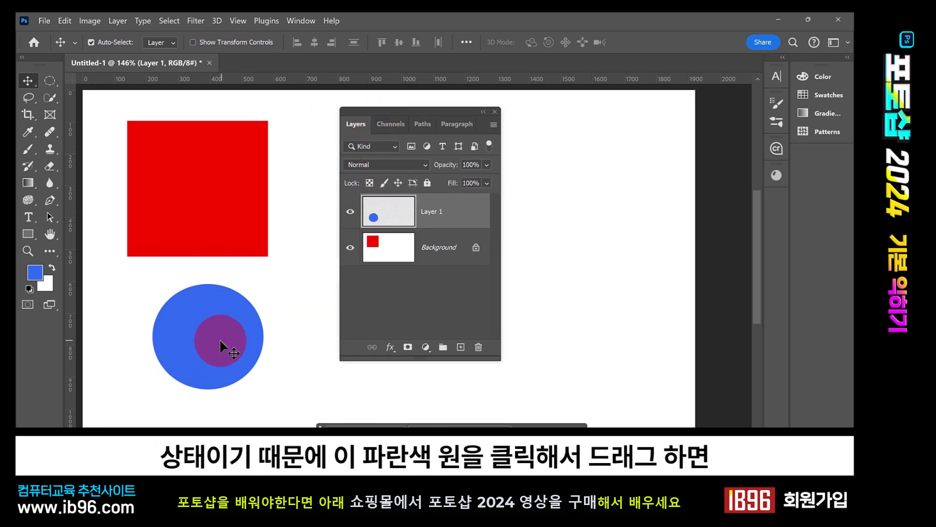
drag(216, 351, 273, 256)
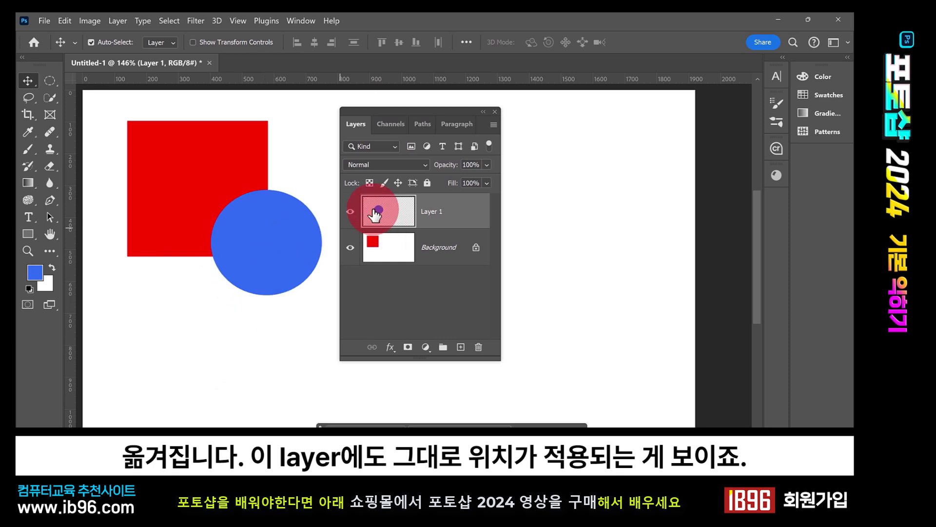
Move the blue circle below the red square, try to move the square on the Background layer, and reactivate Layer 1.
drag(286, 255, 196, 357)
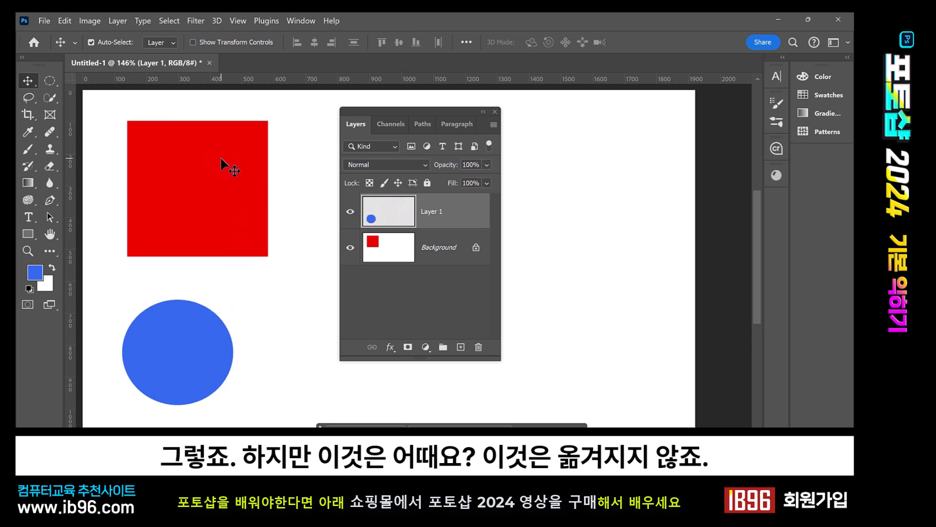
click(396, 258)
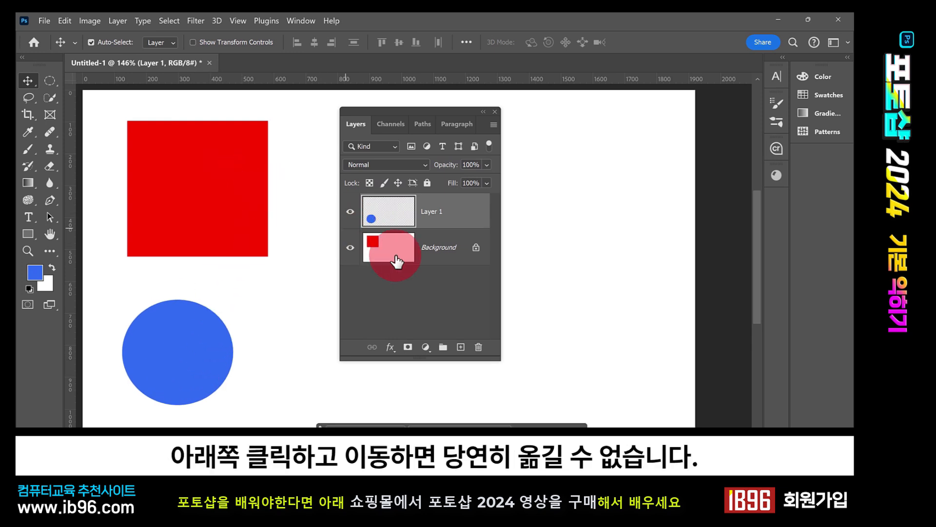
drag(204, 166, 287, 265)
click(386, 241)
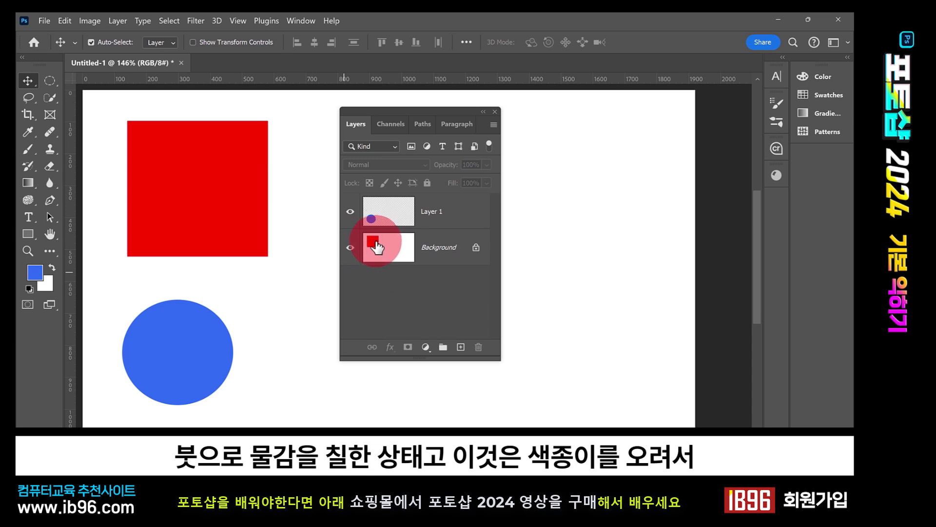
click(371, 214)
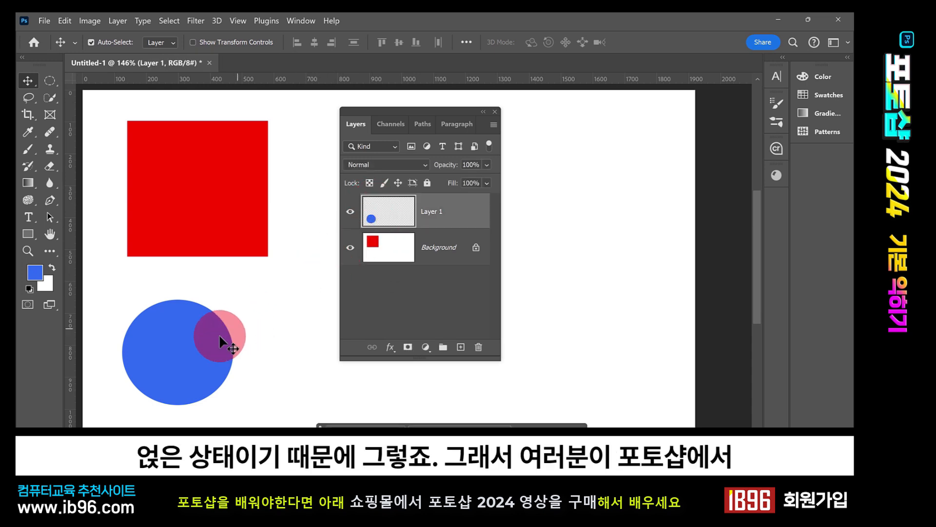
Reposition the blue circle on Layer 1 so it overlaps the lower-right corner of the red square.
drag(207, 328, 385, 280)
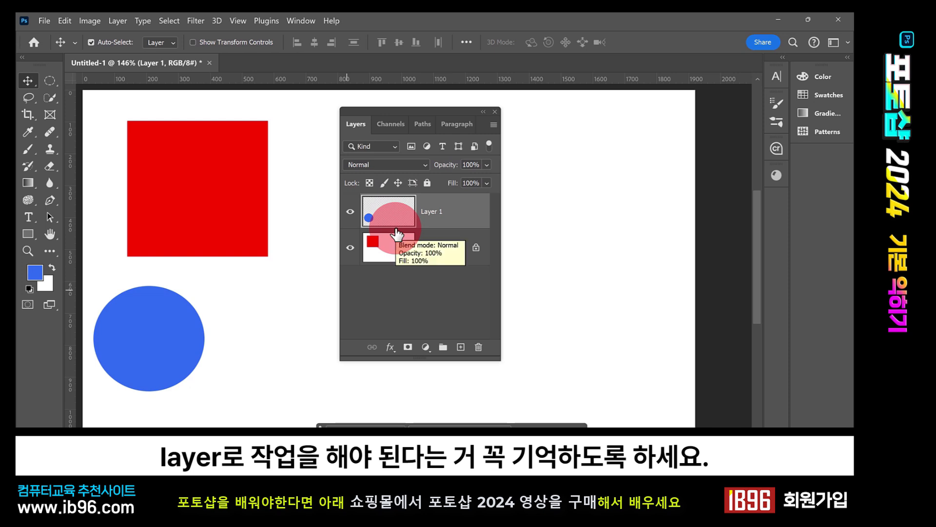
drag(191, 344, 296, 262)
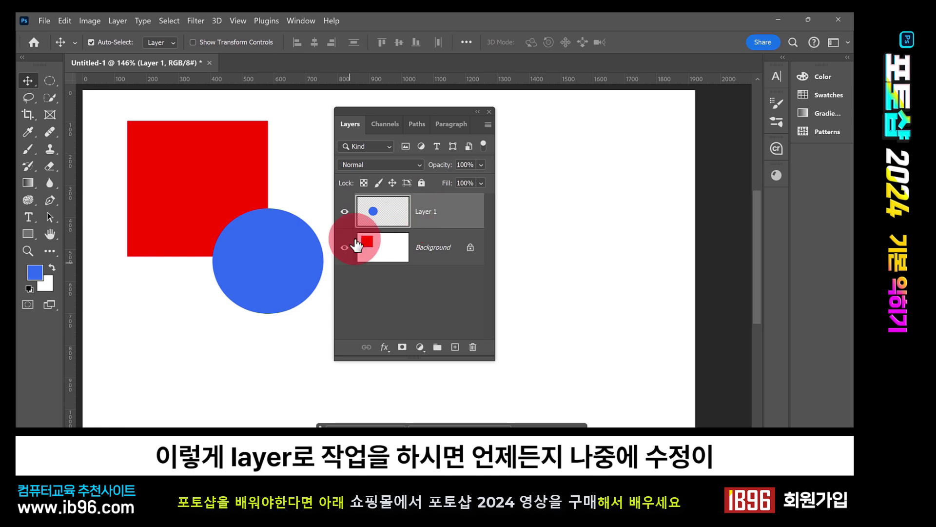
drag(291, 253, 207, 326)
key(ctrl+z)
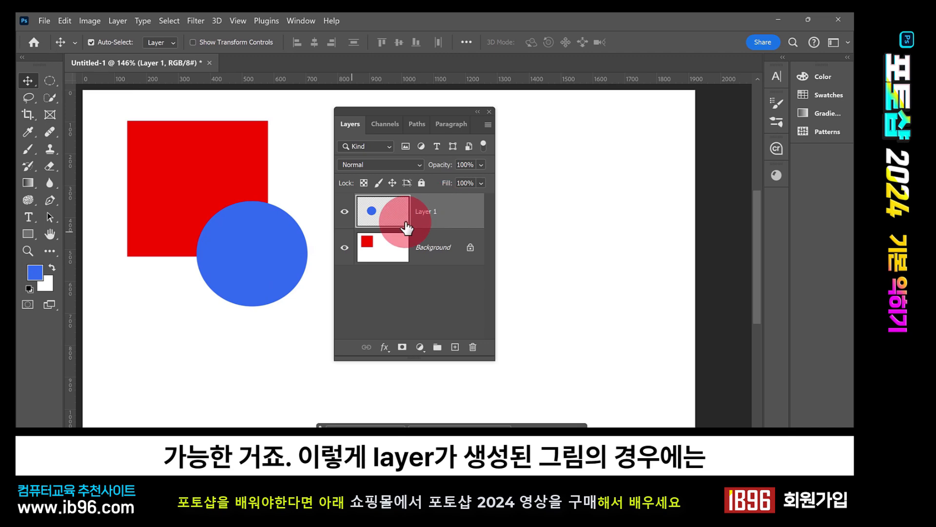
Check the default Photoshop PSD format offered when saving the layered document, and leave without saving.
click(43, 21)
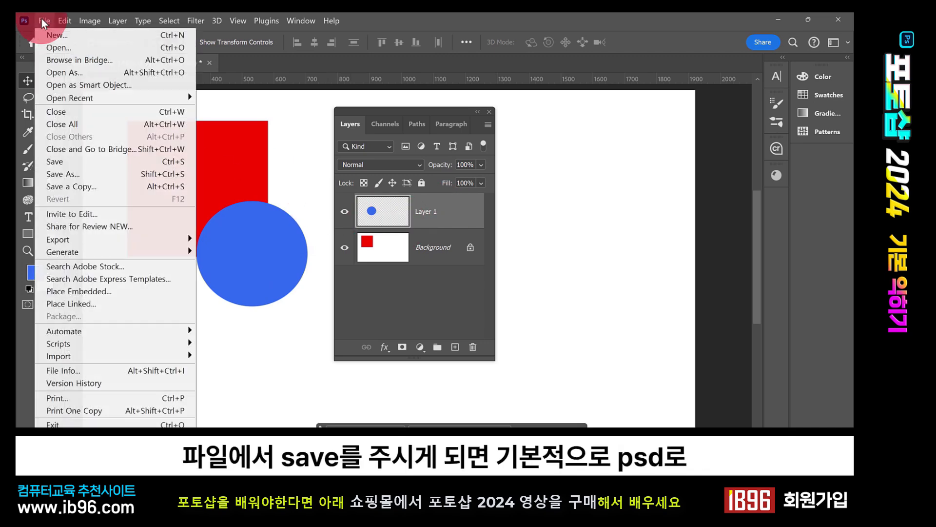
click(65, 160)
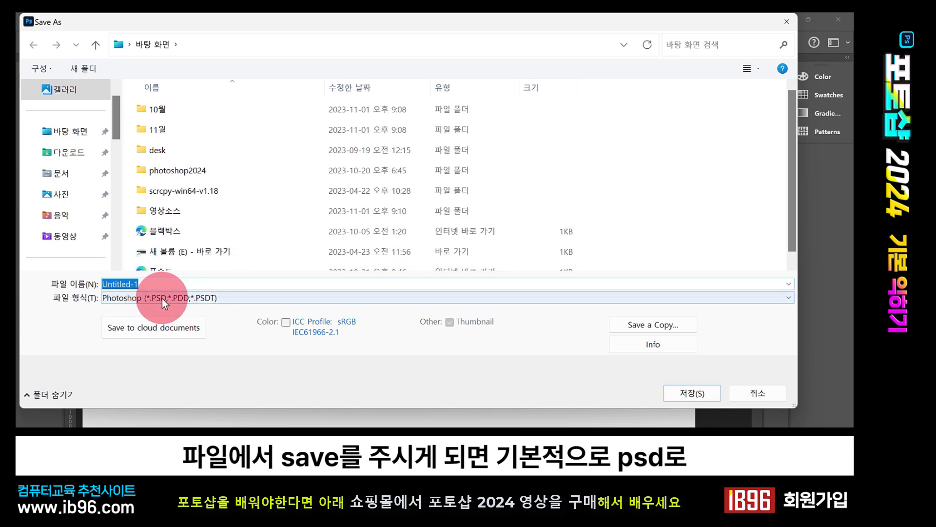
click(762, 394)
Move the blue circle on Layer 1 up so it overlaps the right edge of the red square.
click(395, 222)
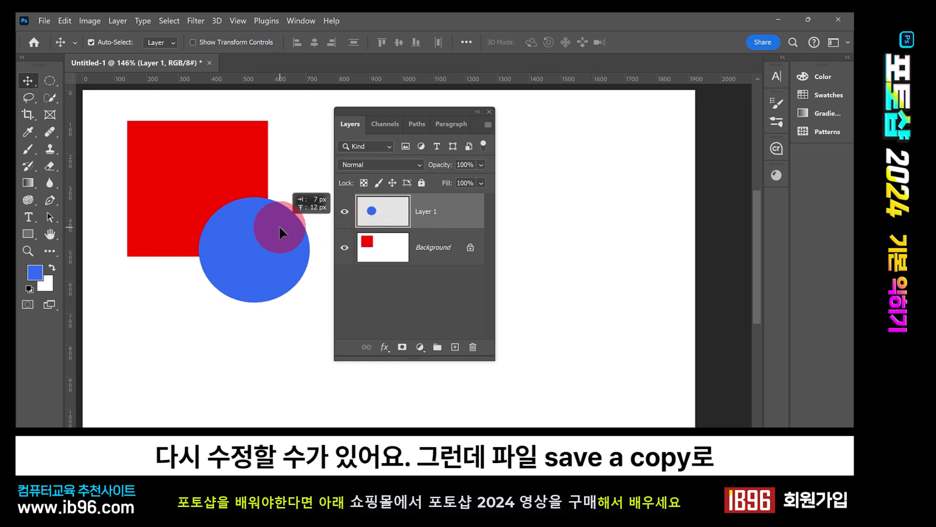
drag(279, 226, 303, 166)
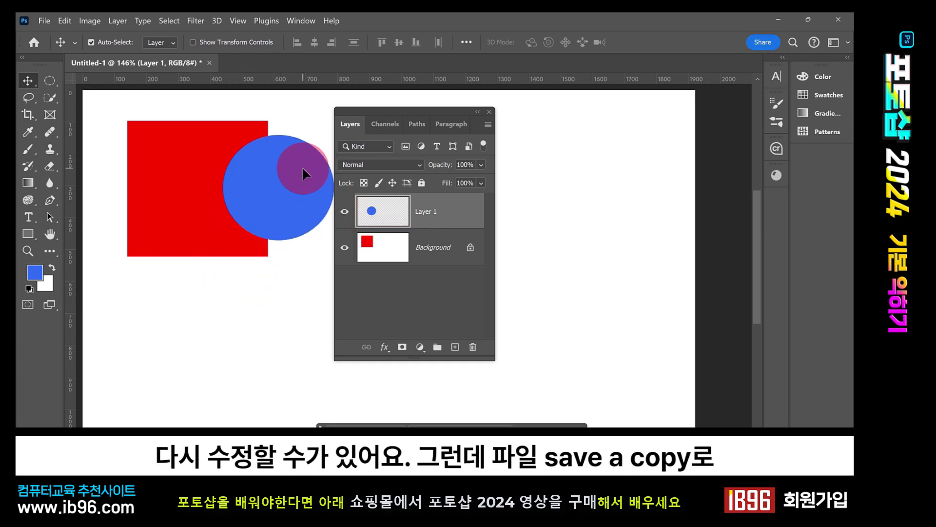
Set up saving a copy of the document in JPEG format and cancel without saving.
click(41, 20)
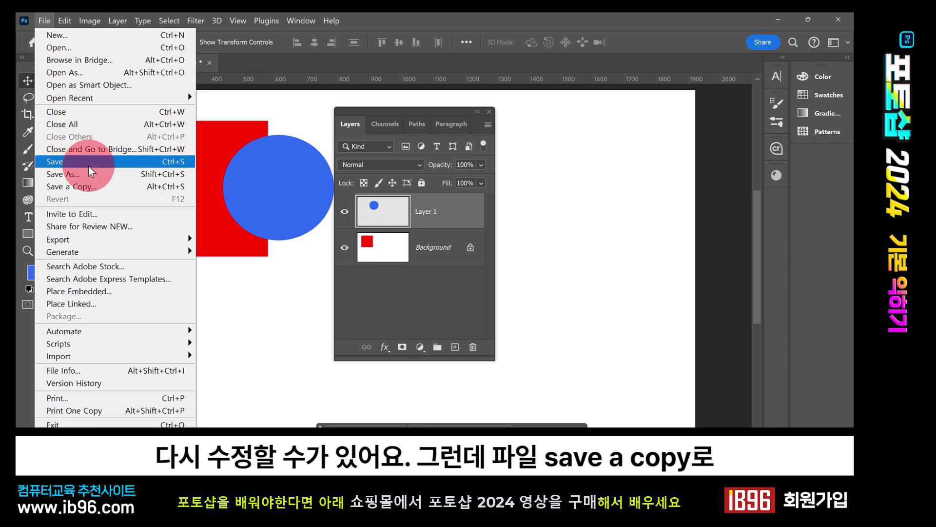
click(95, 186)
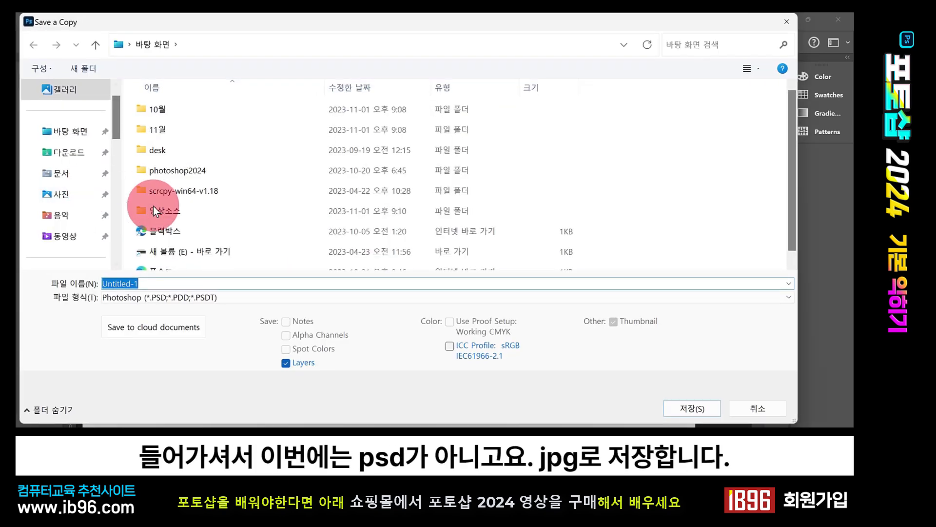
click(245, 300)
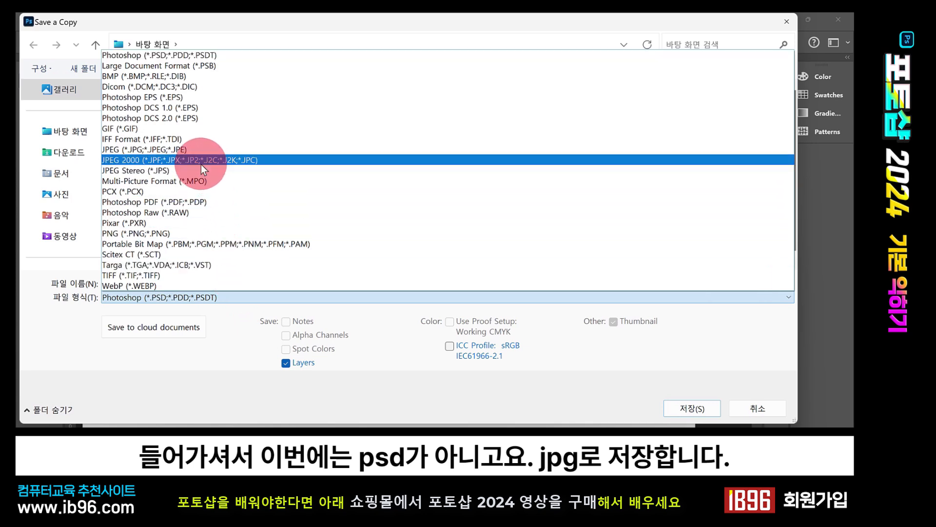
click(201, 150)
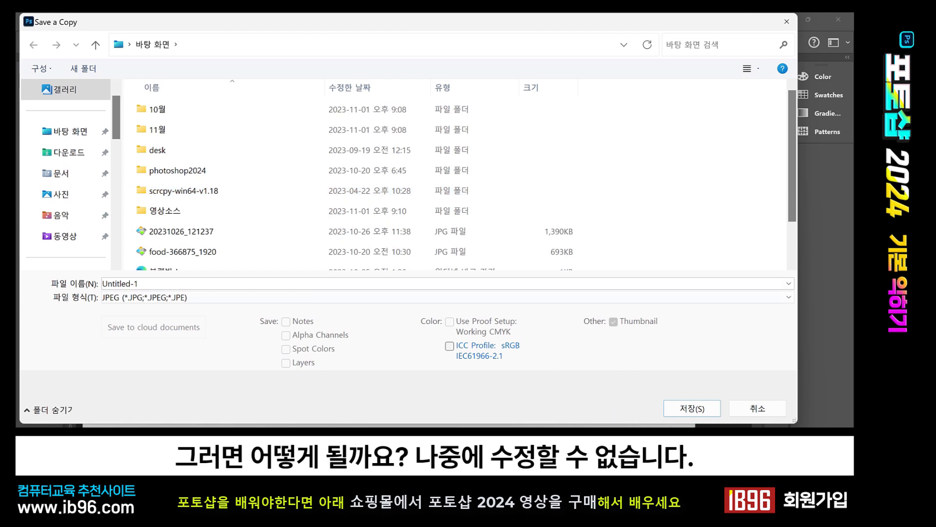
click(761, 409)
drag(317, 220, 306, 222)
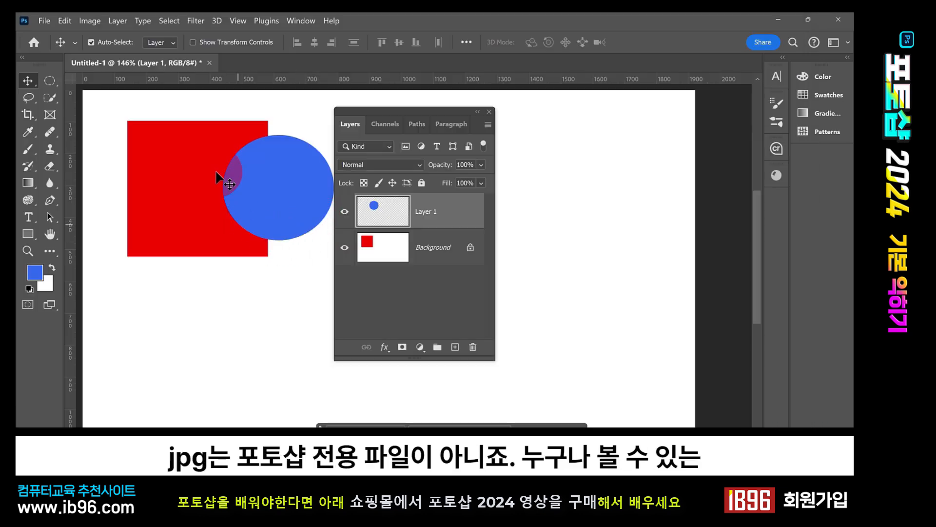
drag(216, 172, 303, 212)
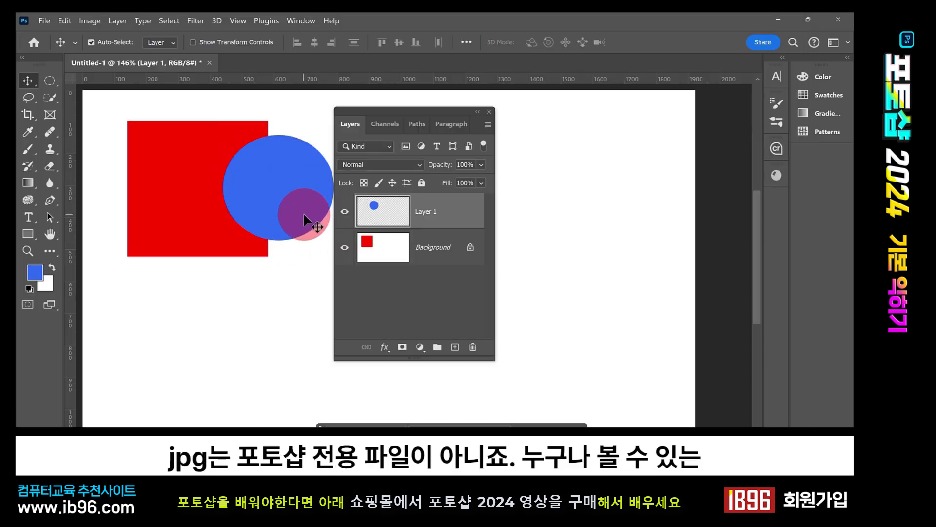
drag(246, 210, 301, 220)
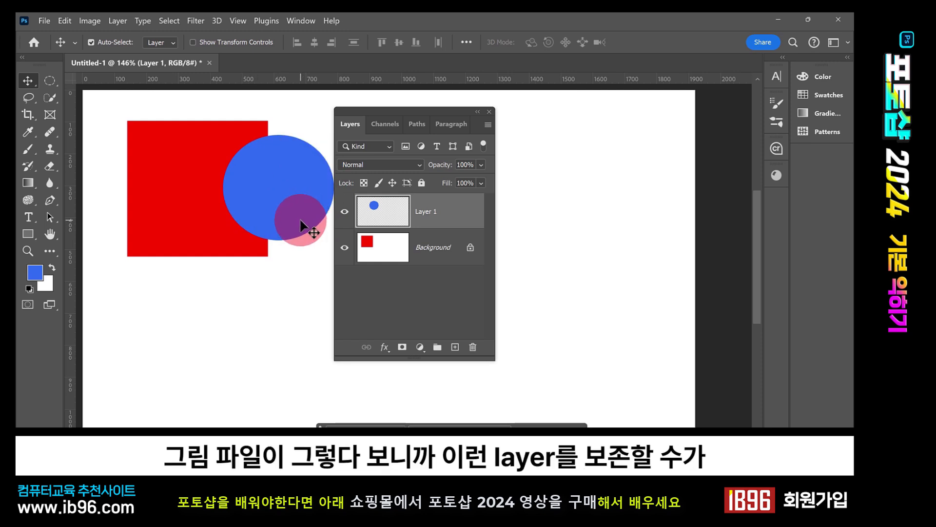
drag(305, 241, 388, 256)
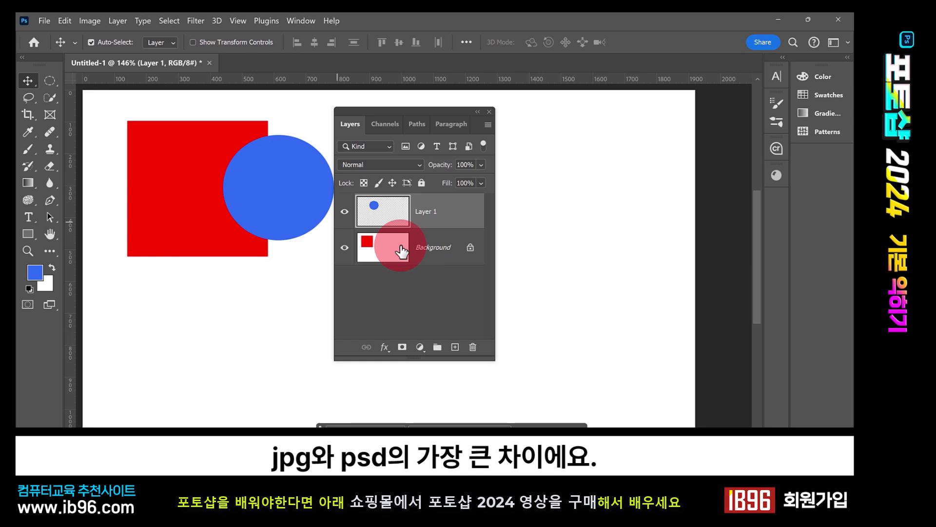
drag(402, 252, 239, 227)
Move the blue circle down onto the lower-right corner of the red square.
drag(283, 226, 259, 264)
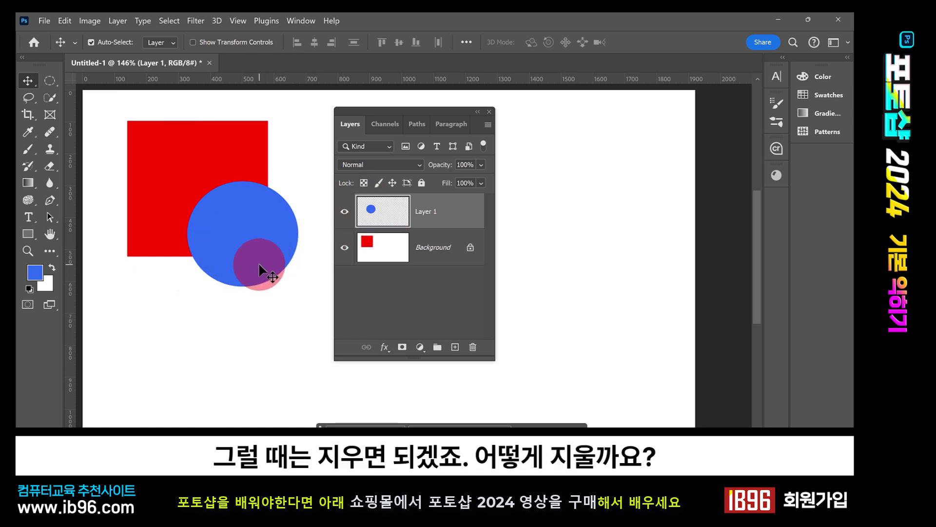
drag(140, 160, 139, 160)
Enclose the blue circle on Layer 1 in a rectangular marquee selection, delete the circle, and deselect.
drag(51, 81, 98, 80)
drag(162, 165, 325, 320)
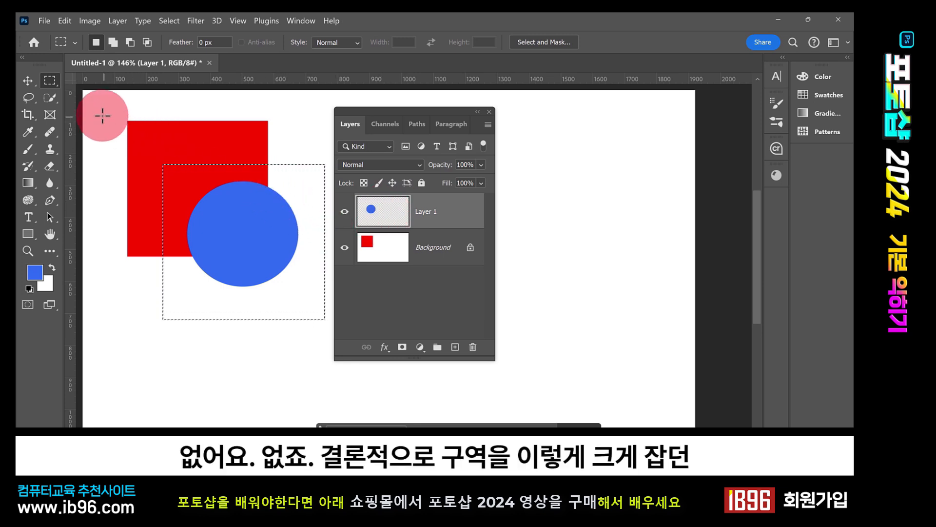
drag(102, 116, 399, 366)
click(191, 193)
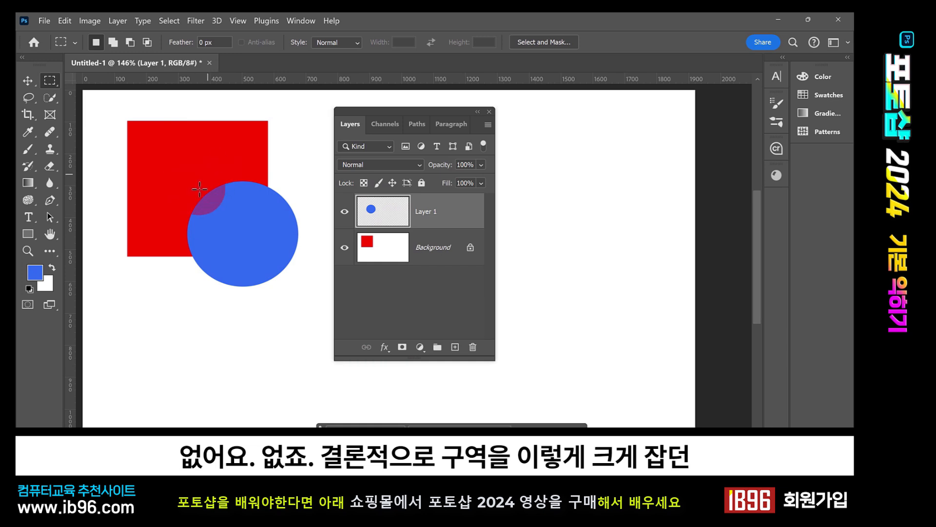
drag(178, 174, 308, 293)
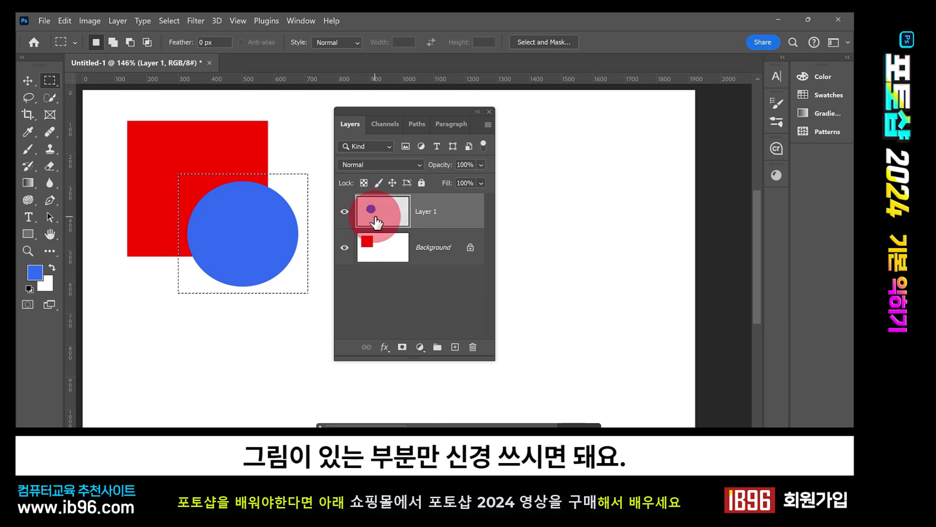
key(Delete)
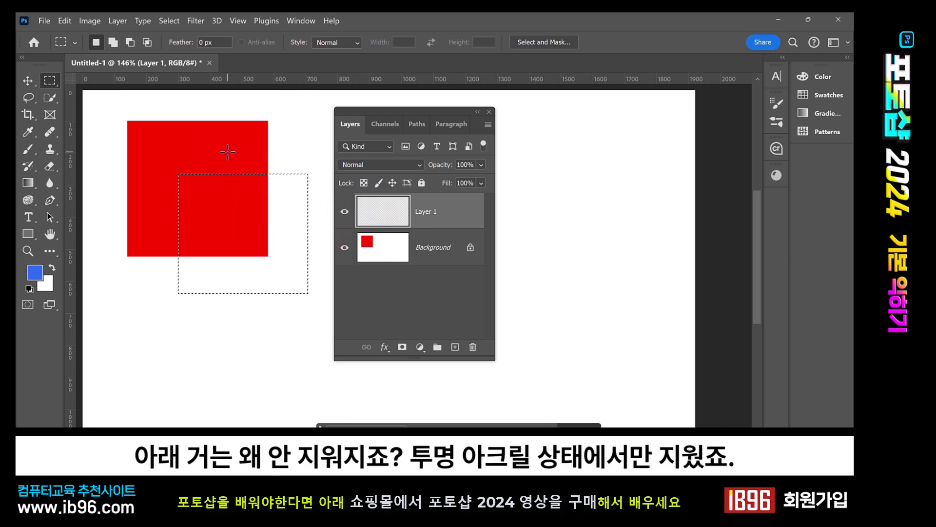
click(360, 219)
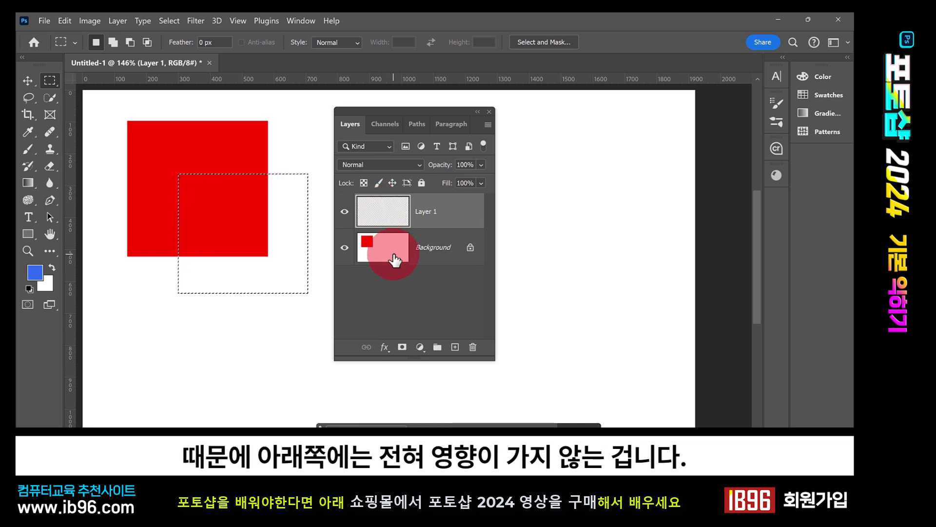
click(427, 283)
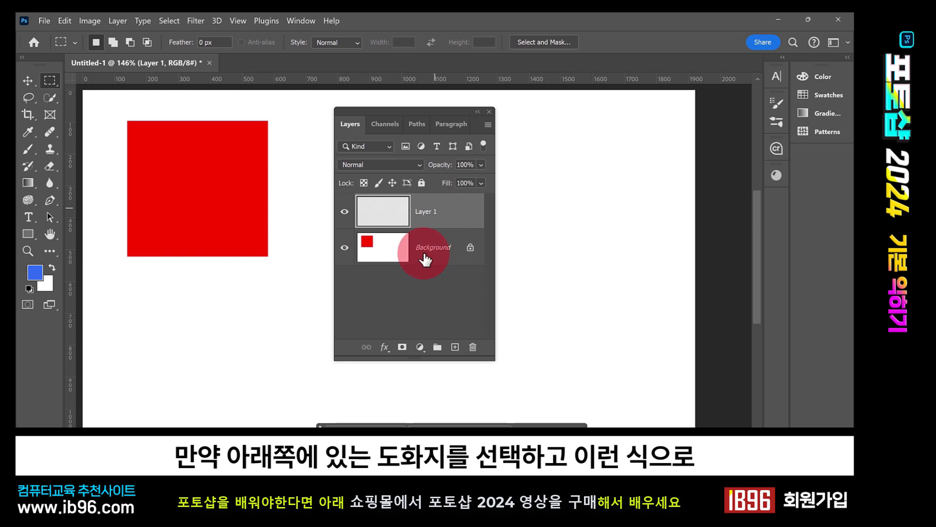
Try a rectangular selection around the red square with the Background layer active, returning to Layer 1 and clearing the selection.
click(425, 260)
drag(108, 101, 298, 283)
click(361, 246)
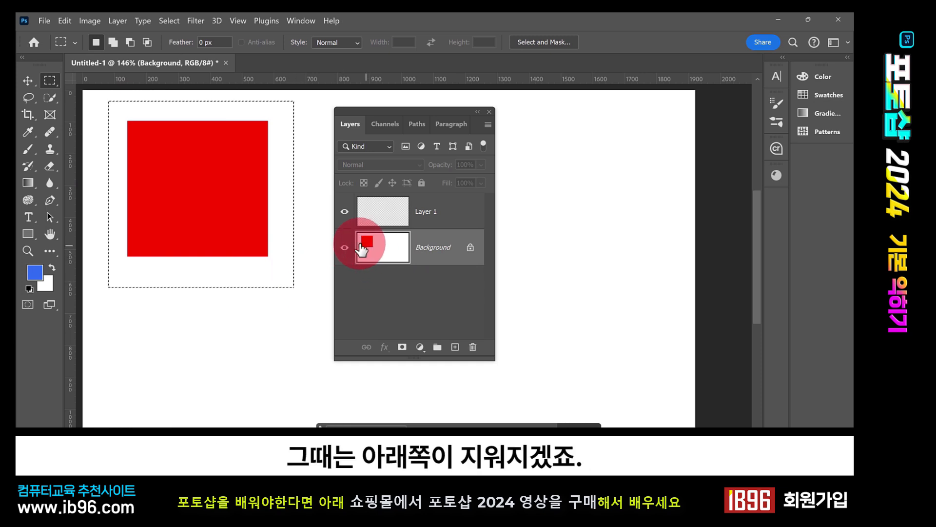
click(406, 223)
click(409, 244)
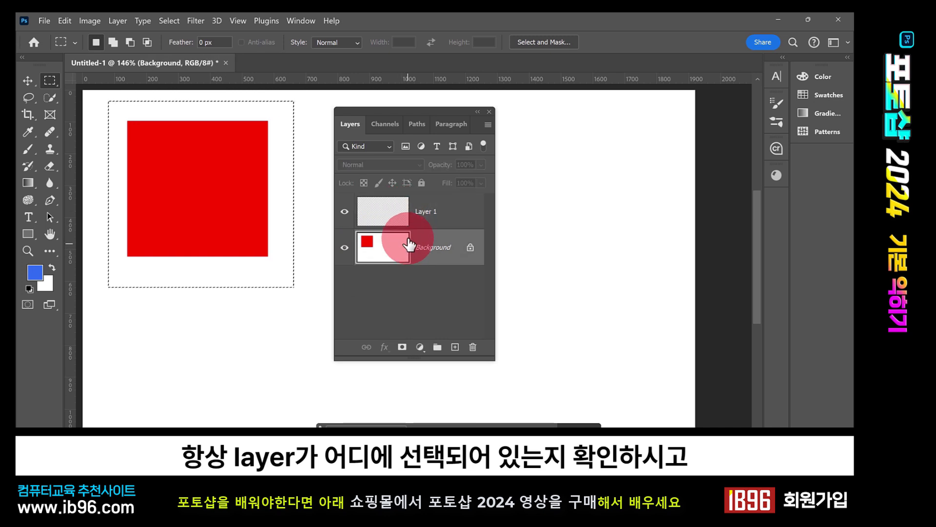
click(403, 210)
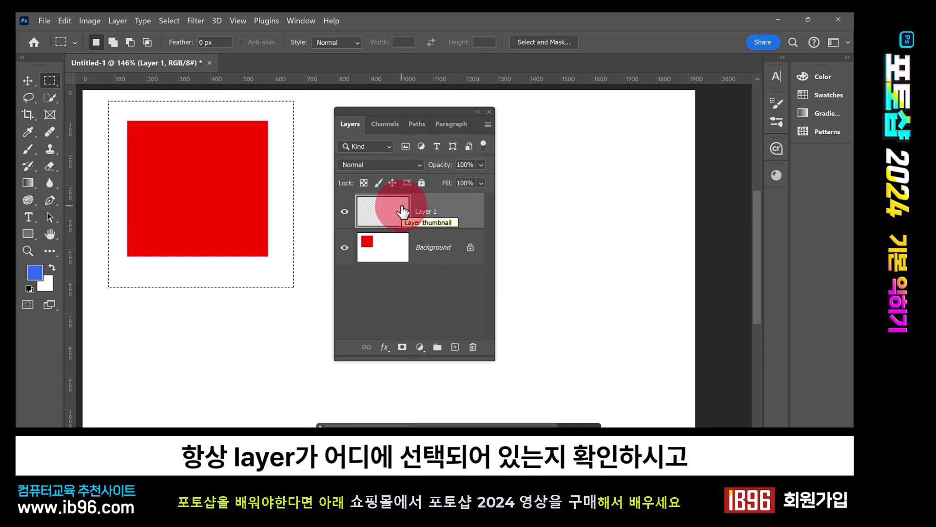
click(271, 331)
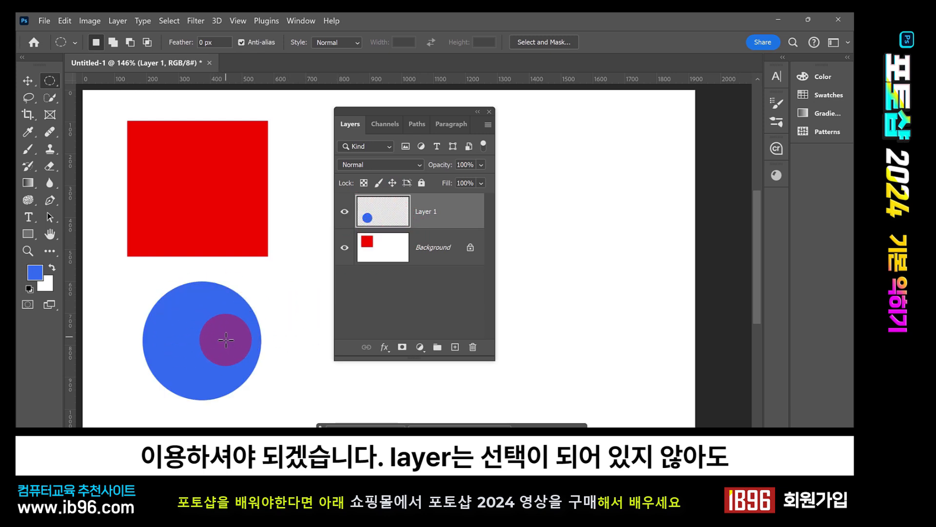
Move the blue circle on Layer 1 slightly upward with the Move tool, keeping it just below the red square.
click(27, 81)
click(370, 217)
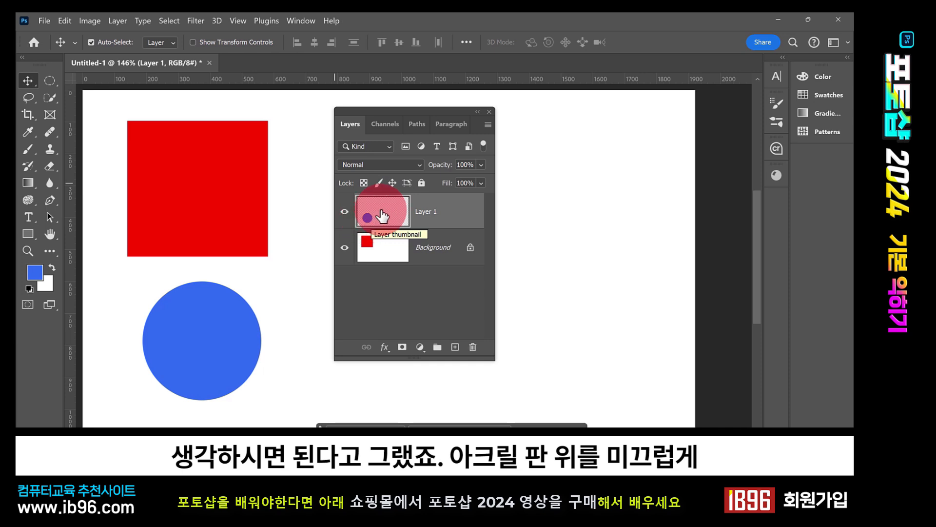
mouse_move(197, 366)
mouse_down()
mouse_move(275, 331)
mouse_move(145, 365)
mouse_move(250, 349)
mouse_move(194, 353)
mouse_up()
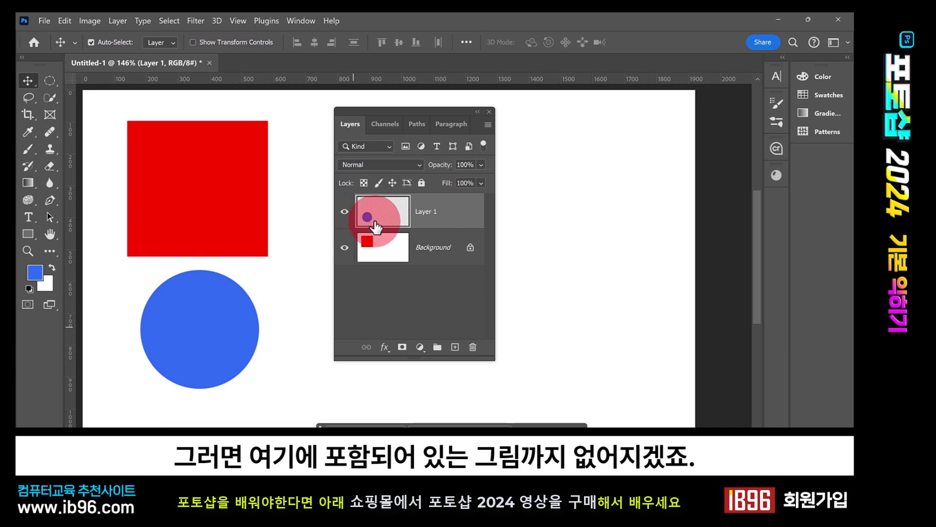
Delete Layer 1 together with the blue circle on it.
drag(392, 212, 466, 345)
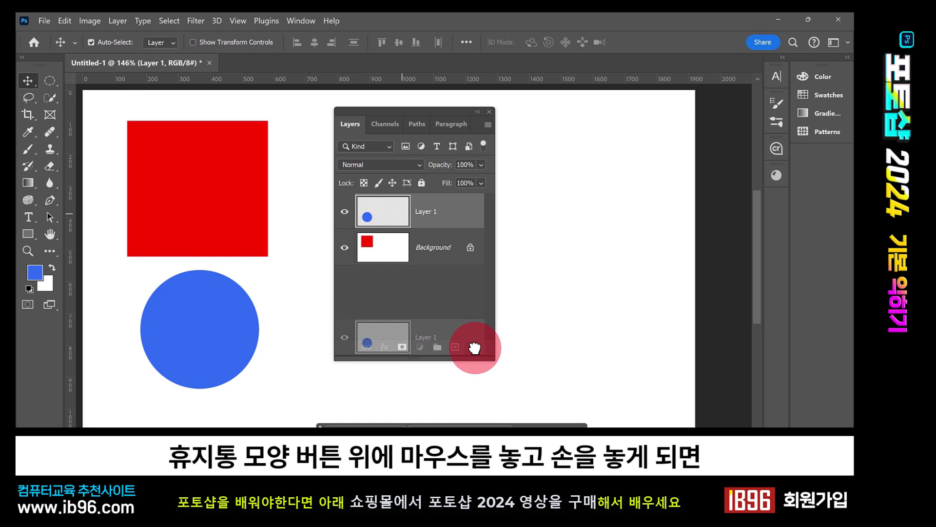
drag(475, 347, 473, 348)
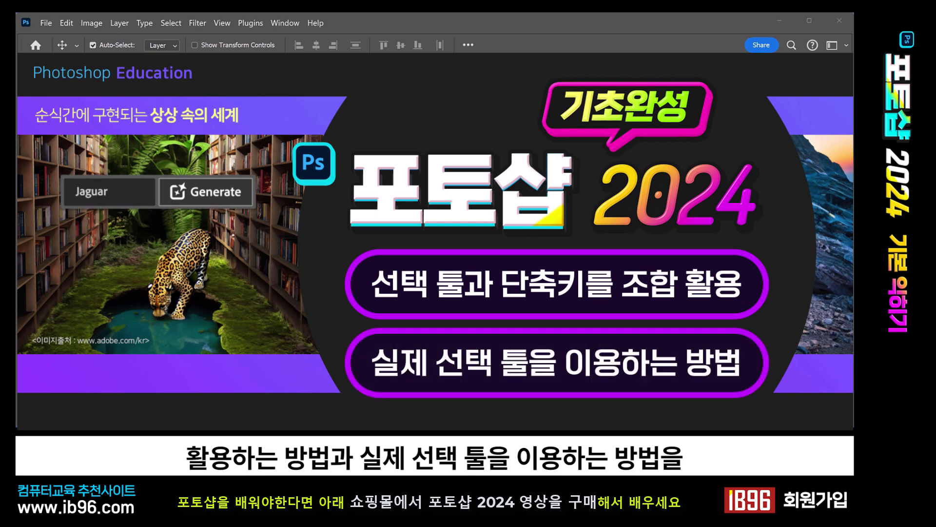
Draw two freehand elliptical marquee selections near the blank canvas's upper-left area, one at a time, clearing each.
click(58, 78)
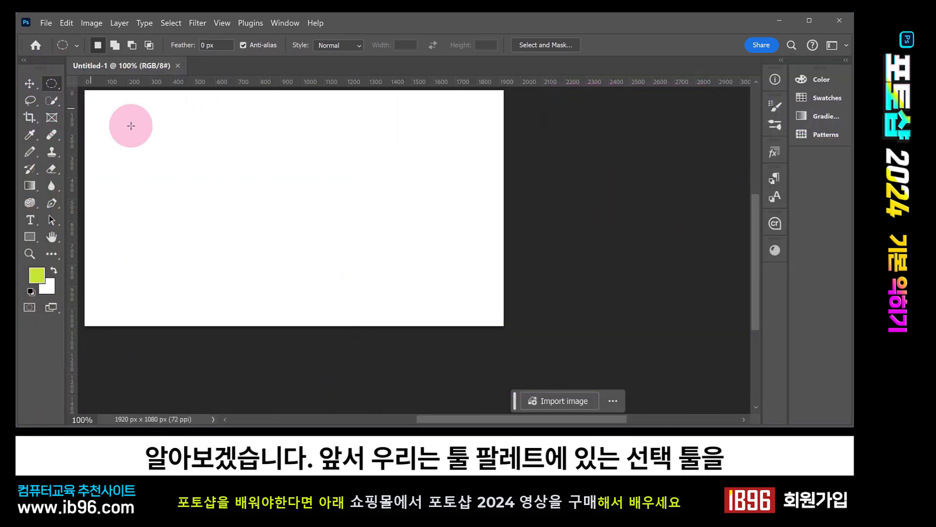
drag(147, 104, 266, 212)
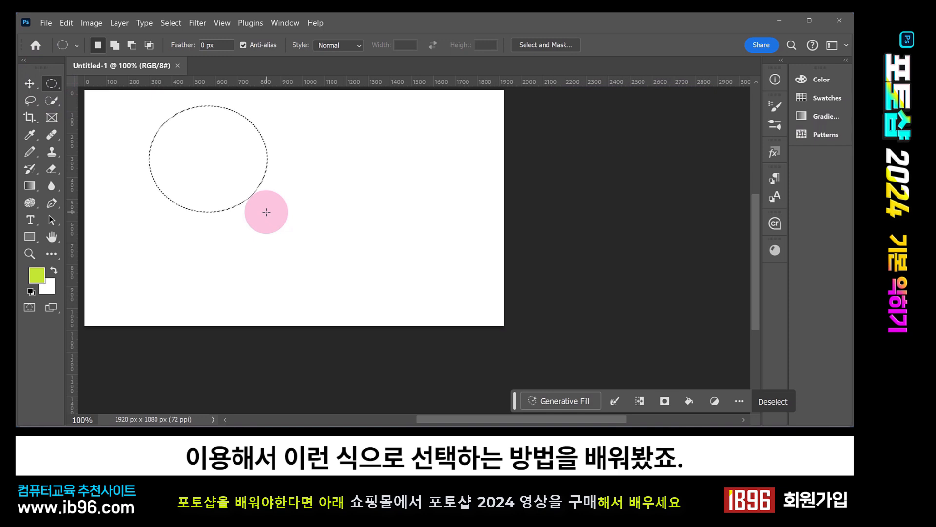
click(266, 212)
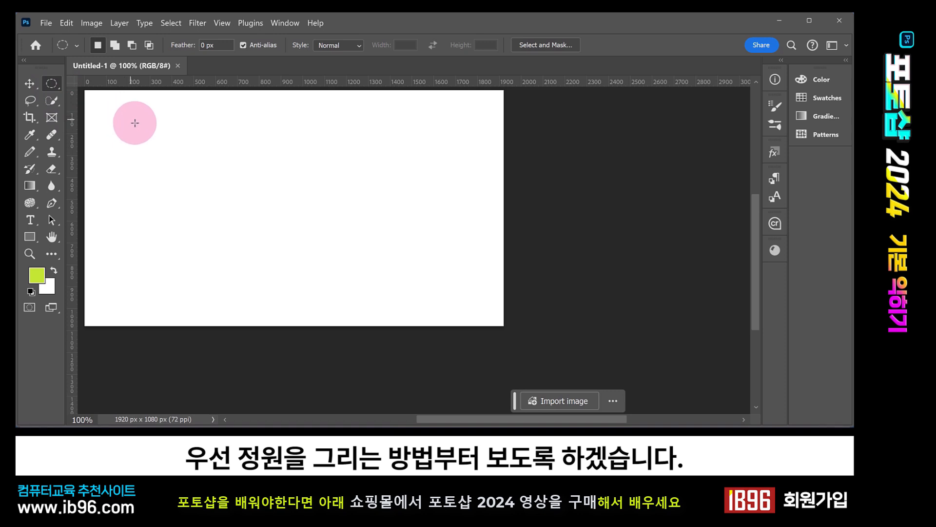
drag(140, 108, 261, 222)
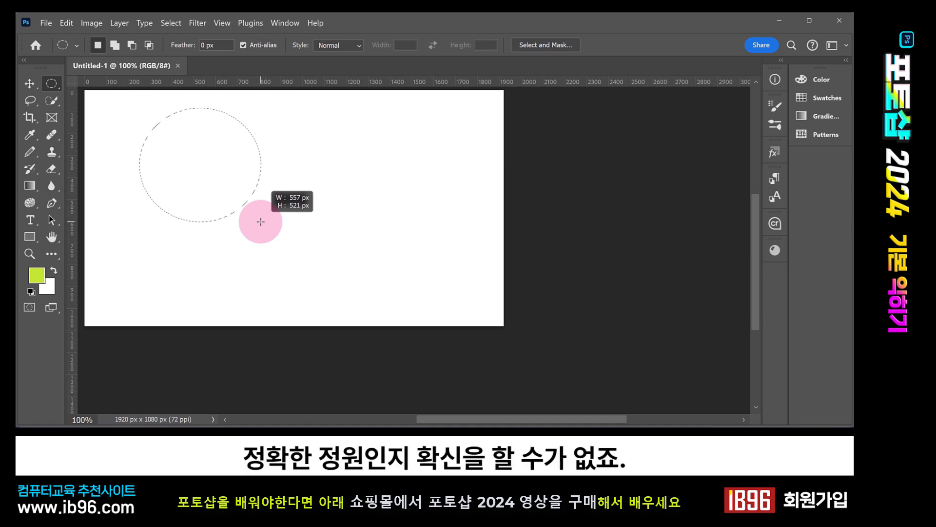
mouse_move(261, 222)
mouse_down()
mouse_move(235, 201)
mouse_move(246, 211)
mouse_up()
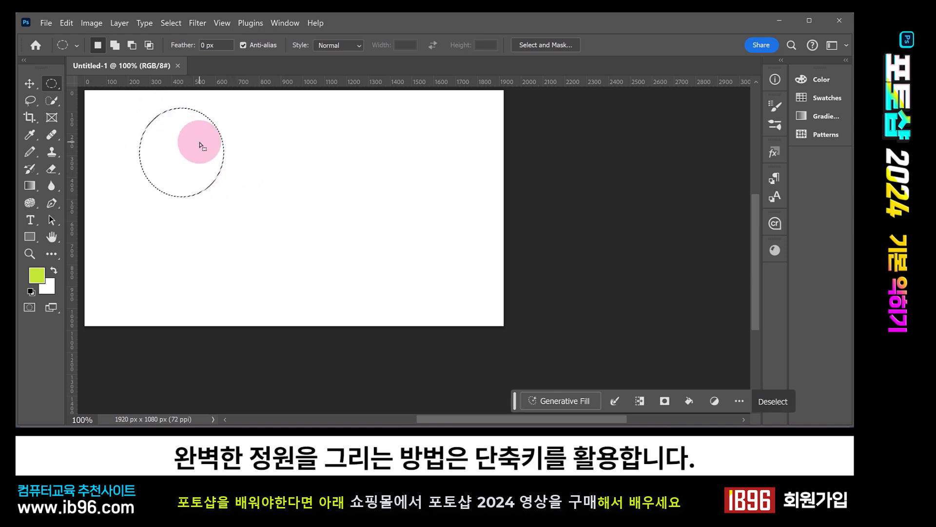
key(ctrl+d)
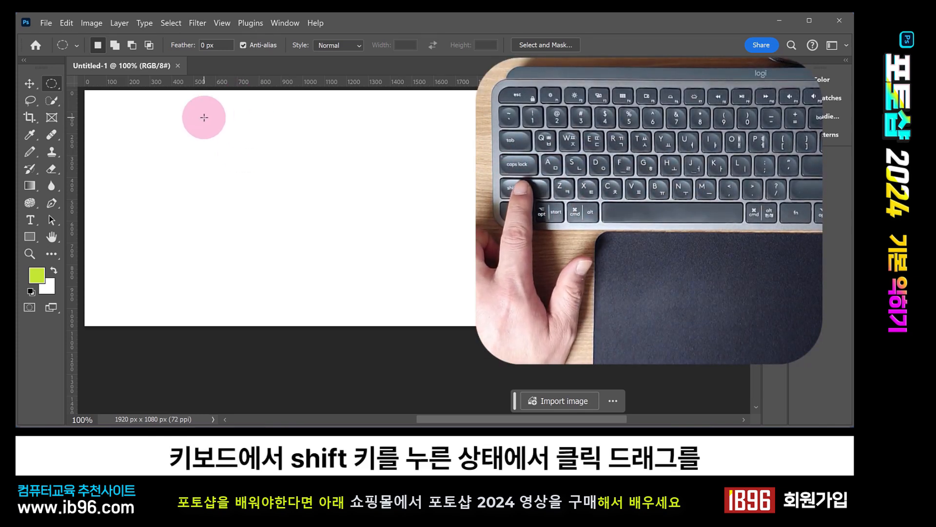
Draw an elliptical marquee selection constrained to a perfect circle from its starting corner, resize it while drawing, and deselect.
drag(190, 105, 191, 106)
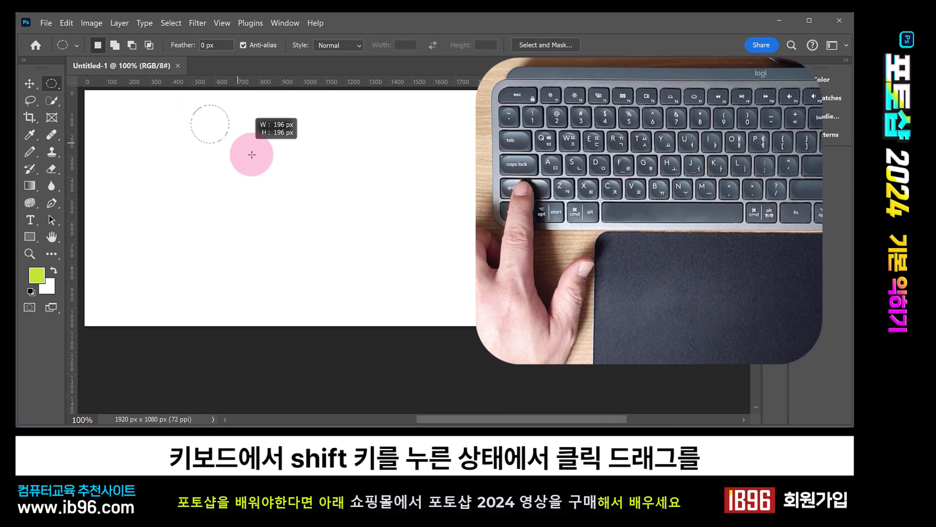
drag(251, 155, 233, 184)
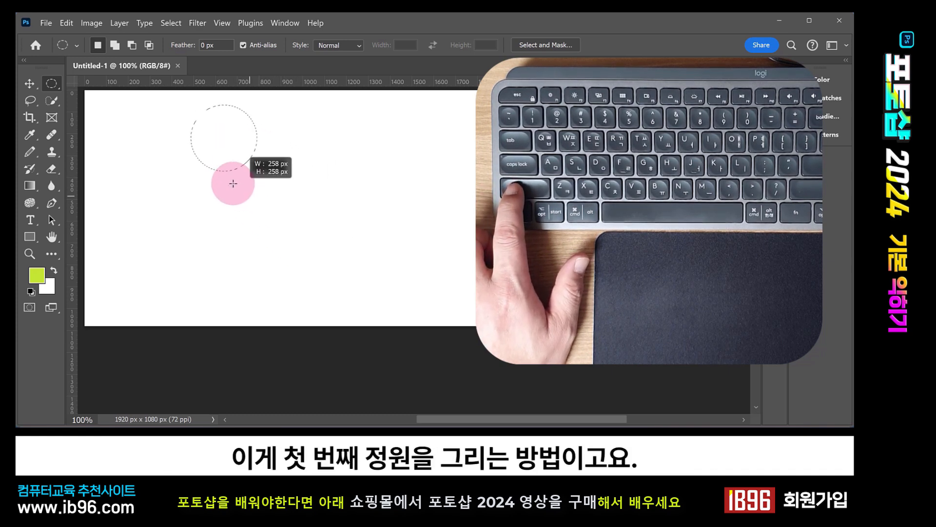
drag(258, 220, 270, 187)
click(272, 183)
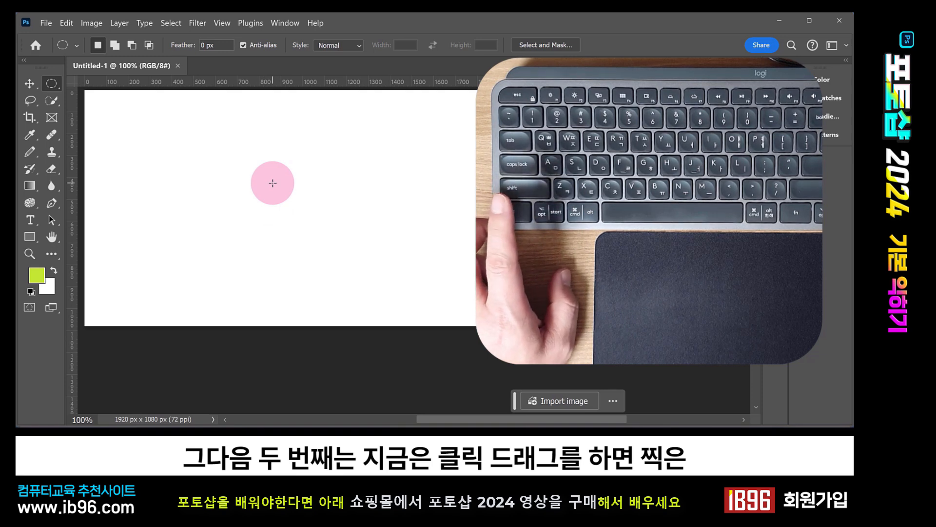
Draw an unconstrained elliptical selection outward from its upper-left starting point and clear it.
drag(192, 117, 284, 213)
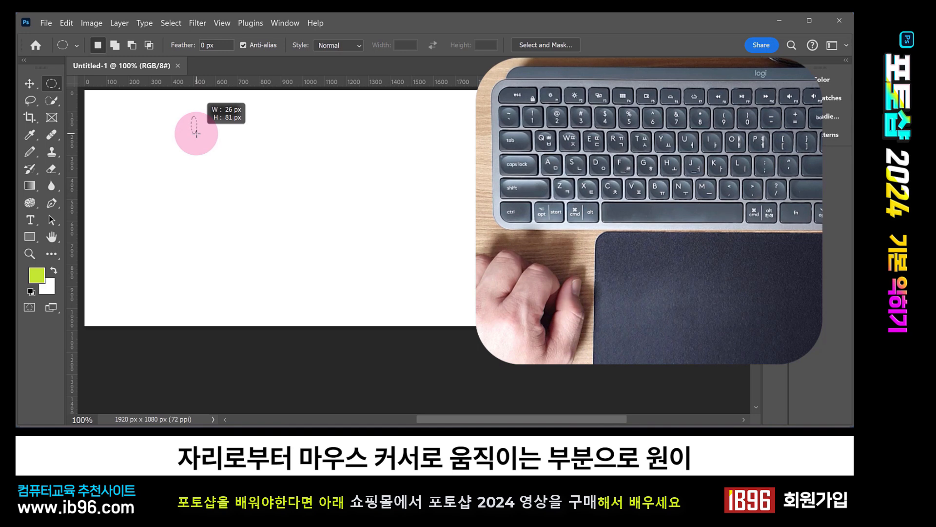
mouse_move(204, 146)
mouse_down()
mouse_move(309, 229)
mouse_move(203, 115)
mouse_move(141, 181)
mouse_move(264, 148)
mouse_move(130, 97)
mouse_move(219, 241)
mouse_move(234, 199)
mouse_move(276, 188)
mouse_move(198, 125)
mouse_move(314, 233)
mouse_move(236, 169)
mouse_move(265, 184)
mouse_move(234, 184)
mouse_move(223, 123)
mouse_move(246, 170)
mouse_move(184, 158)
mouse_move(212, 169)
mouse_move(209, 159)
mouse_move(278, 209)
mouse_move(299, 235)
mouse_move(244, 194)
mouse_move(307, 256)
mouse_move(236, 189)
mouse_move(308, 245)
mouse_move(248, 187)
mouse_move(282, 225)
mouse_move(234, 194)
mouse_up()
click(260, 195)
Draw an unconstrained elliptical selection growing outward from its centre, varying its width and height.
key(alt)
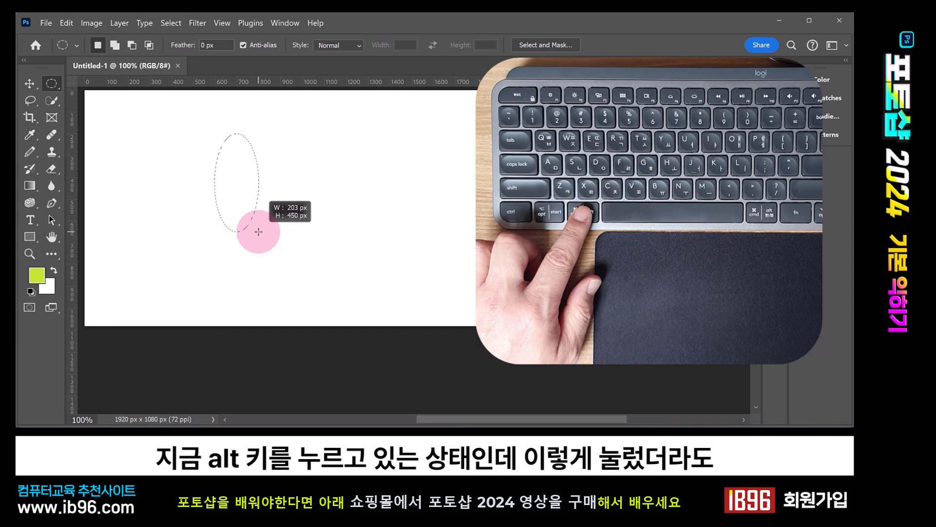
mouse_move(259, 232)
mouse_down()
mouse_move(245, 195)
mouse_move(305, 227)
mouse_move(260, 240)
mouse_up()
drag(250, 193, 273, 221)
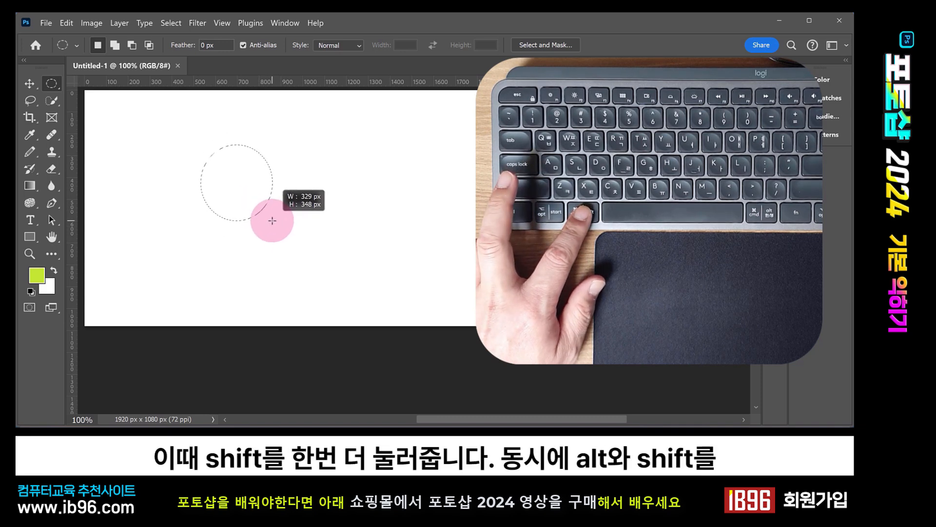
Constrain the centre-drawn ellipse to a perfect circle and resize it to about 500 px across.
key(shift)
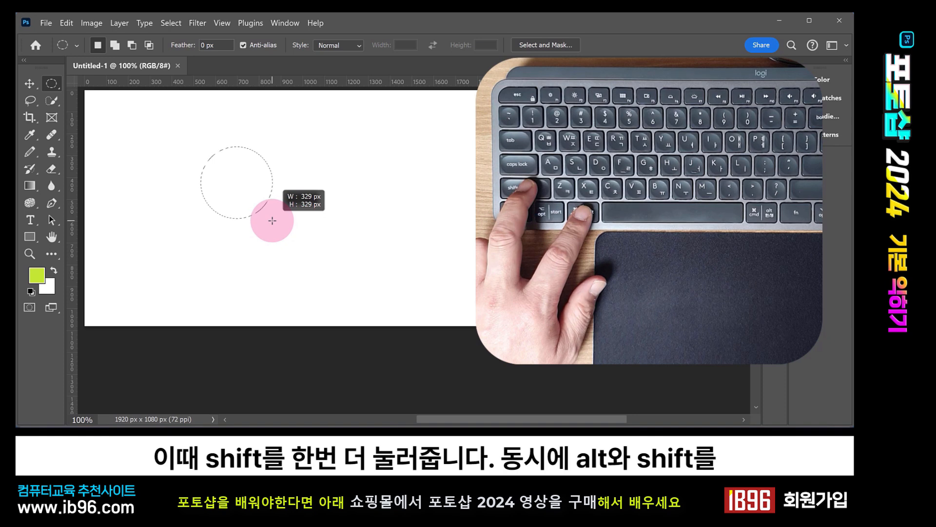
drag(272, 220, 240, 193)
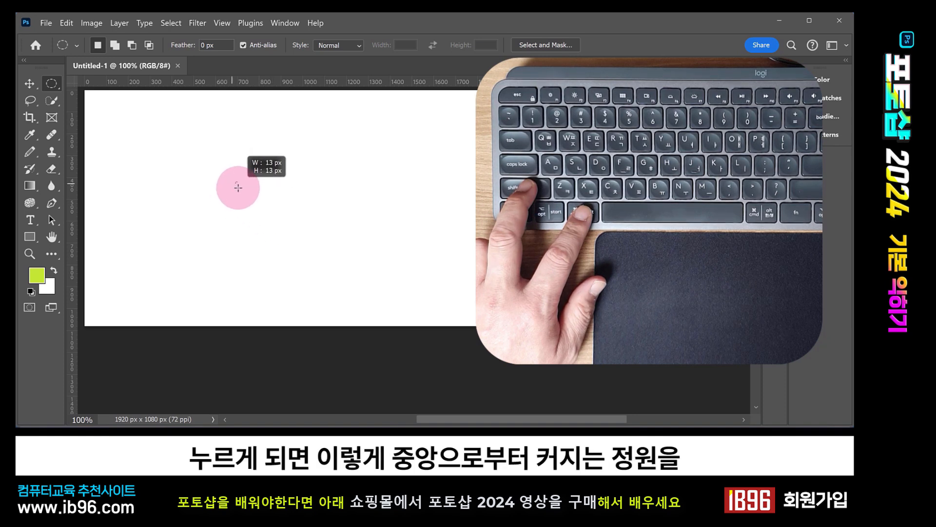
drag(274, 227, 251, 205)
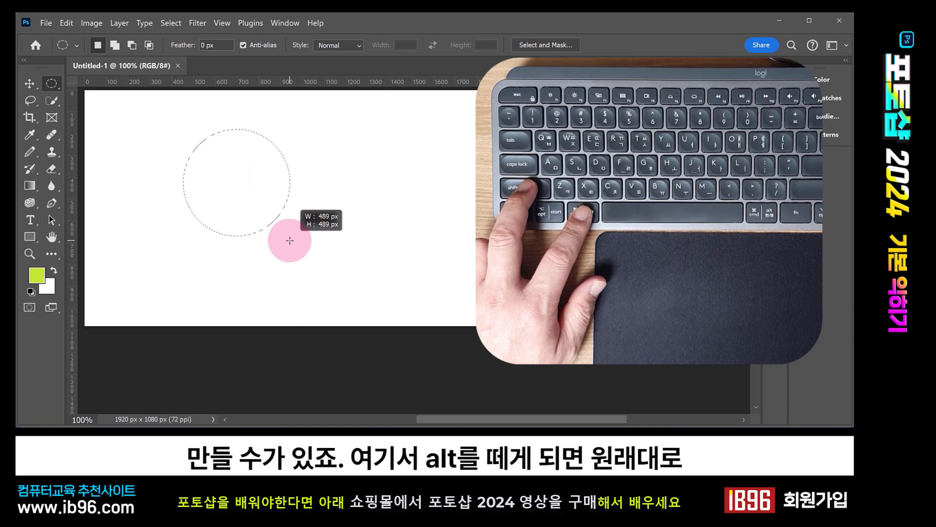
mouse_move(290, 240)
mouse_down()
mouse_move(235, 186)
mouse_move(335, 286)
mouse_move(259, 202)
mouse_move(280, 218)
mouse_move(321, 266)
mouse_move(266, 208)
mouse_move(314, 255)
mouse_move(282, 221)
mouse_move(241, 217)
mouse_move(295, 193)
mouse_move(247, 209)
mouse_move(238, 197)
mouse_up()
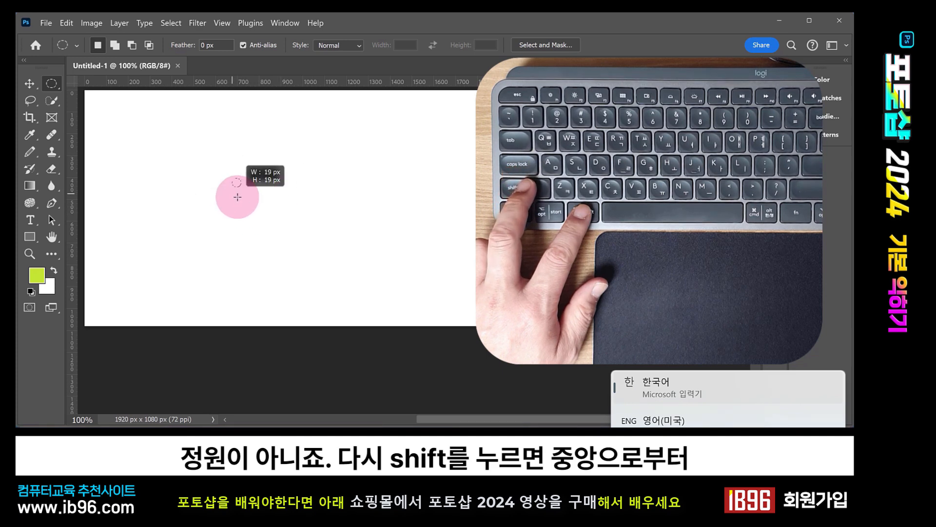
drag(278, 229, 263, 217)
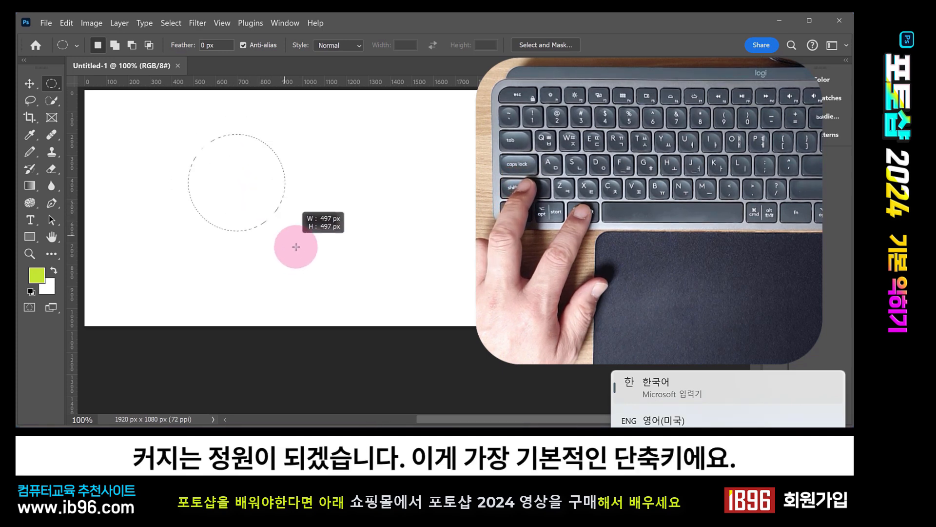
mouse_move(296, 247)
mouse_down()
mouse_move(276, 203)
mouse_move(268, 209)
mouse_move(252, 184)
mouse_move(166, 117)
mouse_move(293, 257)
mouse_up()
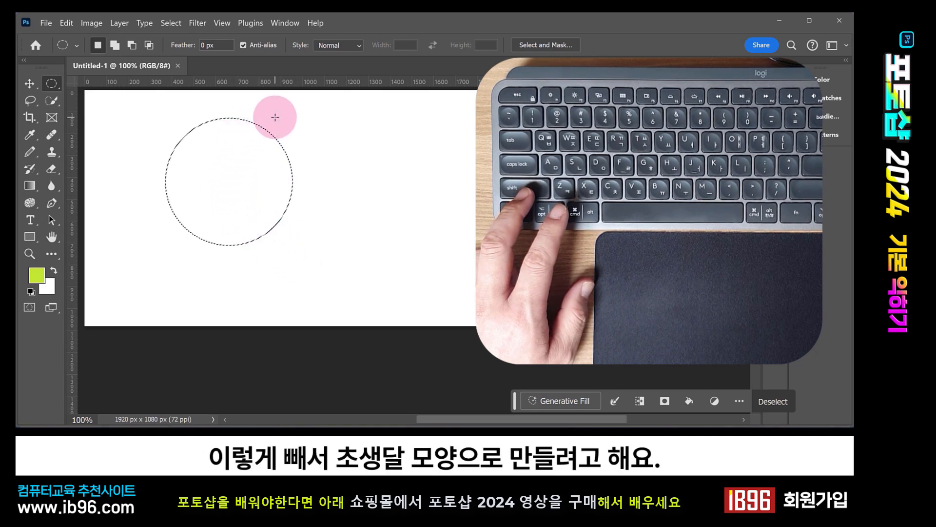
Replace the circular selection with new freehand elliptical selections, drawing each one over the last.
key(ctrl+z)
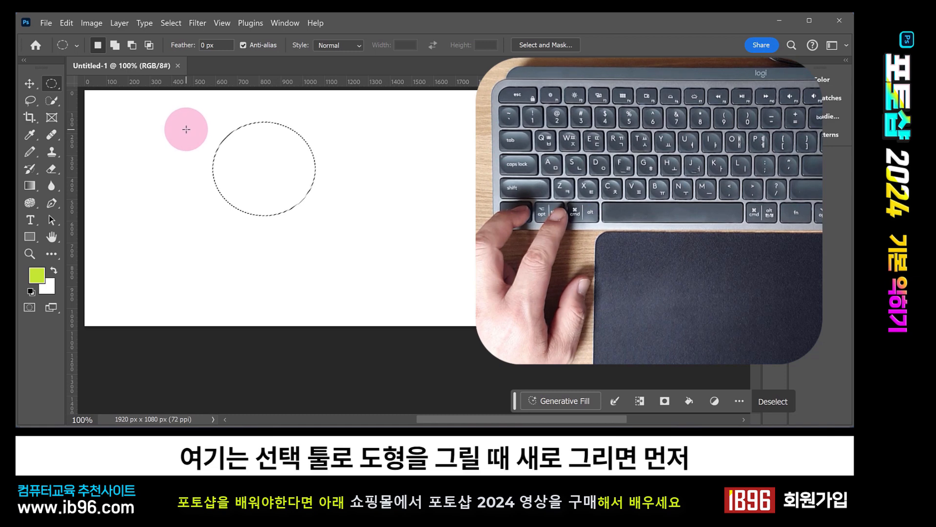
drag(185, 128, 296, 234)
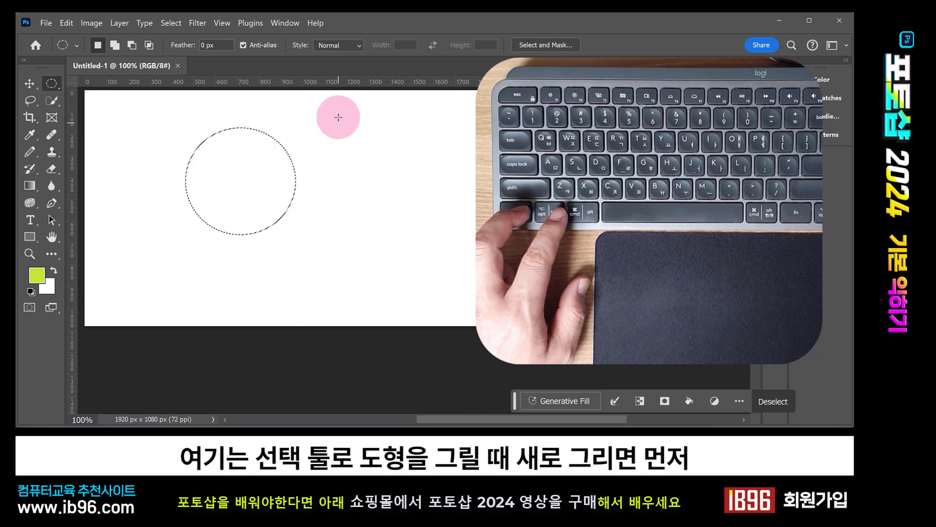
drag(334, 135, 227, 225)
Make a crescent selection by subtracting an overlapping ellipse from the right side of a large, nearly circular selection, and clear it.
drag(146, 115, 265, 222)
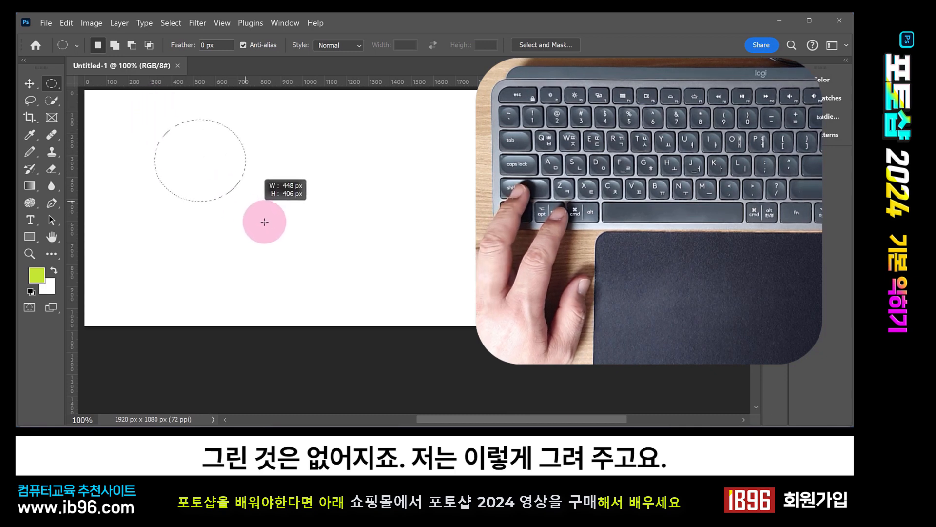
drag(288, 253, 289, 254)
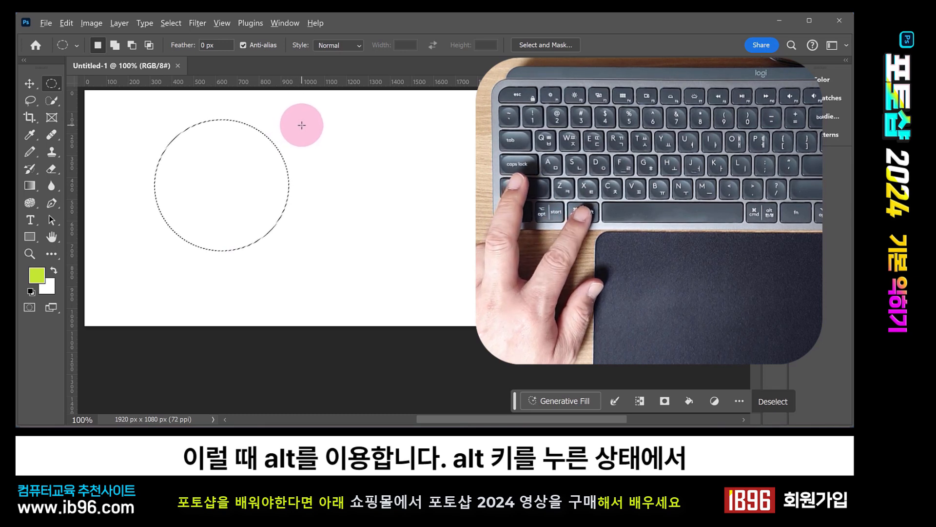
key(alt)
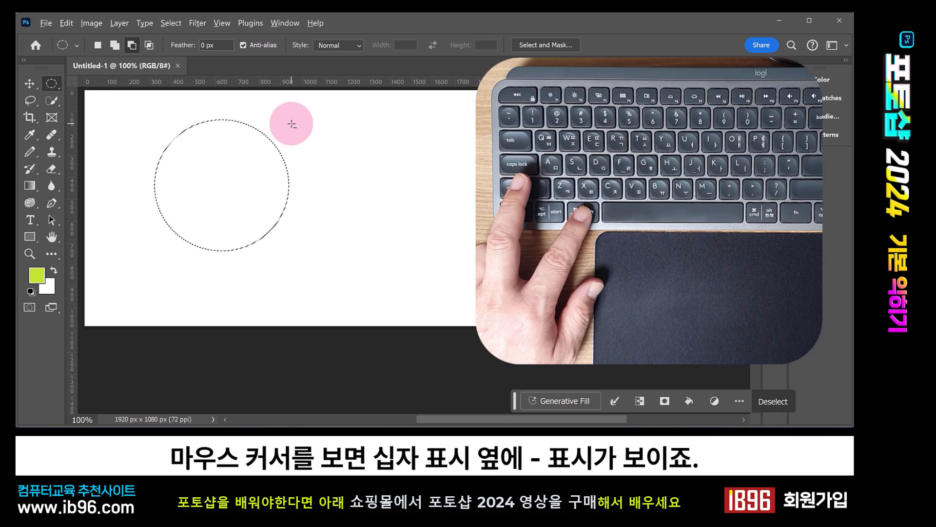
drag(293, 124, 286, 159)
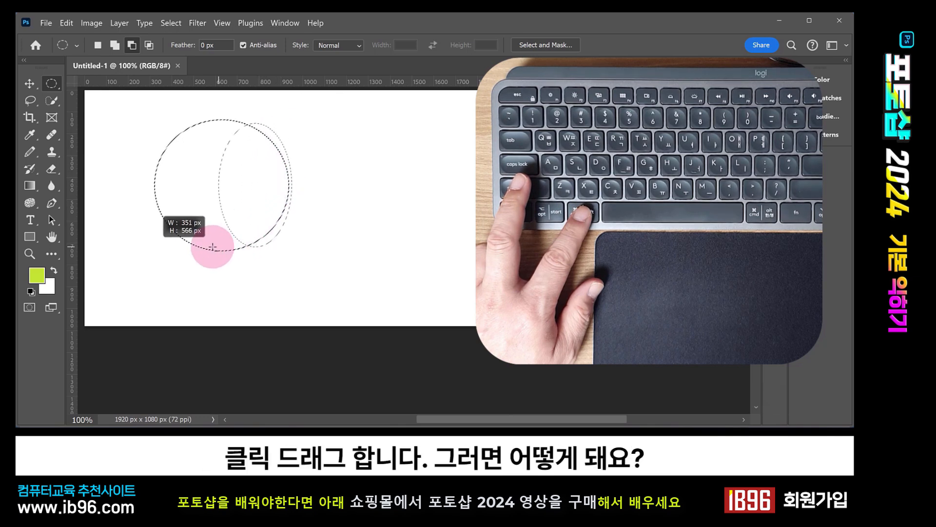
drag(192, 250, 197, 249)
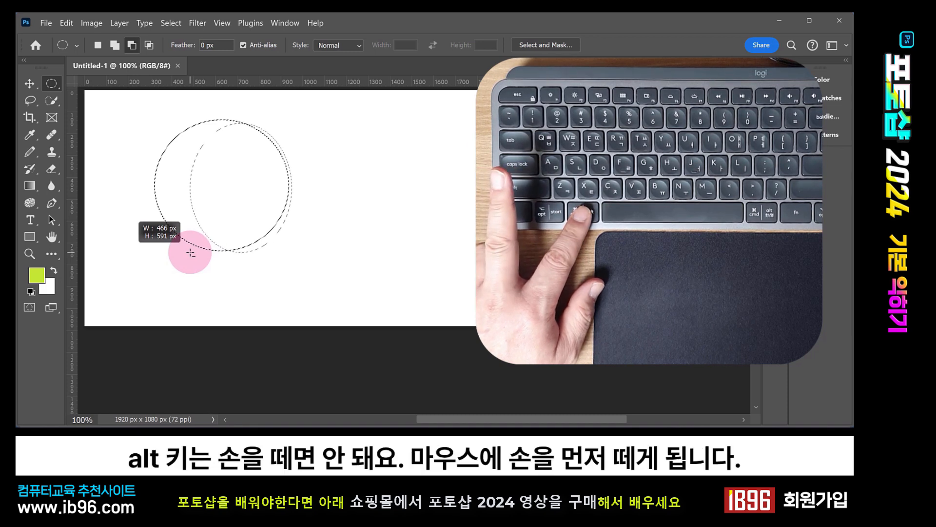
drag(190, 252, 195, 246)
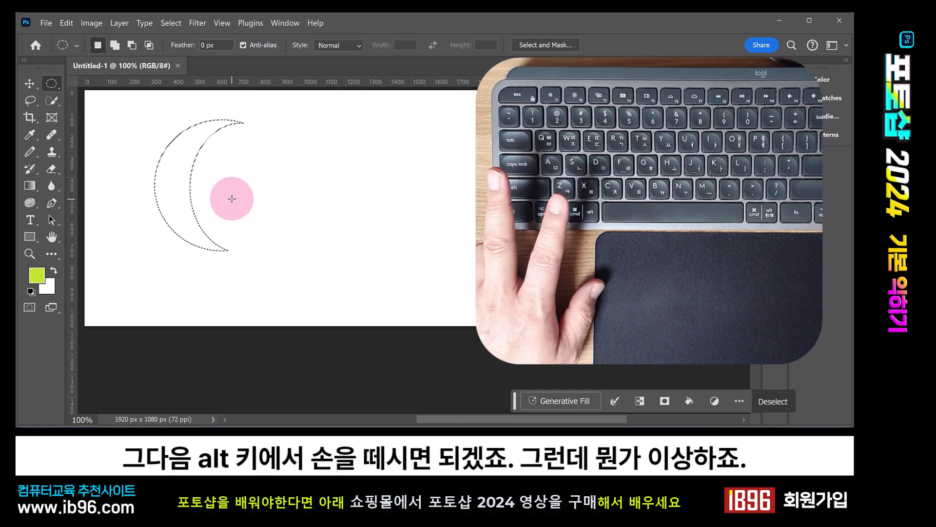
key(alt)
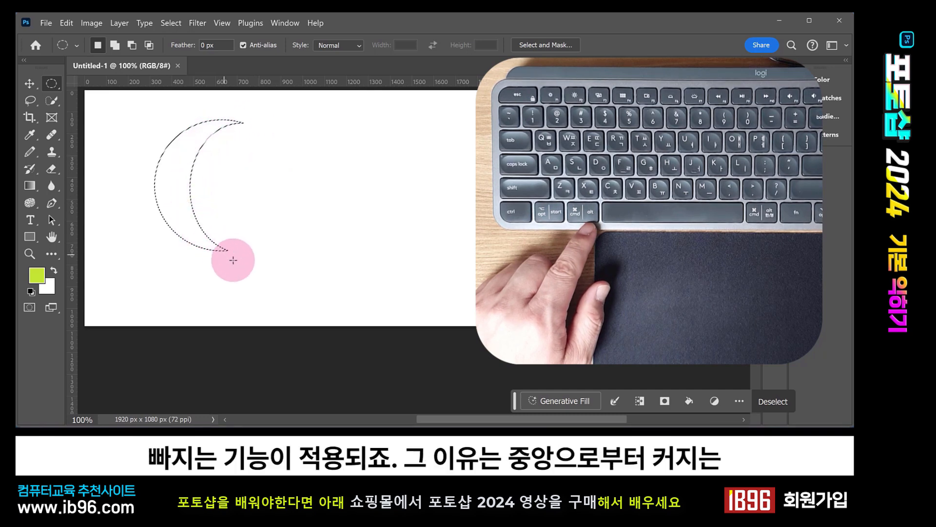
click(266, 160)
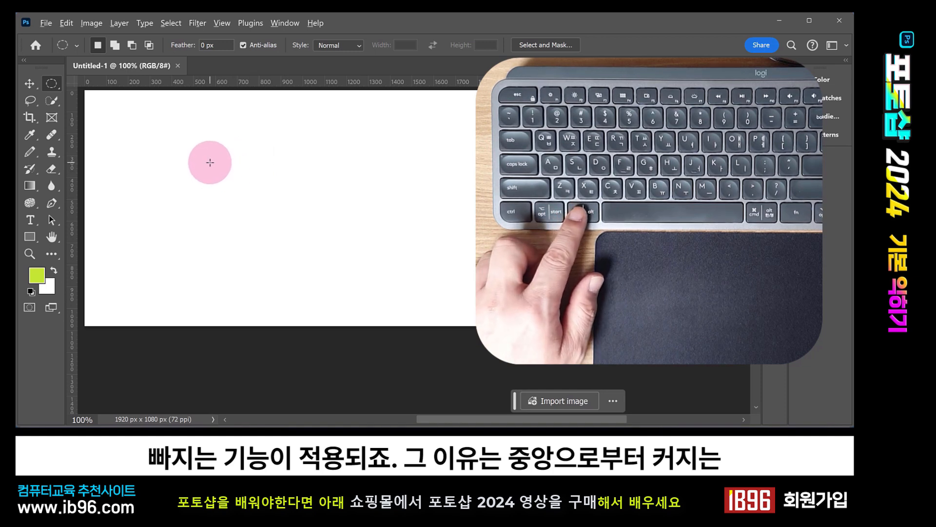
Draw an elliptical selection from its centre, subtract an overlapping ellipse on its right to form a crescent, and deselect.
mouse_move(209, 161)
mouse_down()
mouse_move(259, 201)
mouse_move(259, 220)
mouse_move(269, 219)
mouse_up()
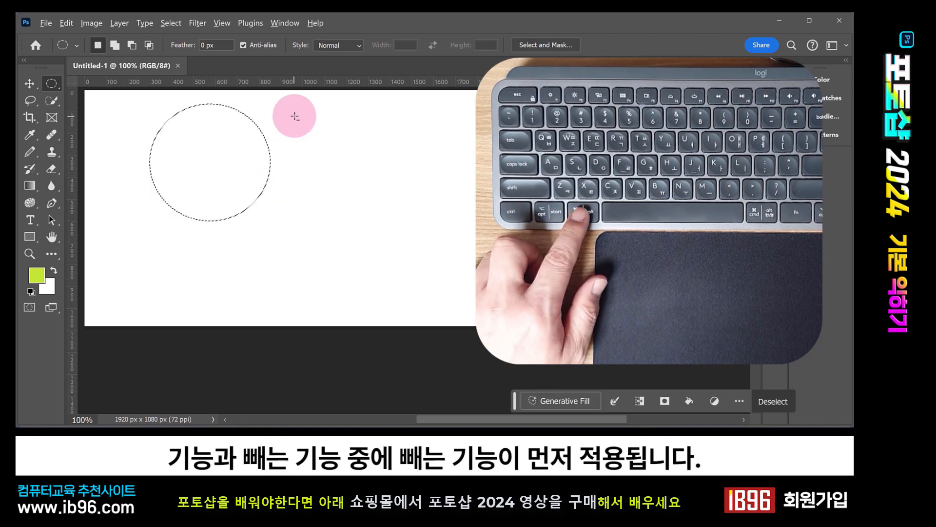
drag(295, 116, 206, 221)
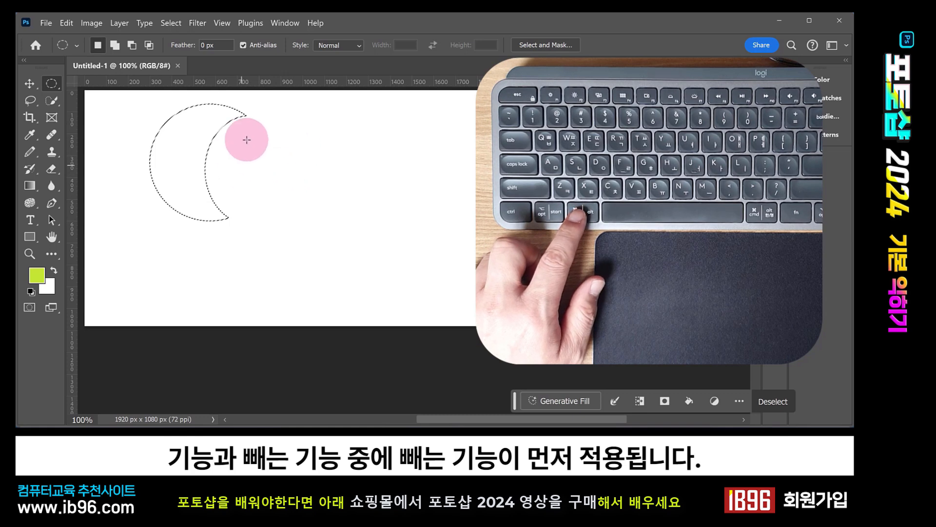
click(281, 168)
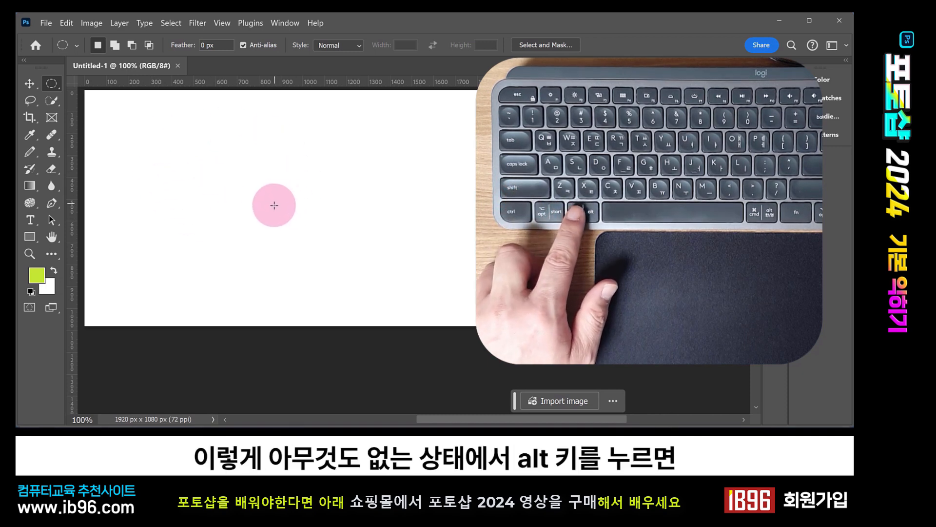
With nothing selected, draw an elliptical selection outward from its centre and clear it.
key(alt)
drag(230, 176, 292, 232)
click(324, 173)
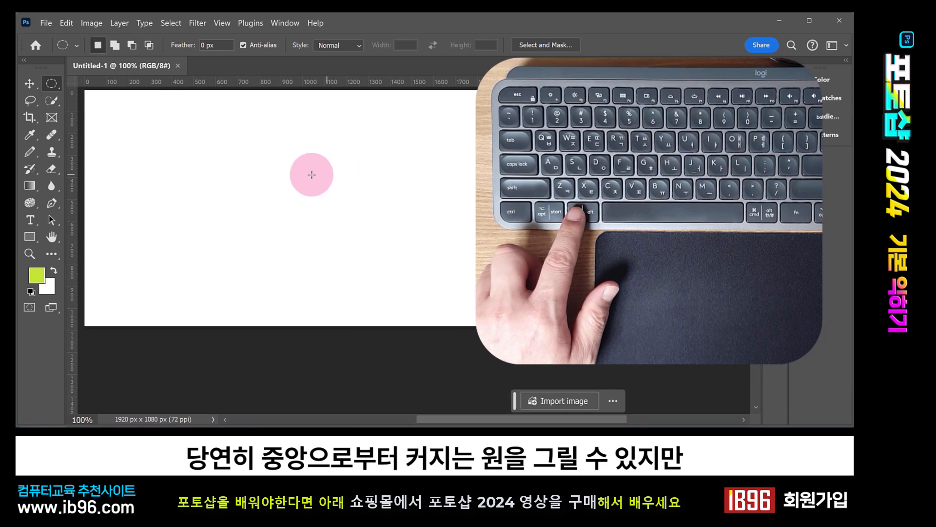
Draw a large circular selection, subtract an overlapping perfect circle about 520 px wide from its right side, and undo the subtraction.
drag(168, 122, 305, 245)
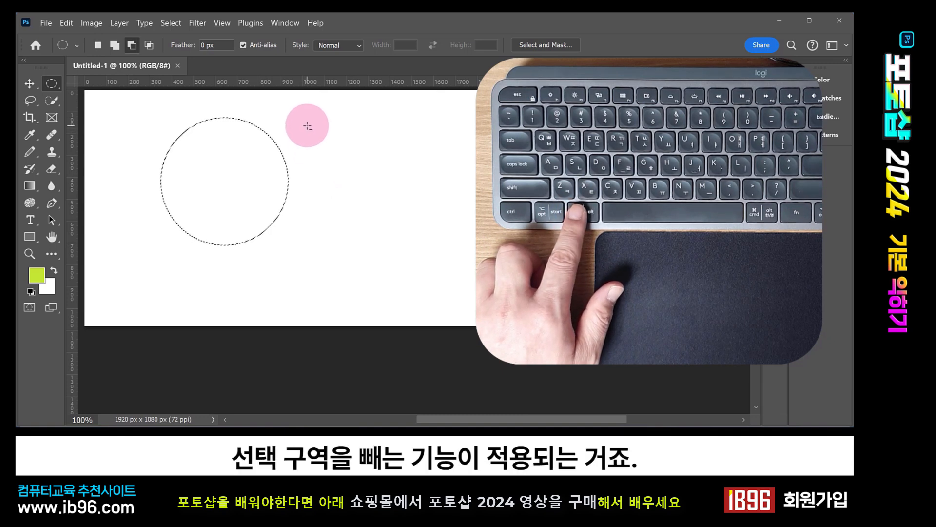
drag(306, 130, 316, 223)
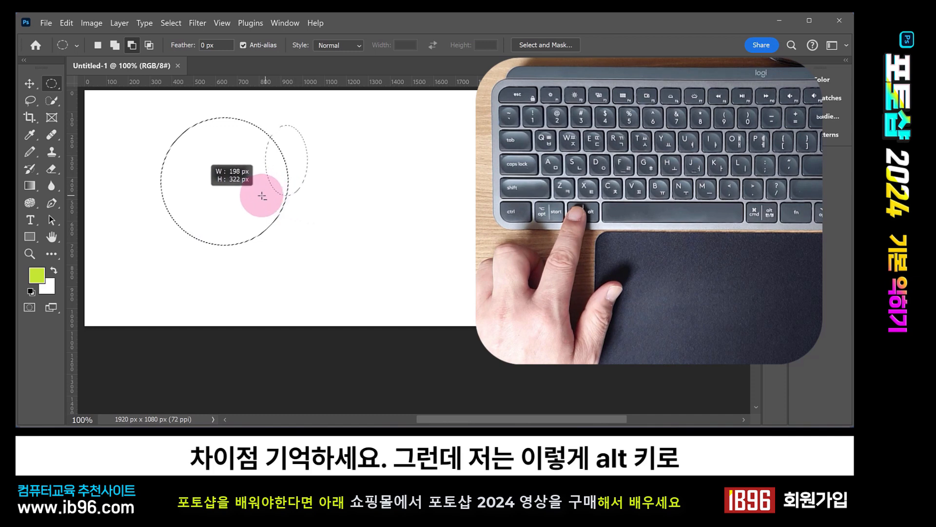
drag(202, 226, 267, 165)
key(shift)
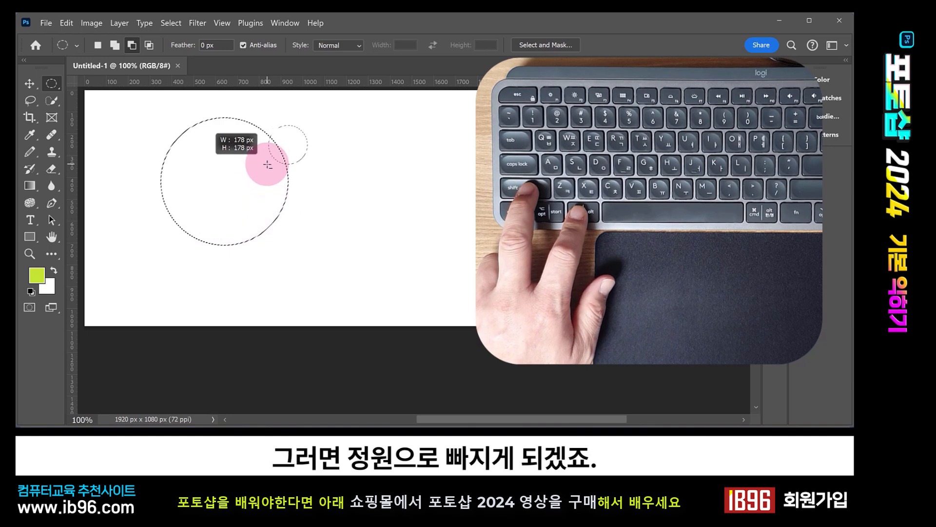
drag(215, 237, 195, 252)
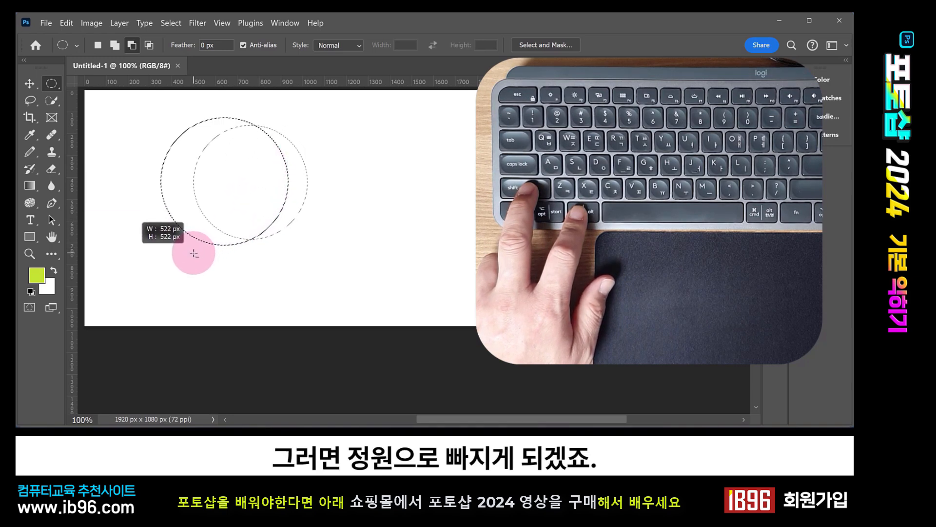
drag(274, 220, 236, 221)
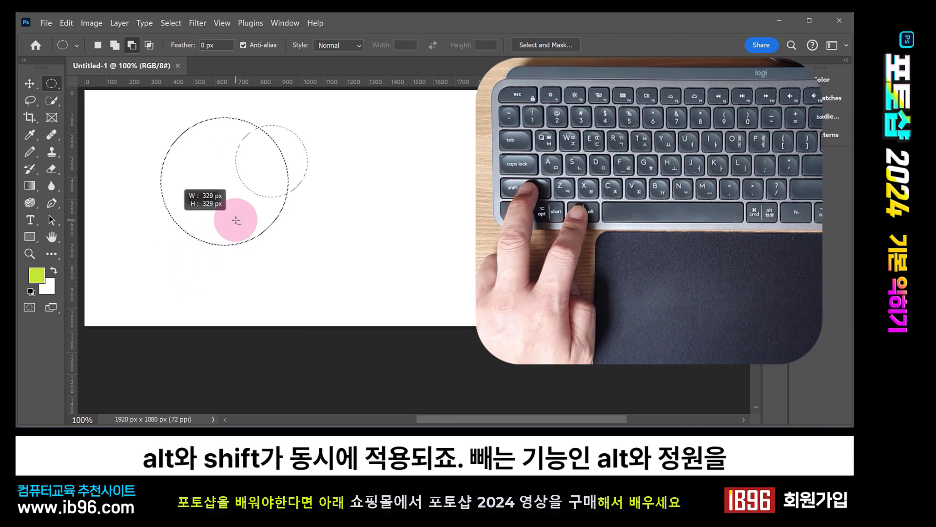
drag(236, 221, 192, 292)
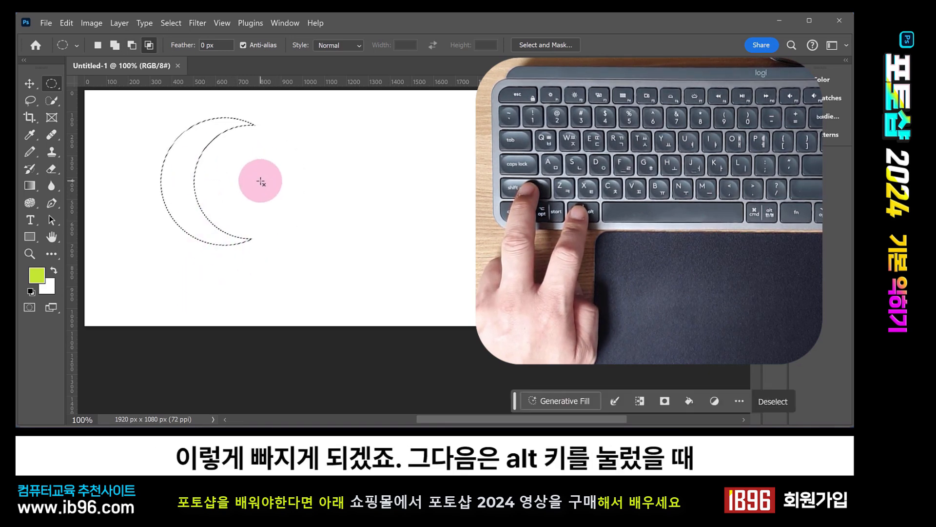
key(ctrl+z)
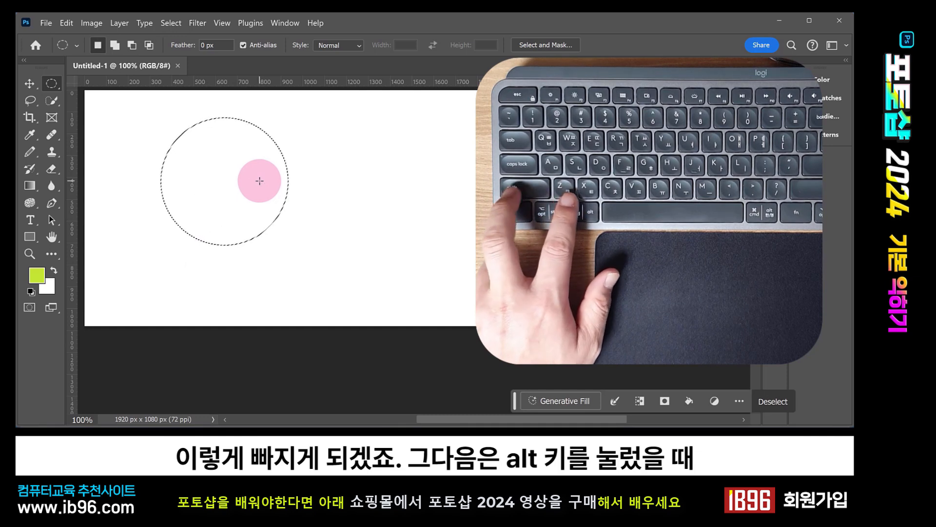
Subtract an ellipse drawn outward from its centre at the circular selection's upper-right edge, and undo that subtraction.
key(alt)
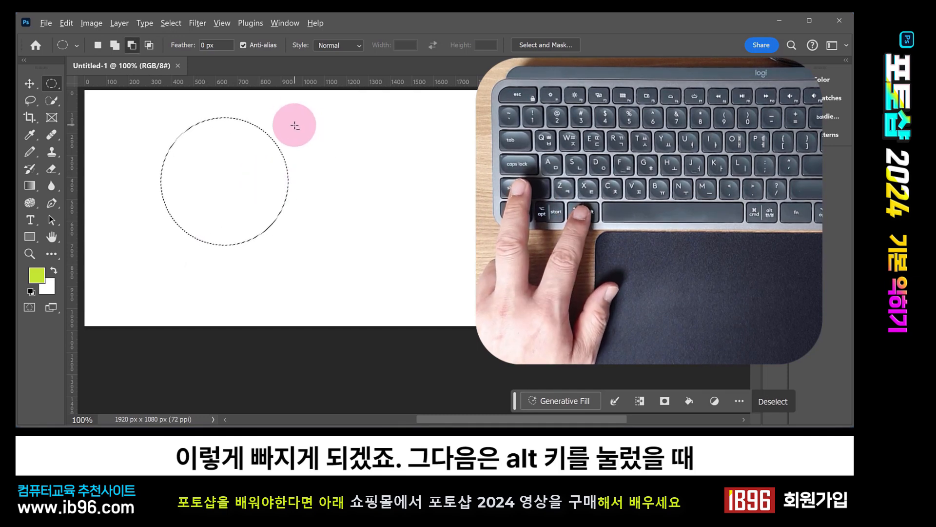
drag(306, 126, 240, 185)
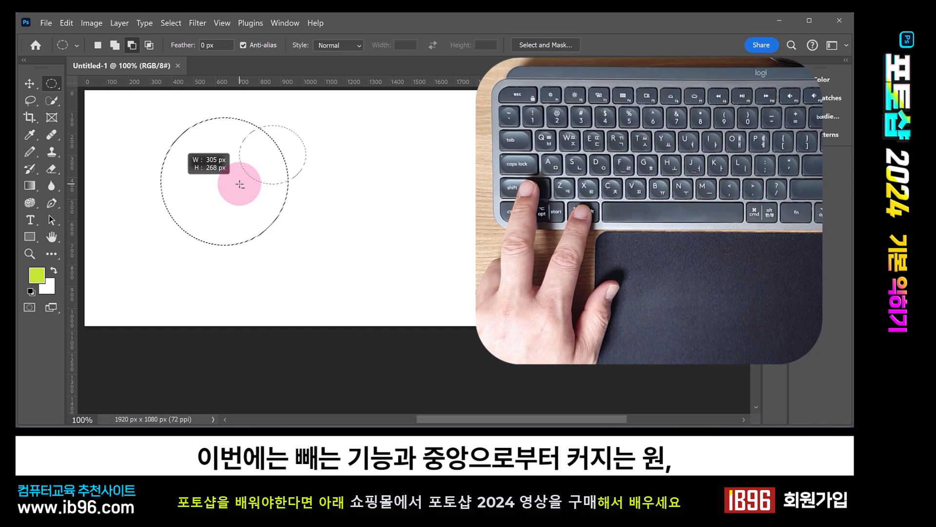
drag(240, 184, 240, 184)
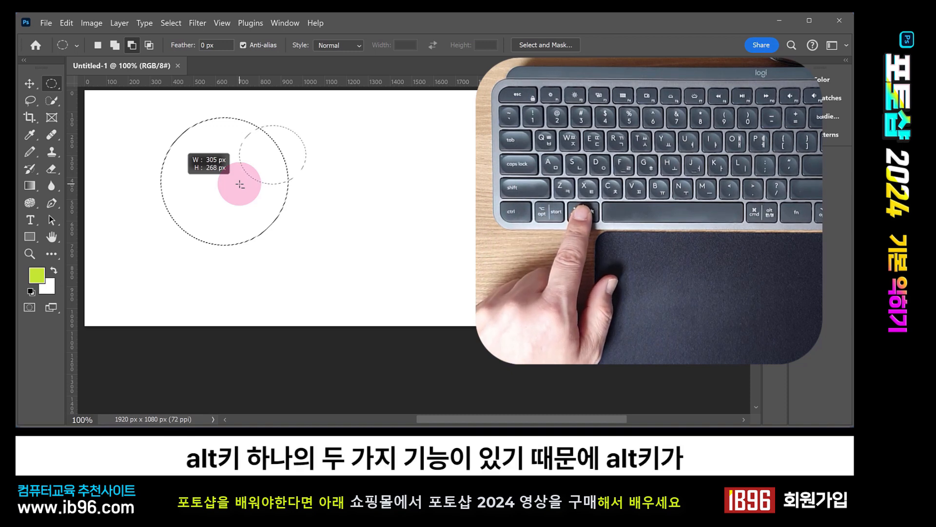
drag(240, 185, 240, 184)
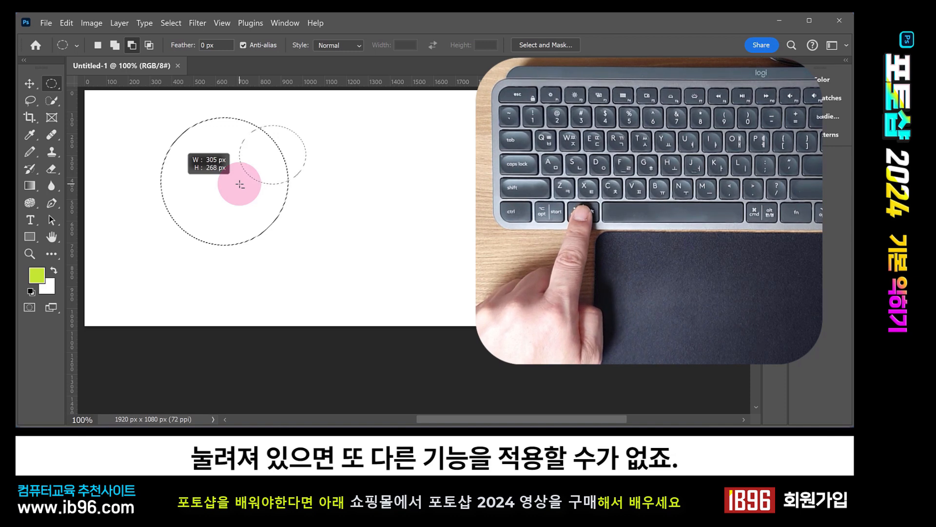
drag(240, 184, 247, 217)
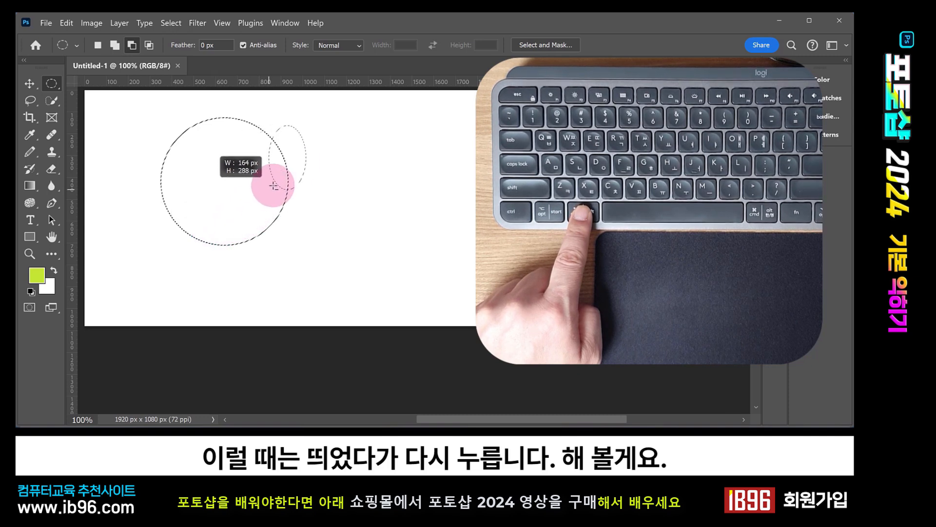
drag(274, 186, 302, 134)
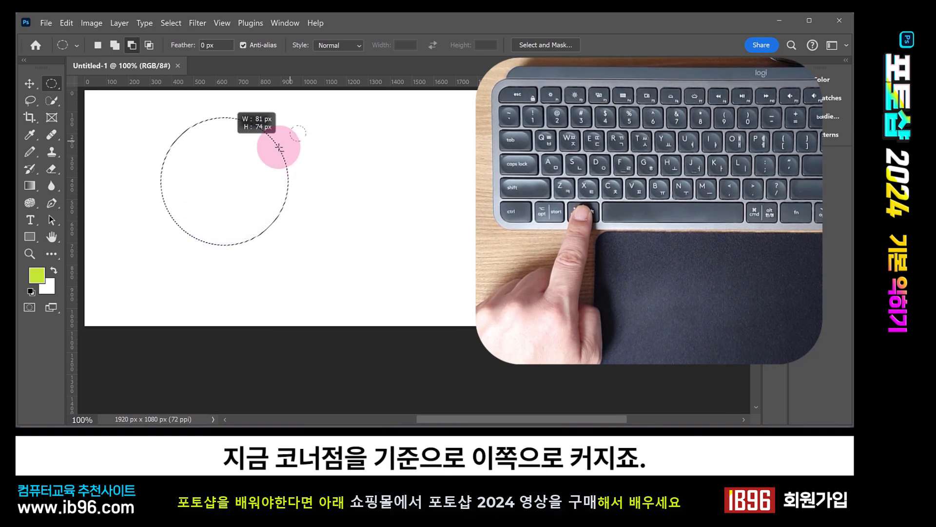
mouse_move(221, 200)
mouse_down()
mouse_move(200, 234)
mouse_move(254, 191)
mouse_move(264, 156)
mouse_move(249, 178)
mouse_up()
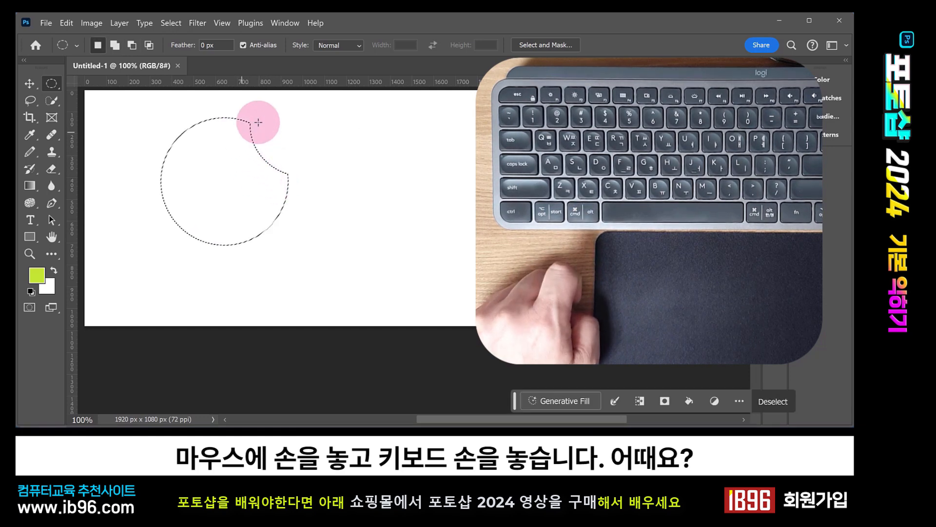
key(ctrl+z)
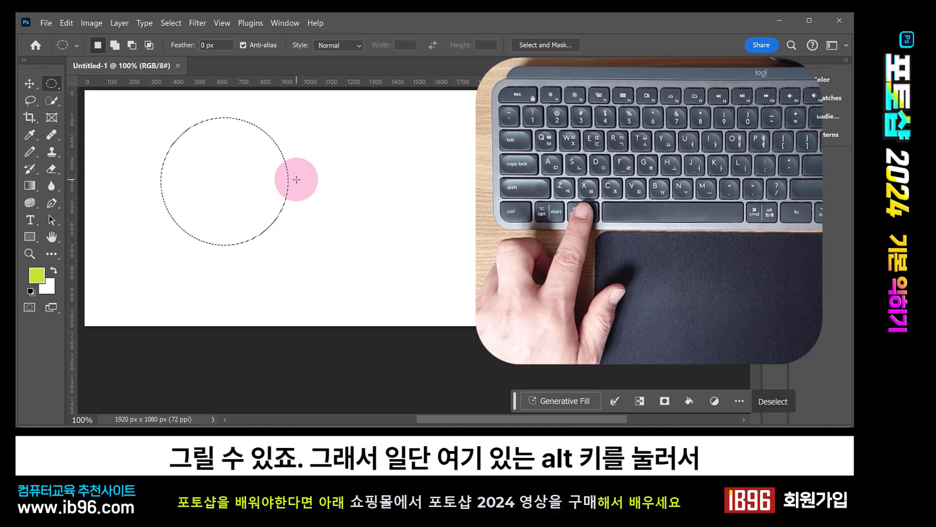
Form a crescent by subtracting a perfect circle drawn outward from the selection's right edge, and fill it with the foreground colour.
key(alt)
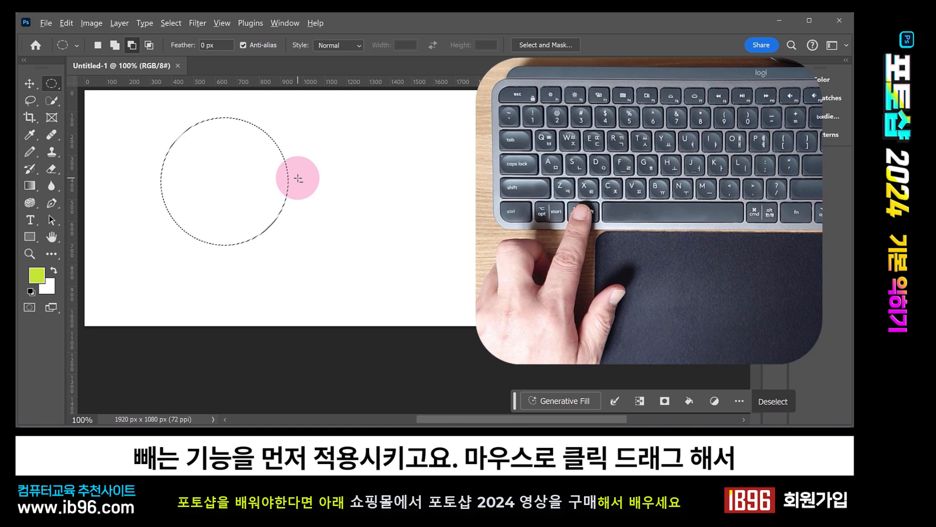
mouse_move(298, 179)
mouse_down()
mouse_move(226, 250)
mouse_move(253, 235)
mouse_move(240, 242)
mouse_up()
key(alt)
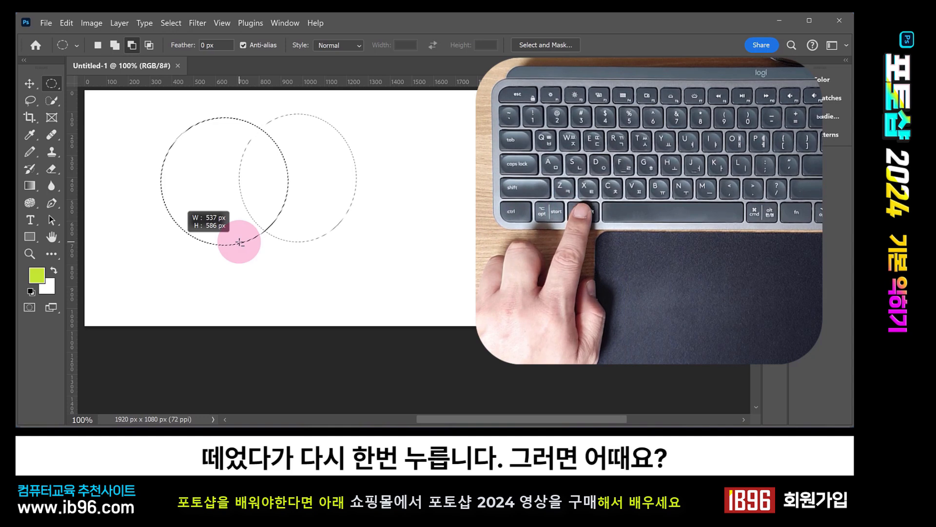
mouse_move(254, 212)
mouse_down()
mouse_move(236, 235)
mouse_move(271, 223)
mouse_move(229, 239)
mouse_move(233, 217)
mouse_move(233, 239)
mouse_move(198, 267)
mouse_up()
key(shift)
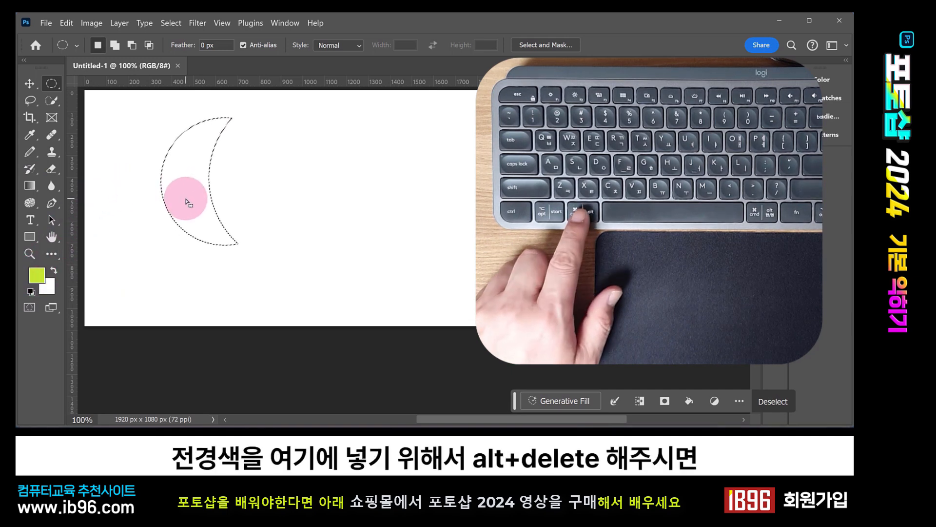
key(alt+Delete)
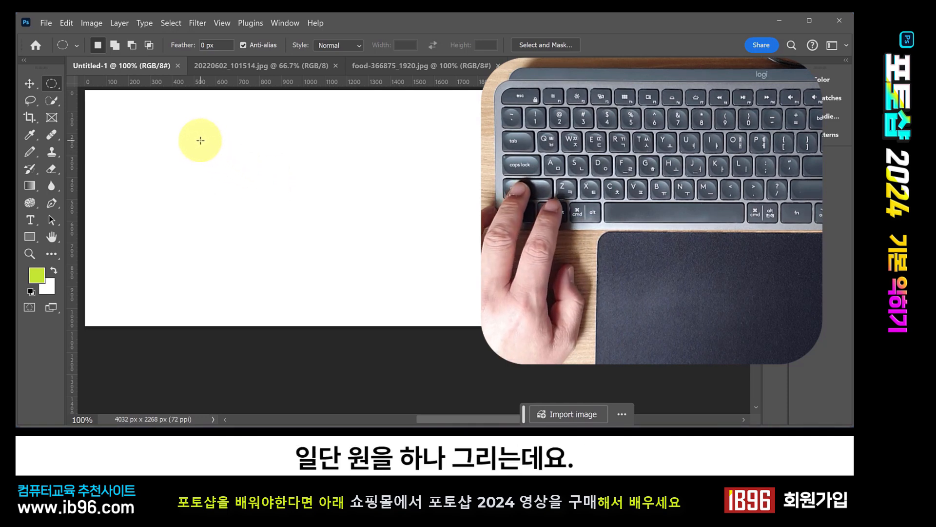
In the blank Untitled-1 canvas, draw a perfect circular selection outward from its centre and move the selection slightly down.
drag(227, 162, 287, 240)
key(alt)
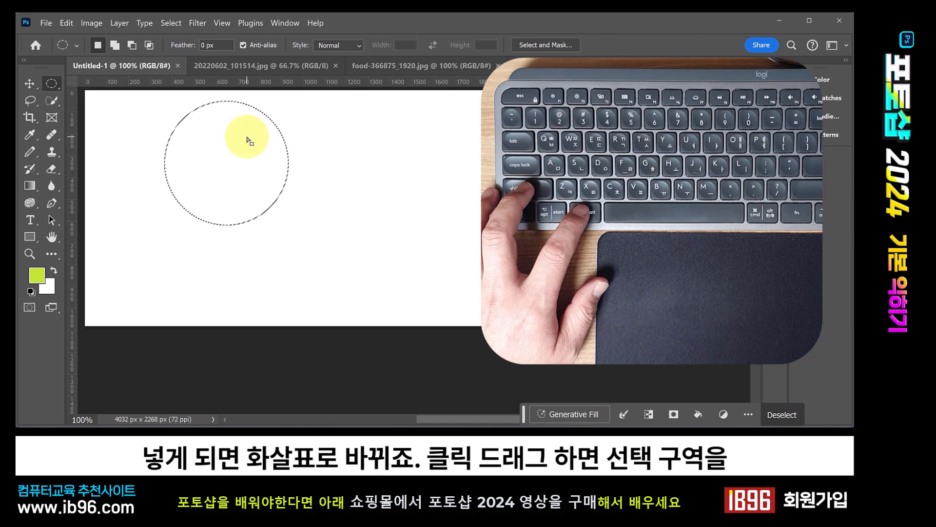
drag(247, 140, 250, 178)
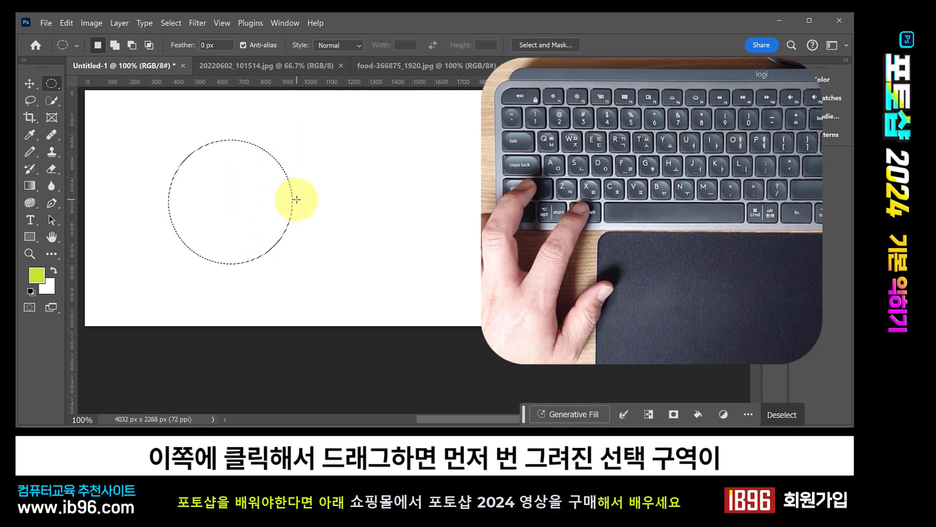
Try drawing a separate new selection starting at the circle's right edge, and undo it.
drag(295, 199, 383, 279)
key(ctrl+z)
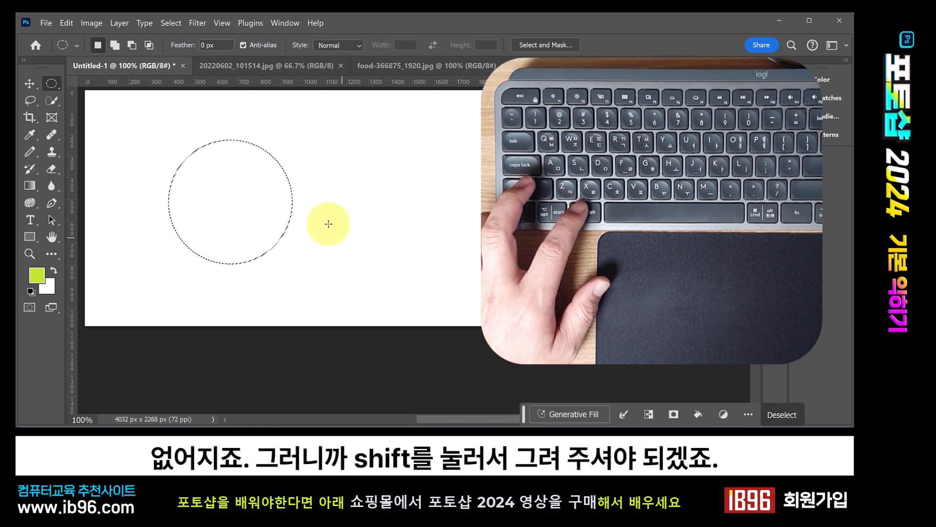
Add a smaller overlapping perfect circle to the selection, drawn outward from its centre at the existing circle's right edge.
key(shift)
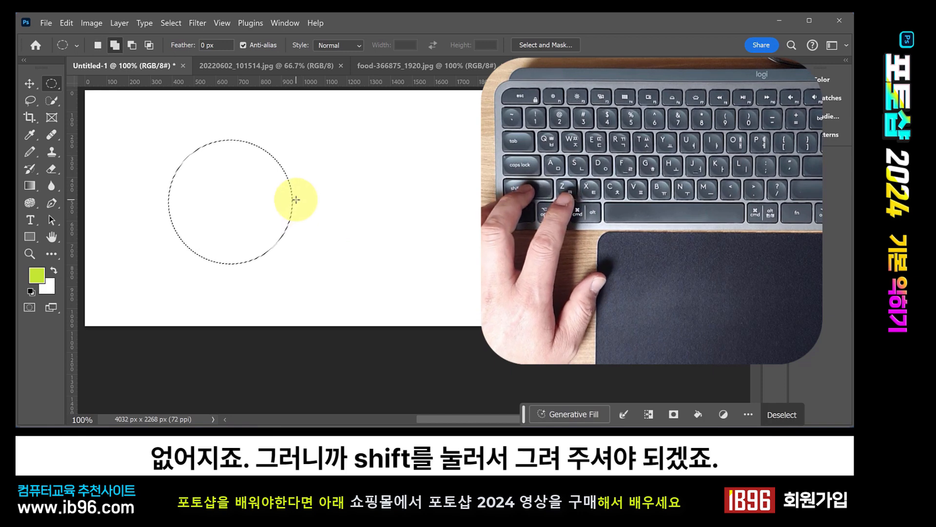
drag(295, 199, 318, 227)
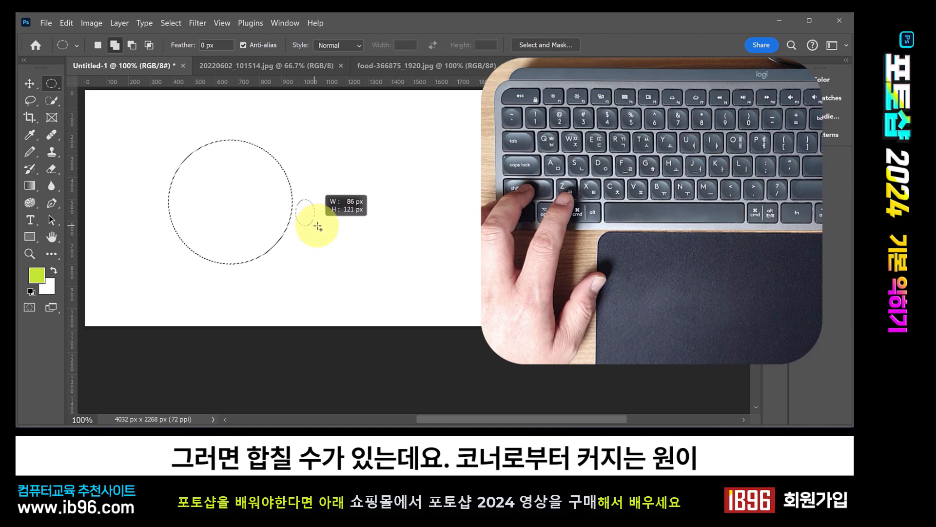
drag(358, 261, 321, 226)
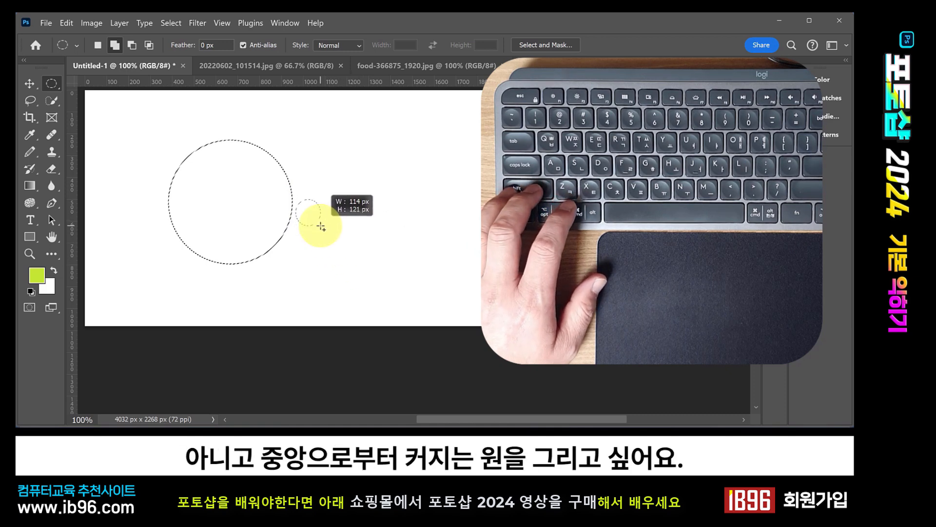
drag(359, 257, 320, 255)
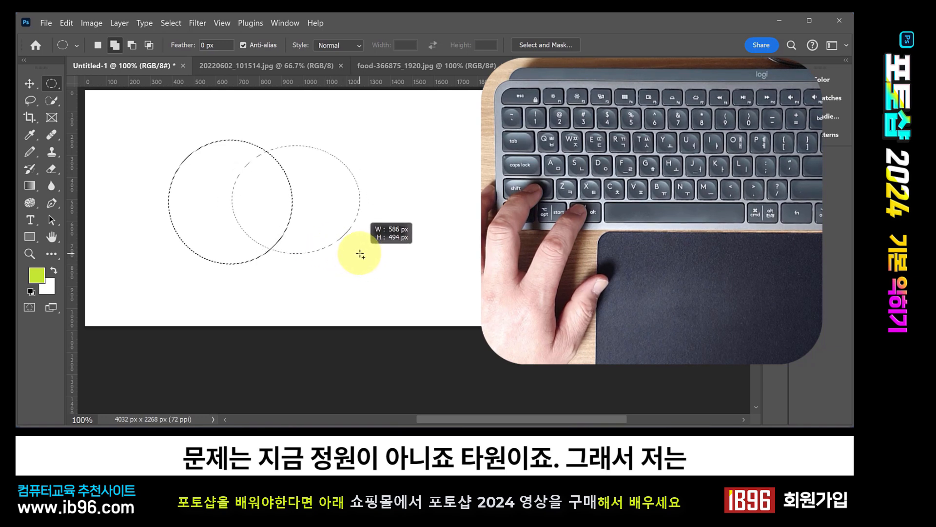
drag(360, 255, 324, 249)
drag(329, 248, 345, 254)
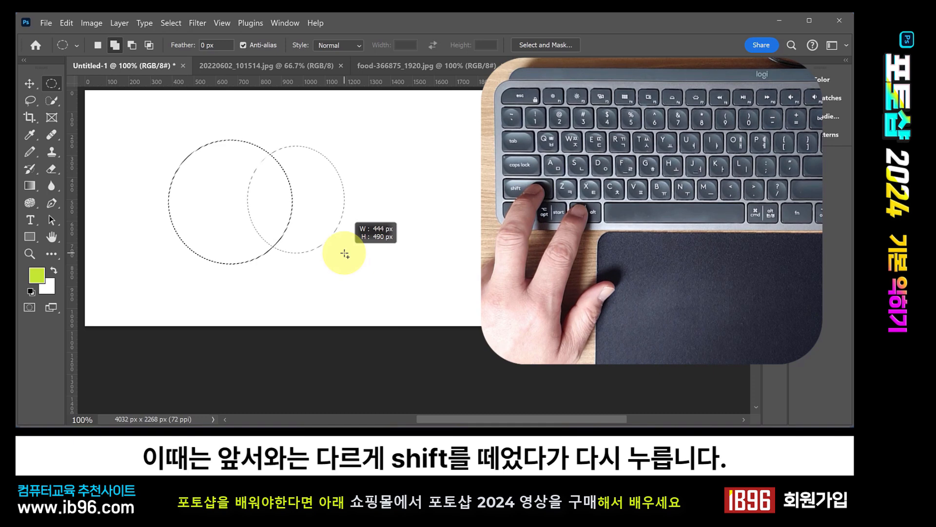
mouse_move(345, 254)
mouse_down()
mouse_move(322, 235)
mouse_move(335, 242)
mouse_up()
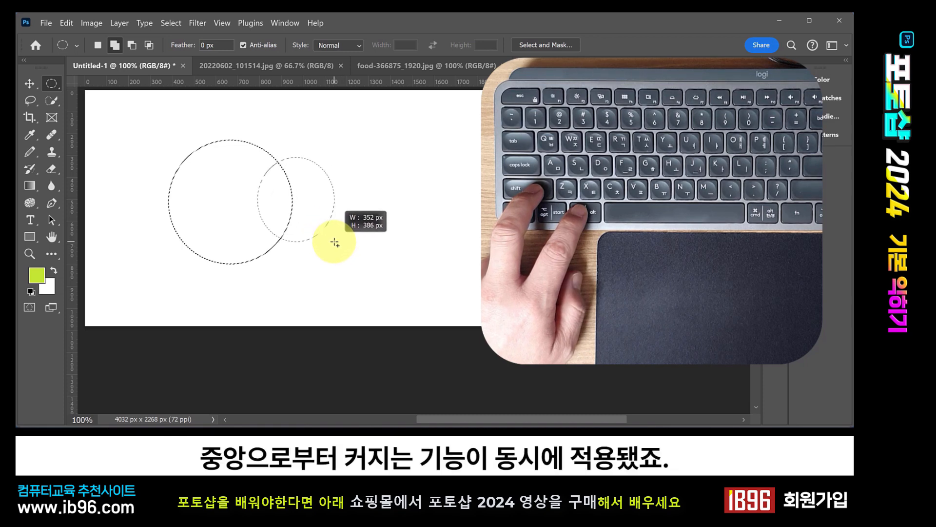
drag(335, 243, 313, 231)
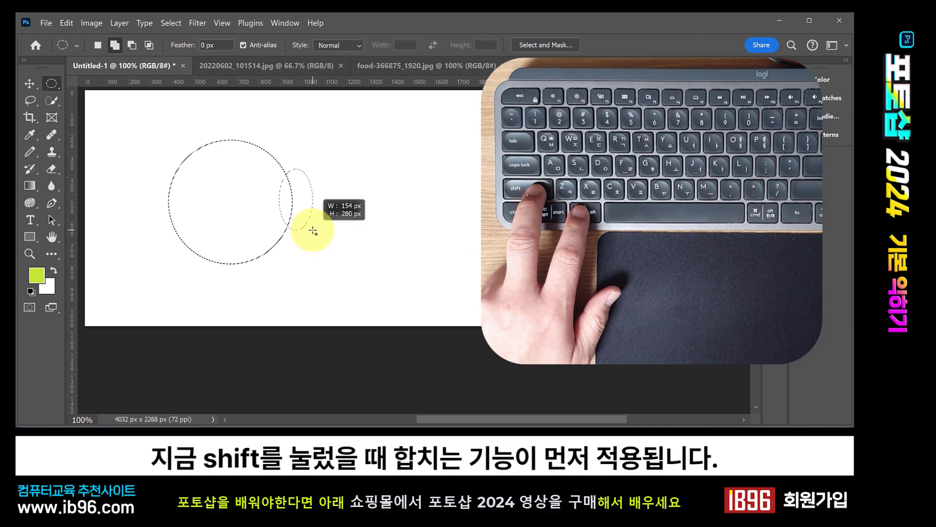
drag(331, 249, 354, 251)
key(shift)
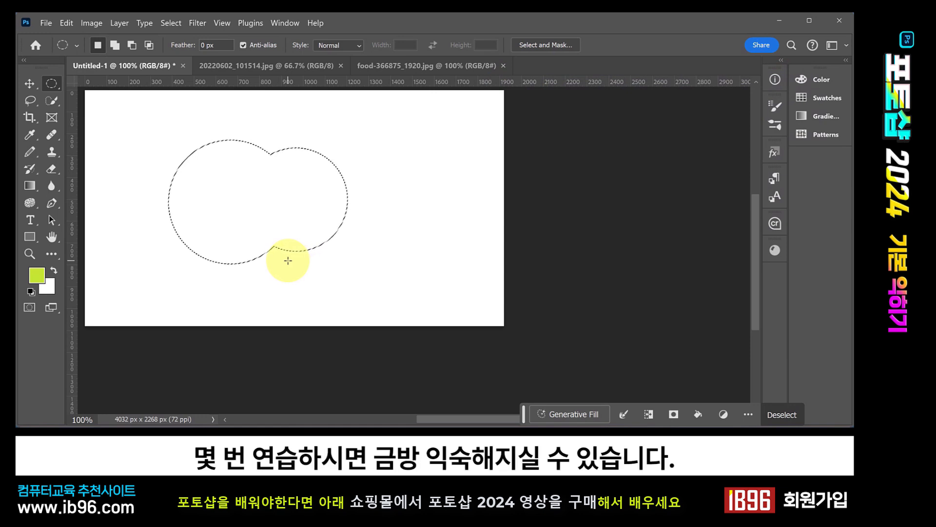
Deselect the merged circles and view the available marquee tools, keeping the Elliptical Marquee tool active.
click(185, 140)
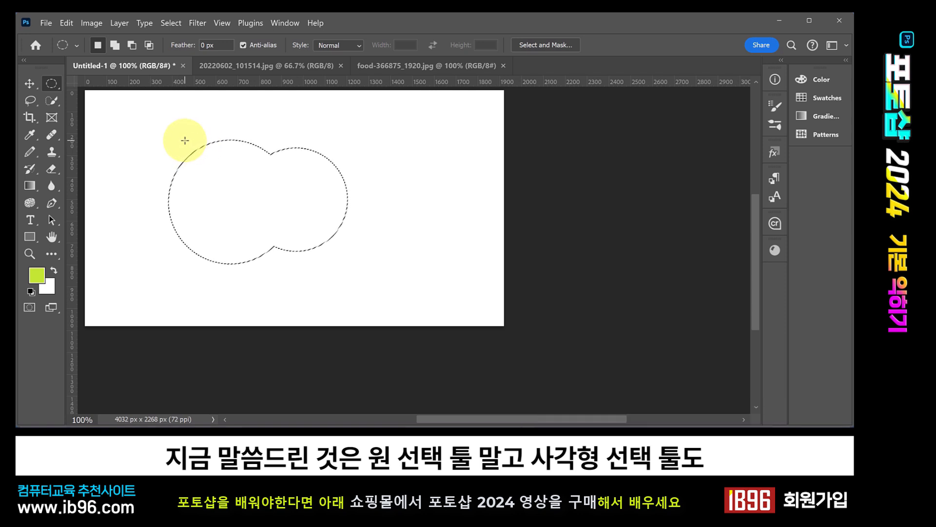
right_click(51, 84)
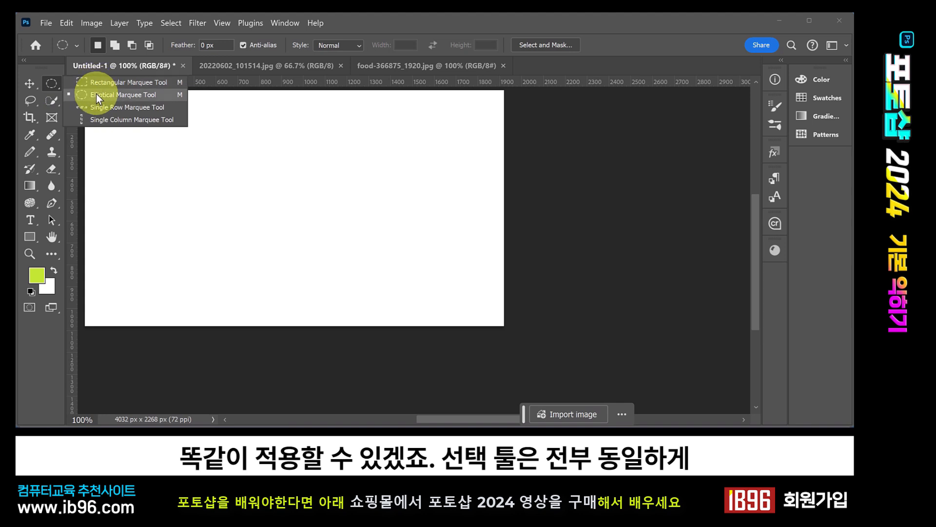
click(224, 173)
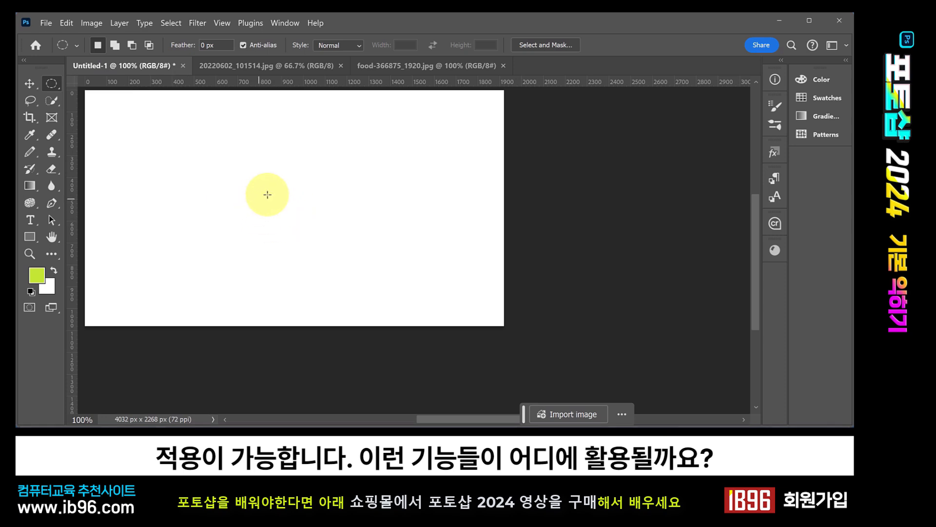
View the stone basin photo 20220602_101514.jpg and the plates image food-366875_1920.jpg.
click(293, 63)
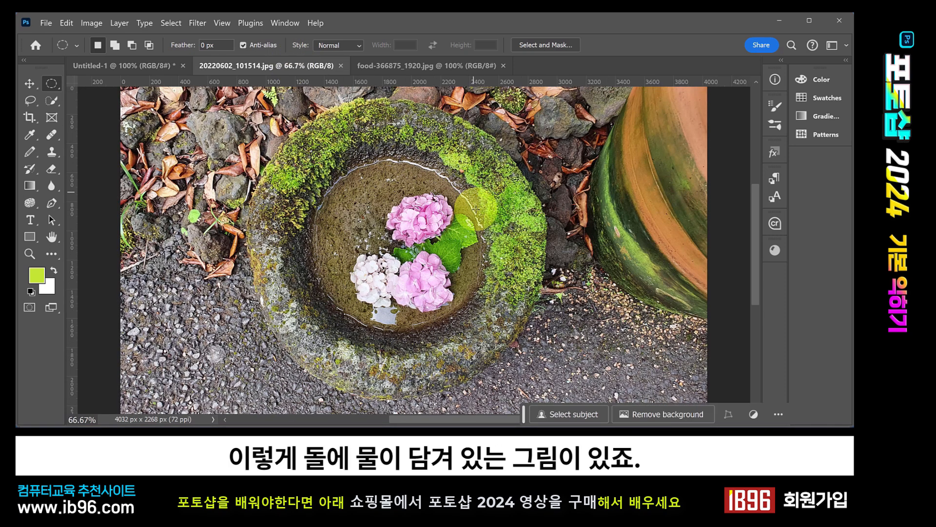
click(414, 67)
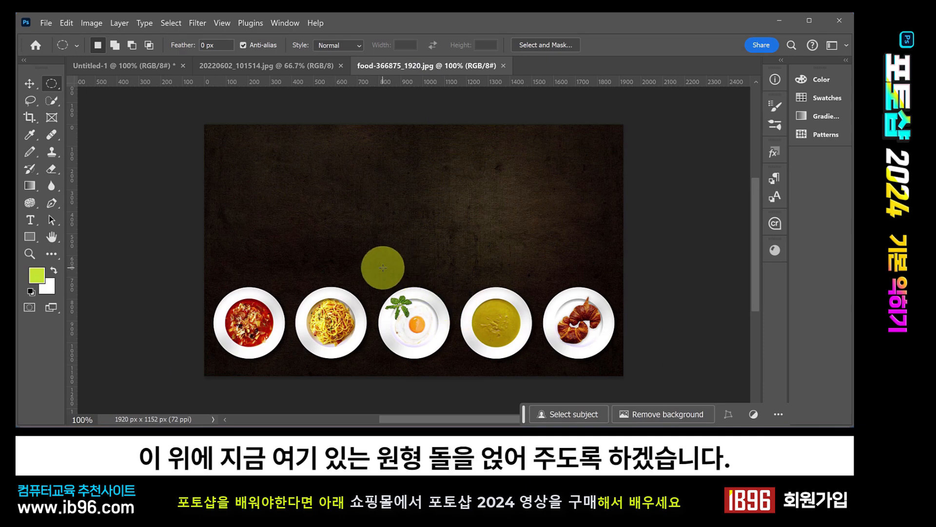
Place a horizontal guide at the stone basin's upper edge and a vertical guide at its left edge in 20220602_101514.jpg.
click(285, 64)
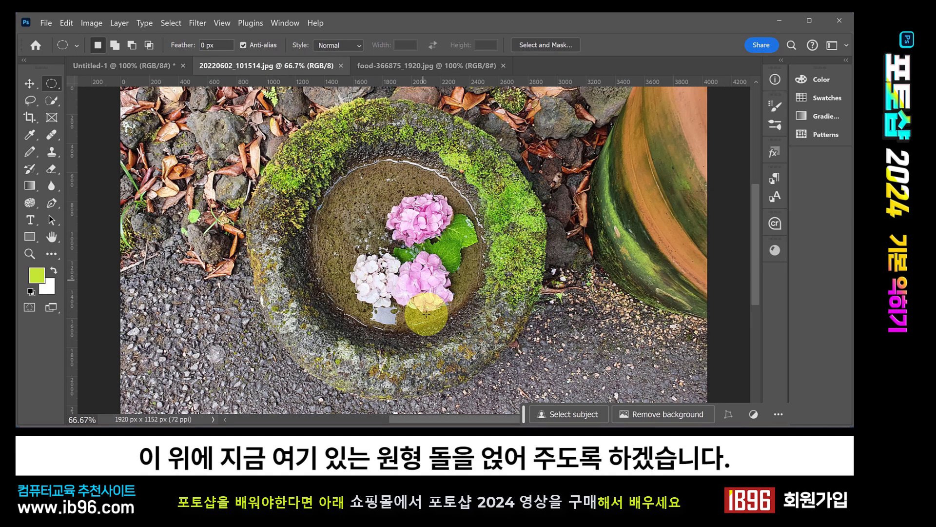
click(443, 61)
click(282, 64)
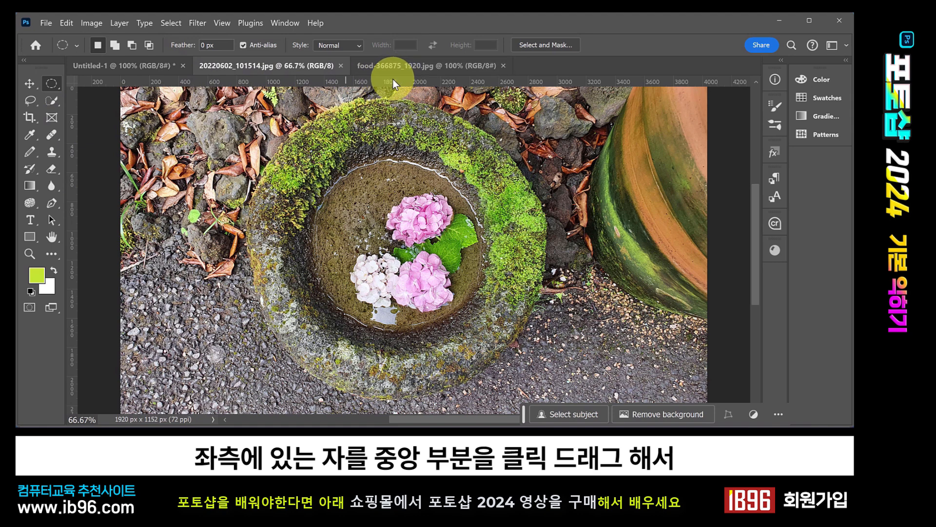
drag(393, 79, 394, 98)
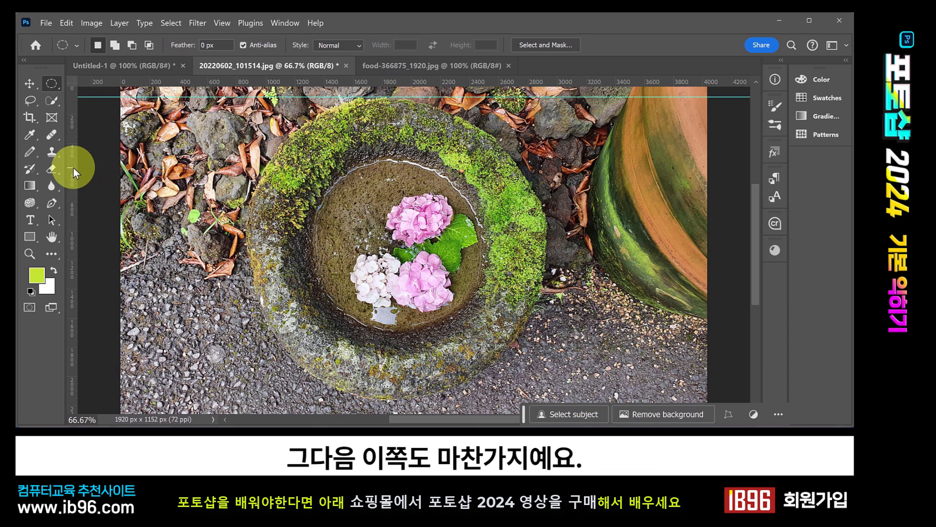
drag(73, 168, 245, 178)
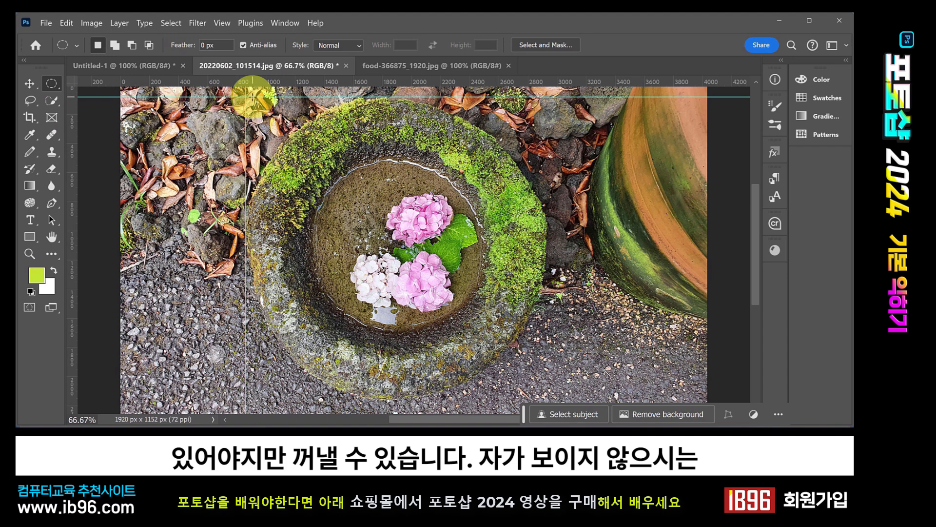
Check the Rulers setting, add an extra horizontal guide across the upper part of the basin, and remove it with the Move tool.
click(223, 22)
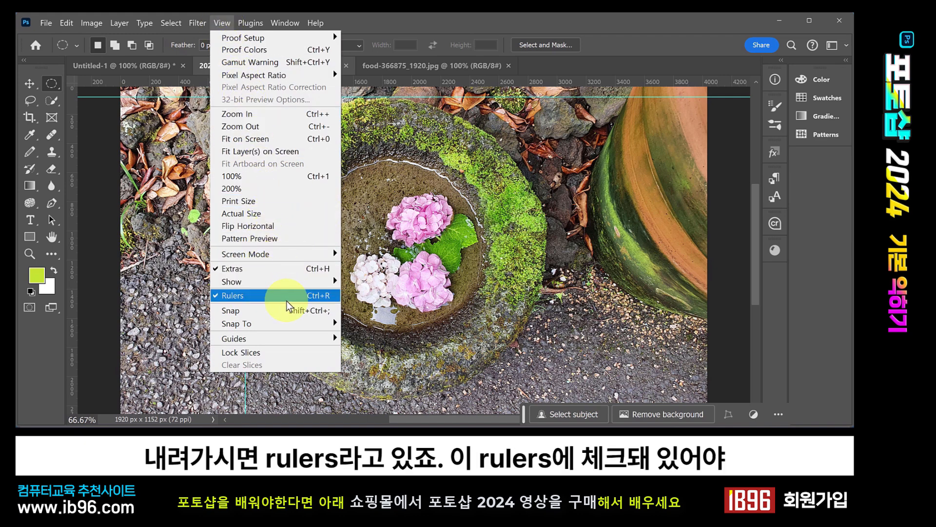
click(403, 20)
drag(385, 80, 375, 186)
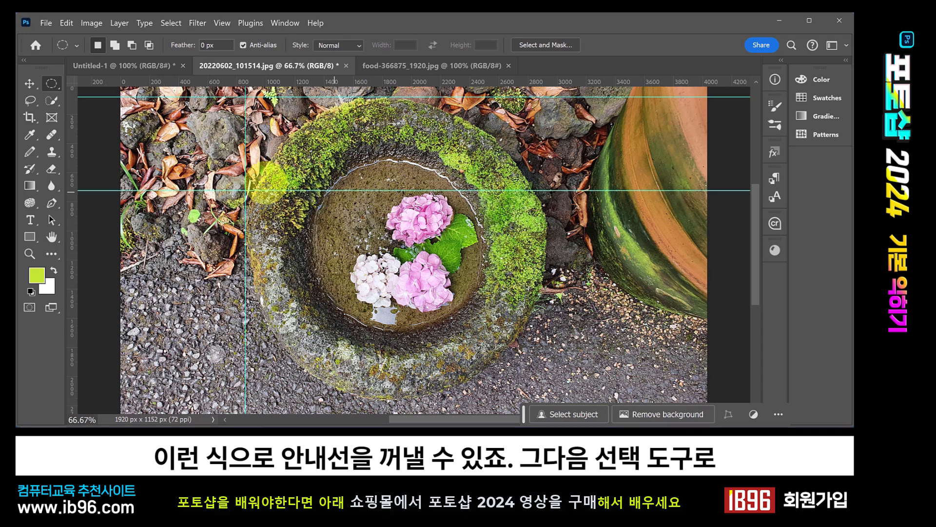
click(29, 85)
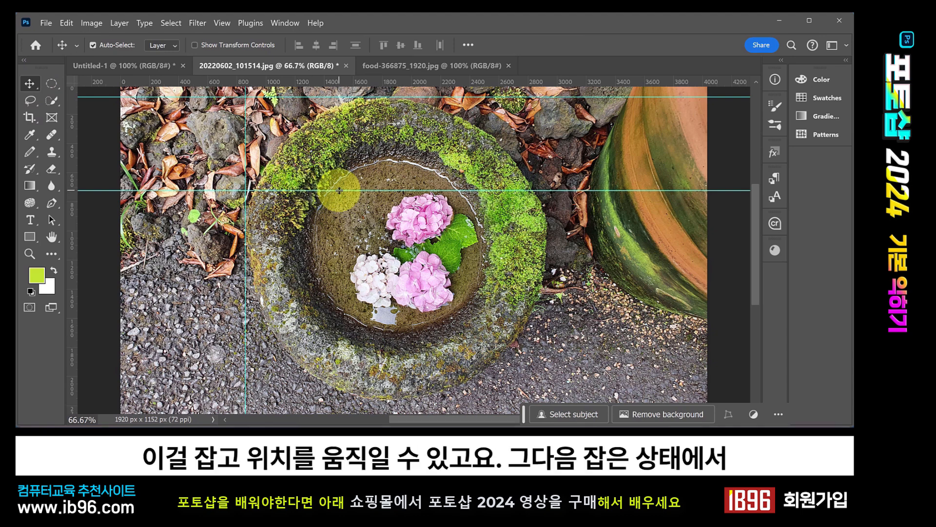
mouse_move(339, 190)
mouse_down()
mouse_move(340, 284)
mouse_move(384, 284)
mouse_move(375, 284)
mouse_move(375, 44)
mouse_move(362, 83)
mouse_up()
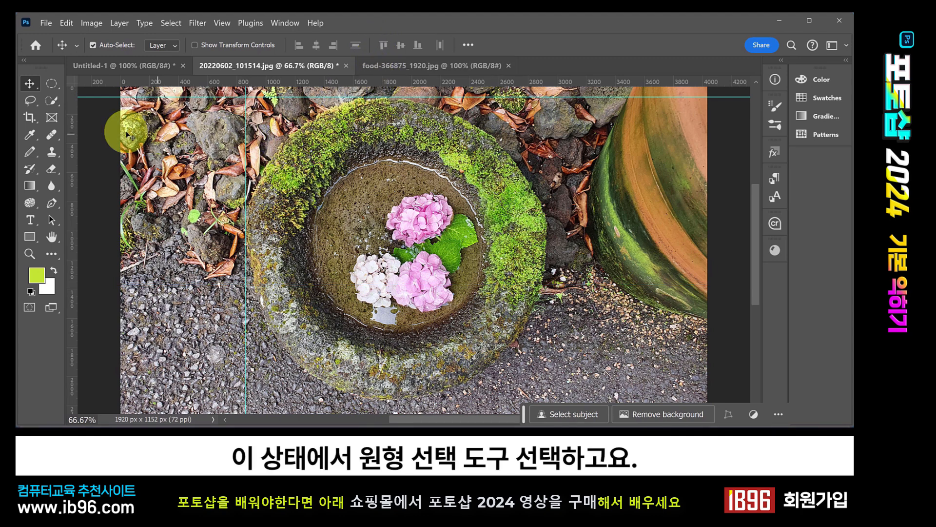
Select the whole stone basin with an elliptical selection drawn from the guides' intersection, and fine-tune the selection's position.
click(57, 83)
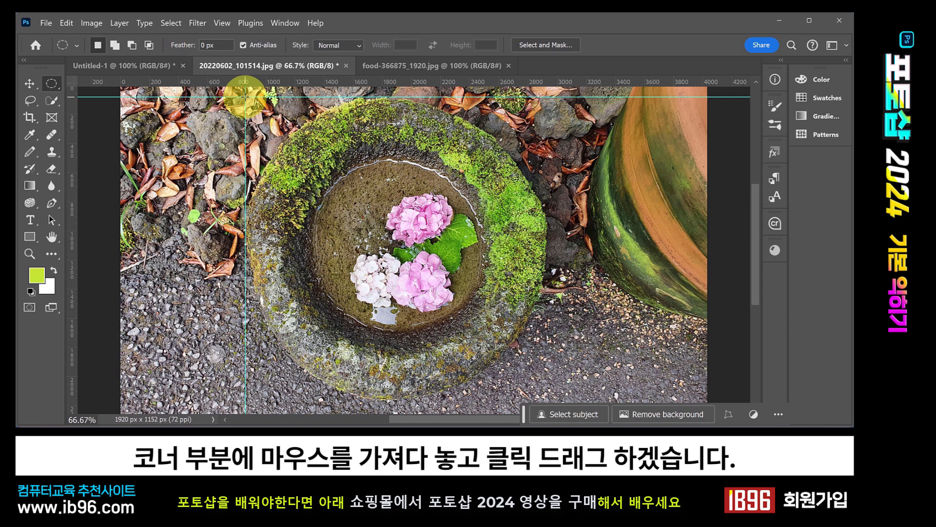
drag(244, 97, 547, 393)
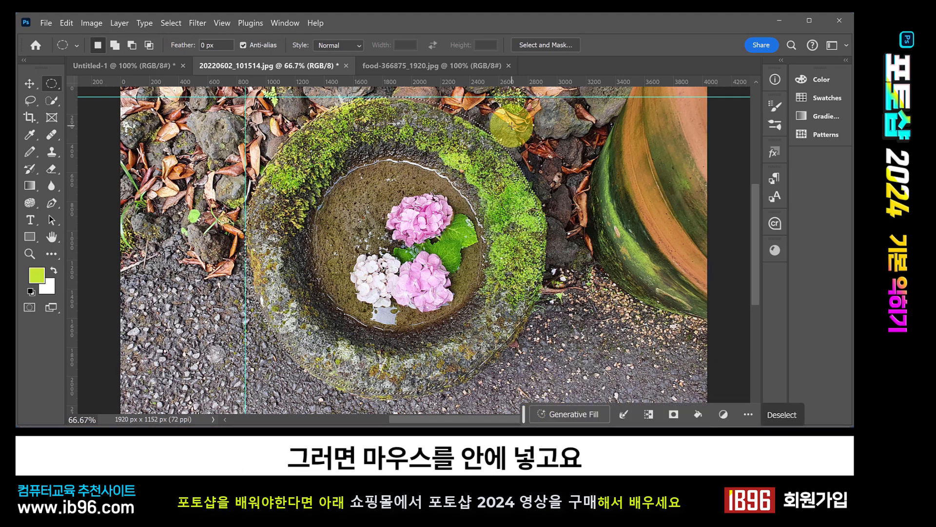
drag(468, 133, 469, 134)
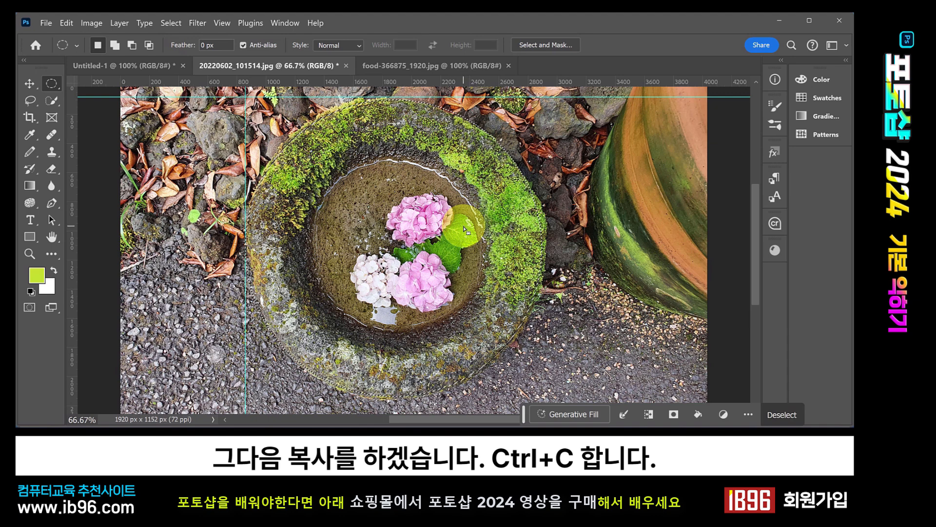
Copy the selected basin, paste it into food-366875_1920.jpg, and move it within the image.
click(406, 65)
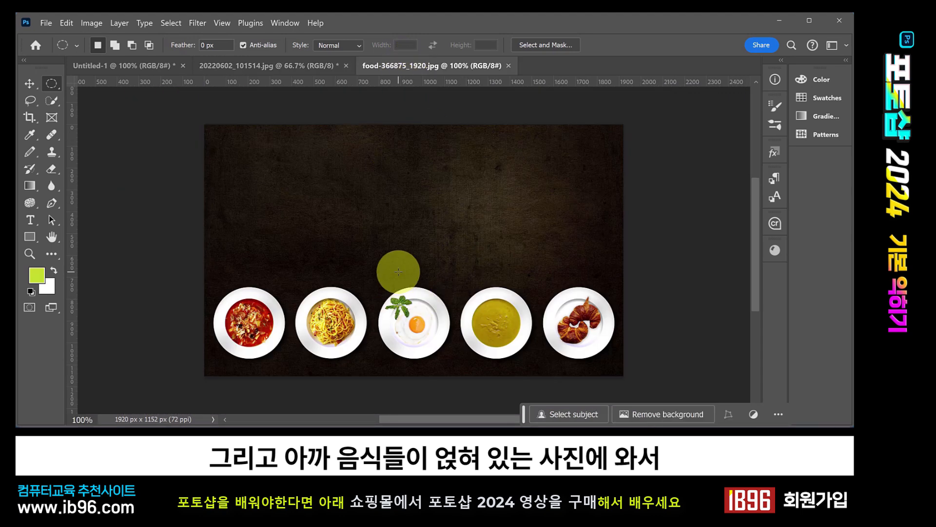
key(ctrl+v)
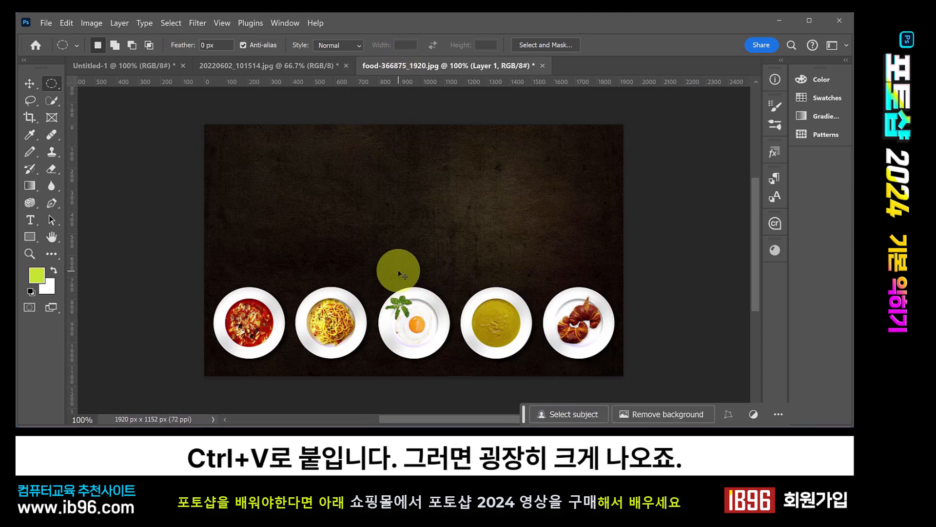
drag(399, 271, 356, 219)
mouse_move(426, 223)
mouse_down()
mouse_move(424, 236)
mouse_move(430, 230)
mouse_move(400, 215)
mouse_move(424, 214)
mouse_up()
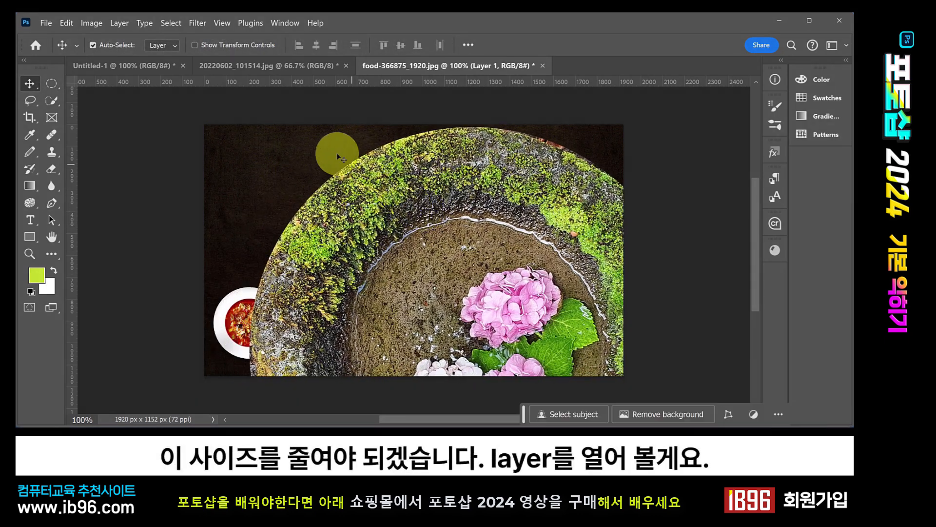
Show the Layers panel and reposition the pasted basin on Layer 1.
click(291, 22)
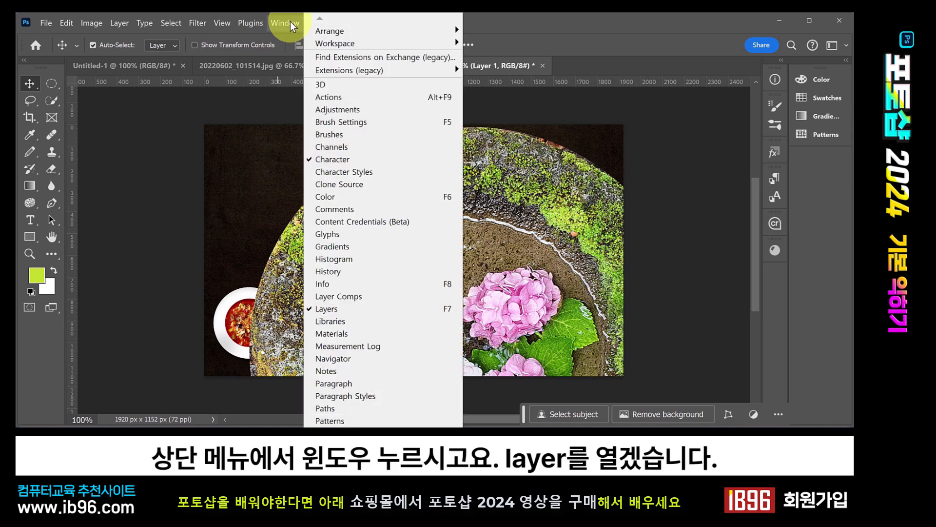
click(328, 309)
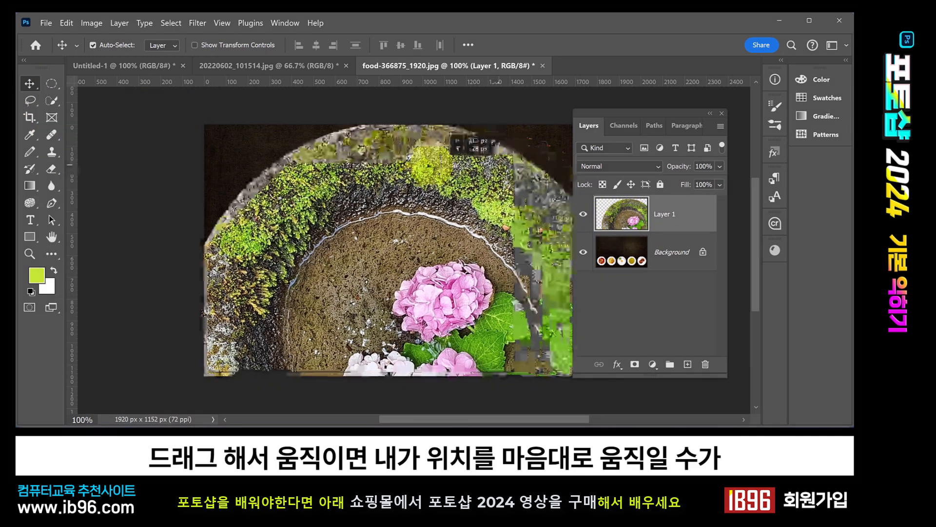
drag(451, 146, 451, 191)
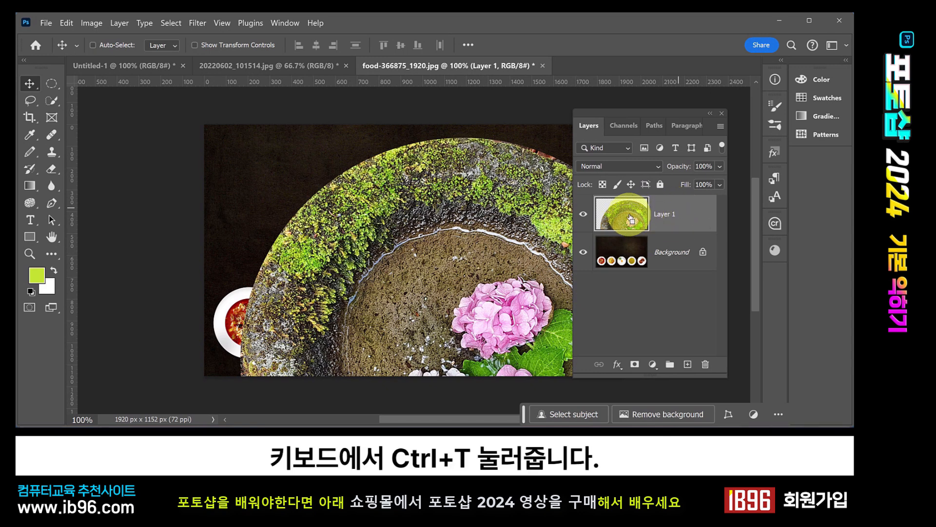
Scale the basin layer proportionally to about 18.55% and place it directly above the leftmost plate.
key(ctrl+t)
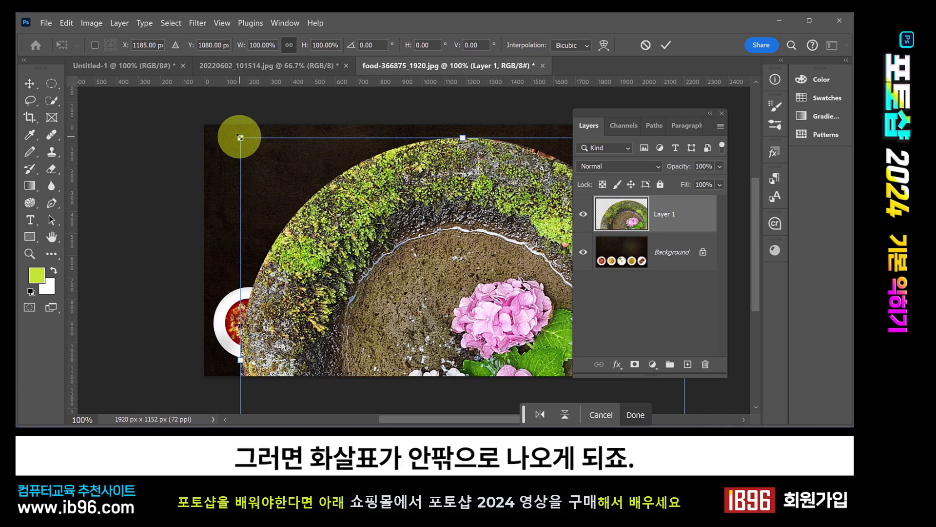
drag(240, 138, 423, 336)
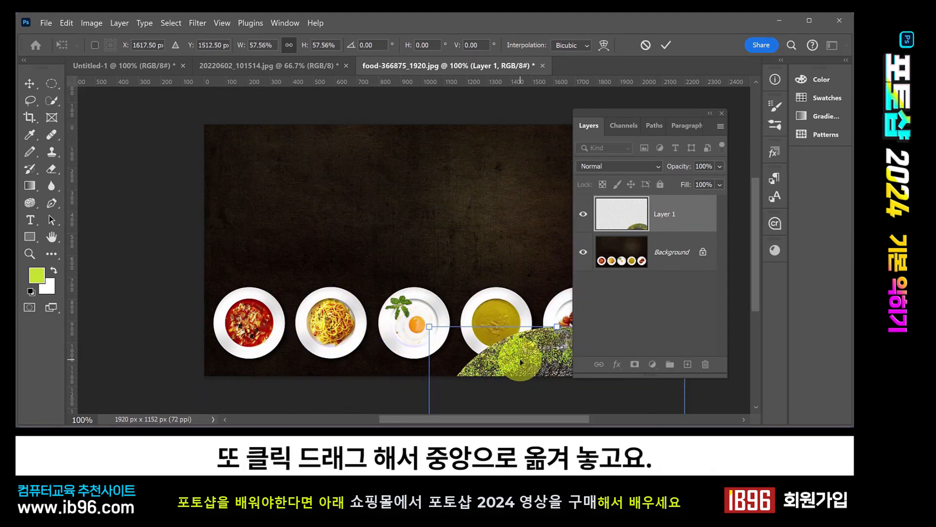
drag(507, 356, 324, 147)
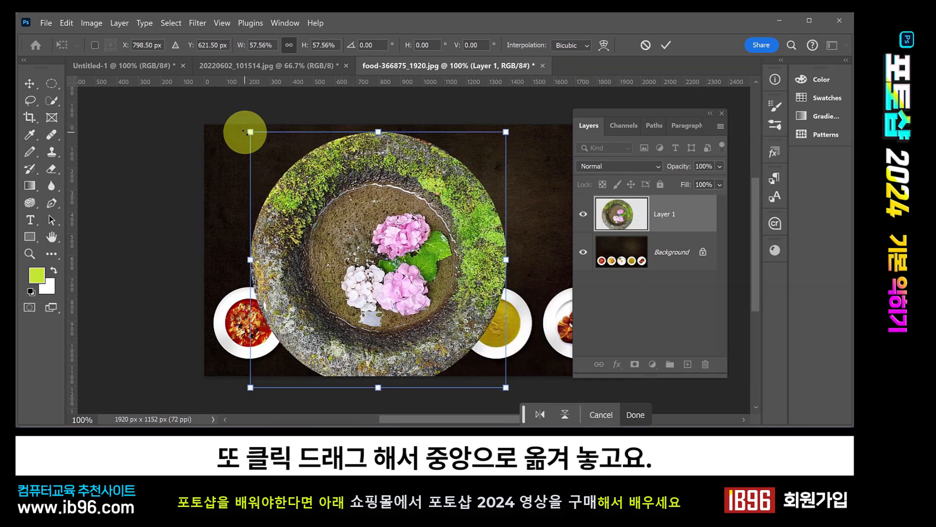
drag(250, 131, 424, 303)
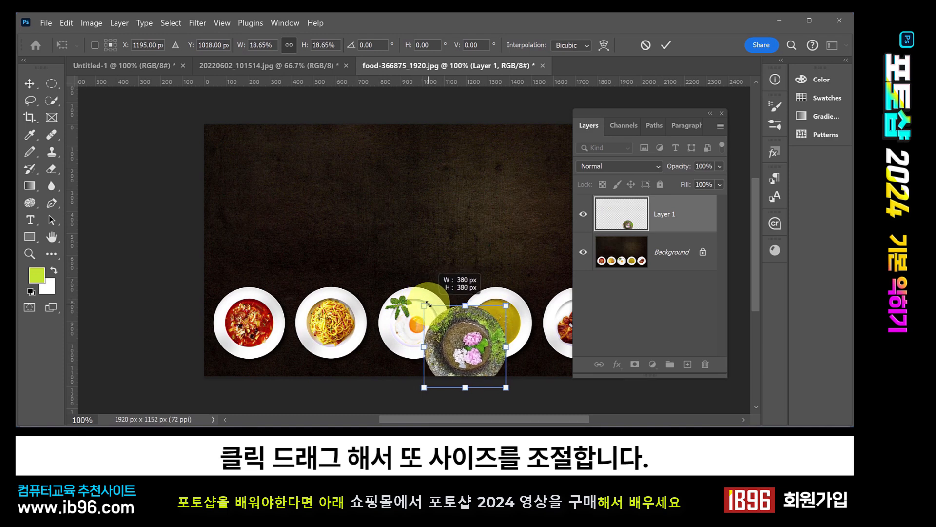
drag(455, 354, 444, 248)
click(437, 267)
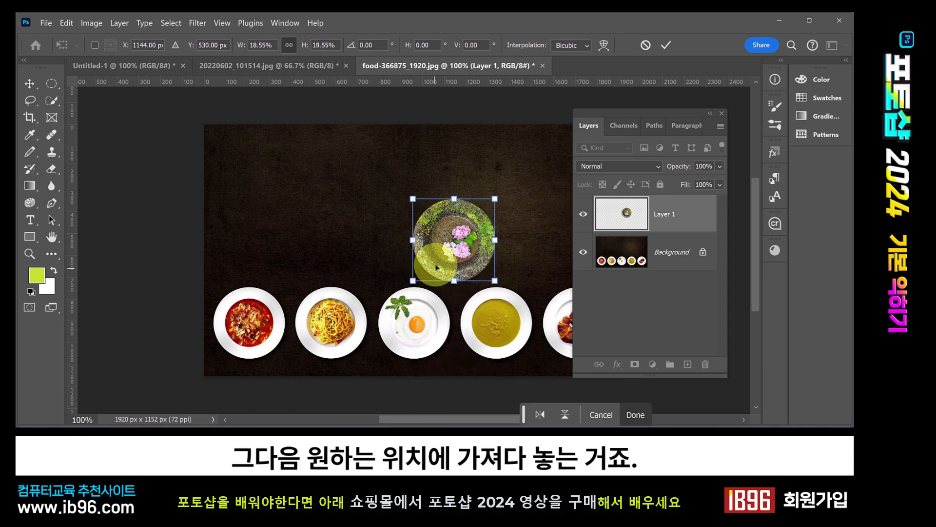
double_click(446, 222)
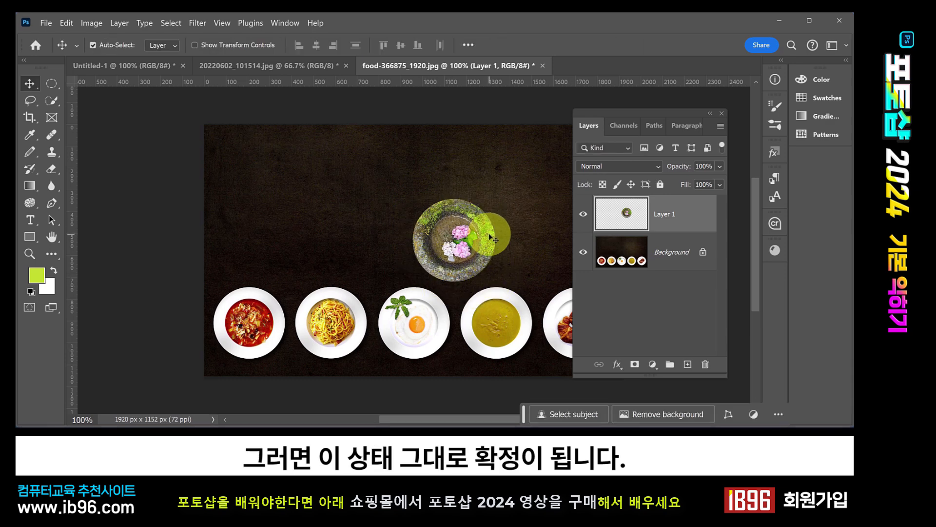
drag(482, 256, 397, 262)
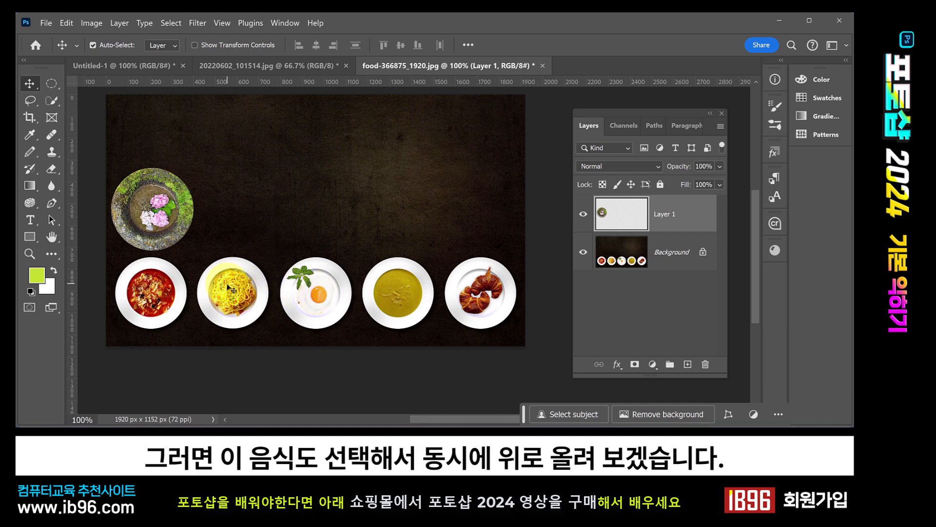
drag(247, 287, 256, 227)
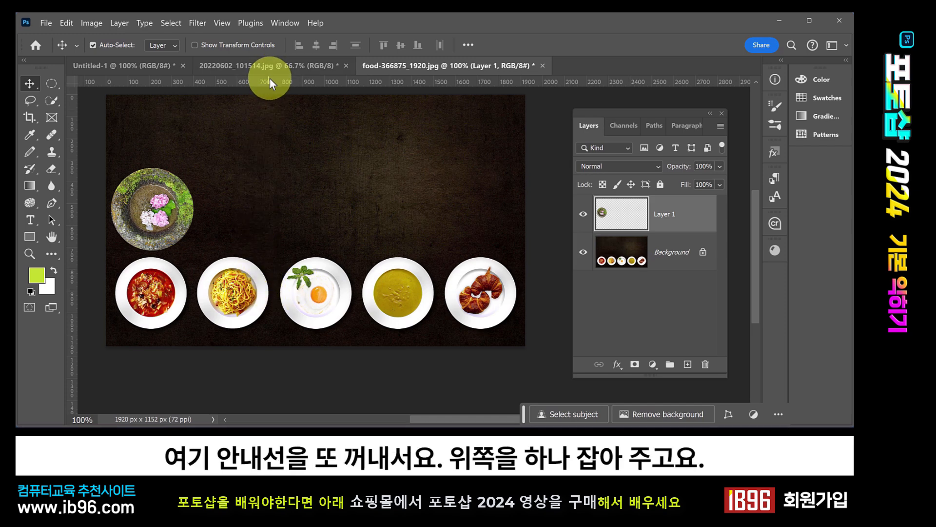
Add three horizontal guides at the upper edge, lower edge and centre of the row of plates.
drag(269, 81, 273, 257)
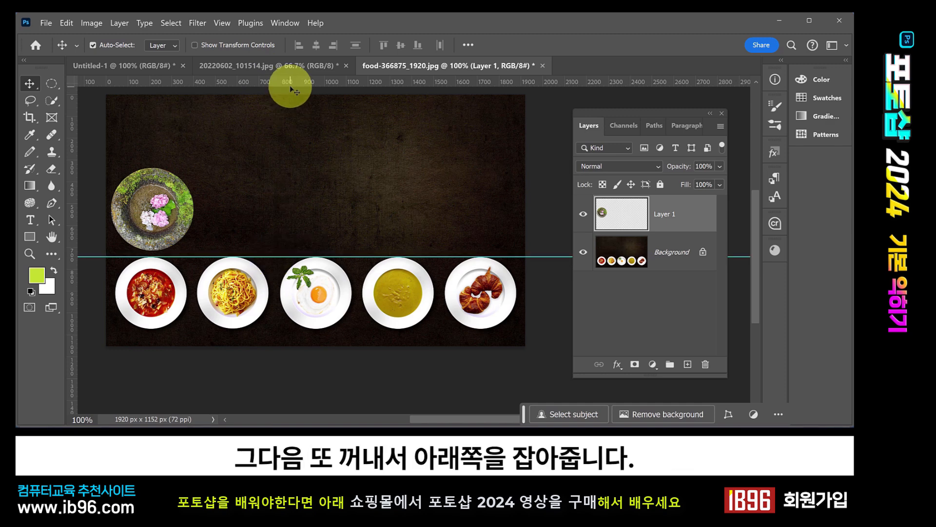
drag(290, 80, 292, 328)
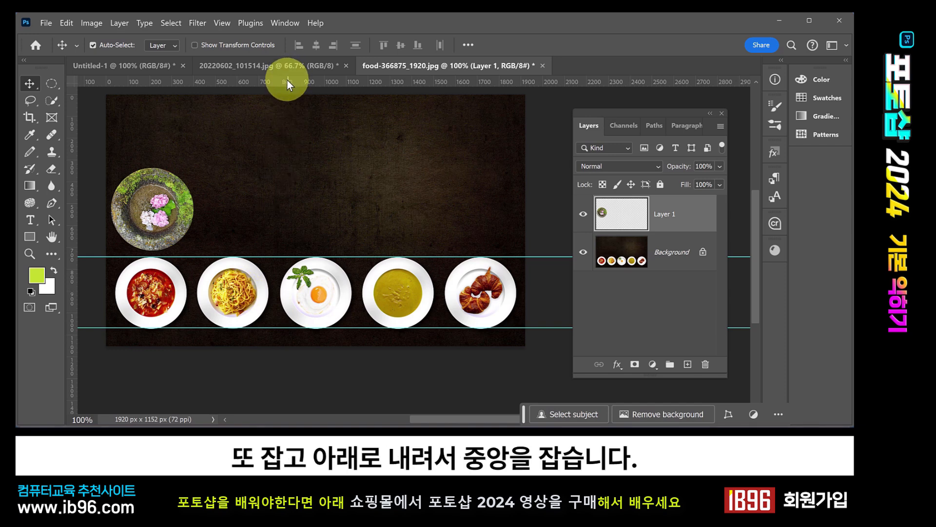
drag(288, 80, 306, 292)
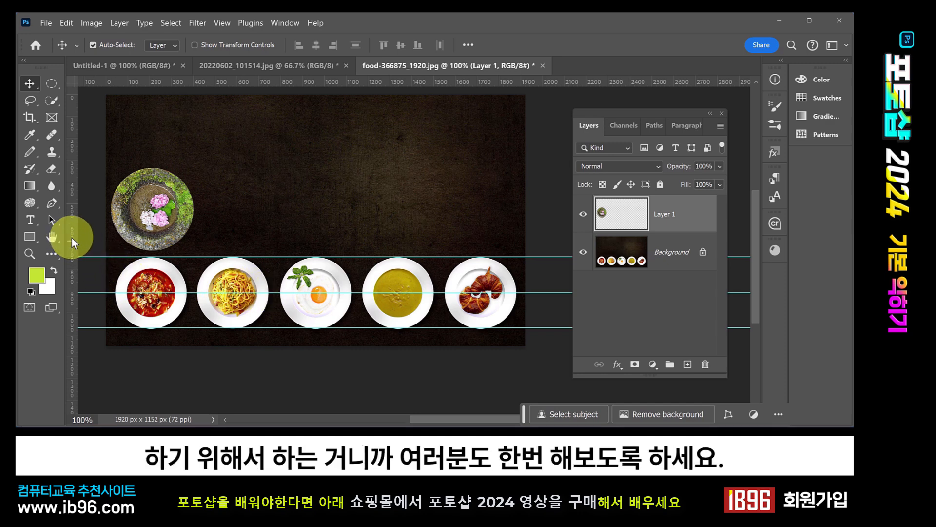
Add vertical guides through the centres of the pasta, egg and green soup plates, fine-tuning the egg plate's guide.
drag(72, 238, 234, 228)
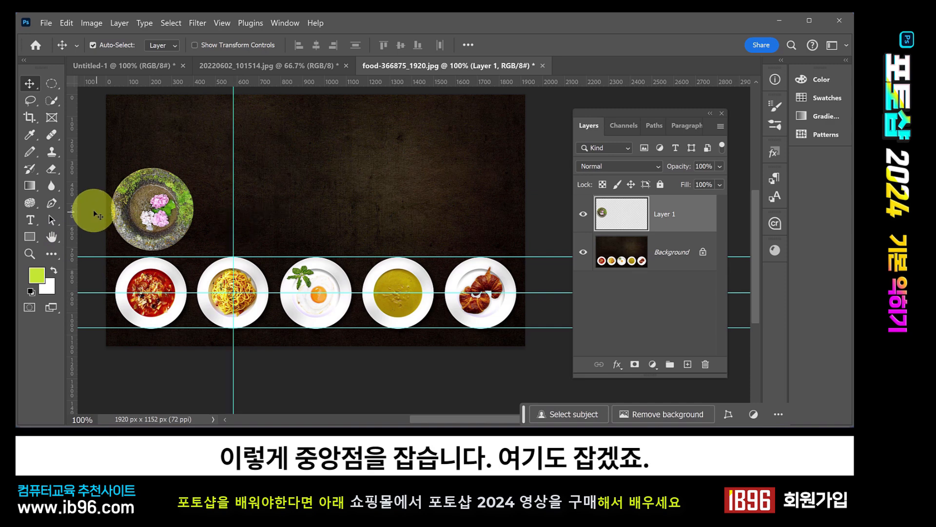
drag(69, 202, 316, 231)
drag(71, 182, 398, 210)
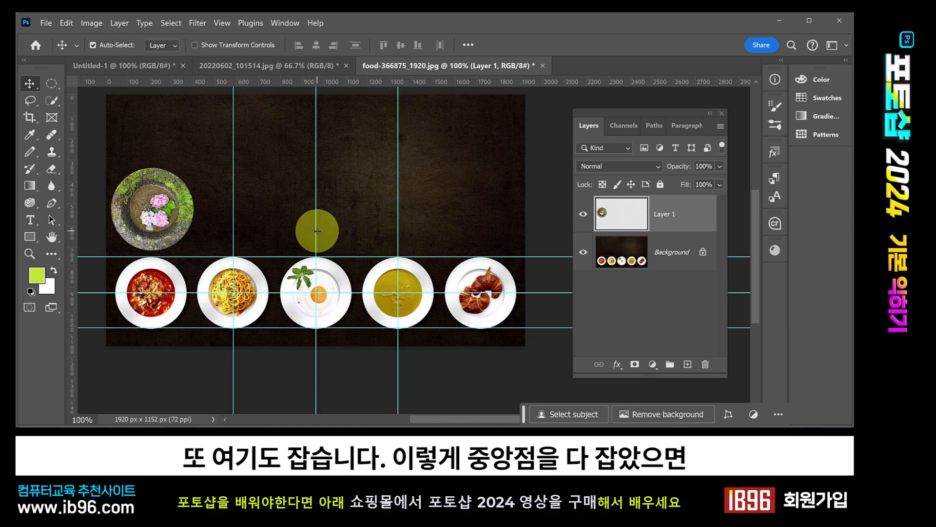
drag(317, 231, 317, 228)
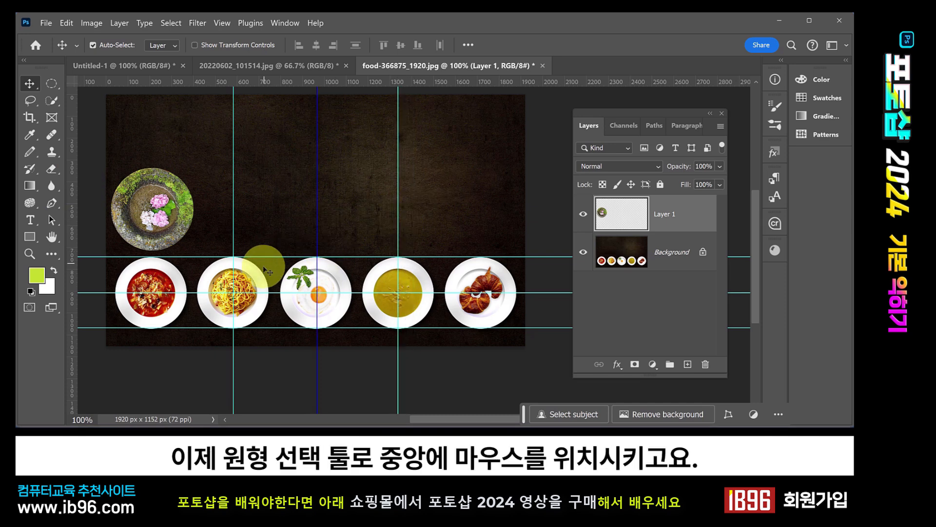
Select the pasta plate with a perfect circle drawn outward from its guide intersection, and add a matching circle around the egg plate.
click(55, 83)
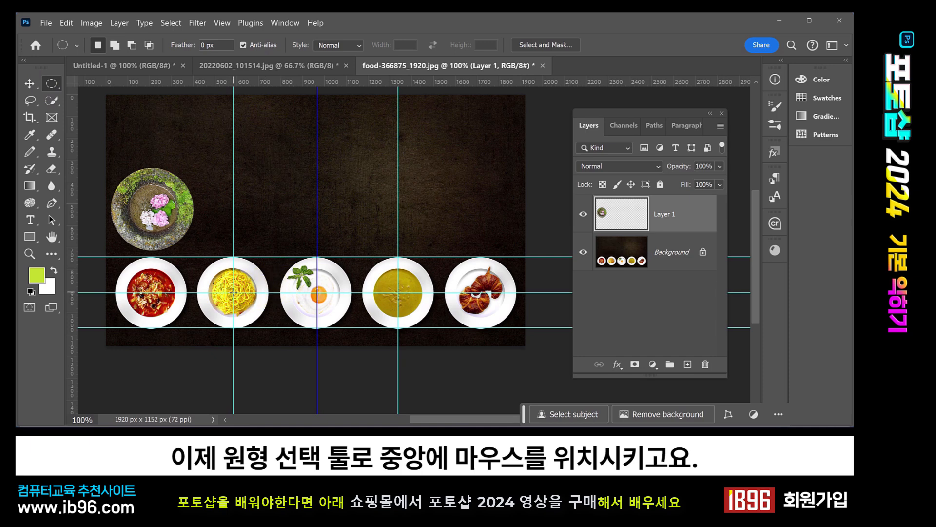
drag(234, 292, 286, 327)
key(shift)
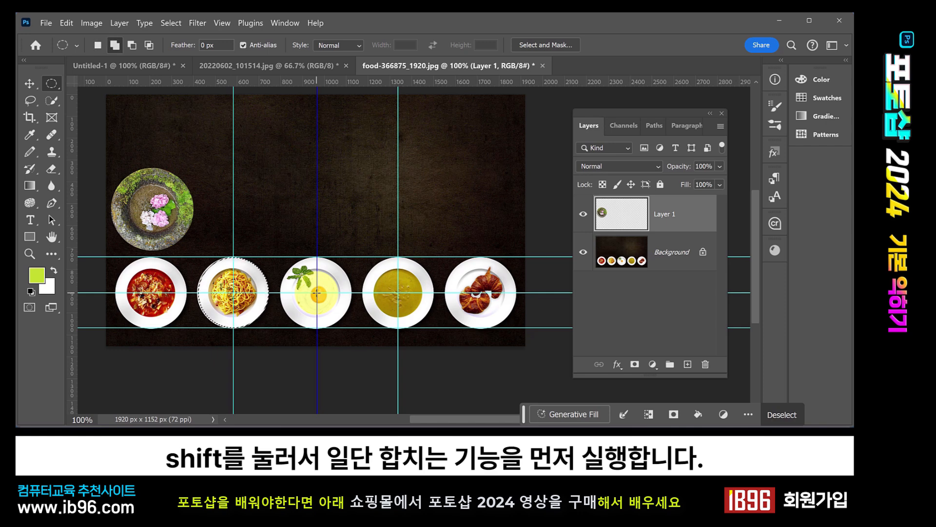
drag(317, 293, 380, 363)
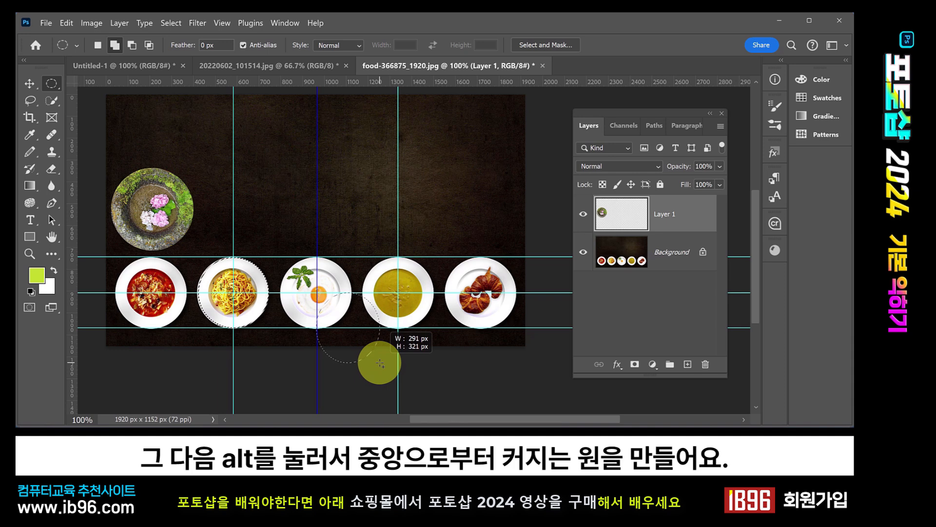
drag(380, 363, 365, 327)
key(shift)
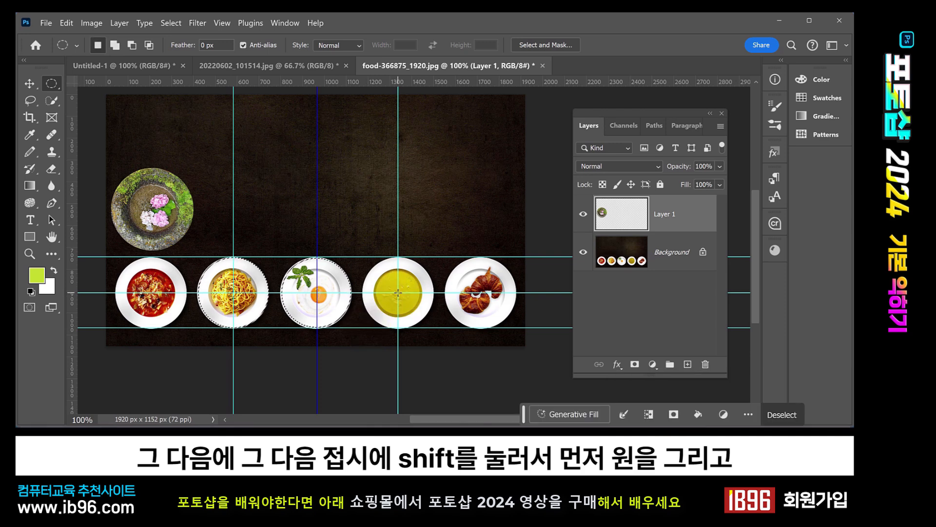
Add a perfect circle around the green soup plate to the existing selection, drawn outward from its guide intersection.
key(shift)
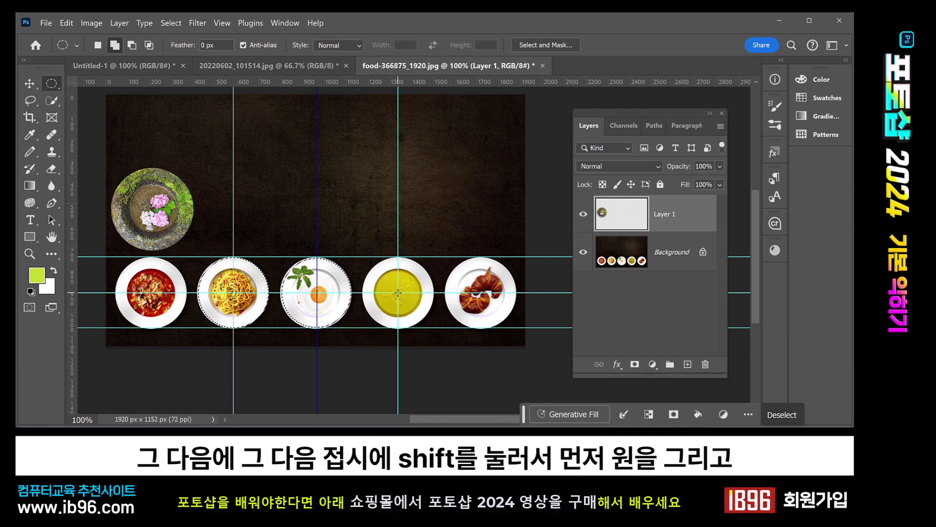
mouse_move(398, 293)
mouse_down()
mouse_move(449, 348)
mouse_move(420, 339)
mouse_move(433, 345)
mouse_up()
key(alt)
key(shift)
drag(433, 337, 433, 336)
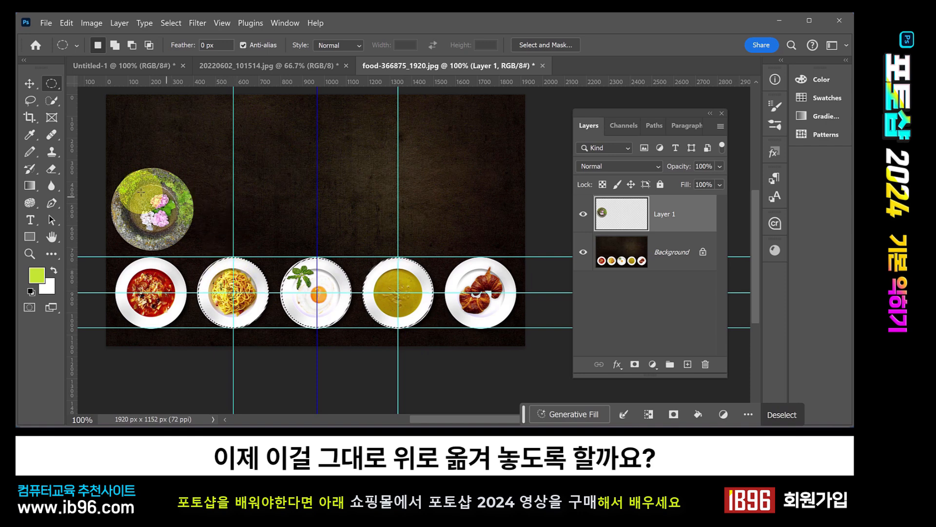
Copy the three selected plates from the Background layer onto a new layer and move the copies straight up beside the stone basin.
click(29, 85)
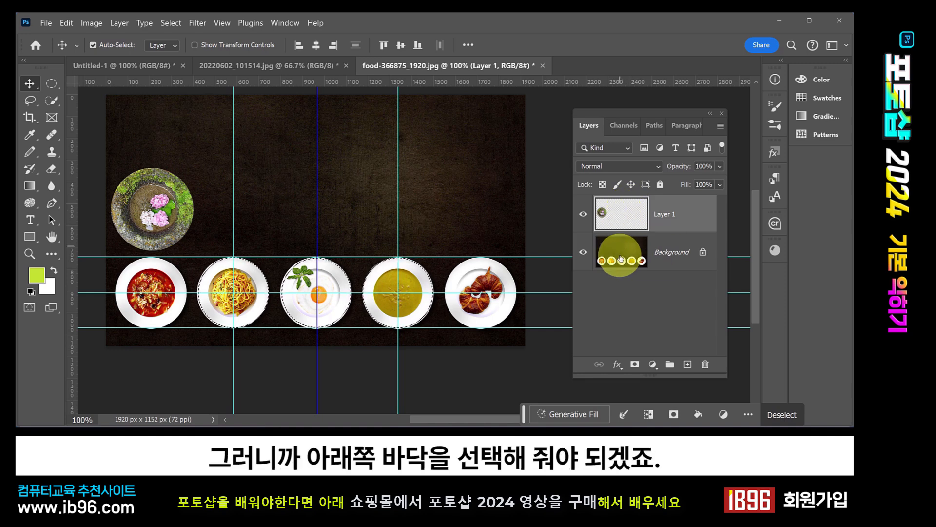
click(620, 258)
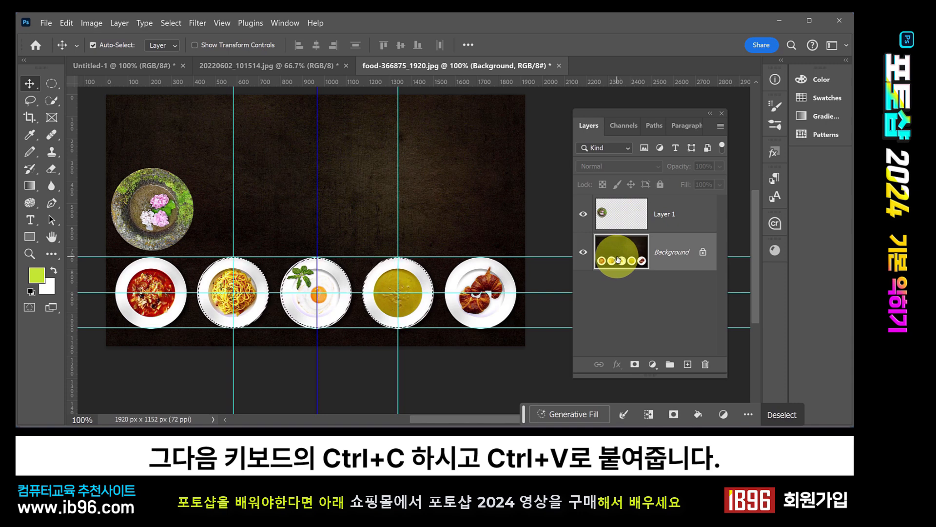
key(ctrl+v)
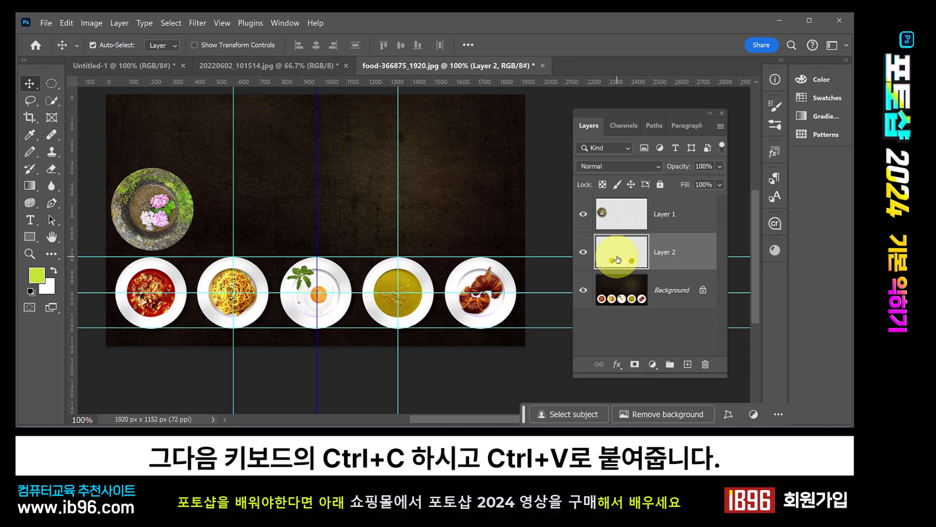
drag(616, 112, 570, 101)
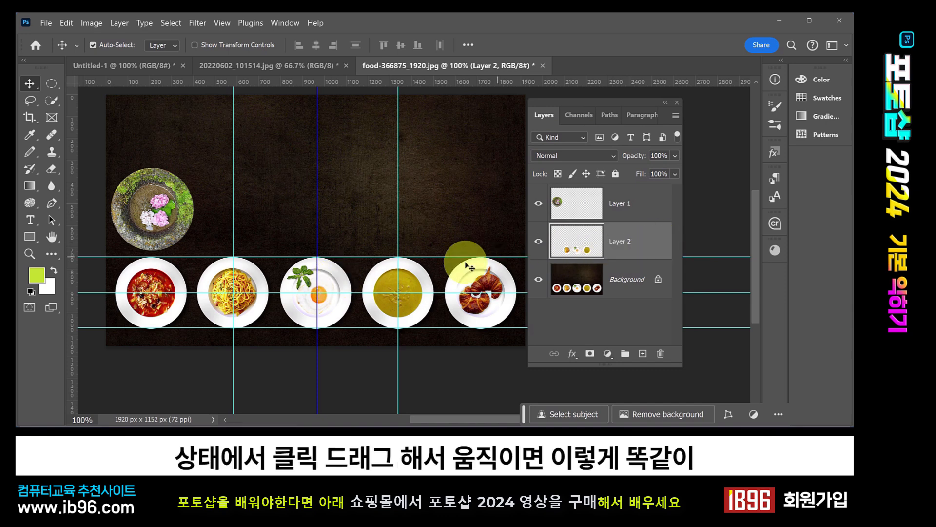
drag(340, 280, 335, 196)
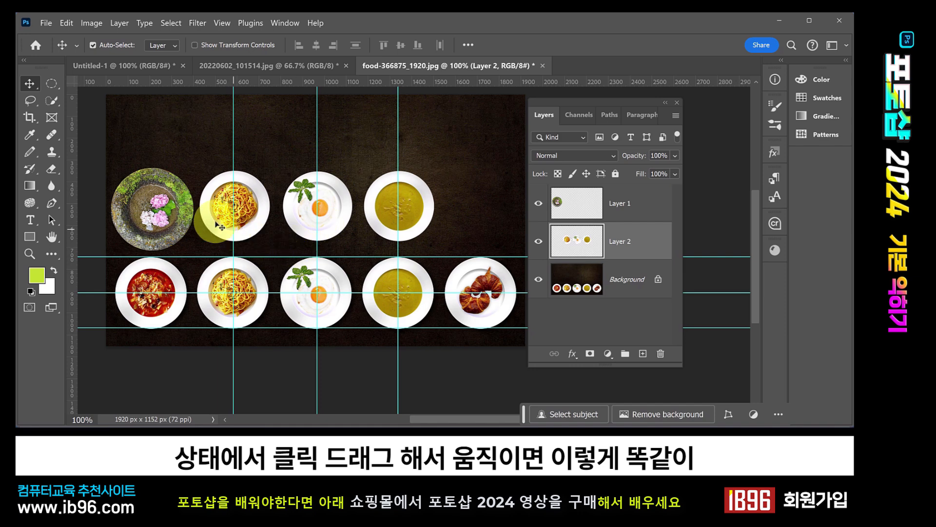